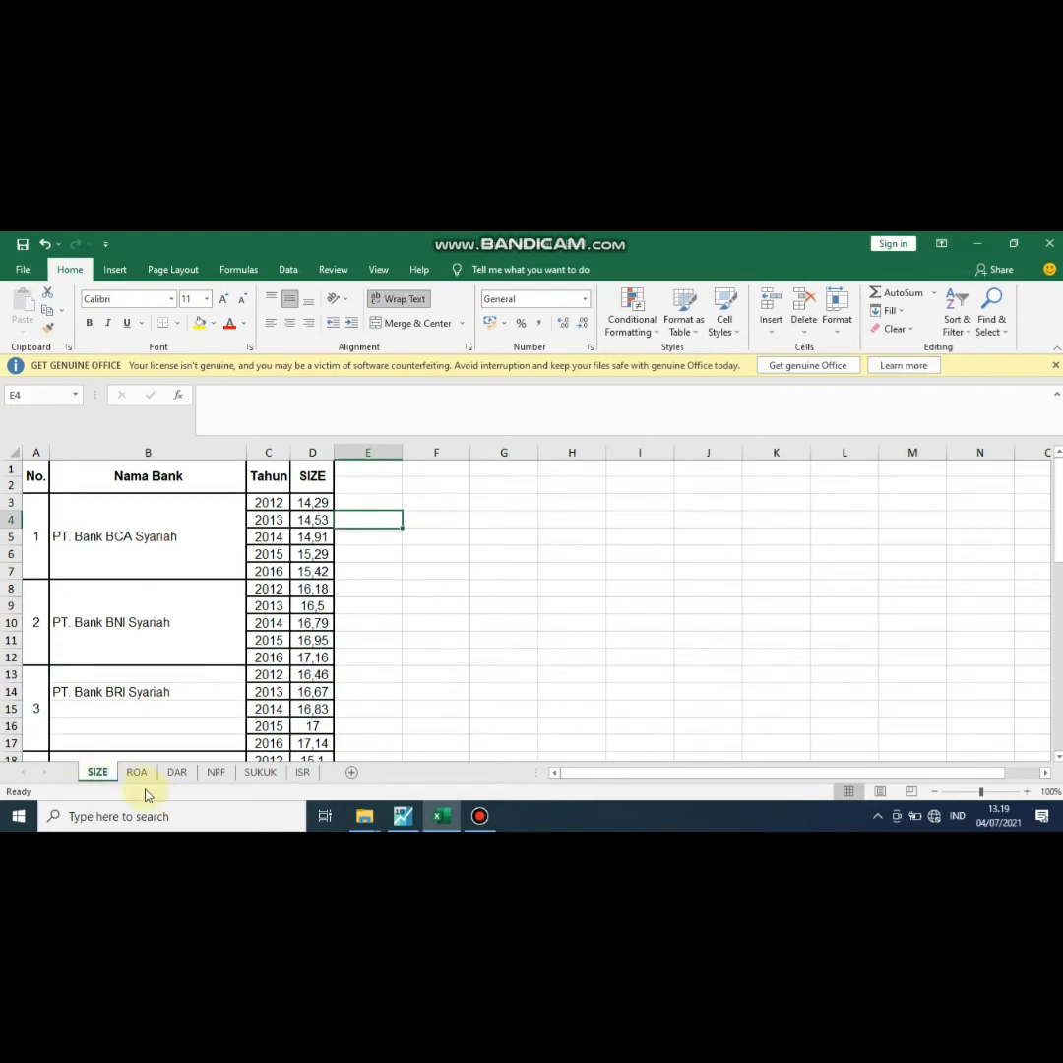
Review the ROA, DAR, NPF, SUKUK and ISR sheets of the bank data workbook
left_click(138, 773)
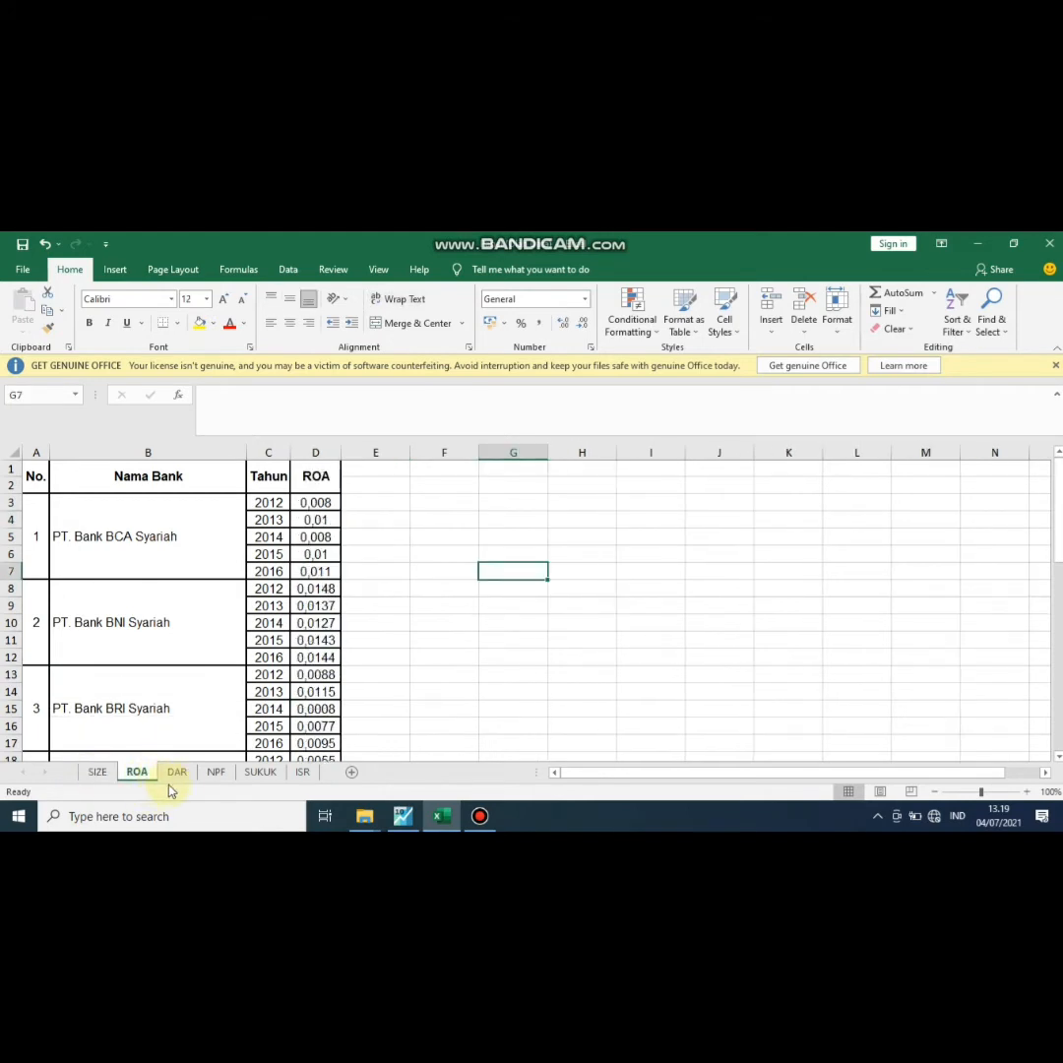
left_click(177, 773)
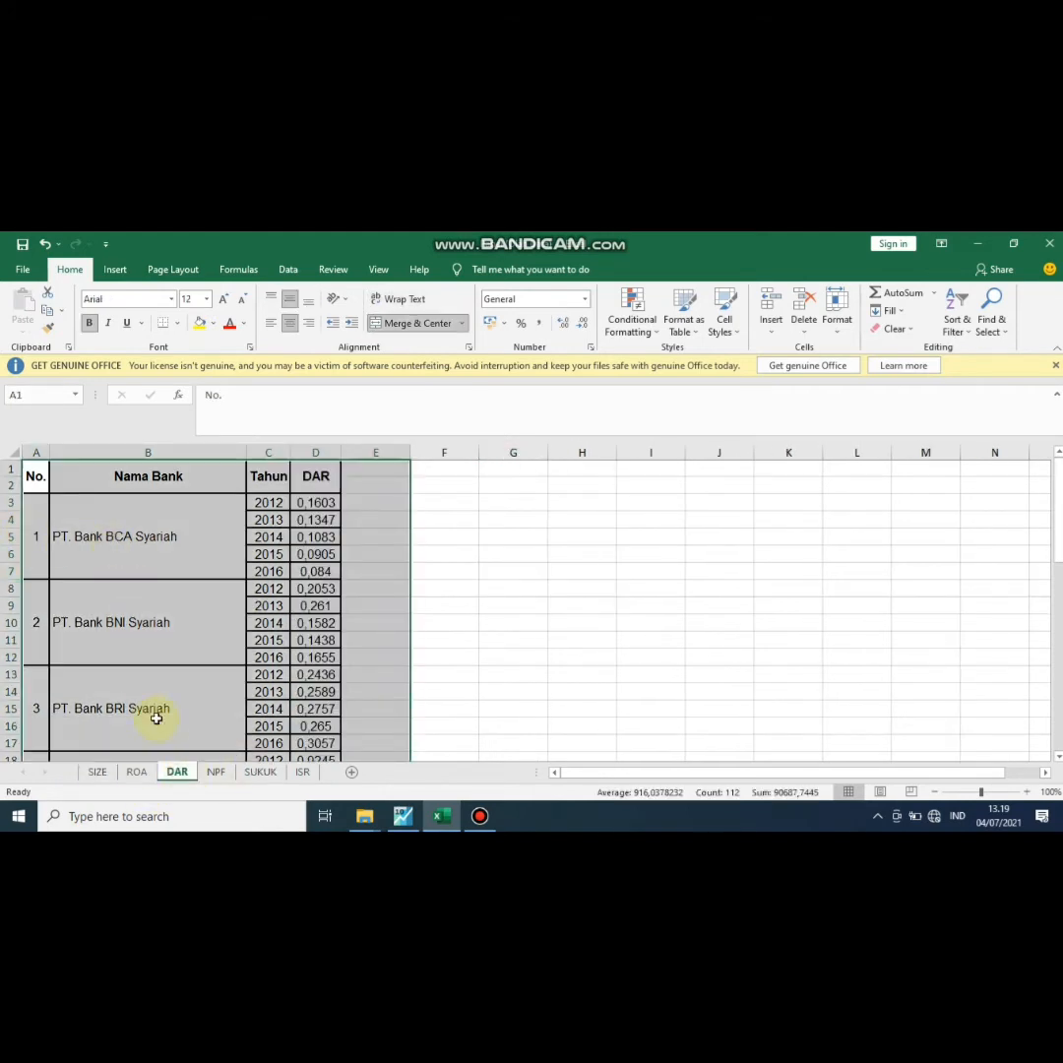
left_click(218, 772)
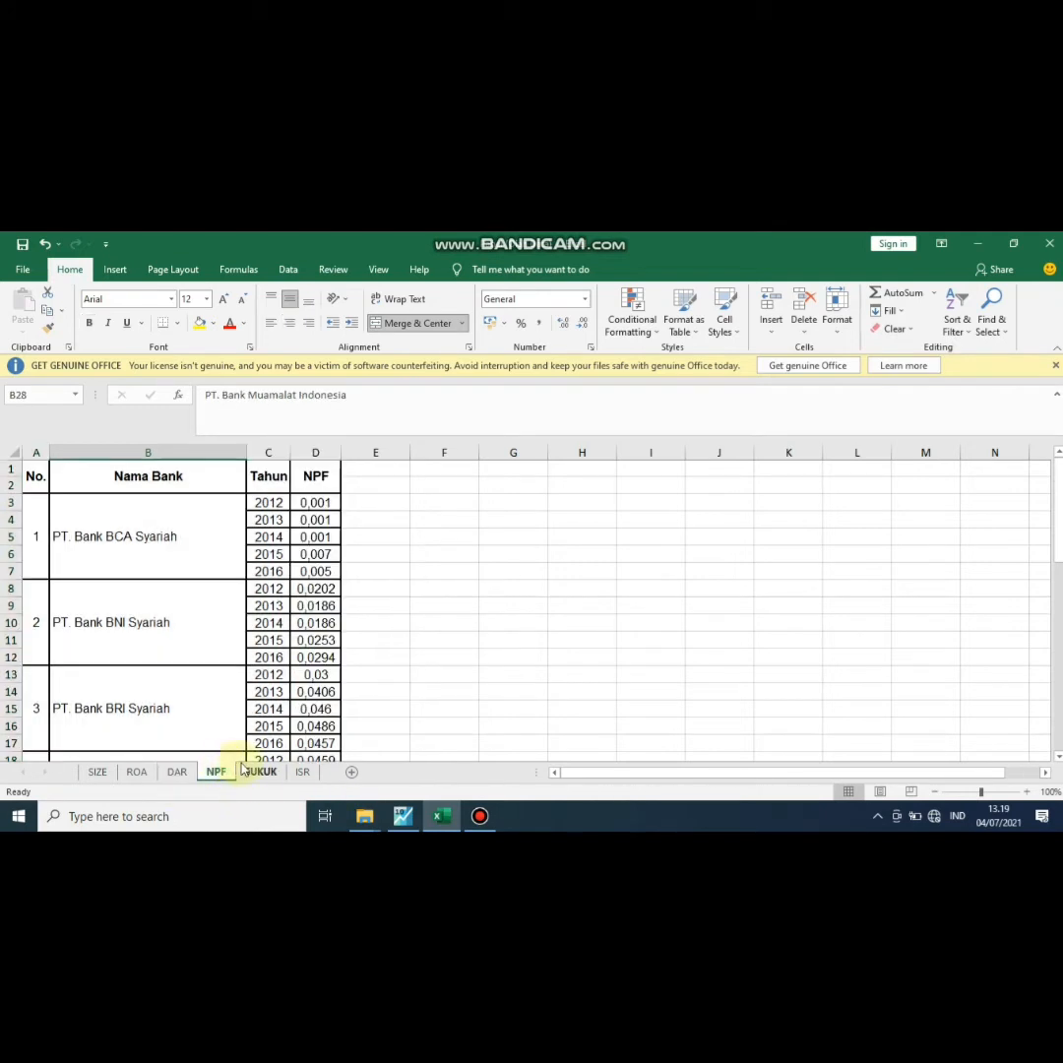
left_click(260, 772)
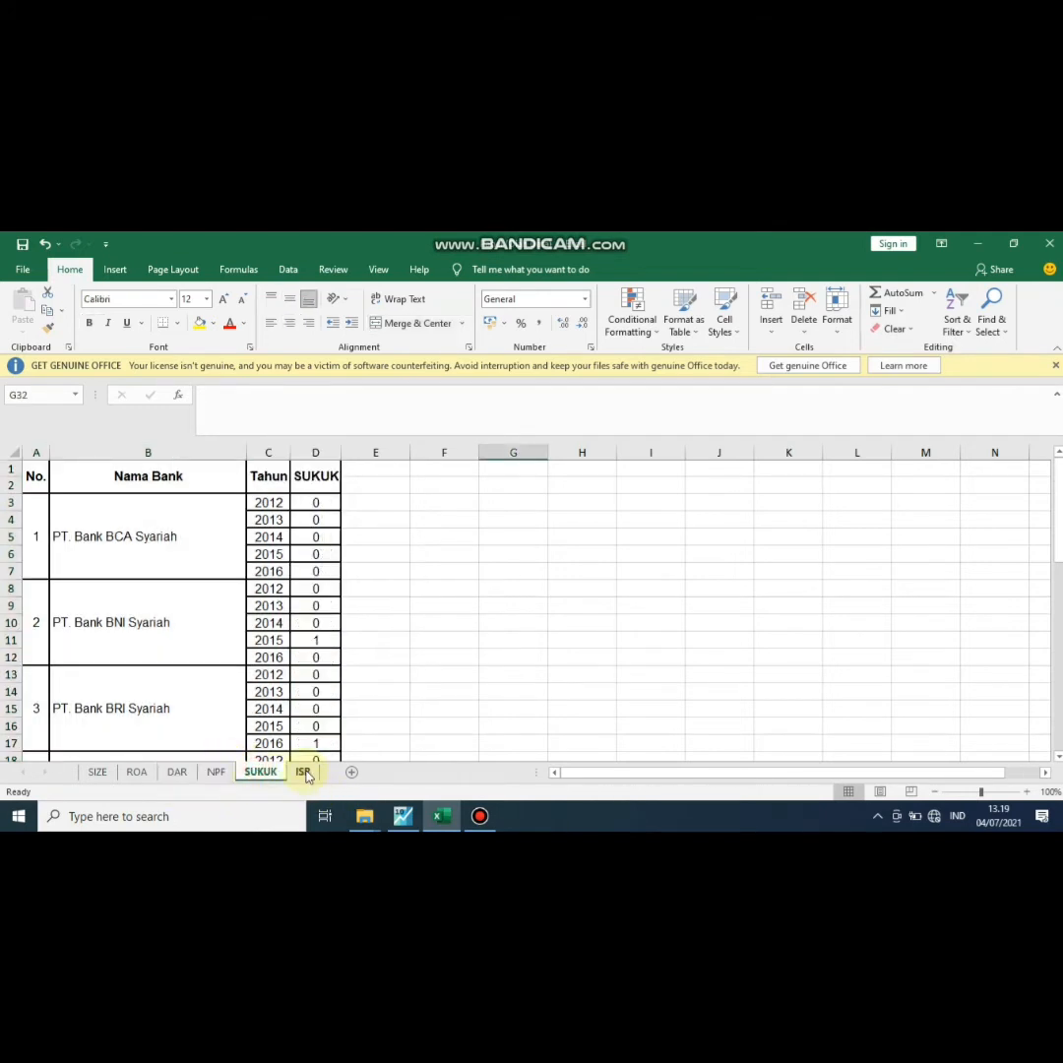
left_click(306, 773)
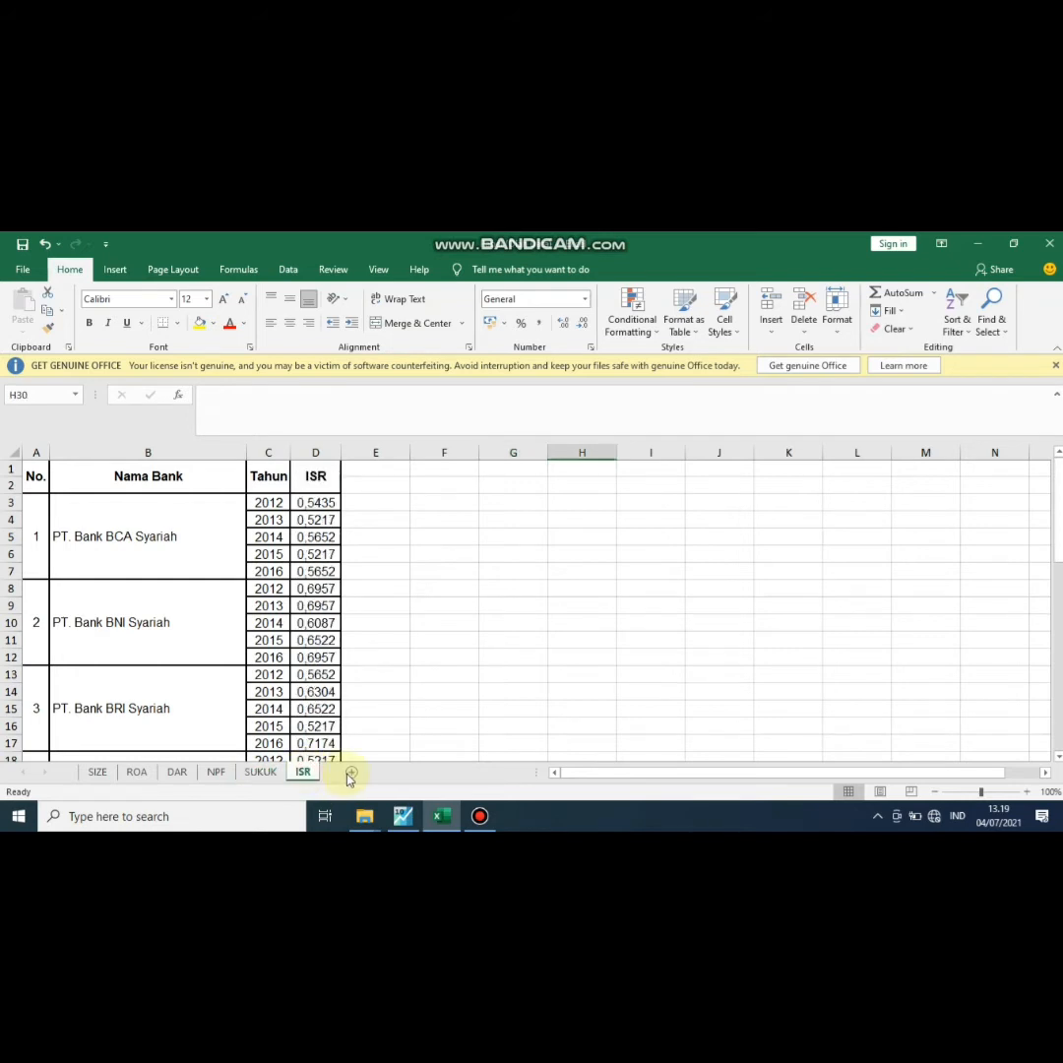
Switch to EViews and start a new workfile with the Balanced Panel structure type
mouse_move(437, 825)
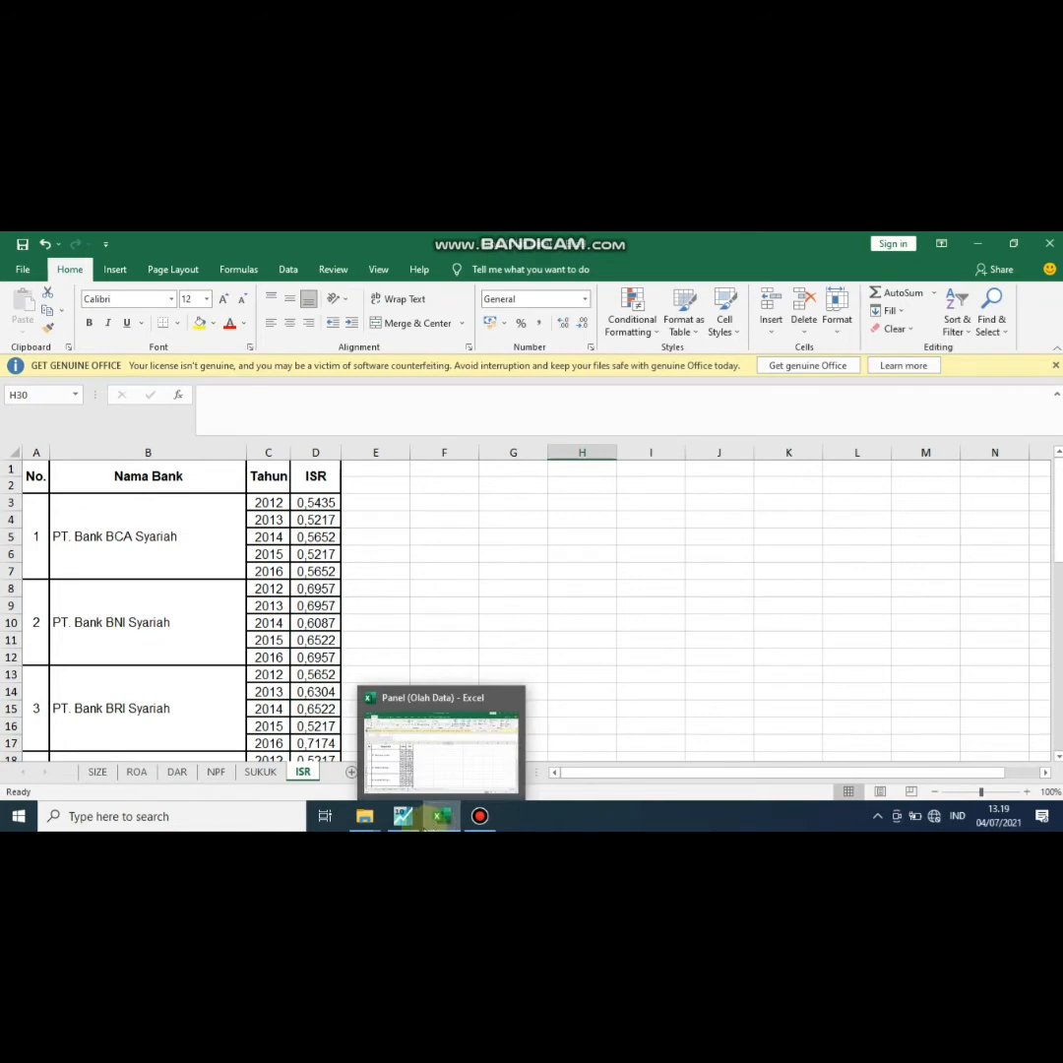
left_click(399, 823)
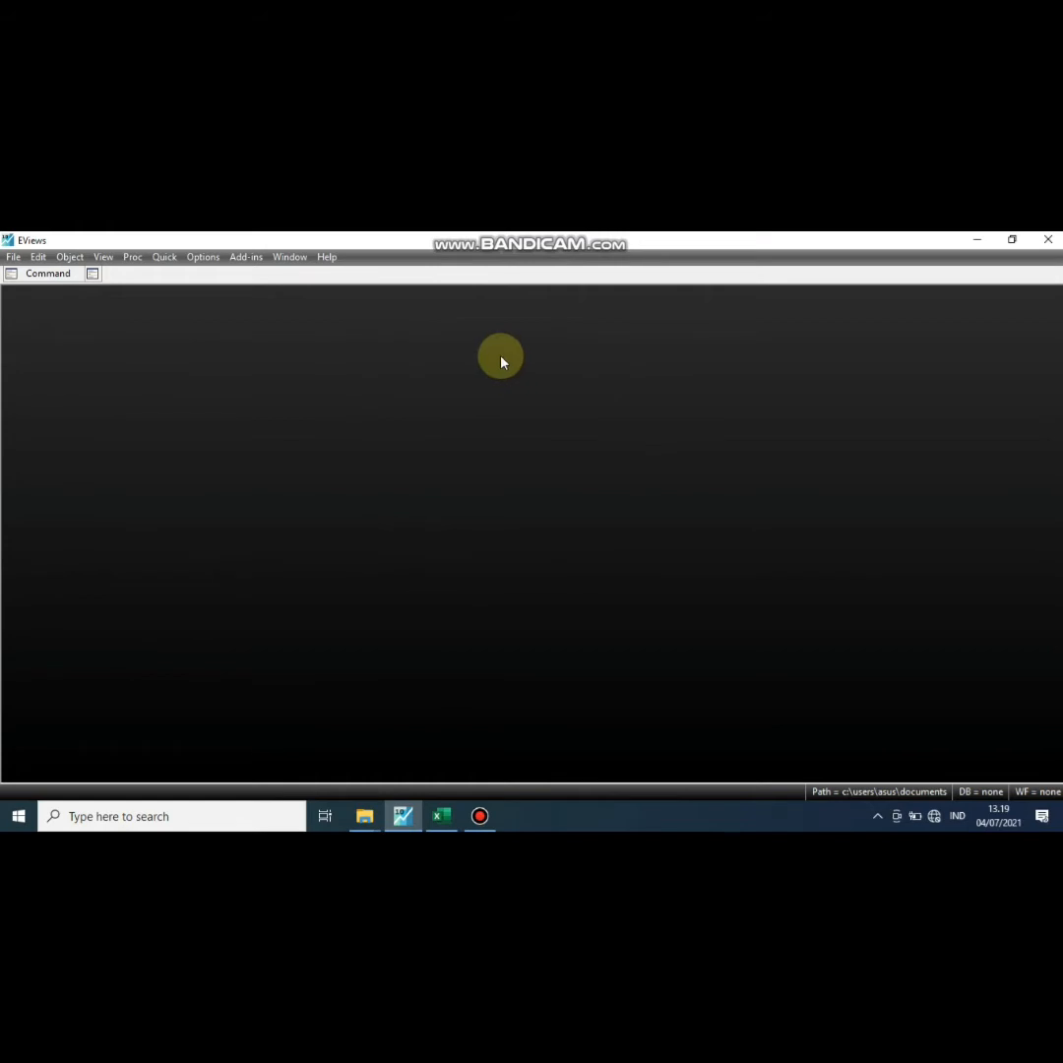
left_click(14, 258)
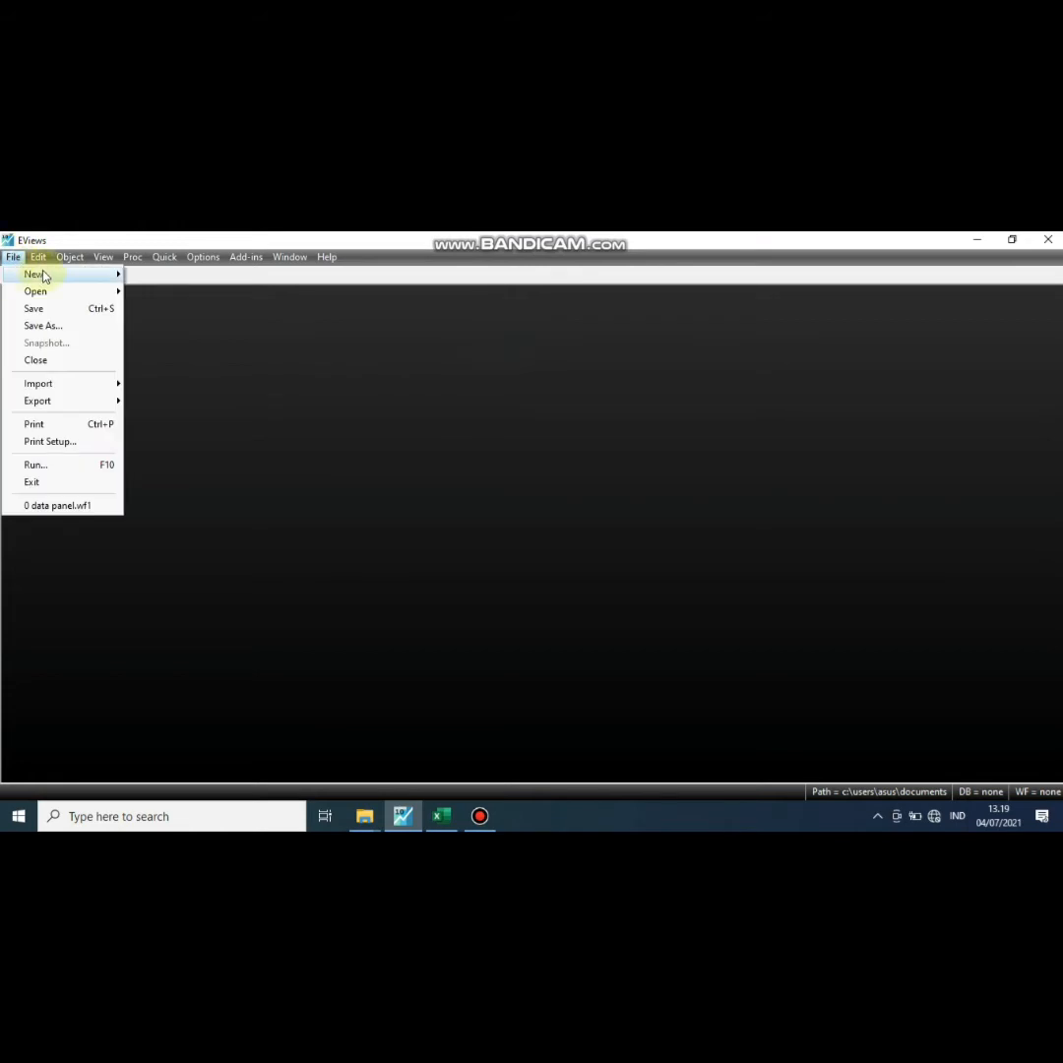
mouse_move(34, 275)
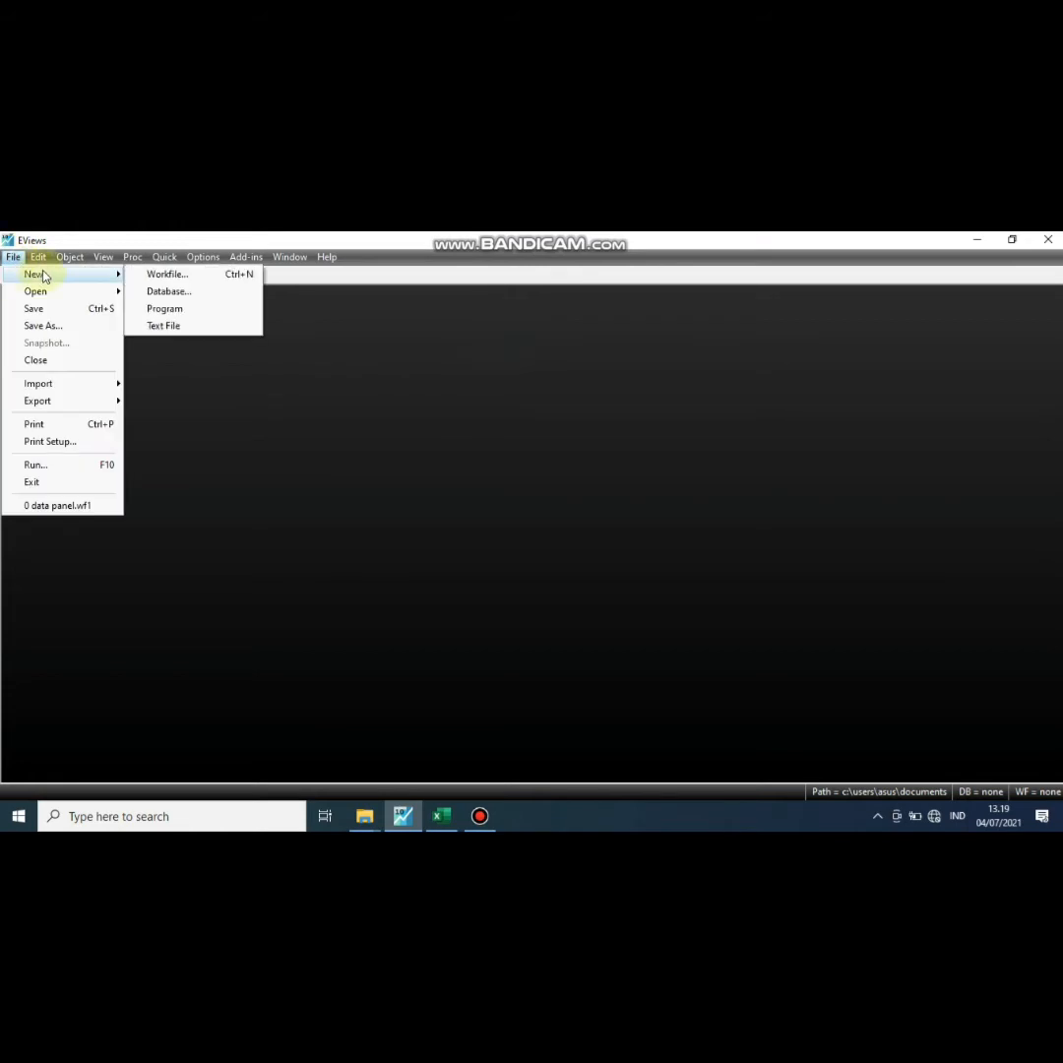
left_click(210, 281)
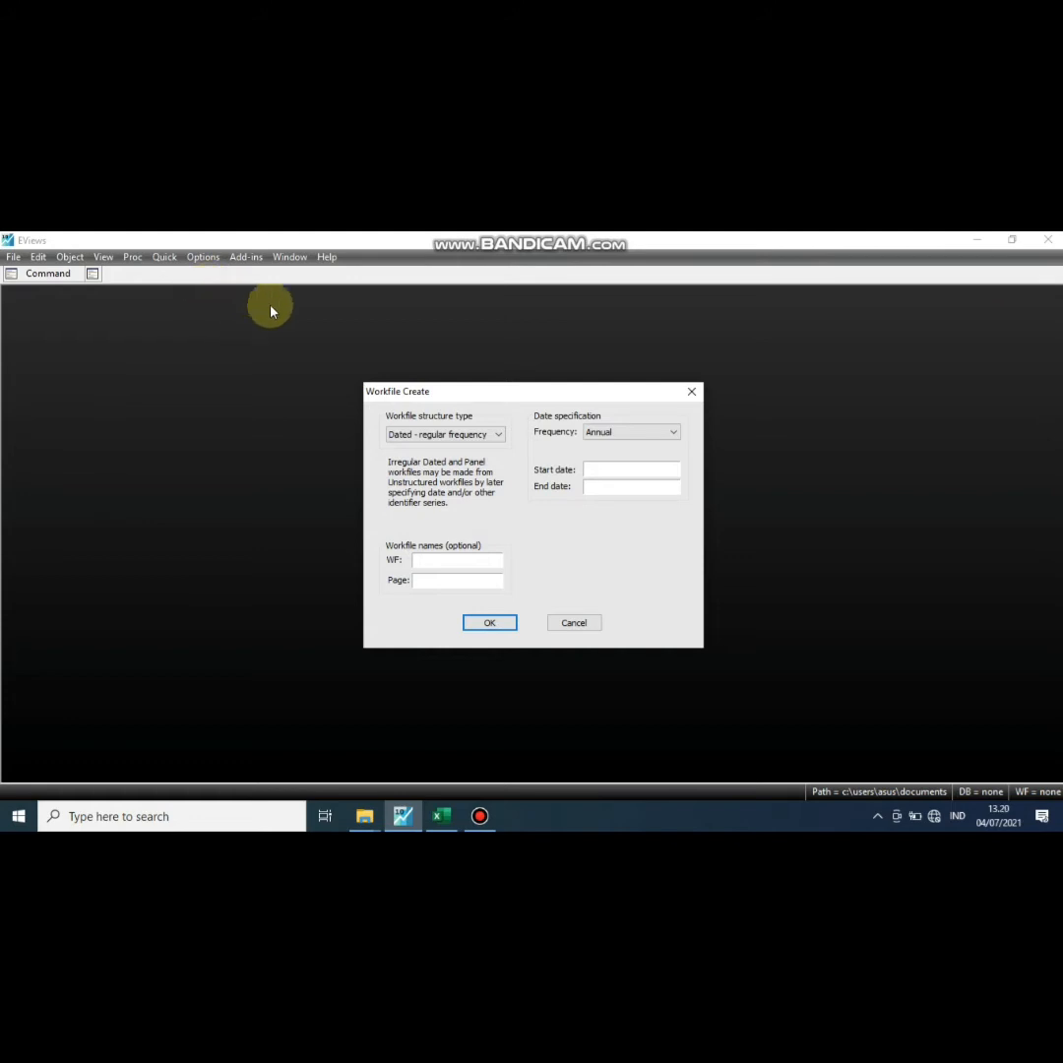
left_click(497, 434)
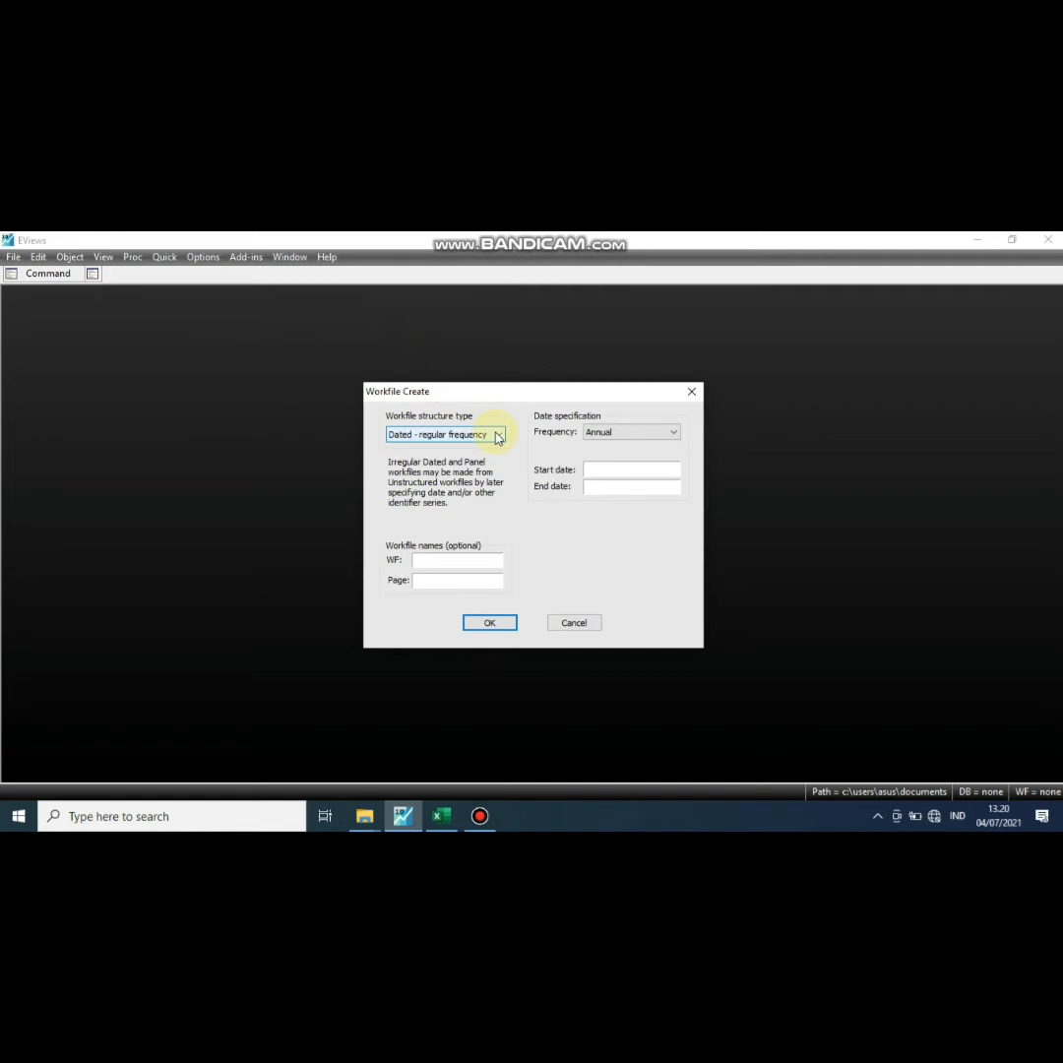
left_click(497, 435)
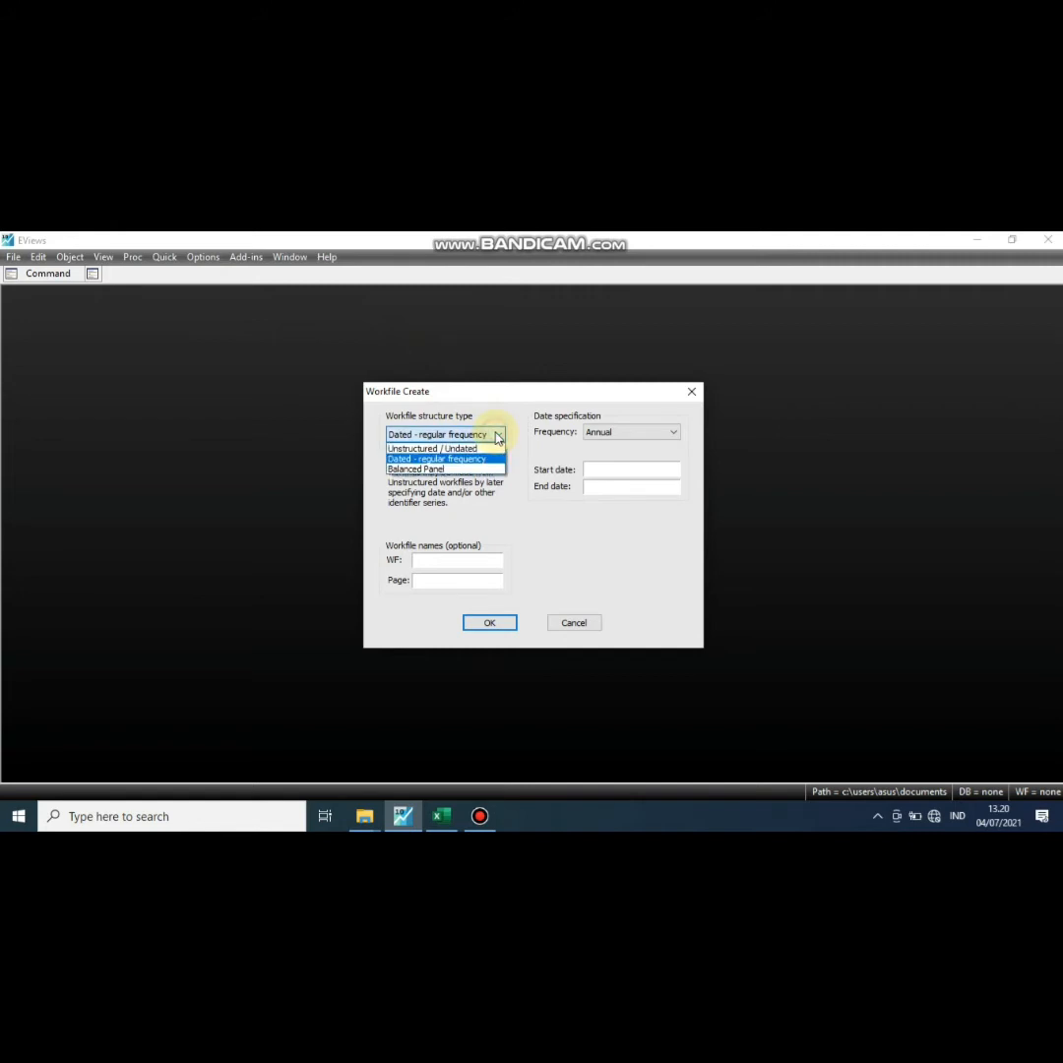
left_click(461, 471)
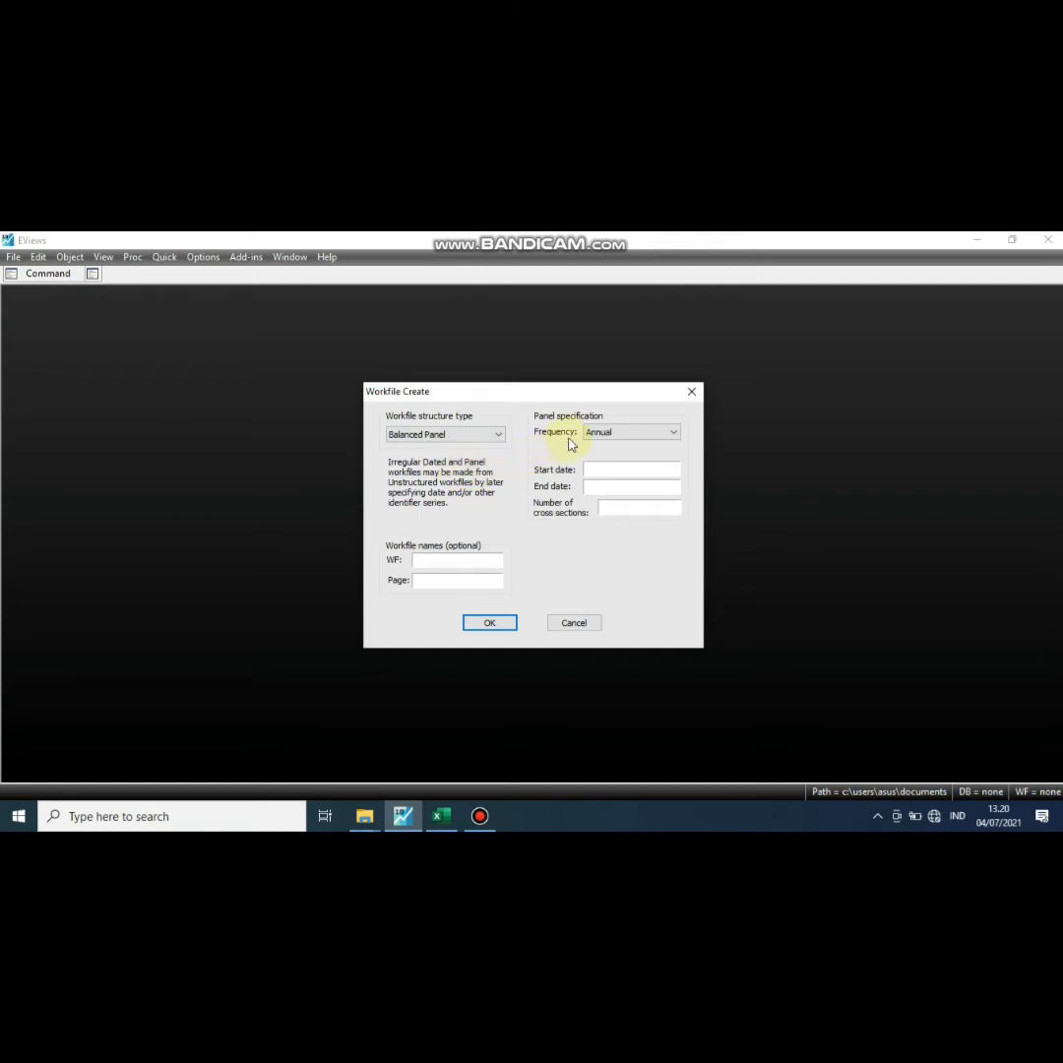
Set the panel's start date to 2012, end date to 2016 and number of cross sections to 9
left_click(601, 468)
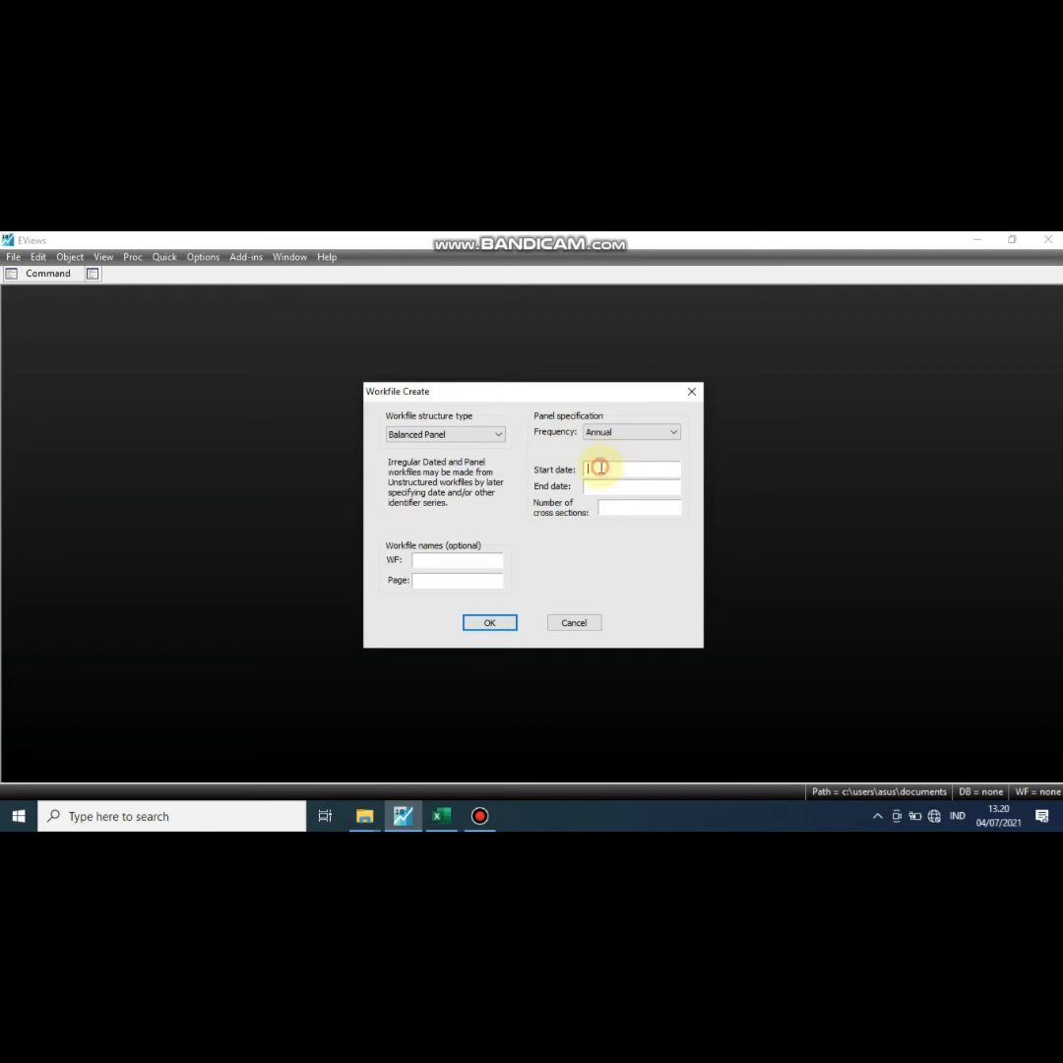
type("2012")
left_click(603, 488)
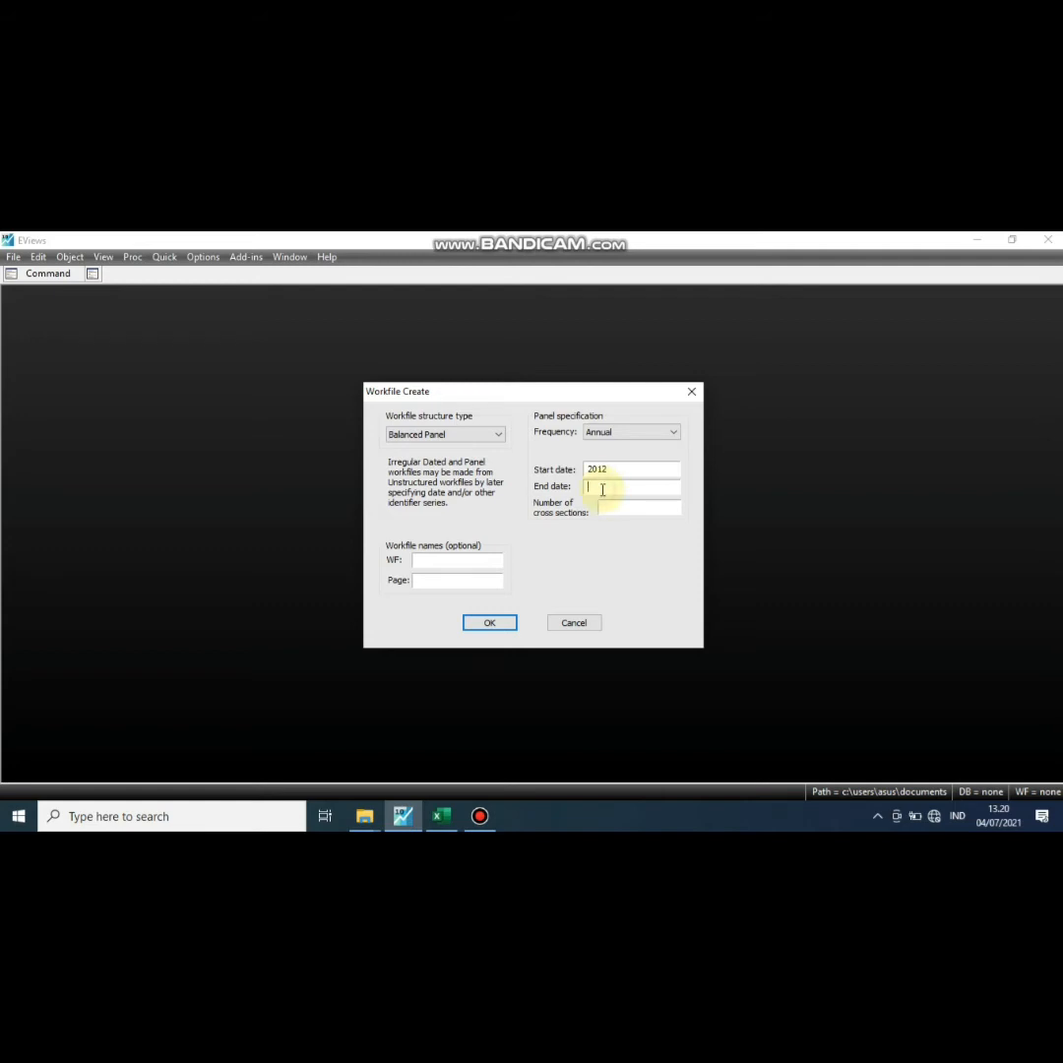
type("2016")
left_click(607, 504)
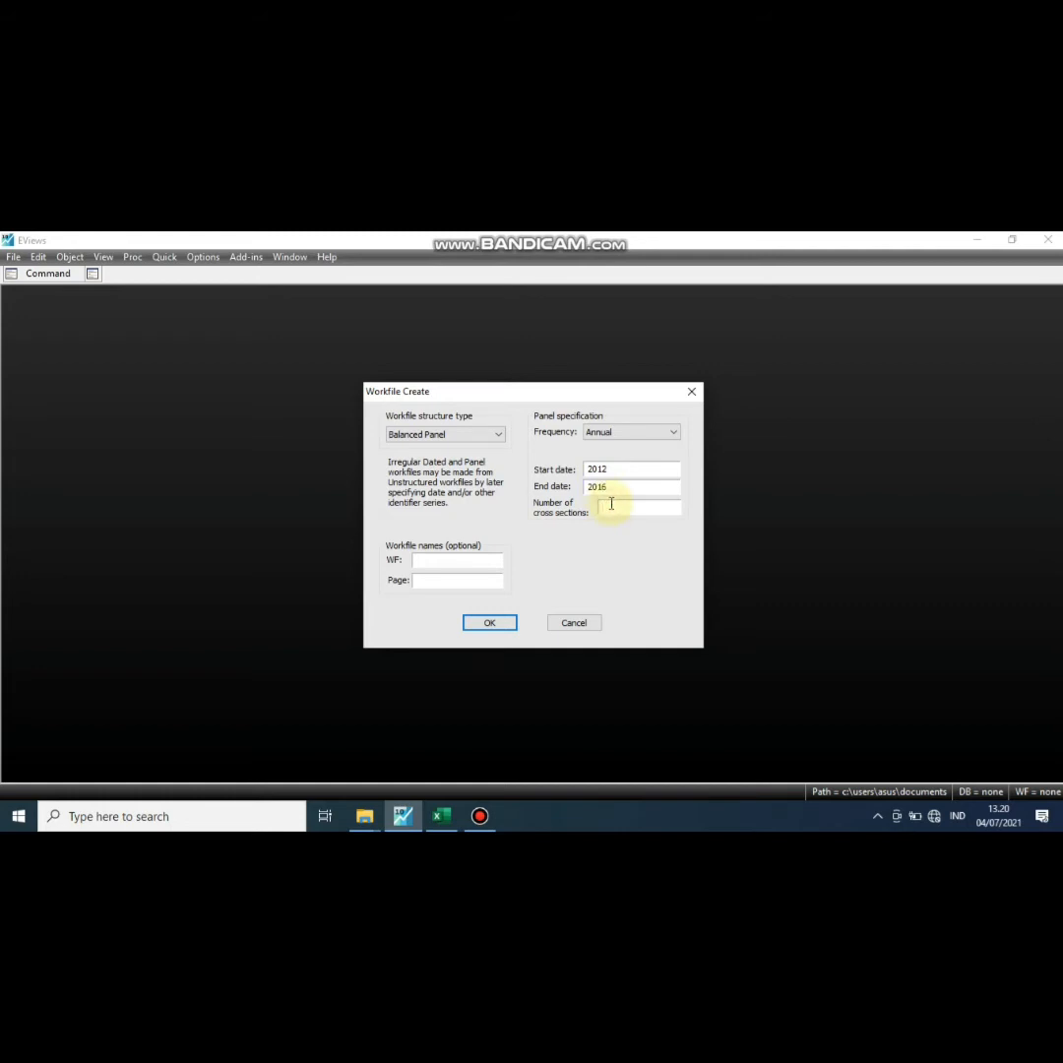
type("9")
Name the workfile "Data Panel" and create it
left_click(438, 558)
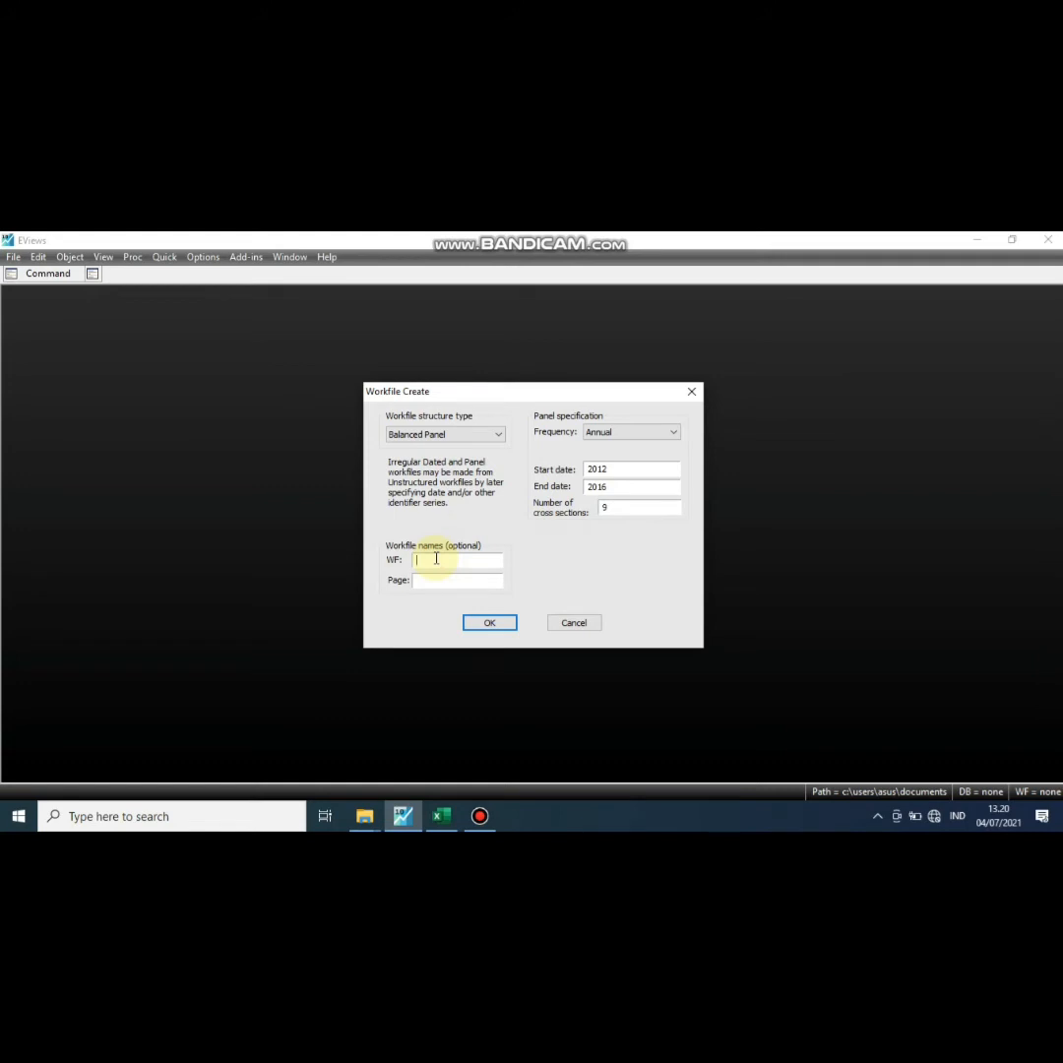
type("d")
key("BackSpace")
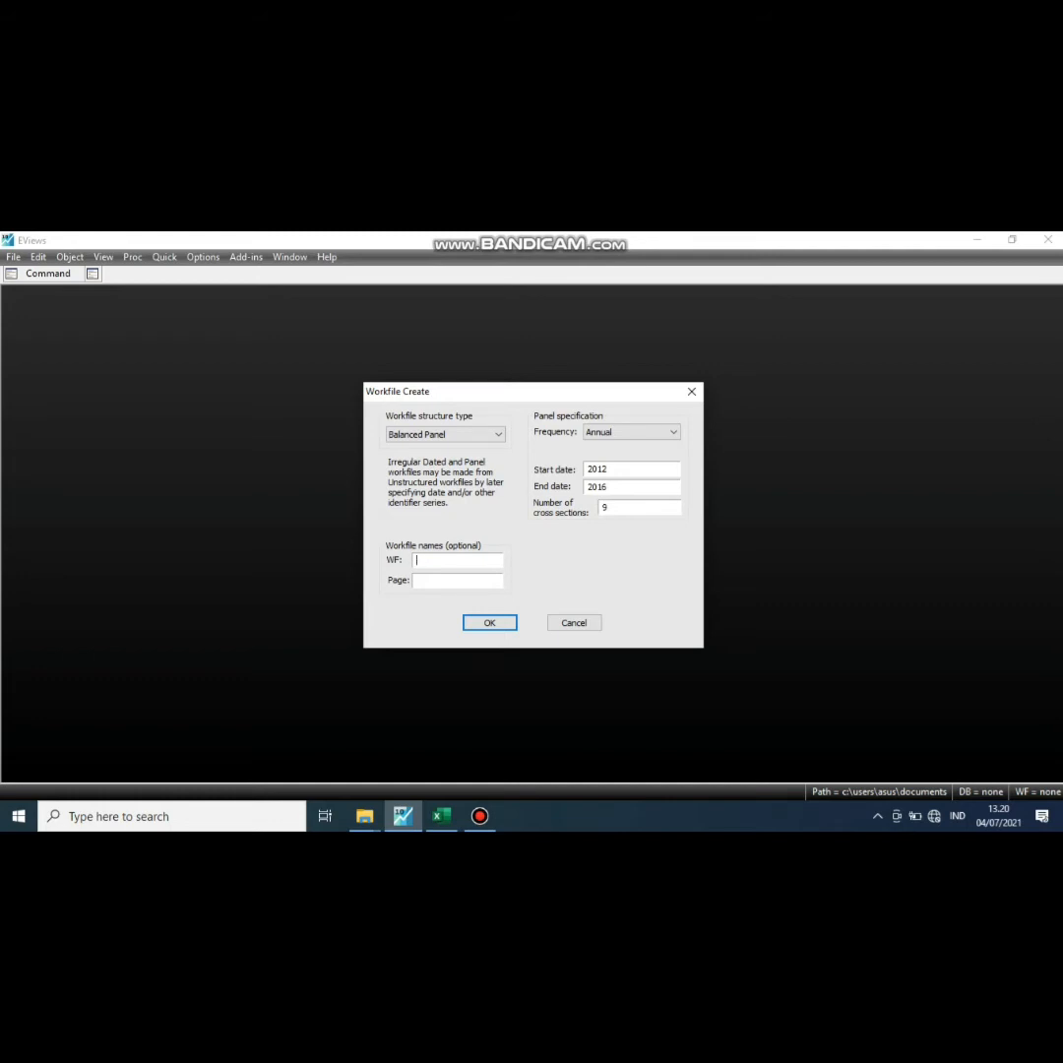
type("Data Panel")
left_click(486, 624)
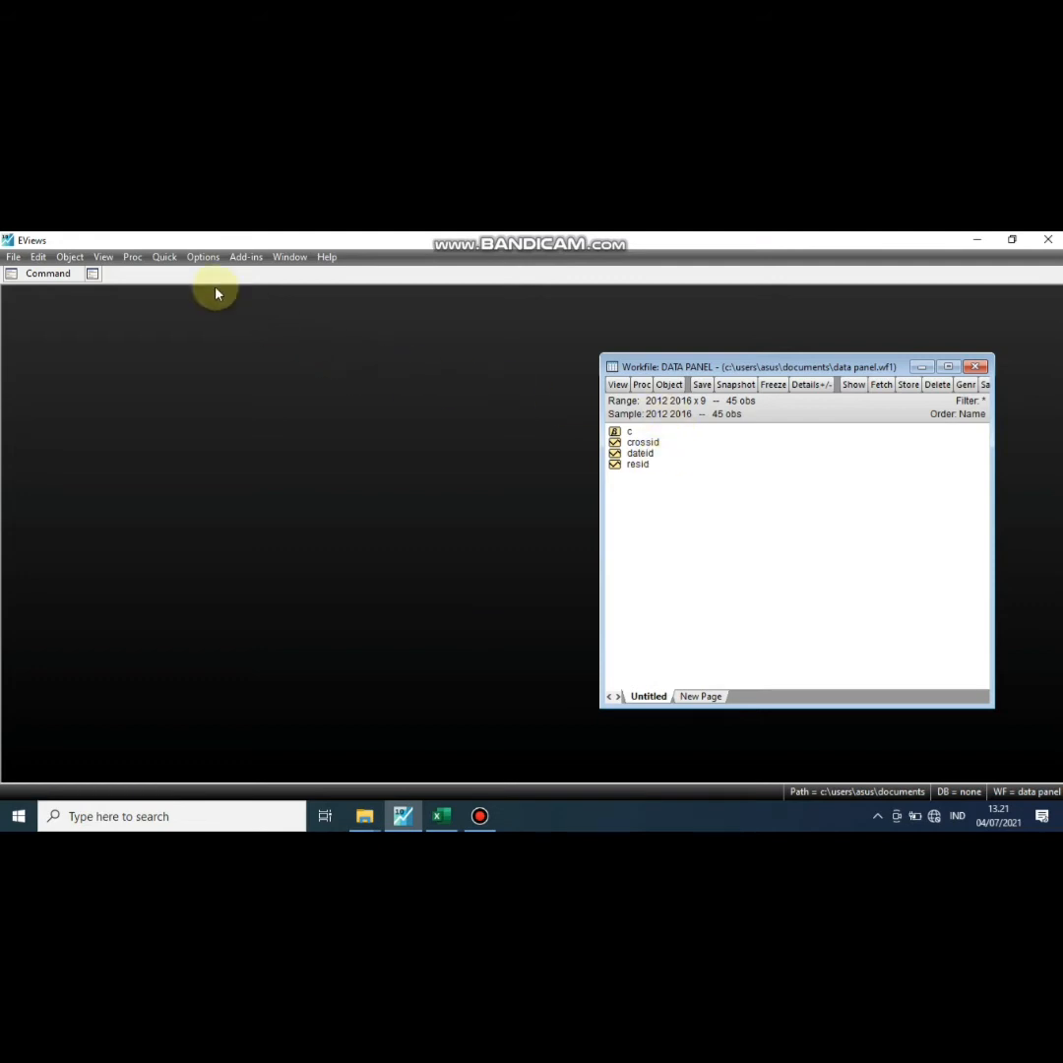
Create a new Series object named "size" in the workfile
left_click(71, 257)
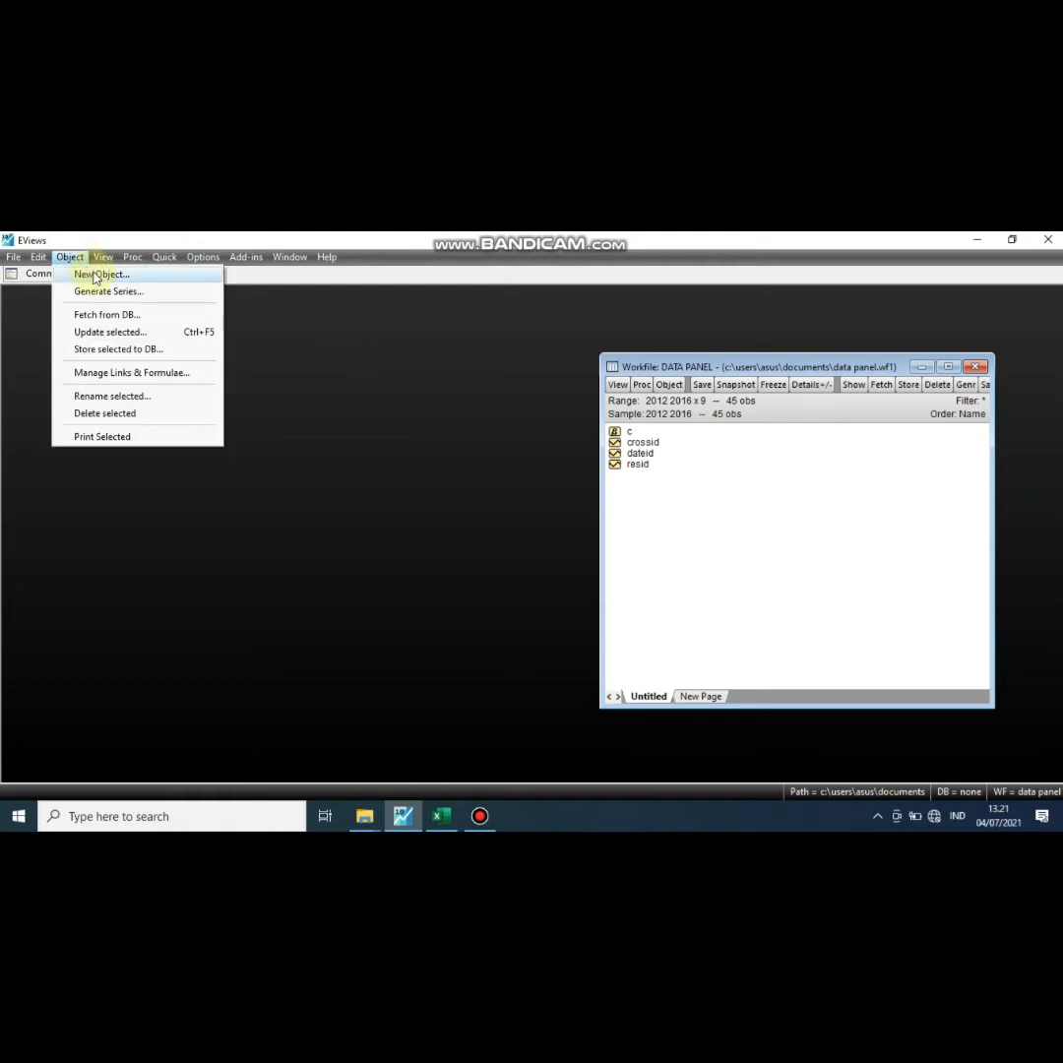
left_click(95, 276)
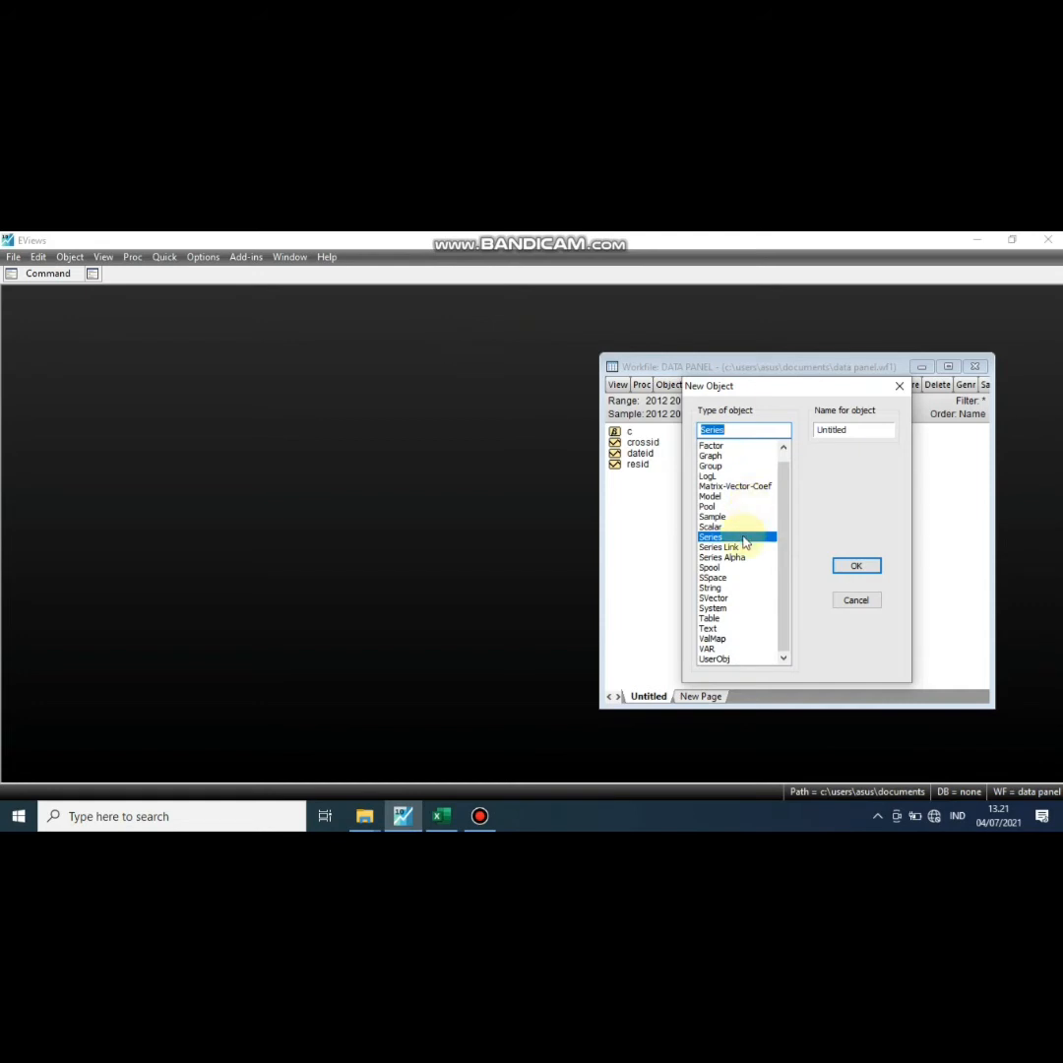
left_click(861, 429)
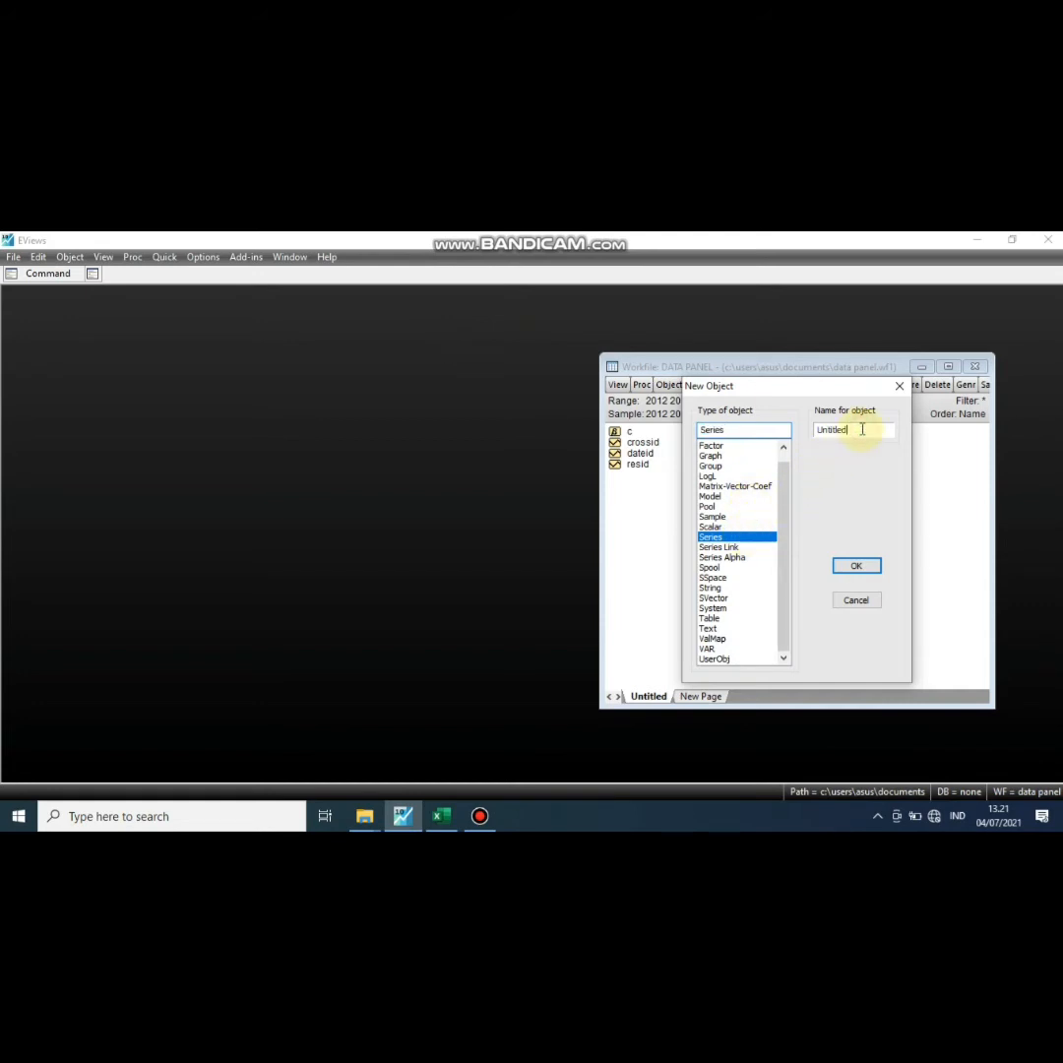
key("BackSpace")
key("BackSpace")
key("BackSpace")
key("BackSpace")
key("BackSpace")
key("BackSpace")
key("BackSpace")
key("BackSpace")
type("size")
left_click(857, 566)
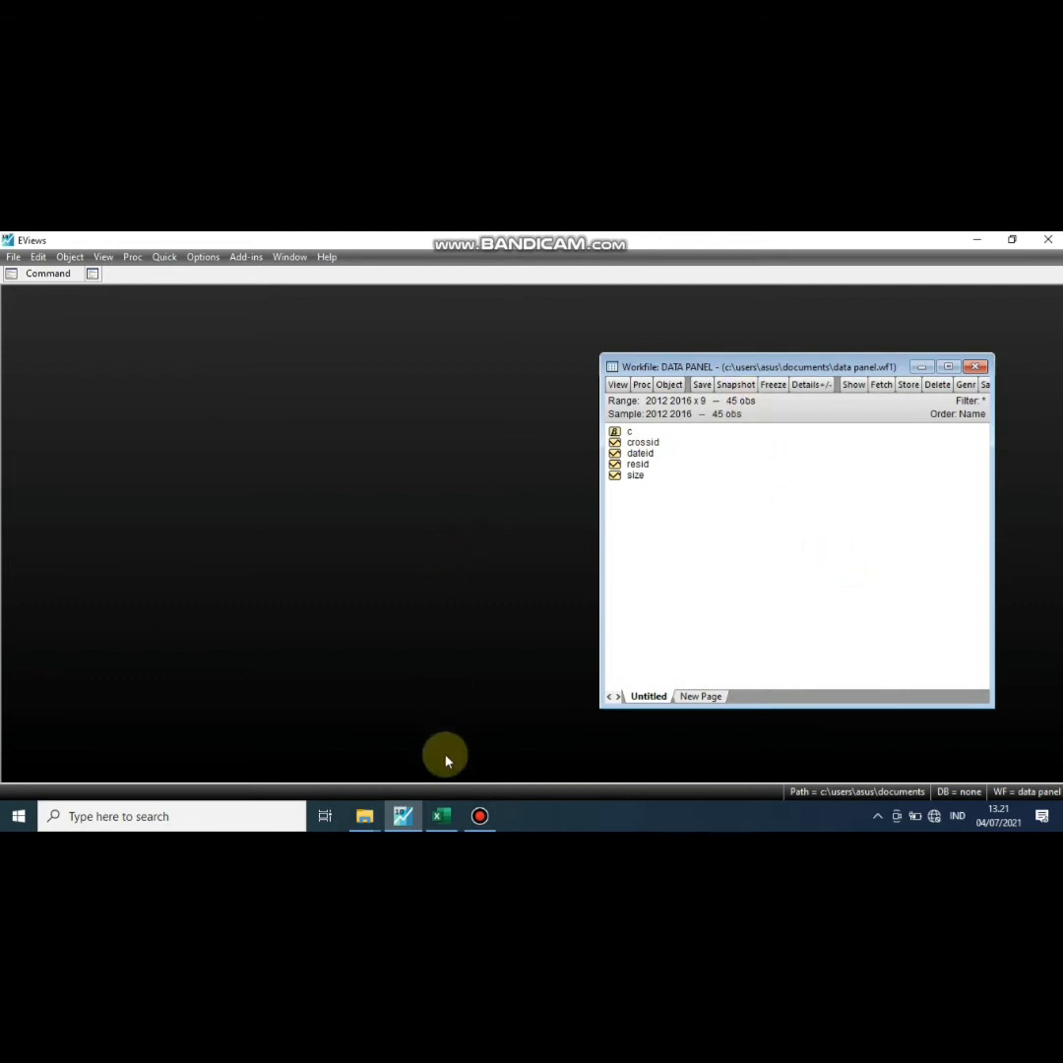
Check the variable sheets in the Excel workbook, return to EViews and create a Series object named "roa"
left_click(439, 817)
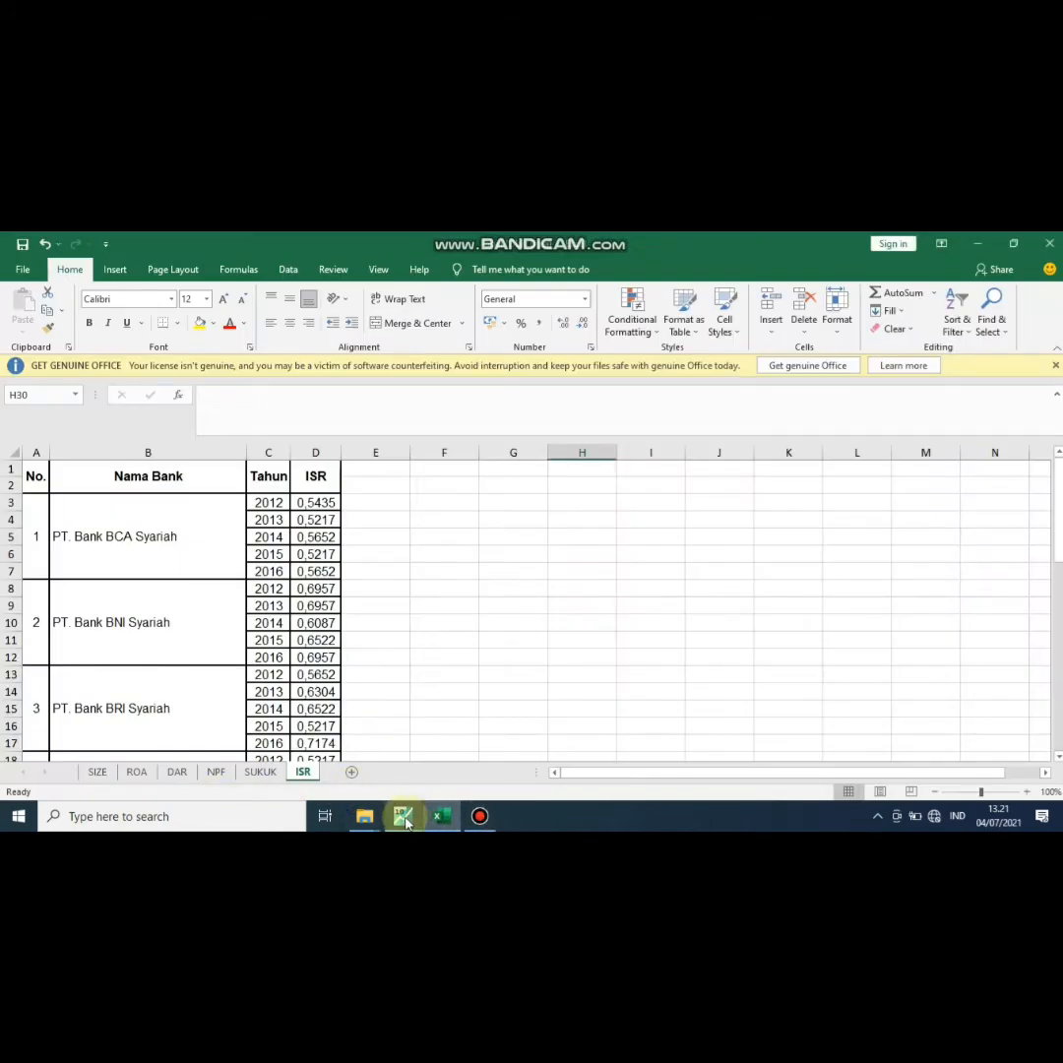
left_click(404, 818)
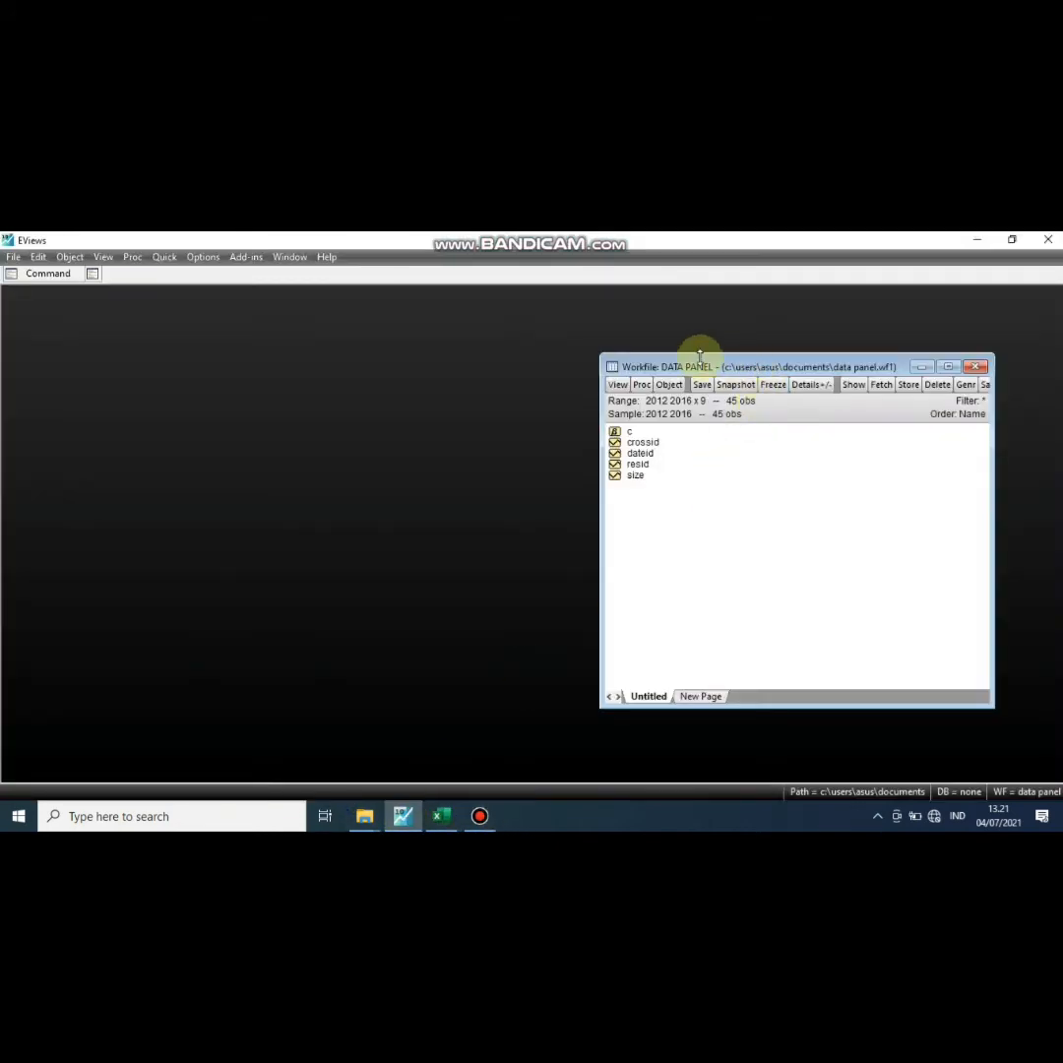
left_click(69, 257)
left_click(93, 275)
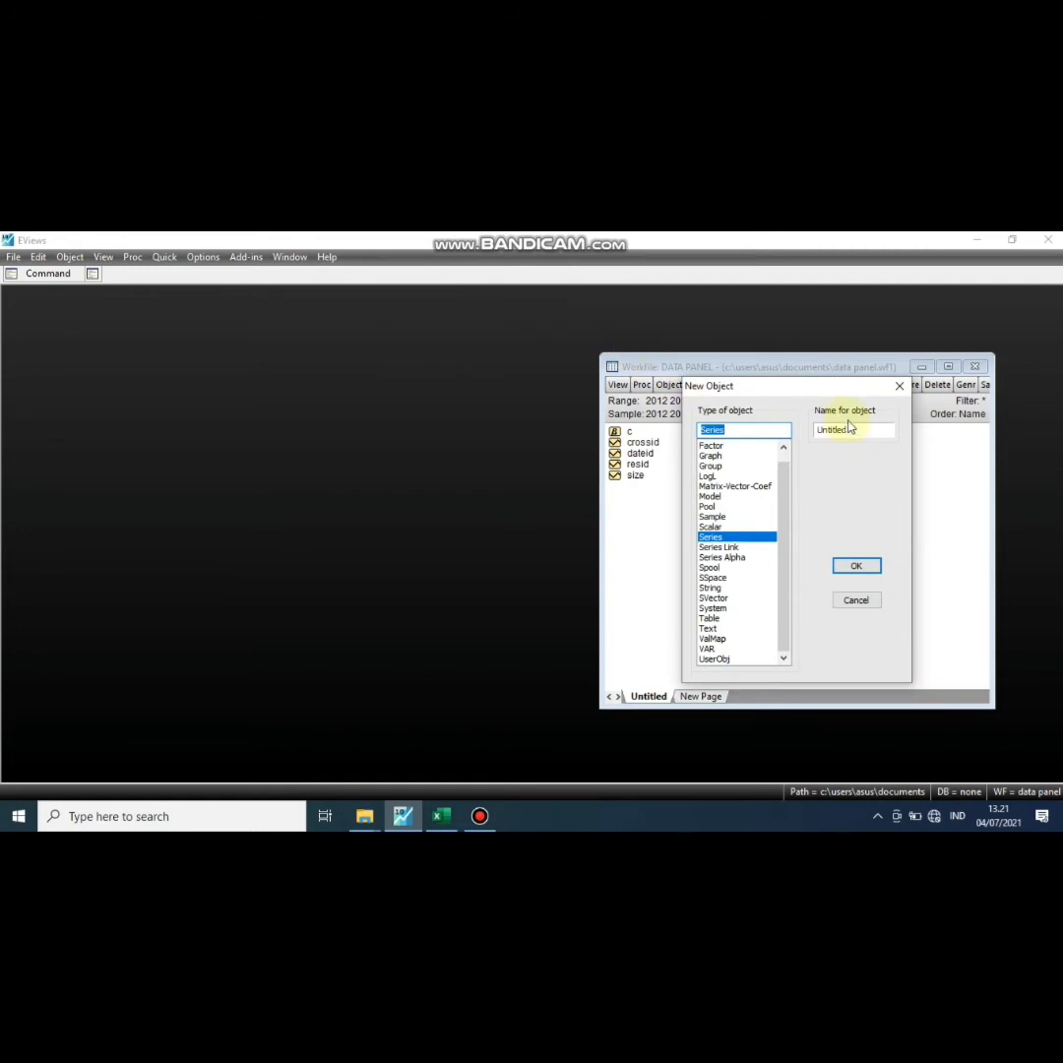
left_click(871, 431)
key("BackSpace")
key("BackSpace")
key("BackSpace")
key("BackSpace")
key("BackSpace")
key("BackSpace")
key("BackSpace")
key("BackSpace")
type("roa")
left_click(852, 567)
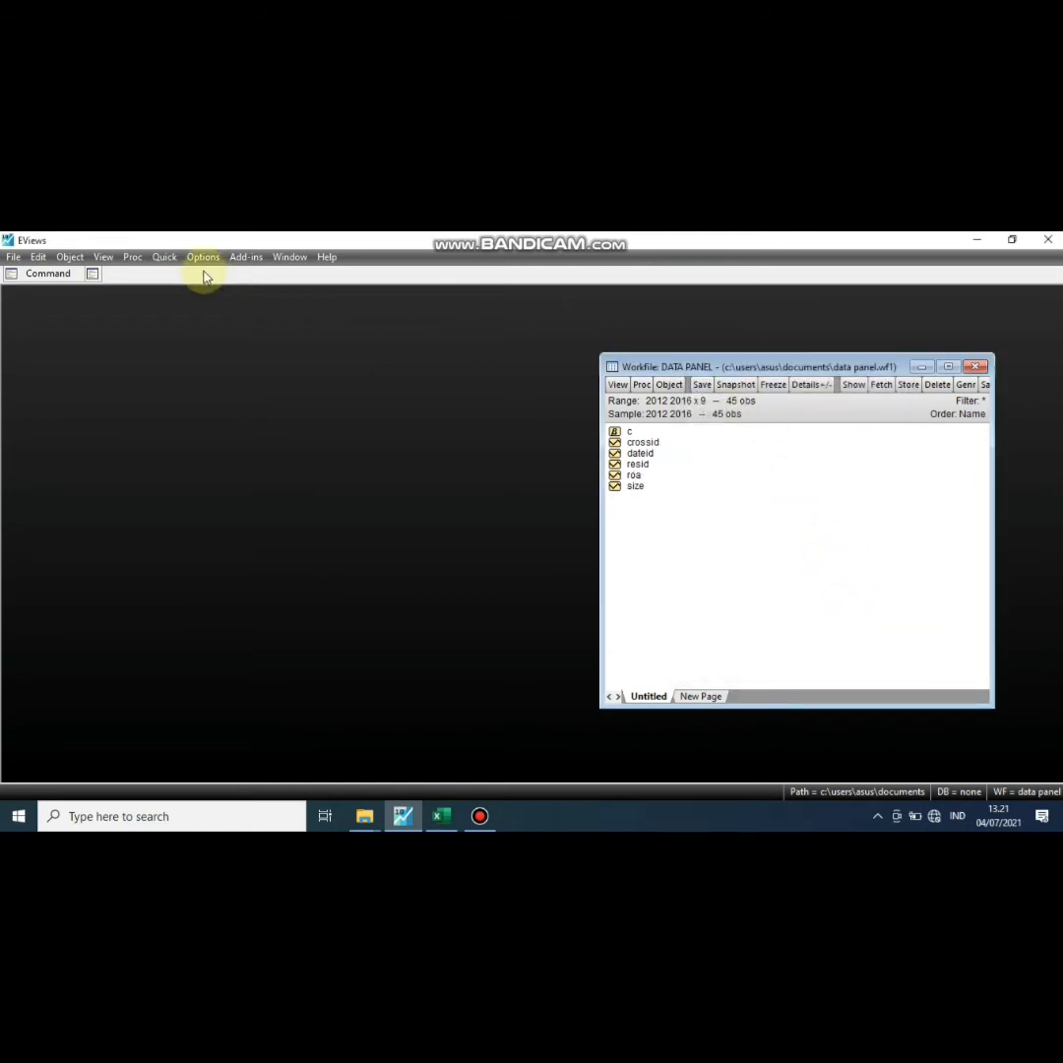
Look up the following variable in the Excel workbook, return to EViews and add a Series object named "dar"
left_click(449, 820)
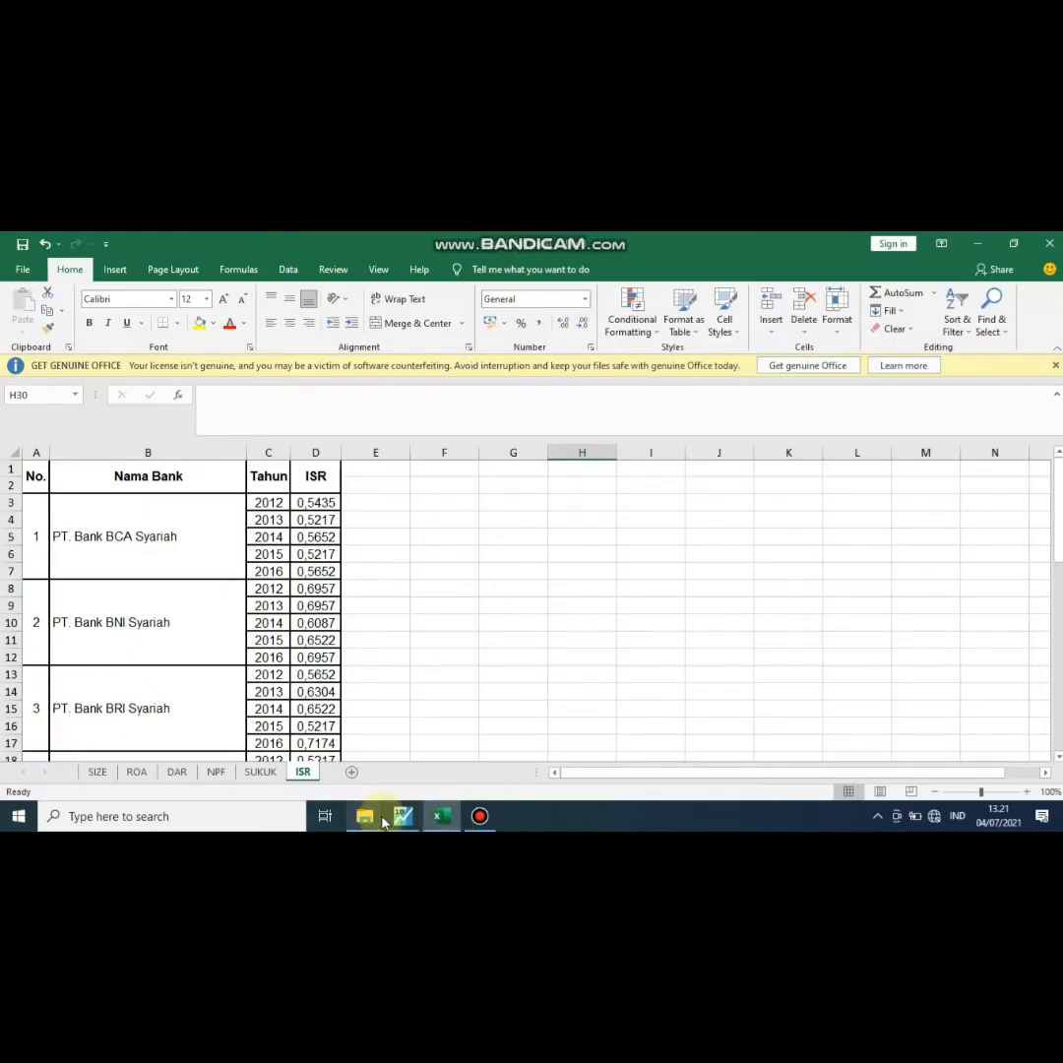
left_click(402, 816)
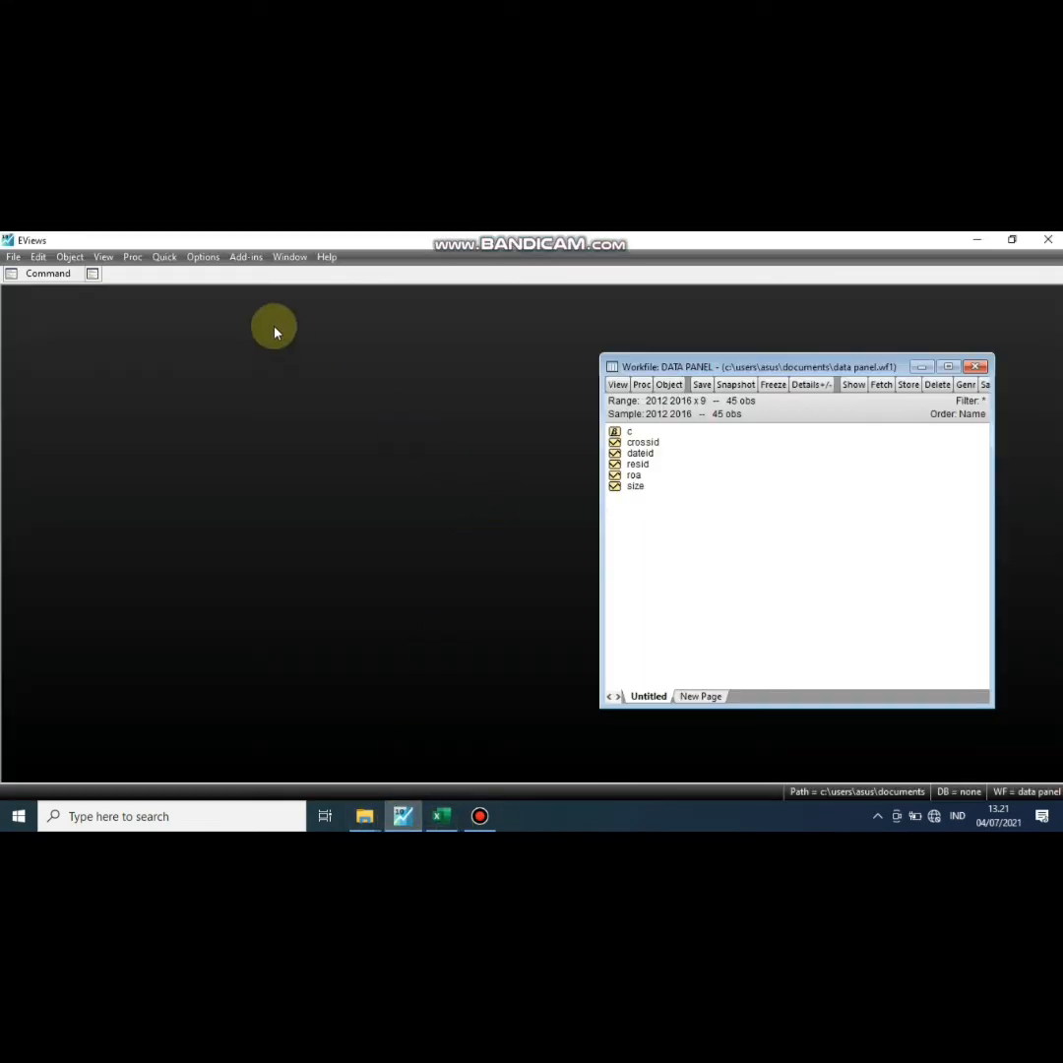
left_click(71, 258)
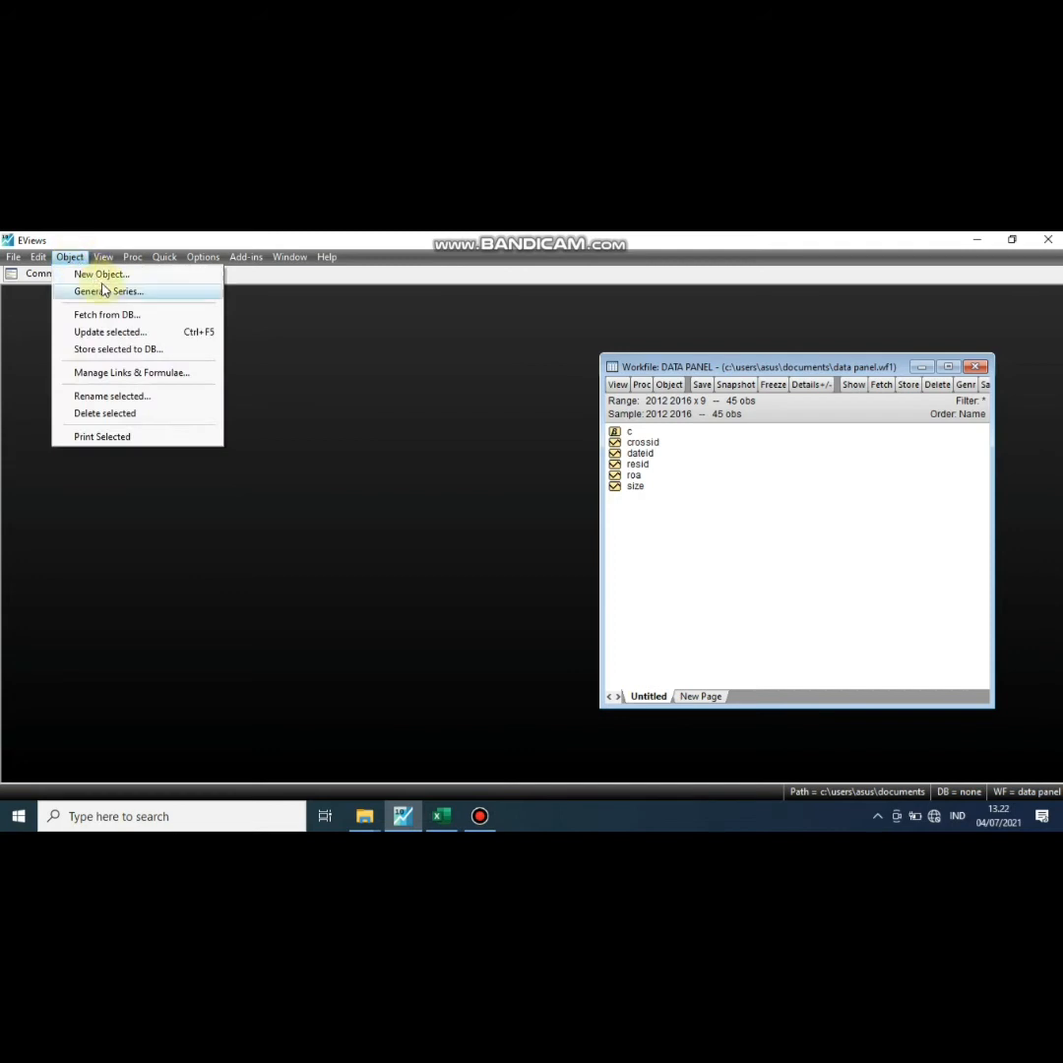
left_click(100, 275)
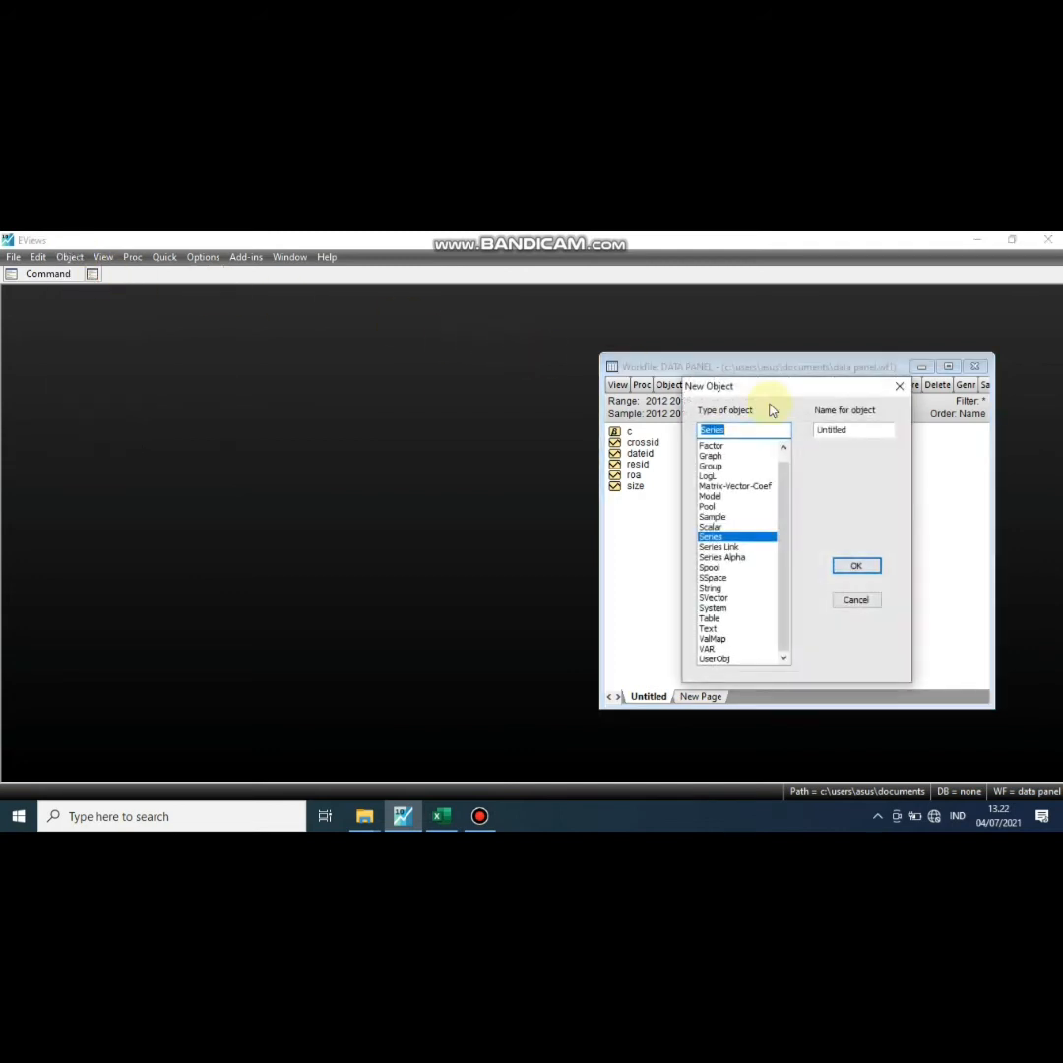
left_click(860, 431)
key("BackSpace")
key("BackSpace")
key("BackSpace")
key("BackSpace")
key("BackSpace")
key("BackSpace")
key("BackSpace")
key("BackSpace")
type("dar")
left_click(867, 567)
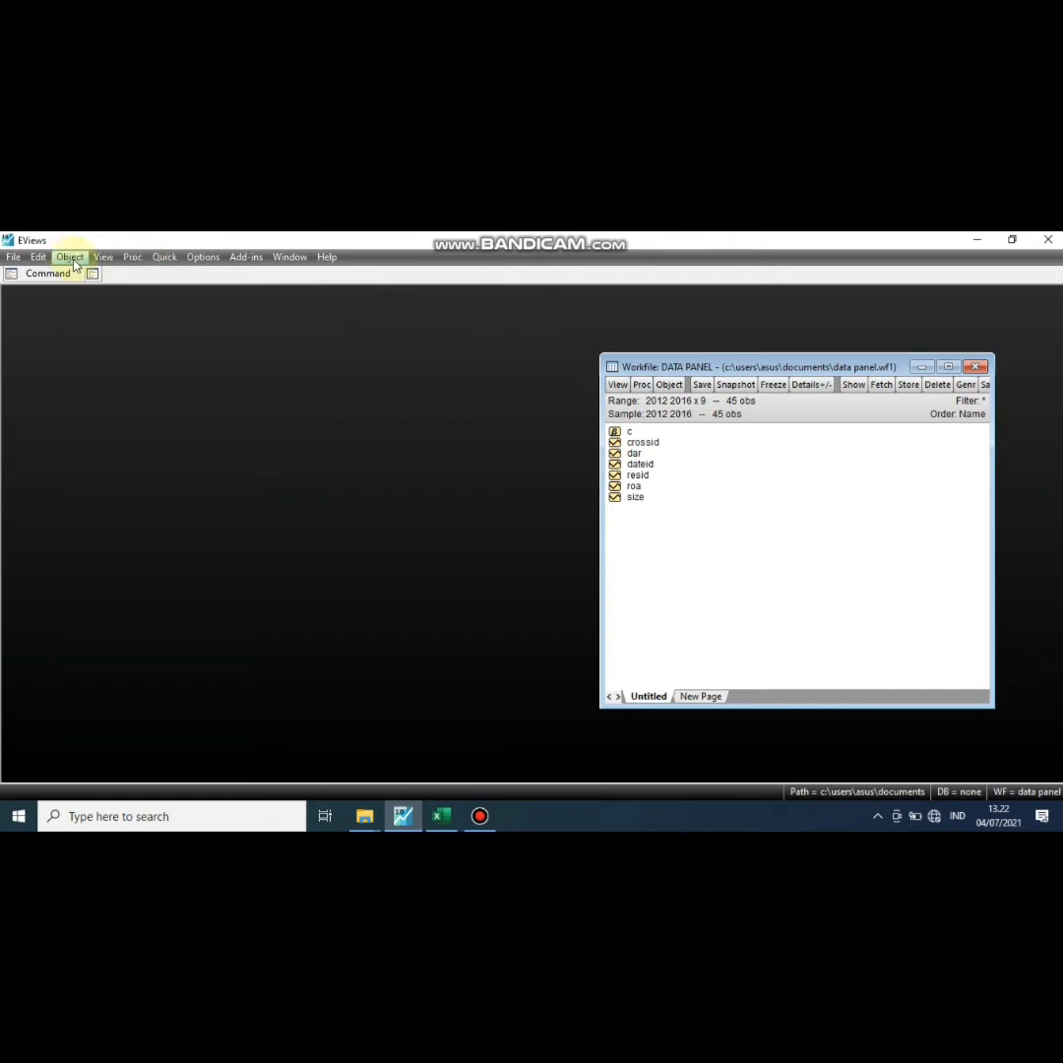
Look up the following variable in the Excel workbook, return to EViews and create a Series object named "npf"
left_click(440, 817)
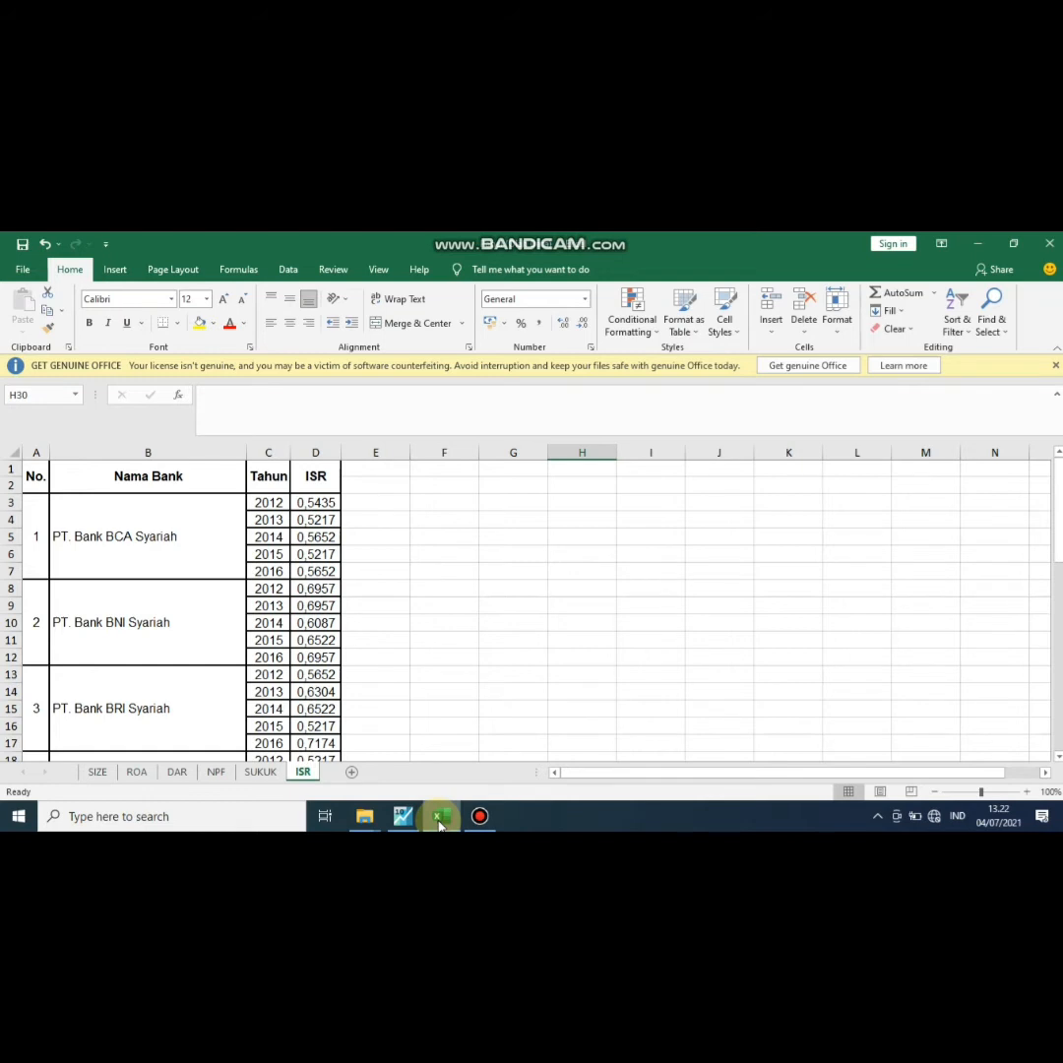
left_click(402, 816)
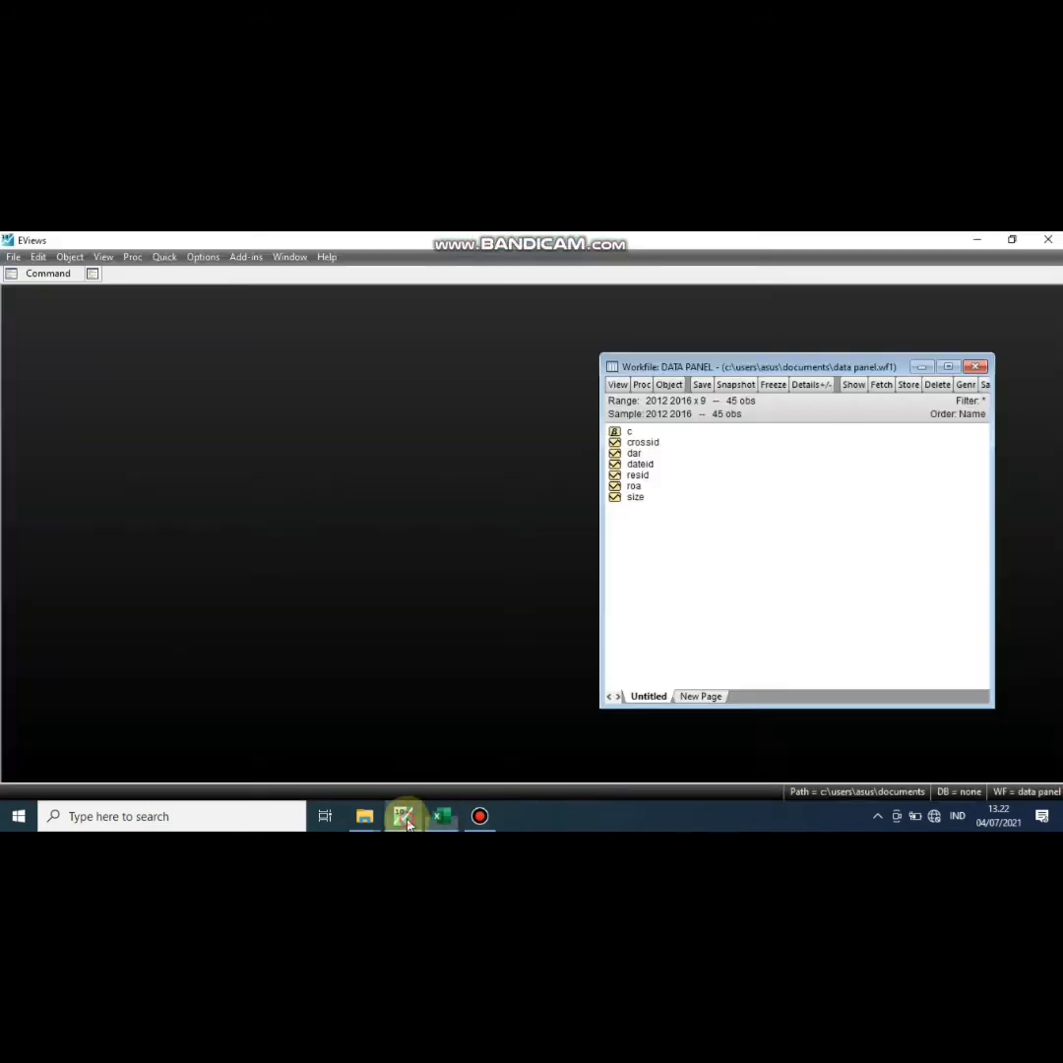
left_click(70, 257)
left_click(96, 274)
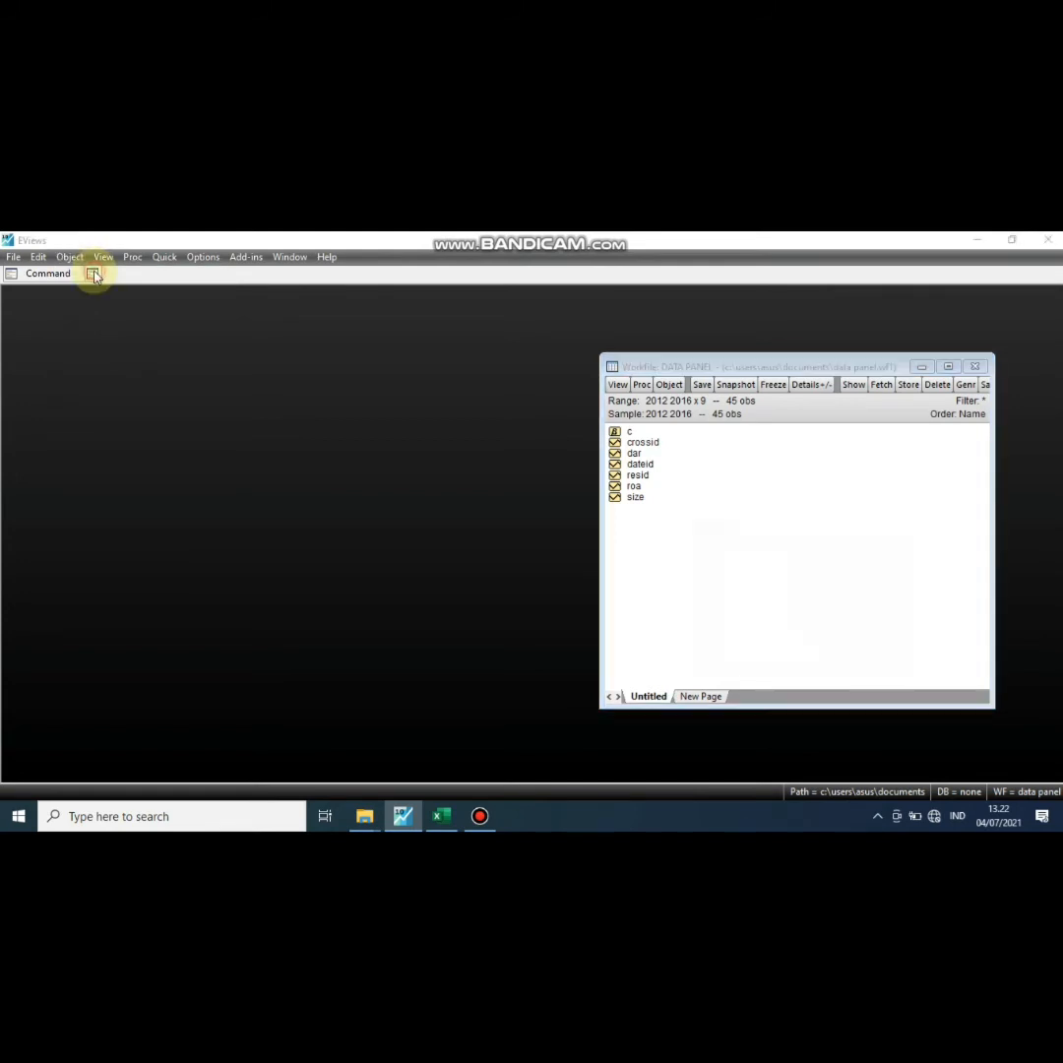
left_click(861, 430)
key("BackSpace")
key("BackSpace")
key("BackSpace")
key("BackSpace")
key("BackSpace")
key("BackSpace")
key("BackSpace")
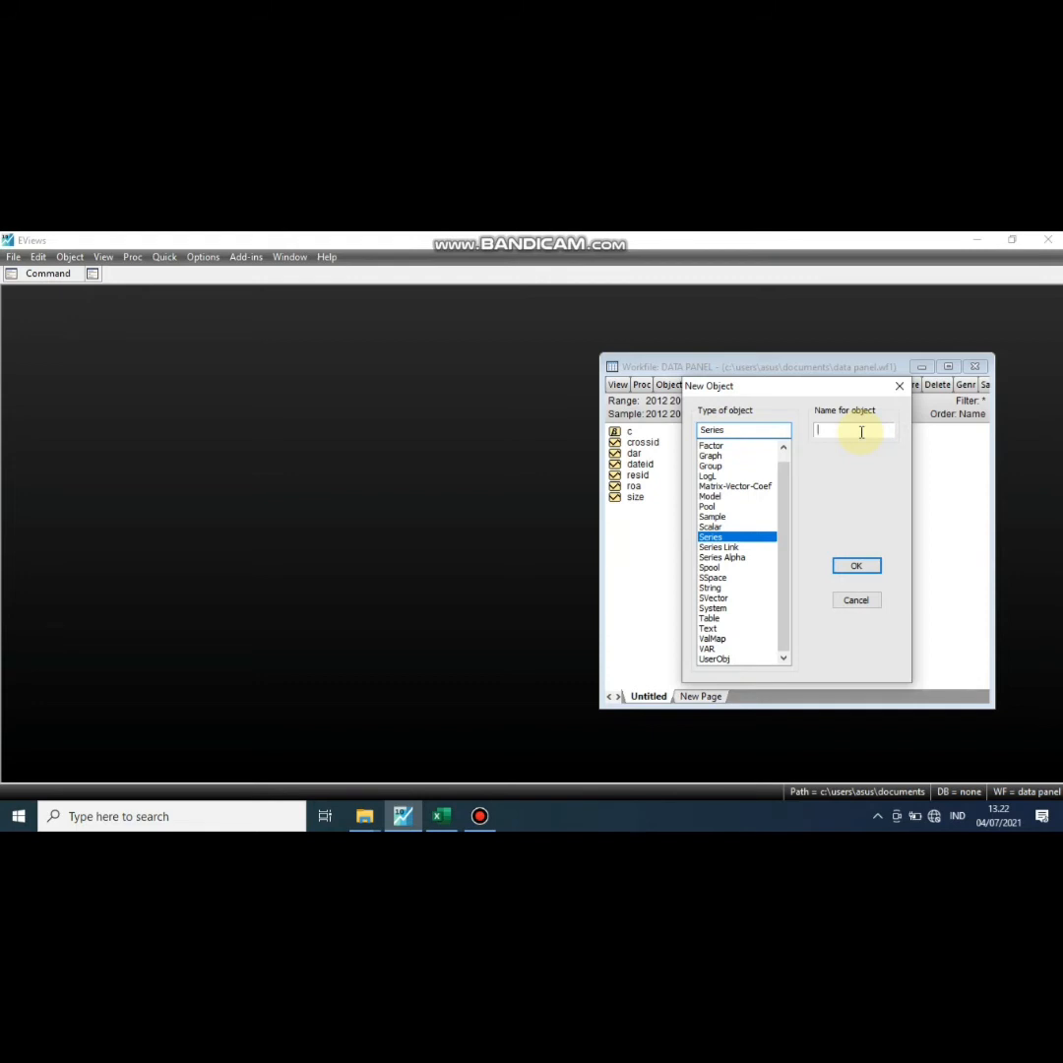
type("npf")
left_click(856, 569)
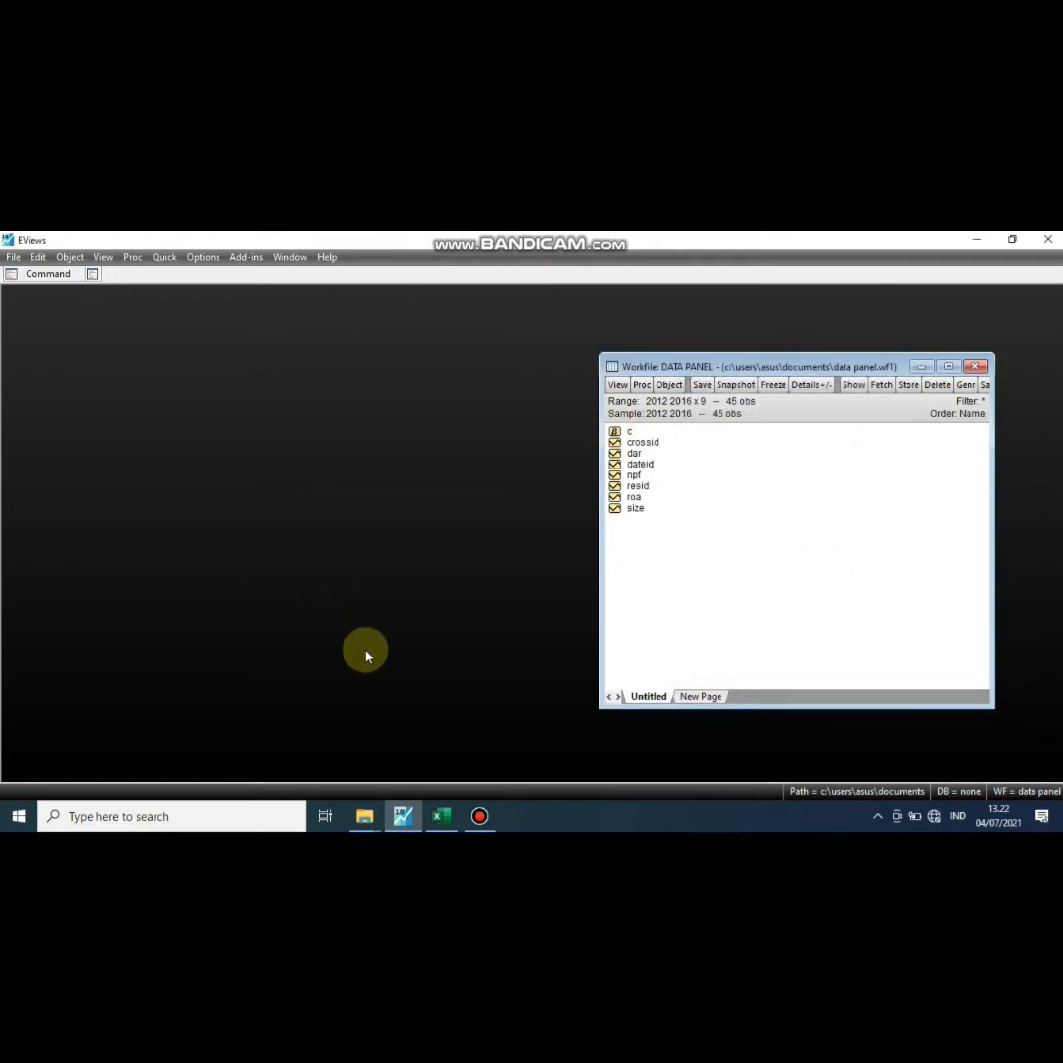
Check the variable sheets in Excel again, return to EViews and add a Series object named "sukuk"
left_click(436, 817)
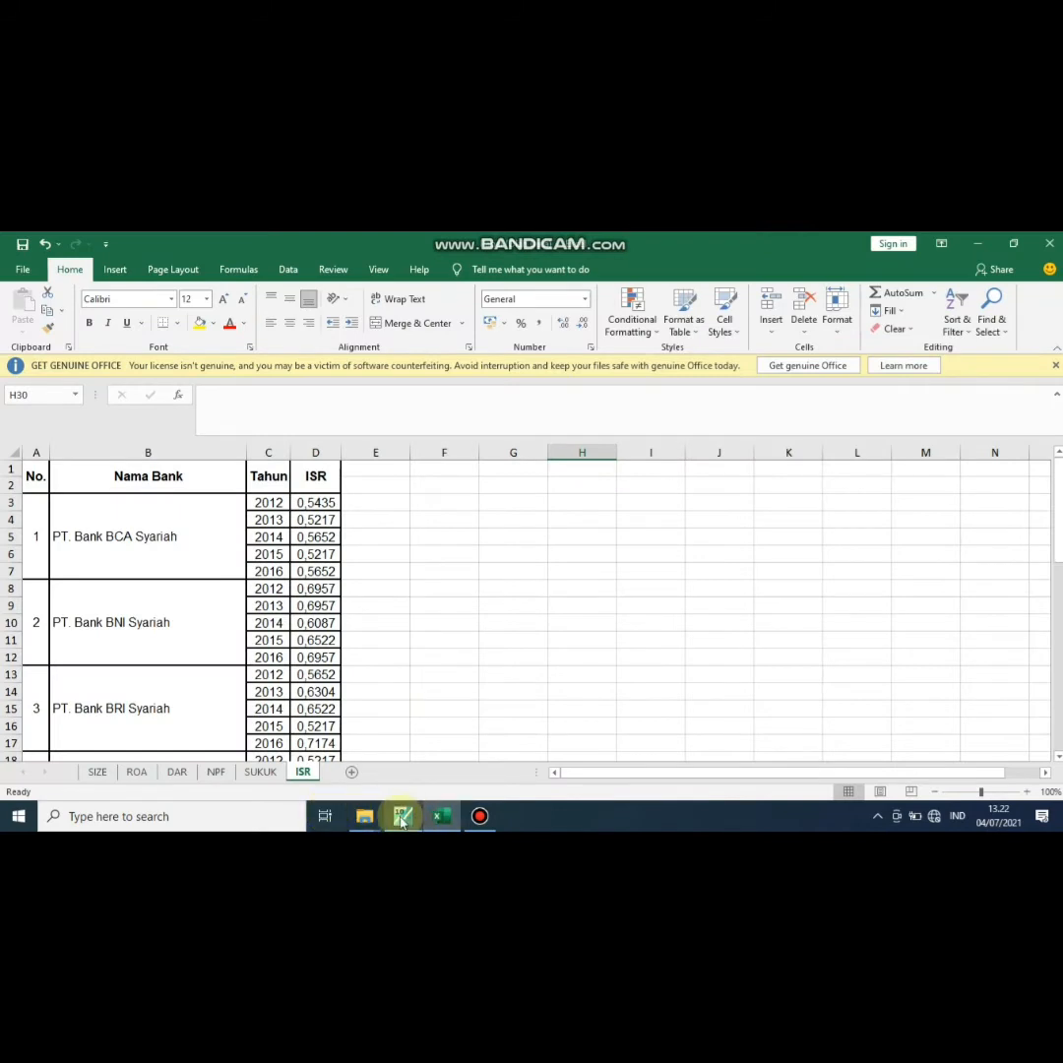
left_click(404, 816)
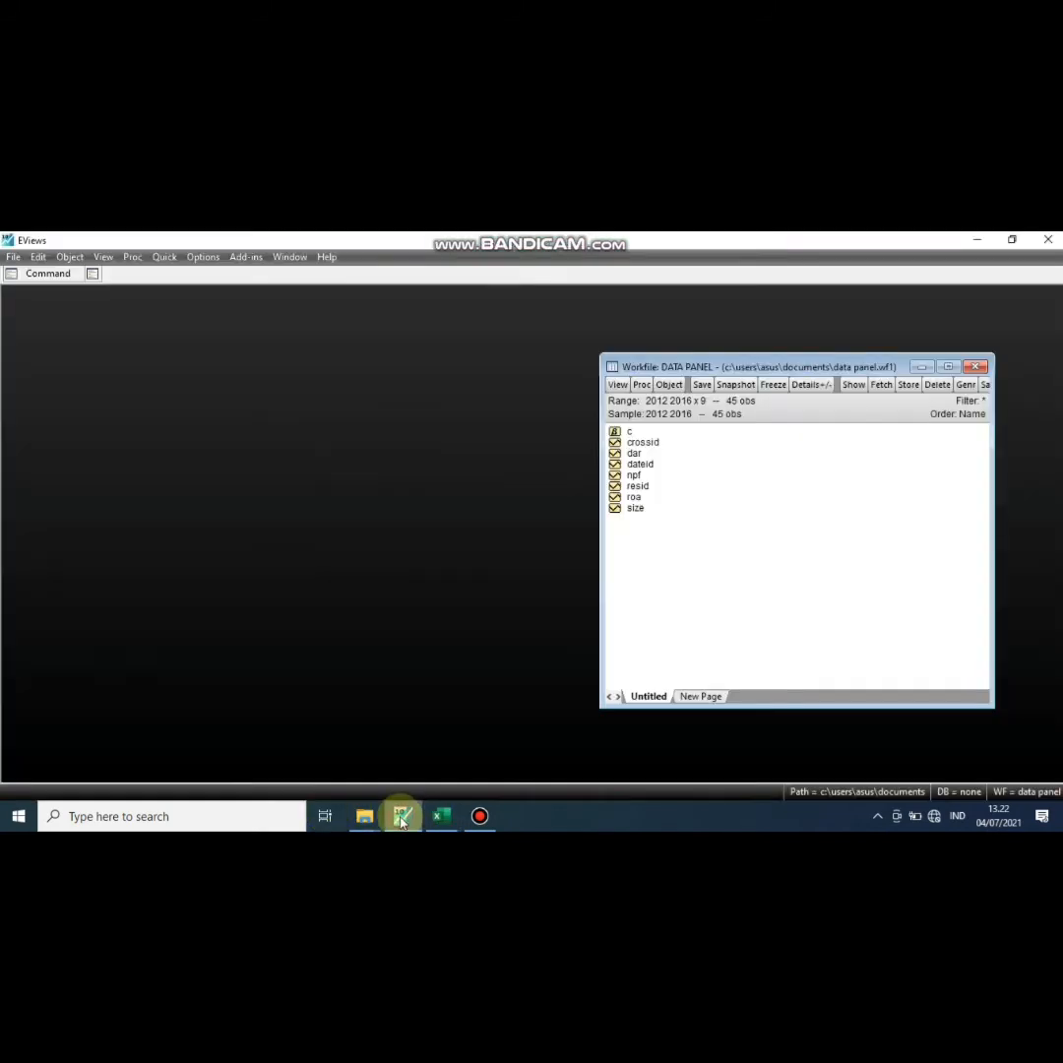
left_click(71, 257)
left_click(88, 274)
left_click(873, 430)
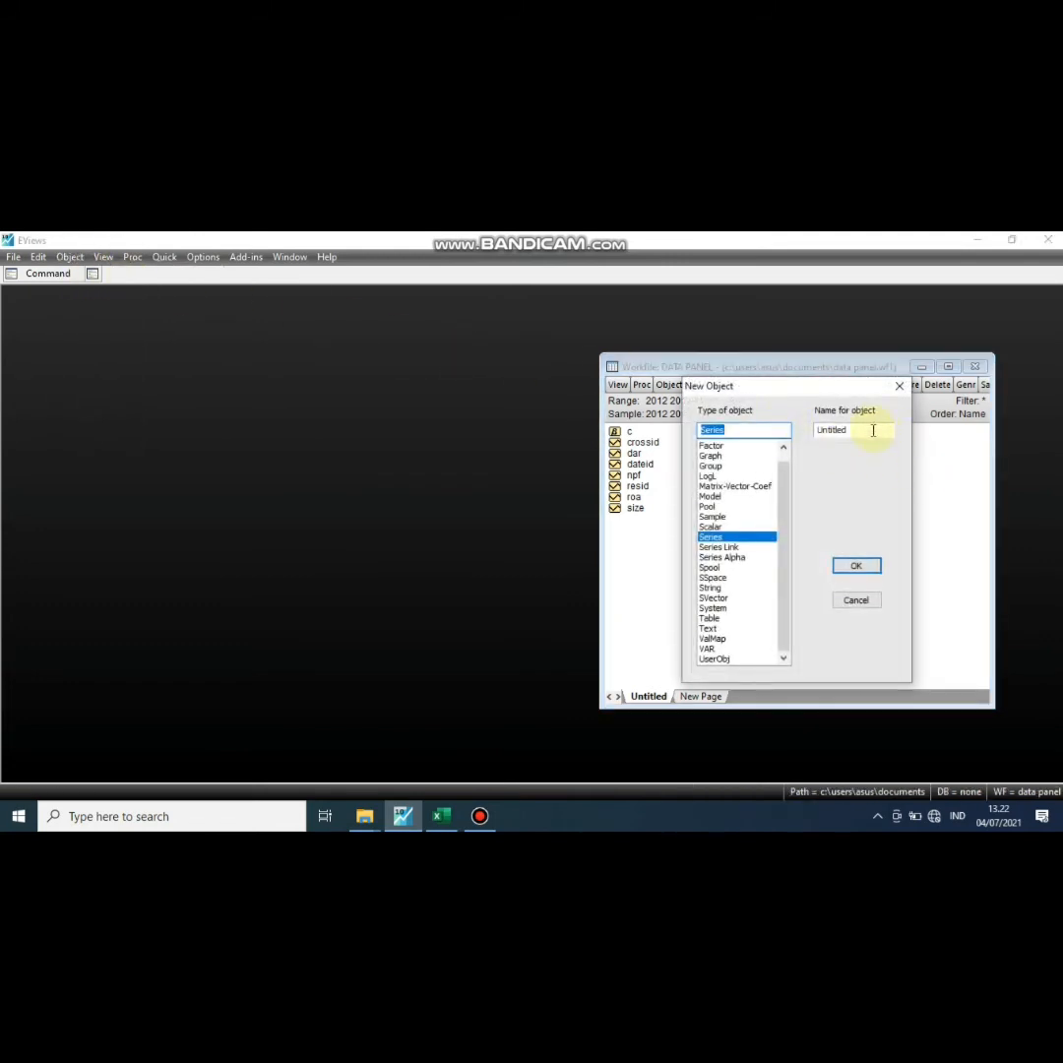
type("sukuk")
left_click(837, 569)
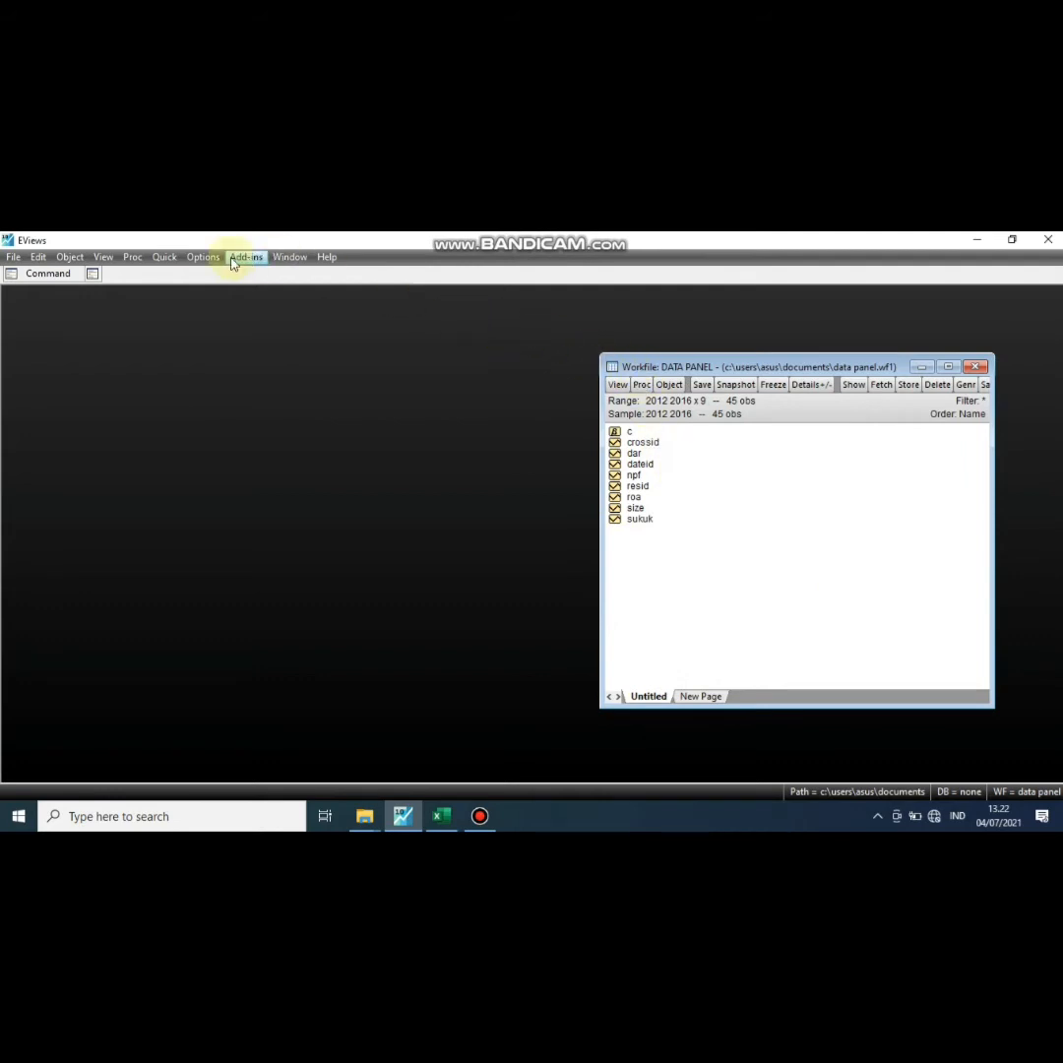
Create a Series object named "isr" and check the list of series against the variable sheets in Excel
left_click(69, 257)
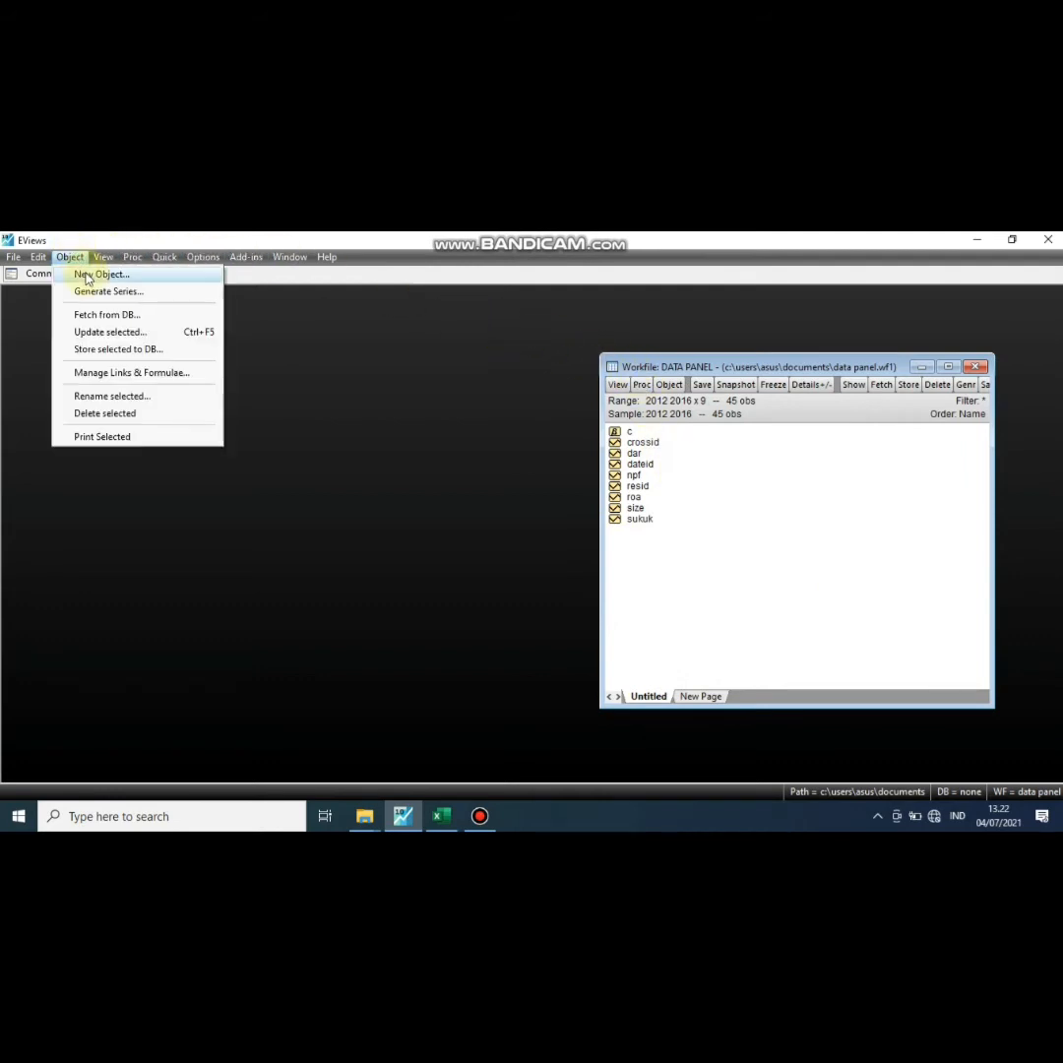
left_click(87, 275)
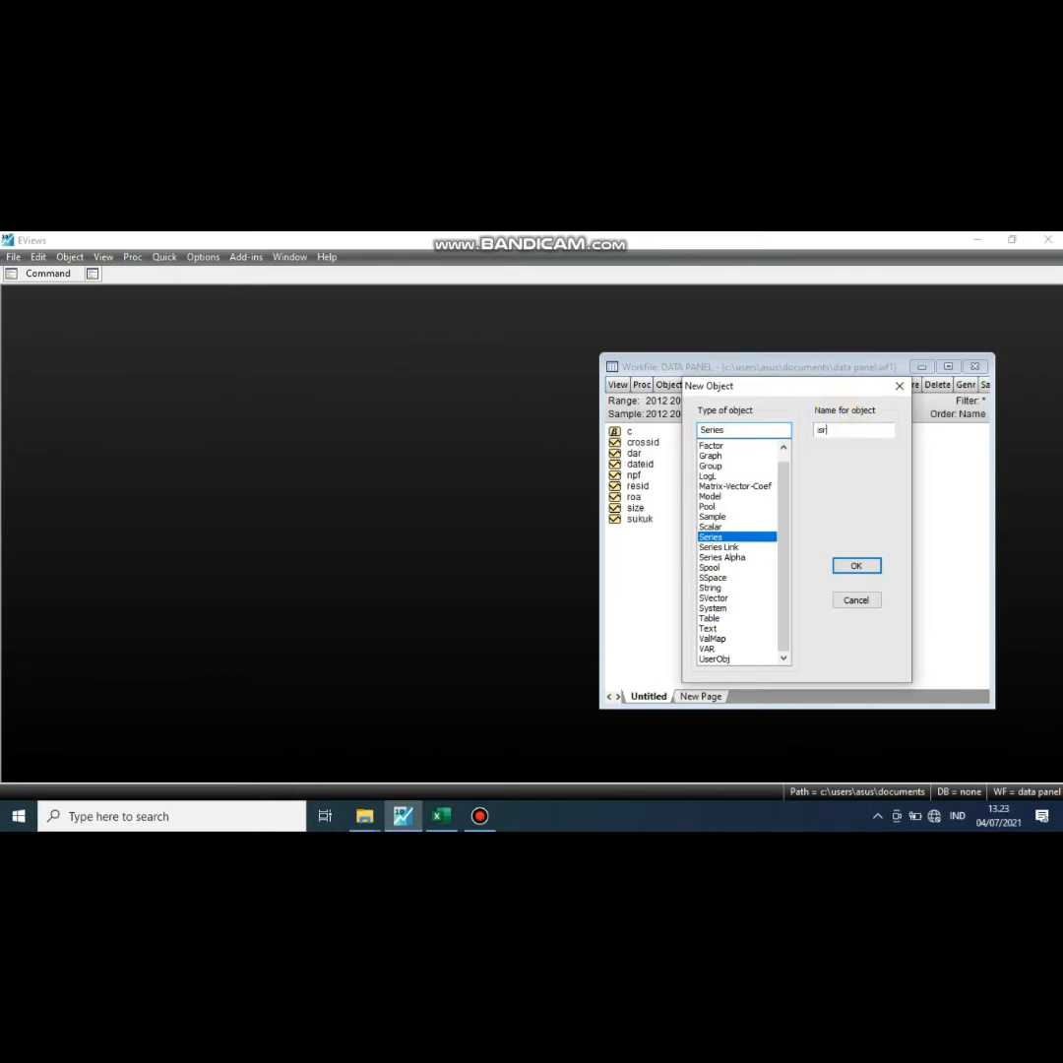
left_click(857, 566)
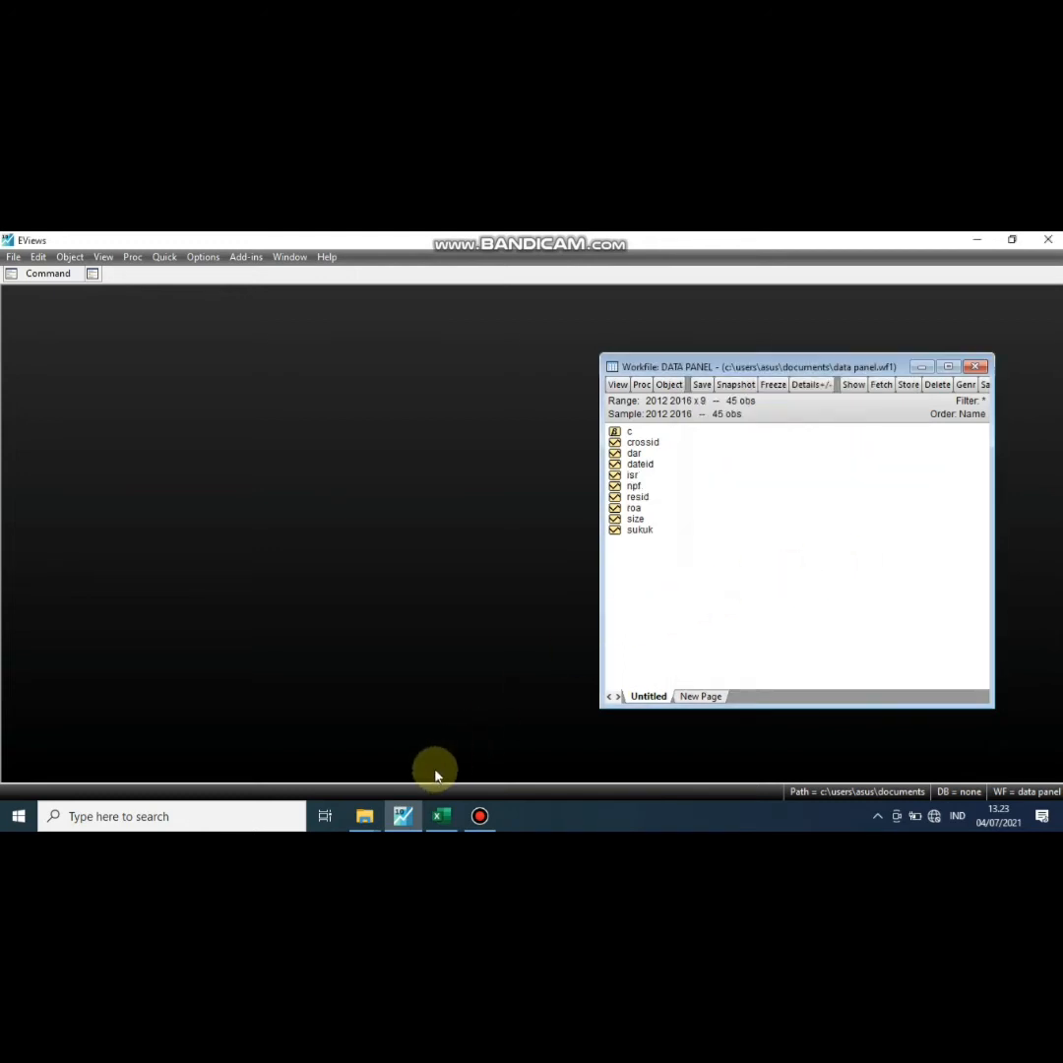
left_click(438, 817)
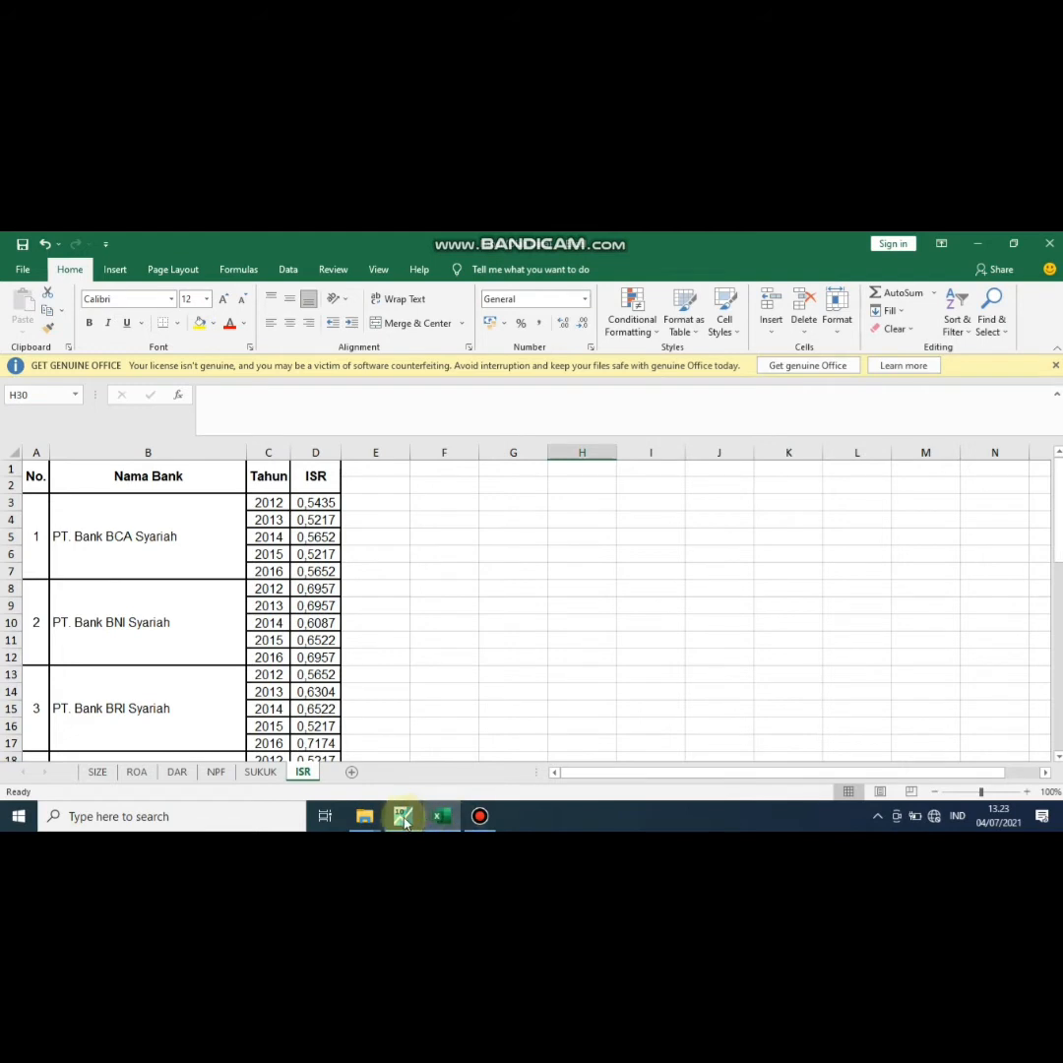
left_click(403, 818)
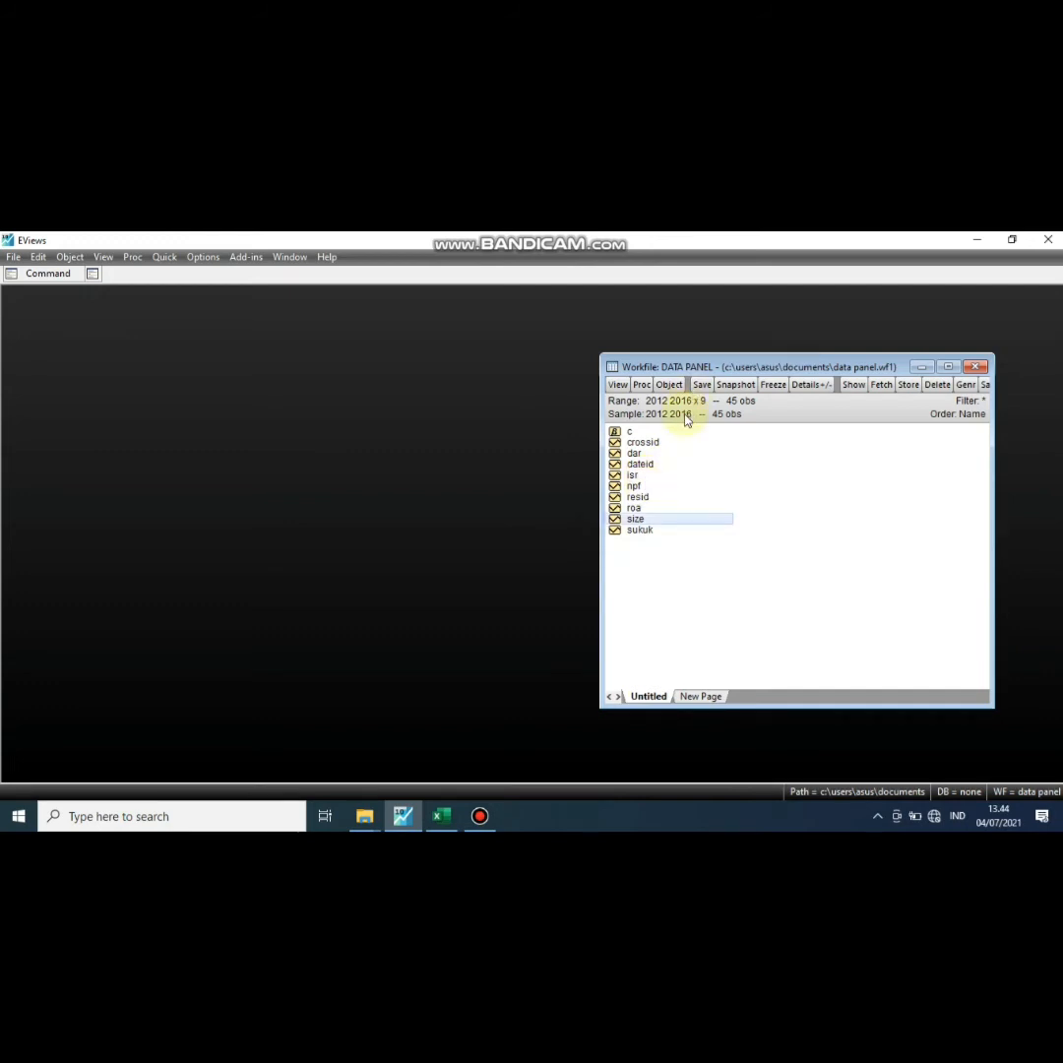
Open the size series beside the workfile window, select its 1-12 cell and look at the SIZE sheet in Excel
double_click(637, 519)
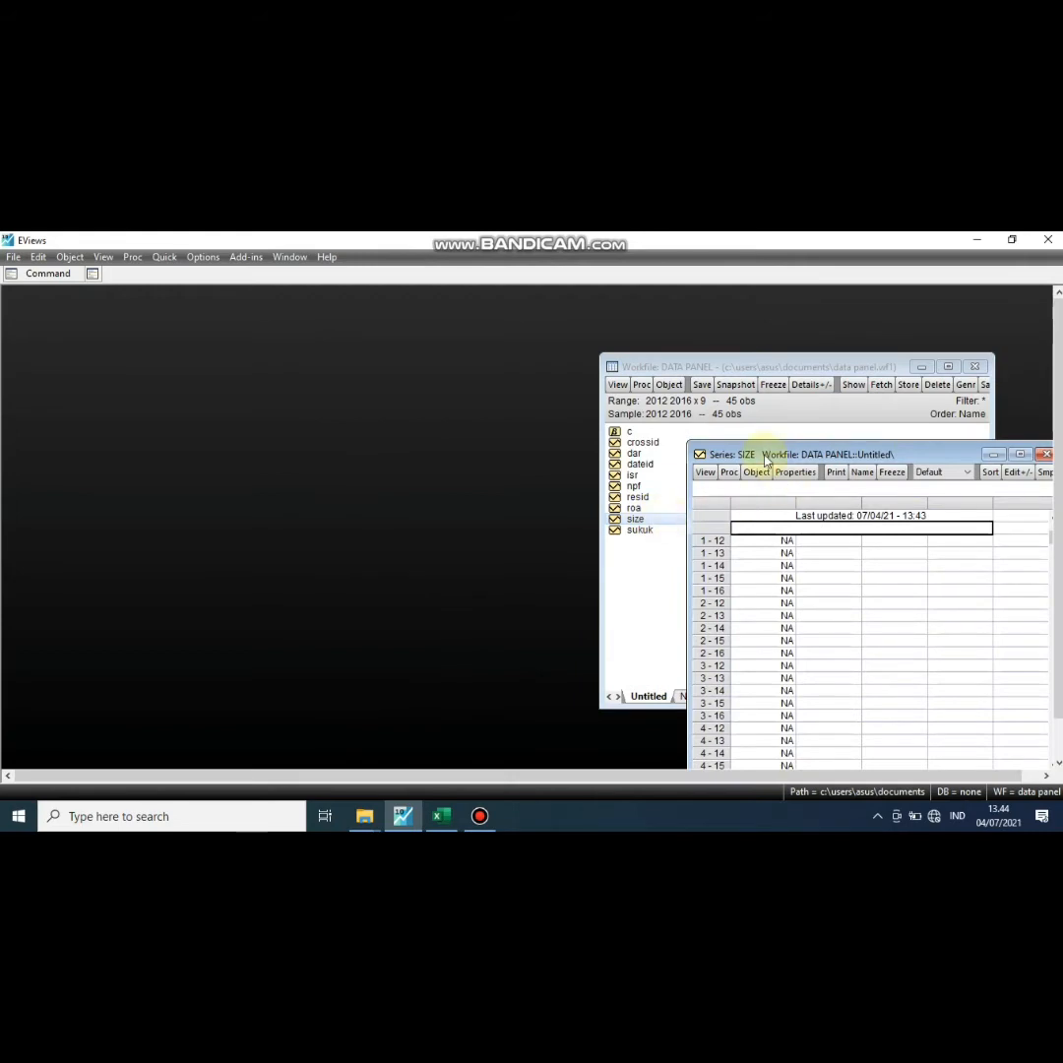
left_click_drag(739, 452, 356, 352)
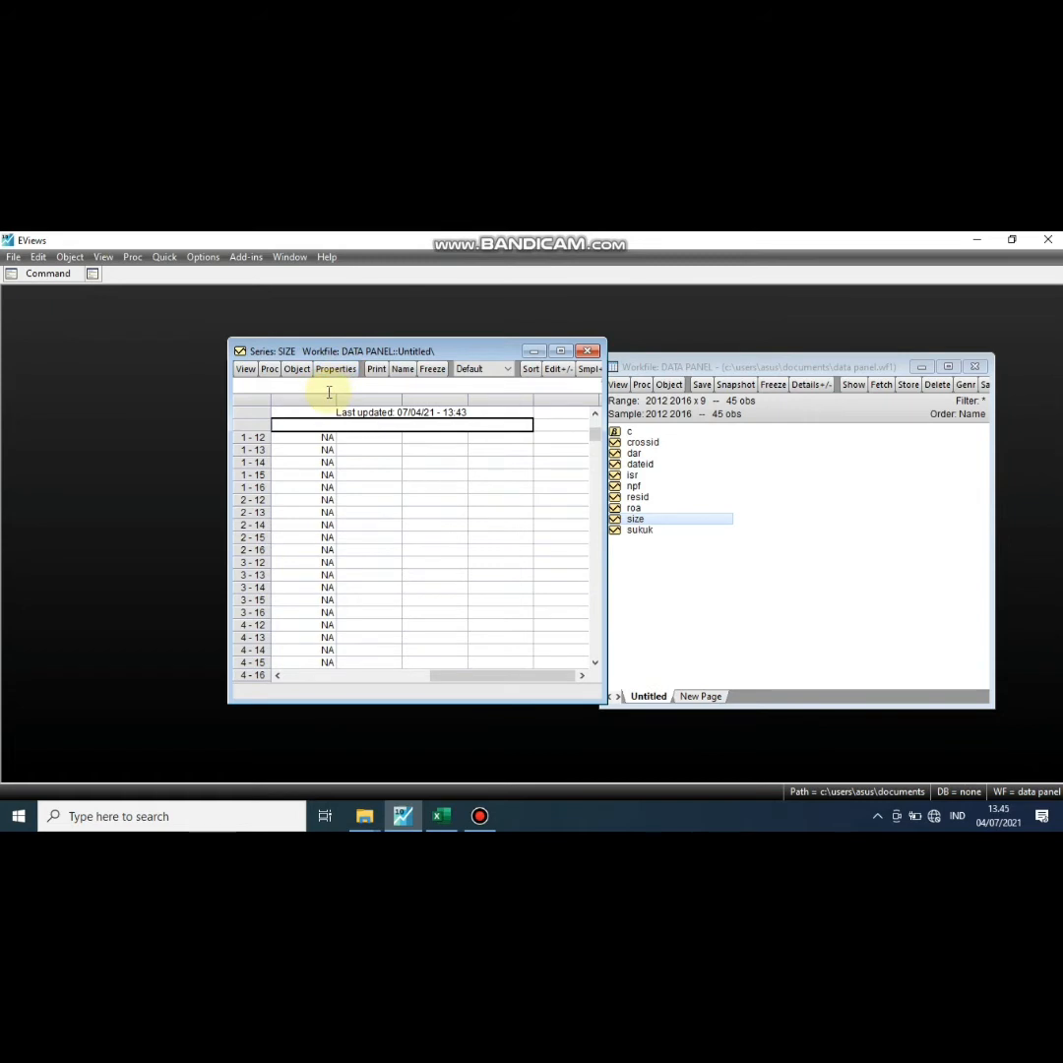
left_click(311, 440)
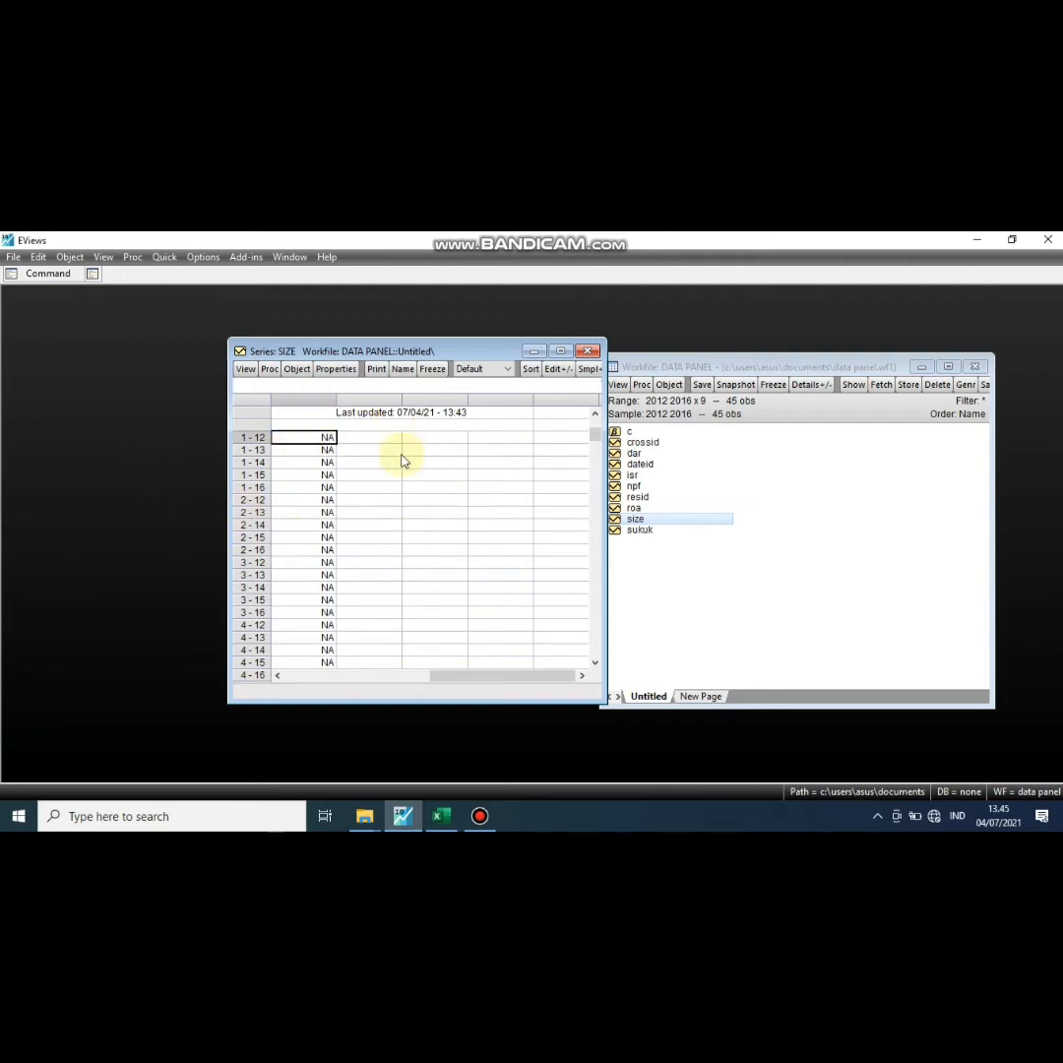
left_click(441, 816)
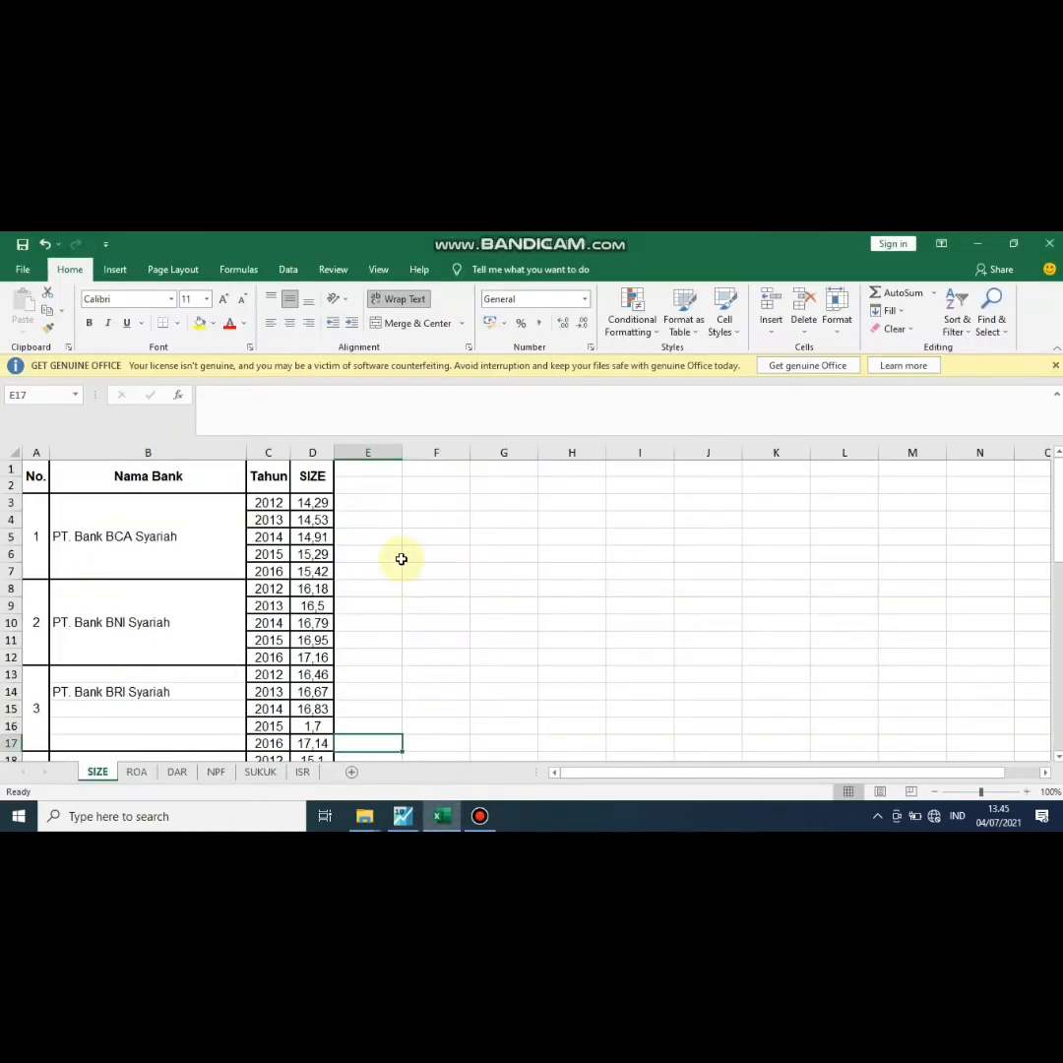
left_click(403, 816)
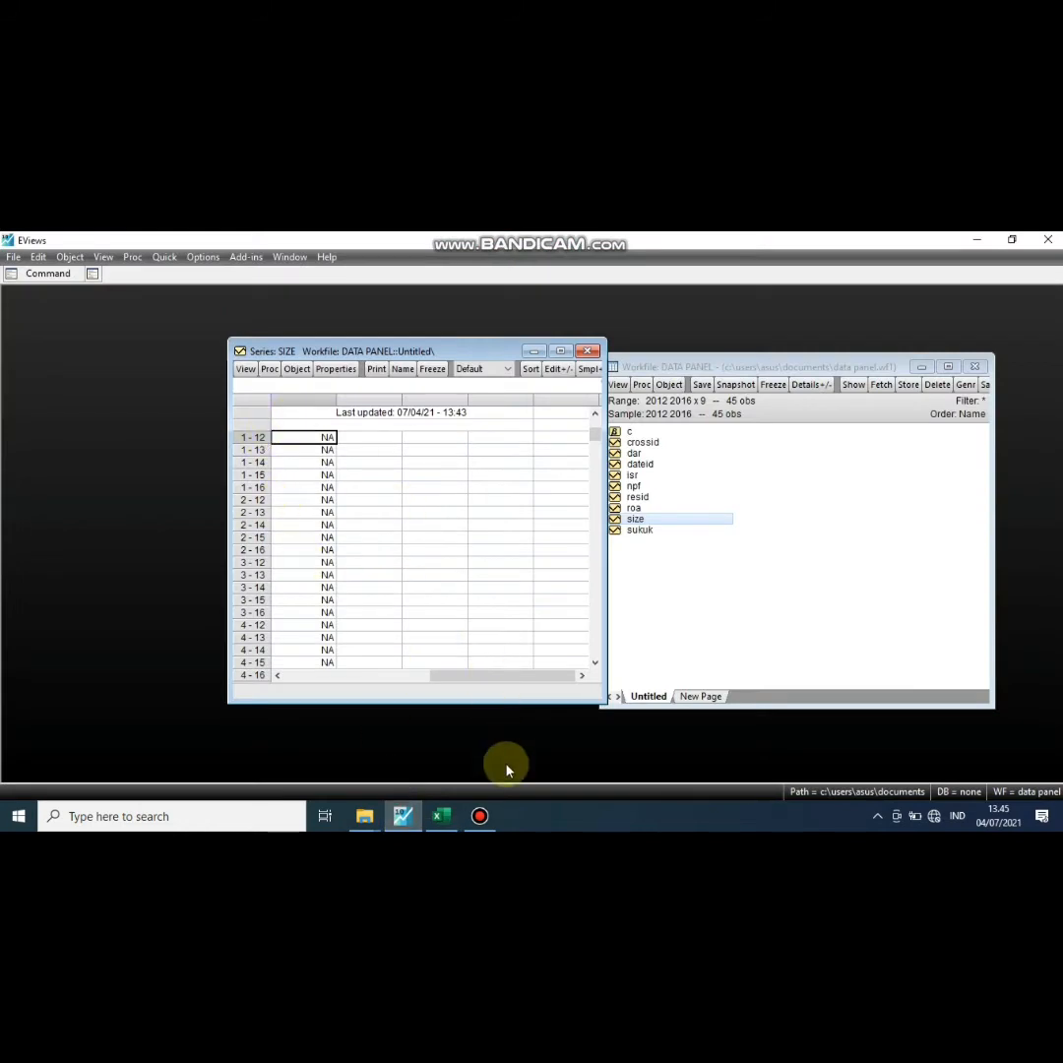
Switch to Excel and copy the SIZE values for all nine banks in cells D3:D47
mouse_move(456, 828)
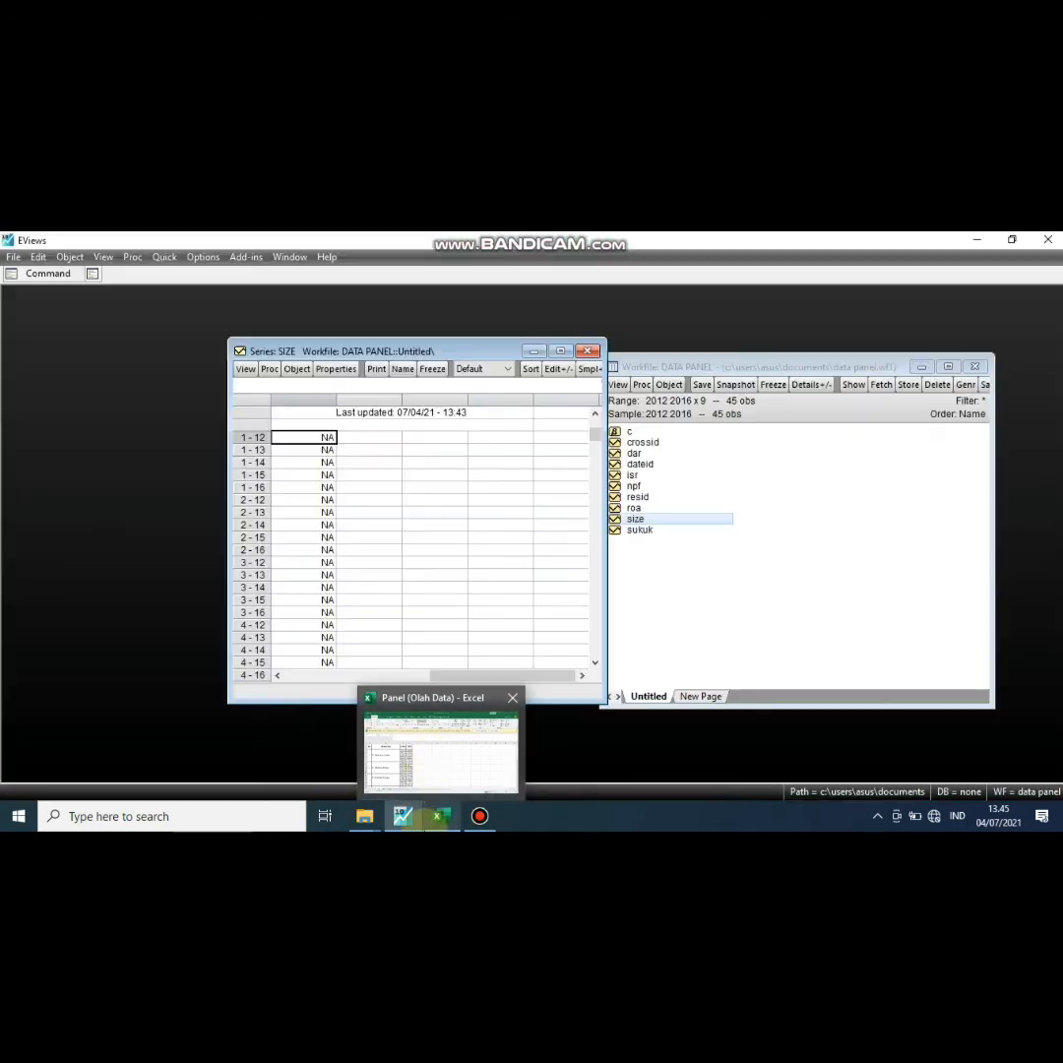
left_click(458, 774)
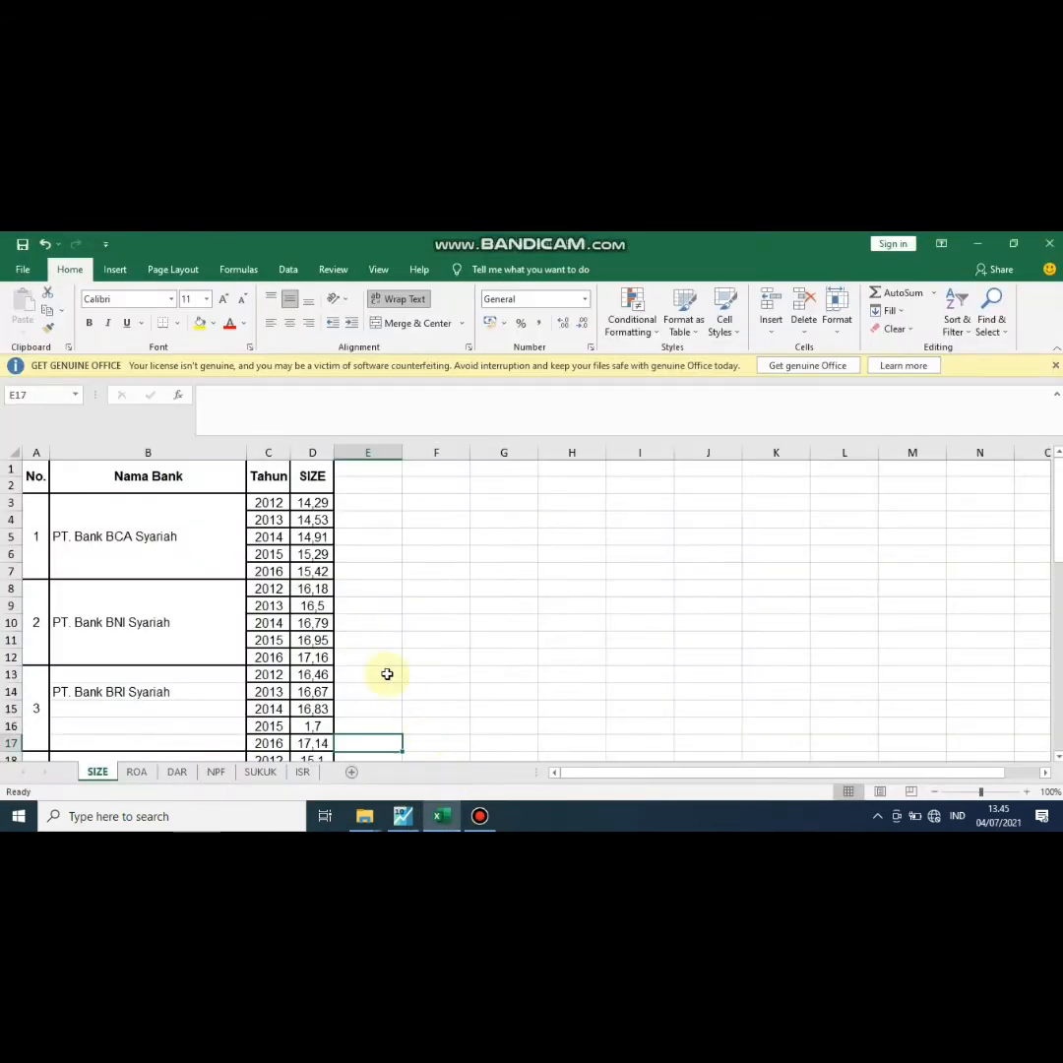
left_click(314, 503)
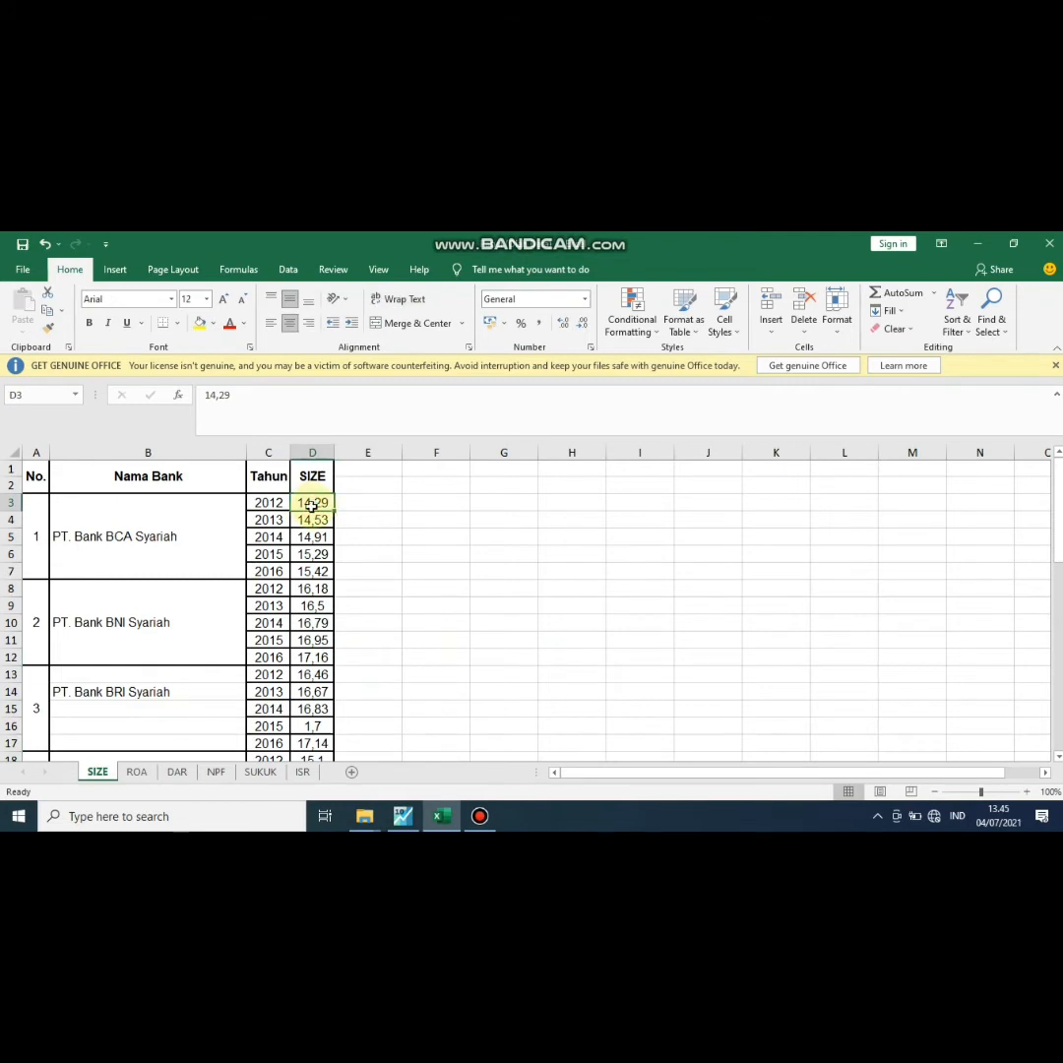
left_click_drag(311, 503, 325, 729)
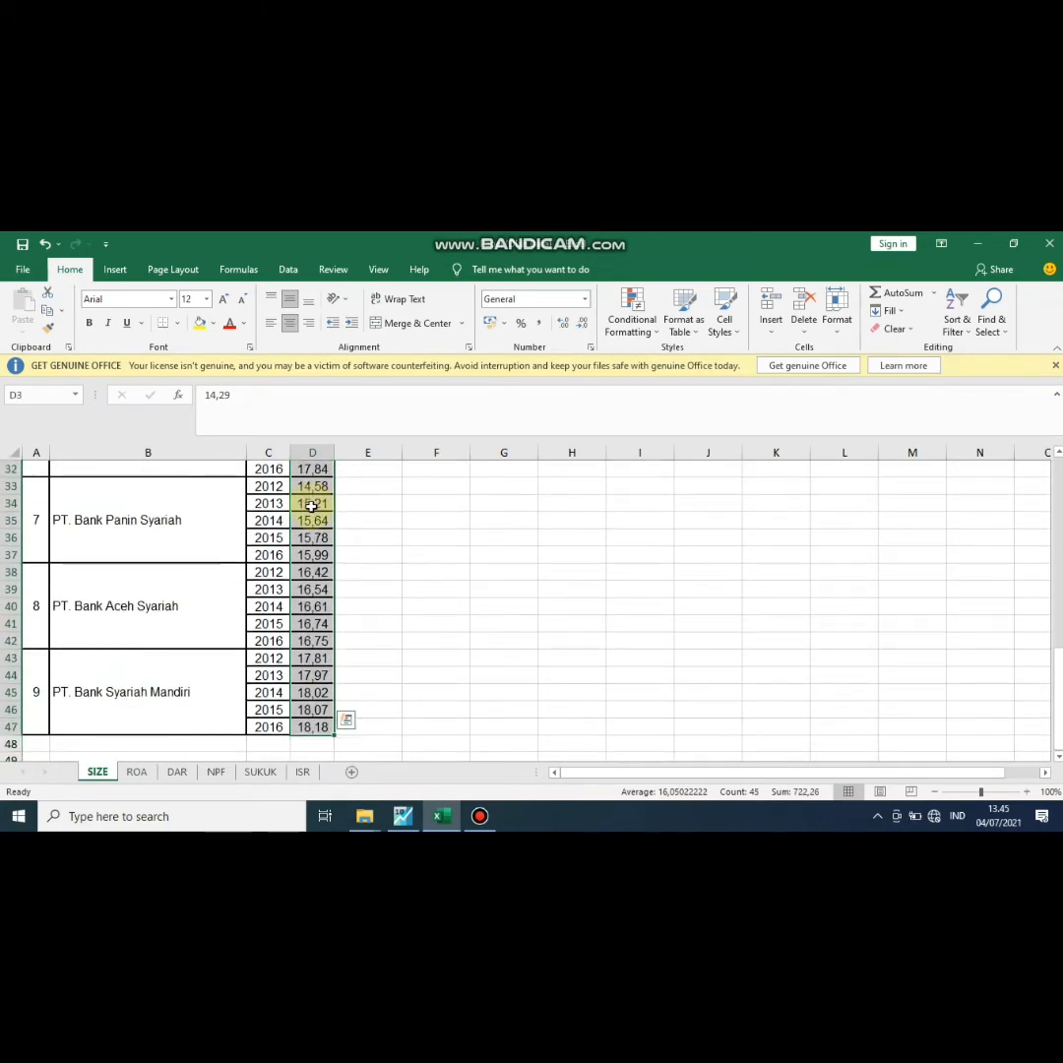
key("ctrl+c")
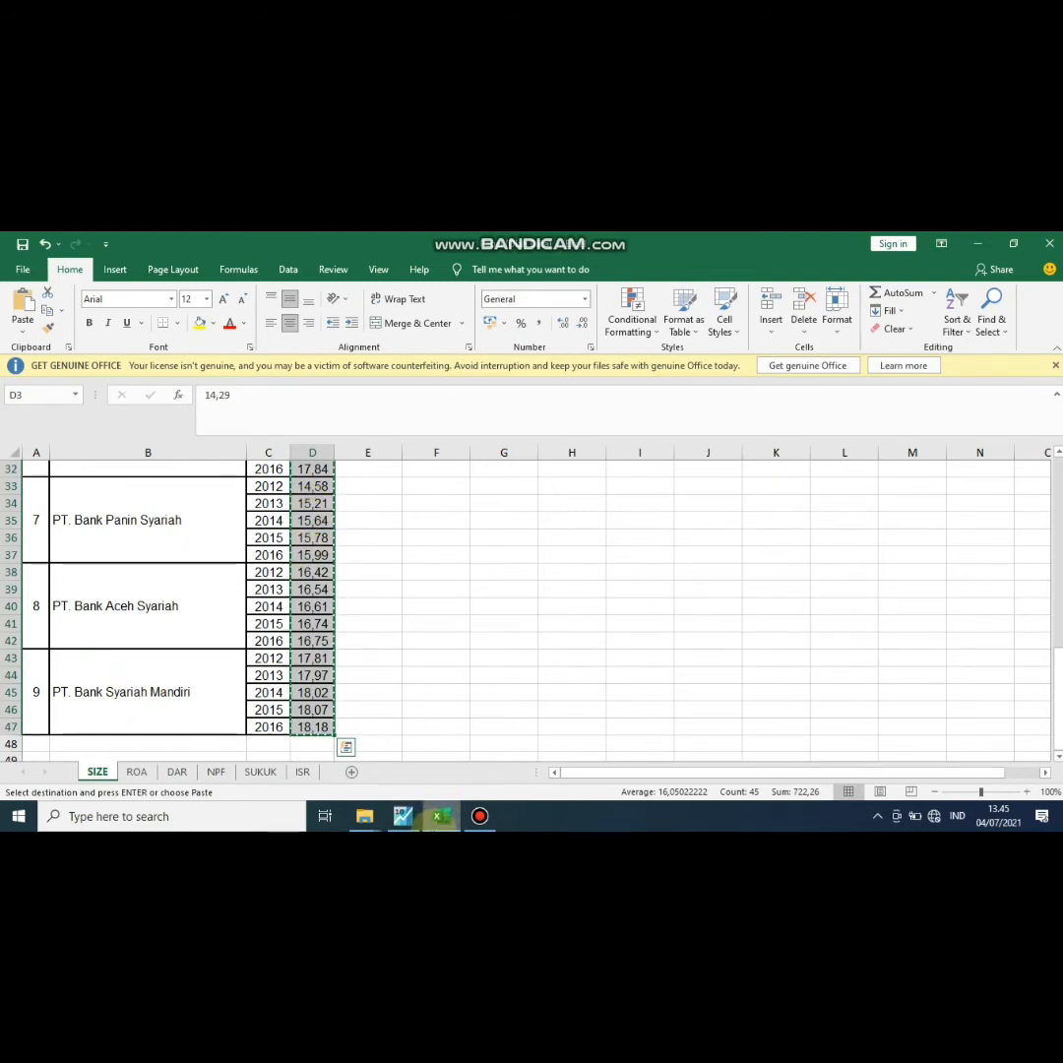
Return to EViews and paste the copied values into the size series from observation 1-12, accepting the switch to edit mode
left_click(410, 744)
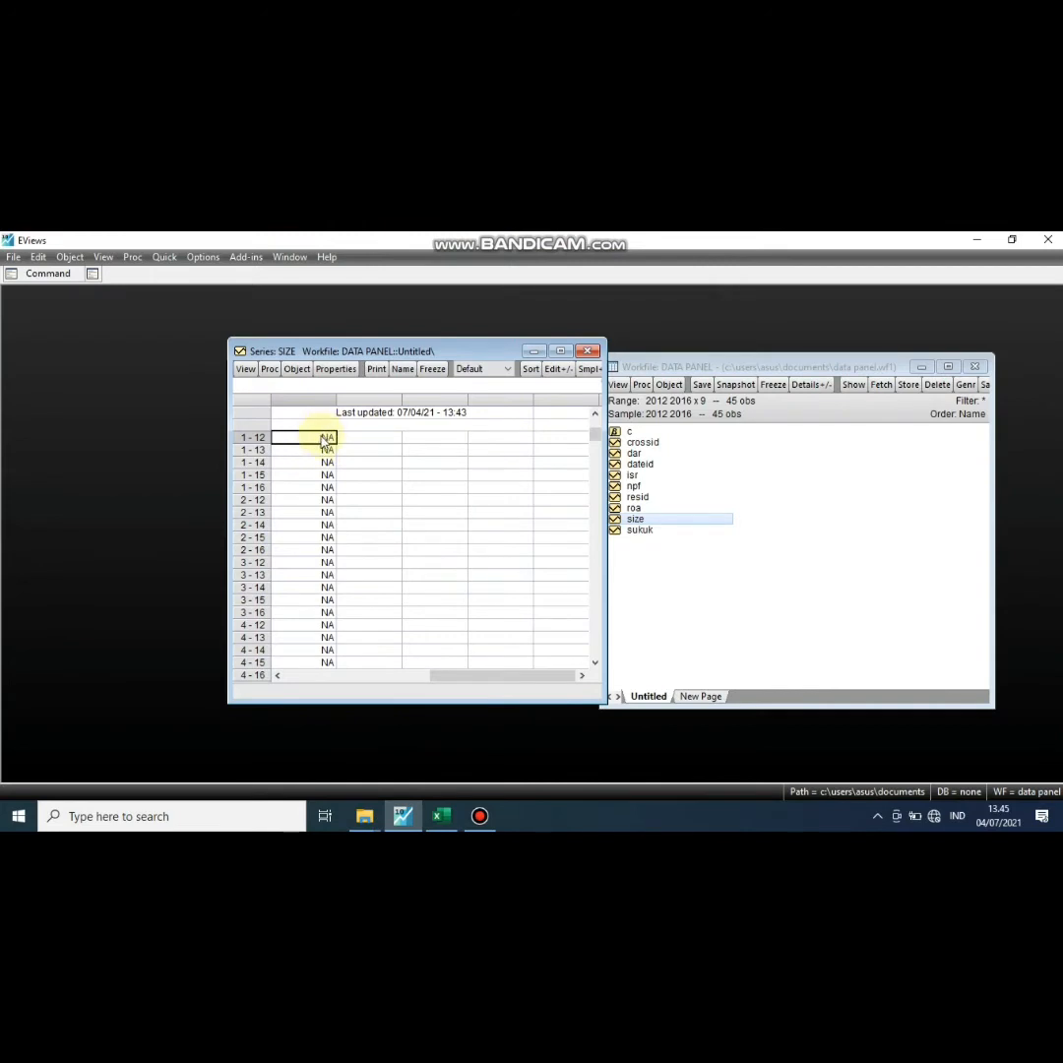
left_click(557, 370)
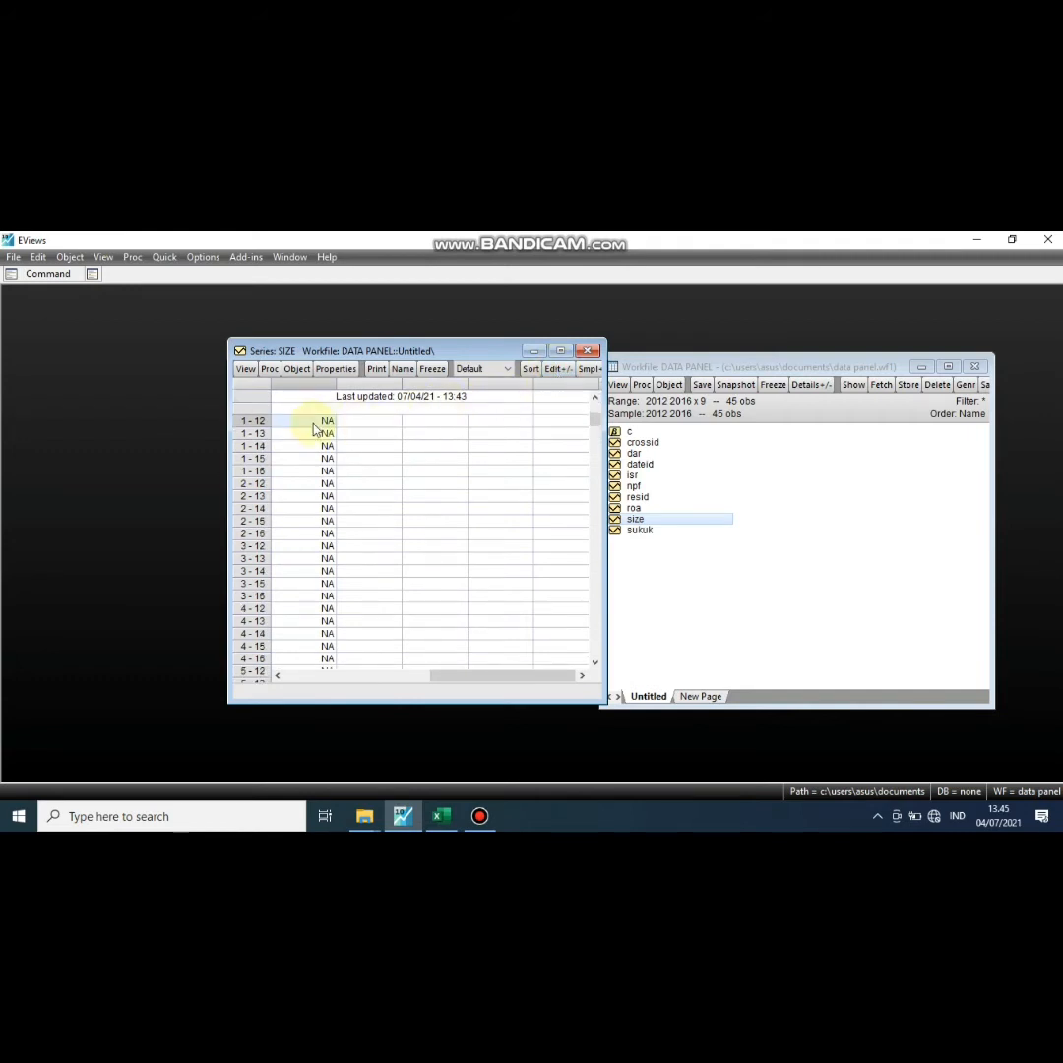
key("ctrl+v")
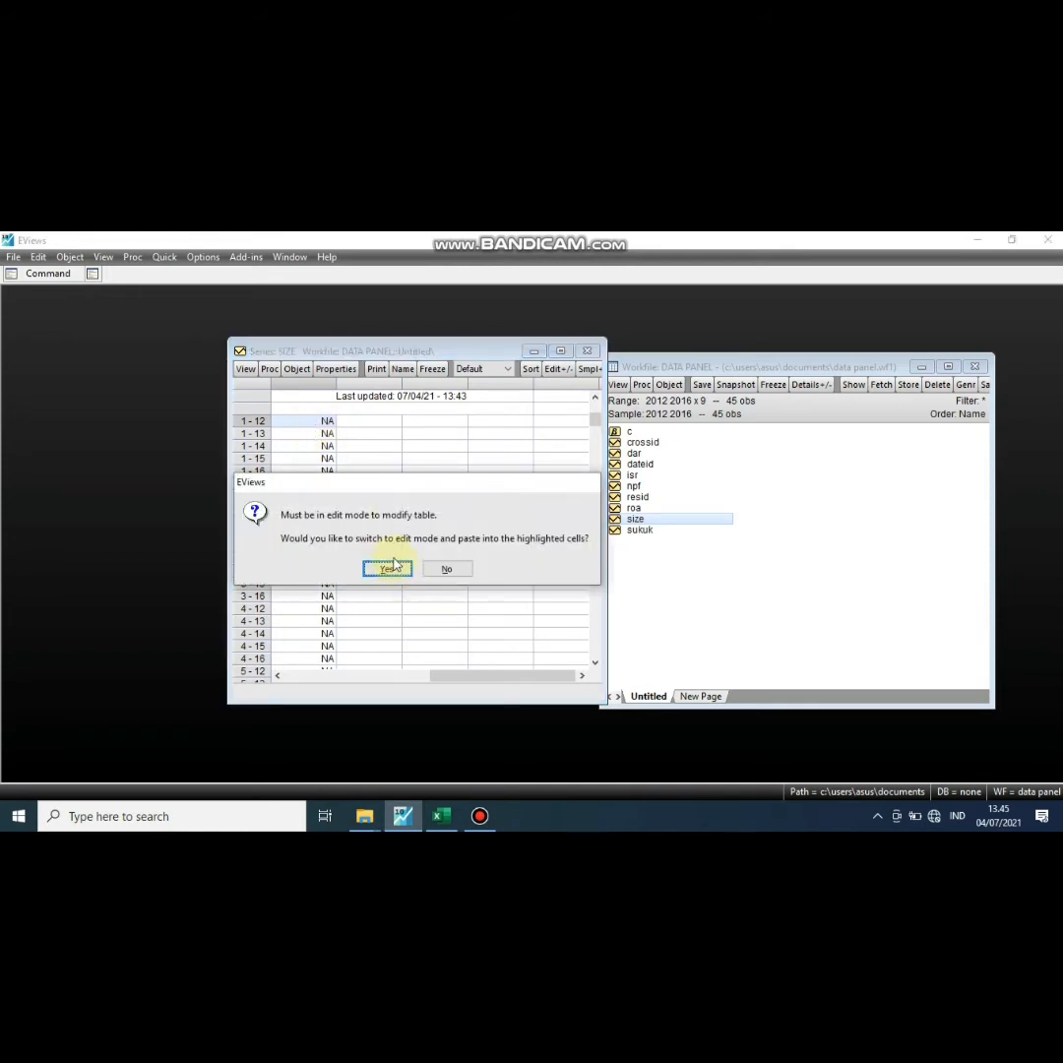
left_click(391, 568)
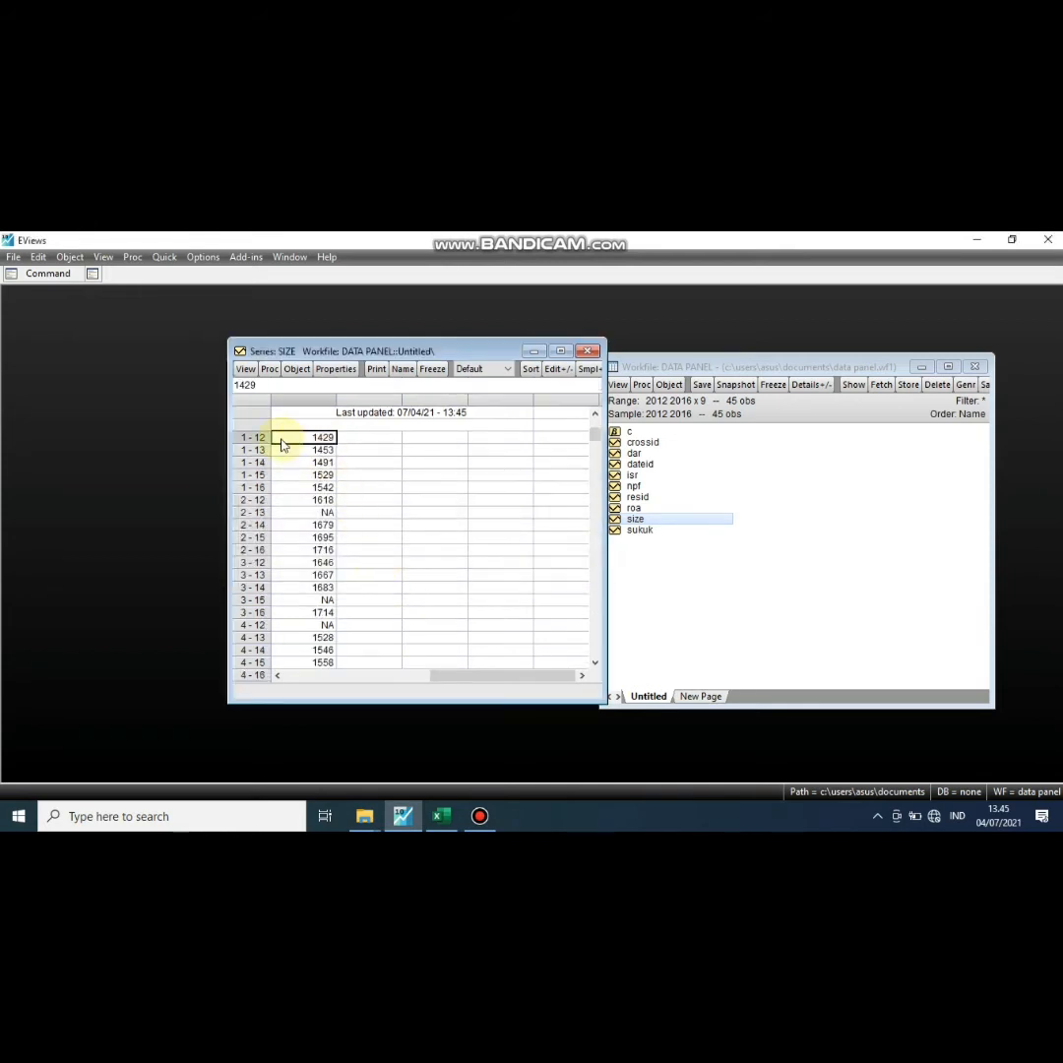
Review the pasted values in the size series and compare them with the SIZE column in Excel
scroll(332, 503, "down", 4)
scroll(336, 528, "down", 5)
scroll(336, 528, "up", 5)
scroll(336, 528, "up", 3)
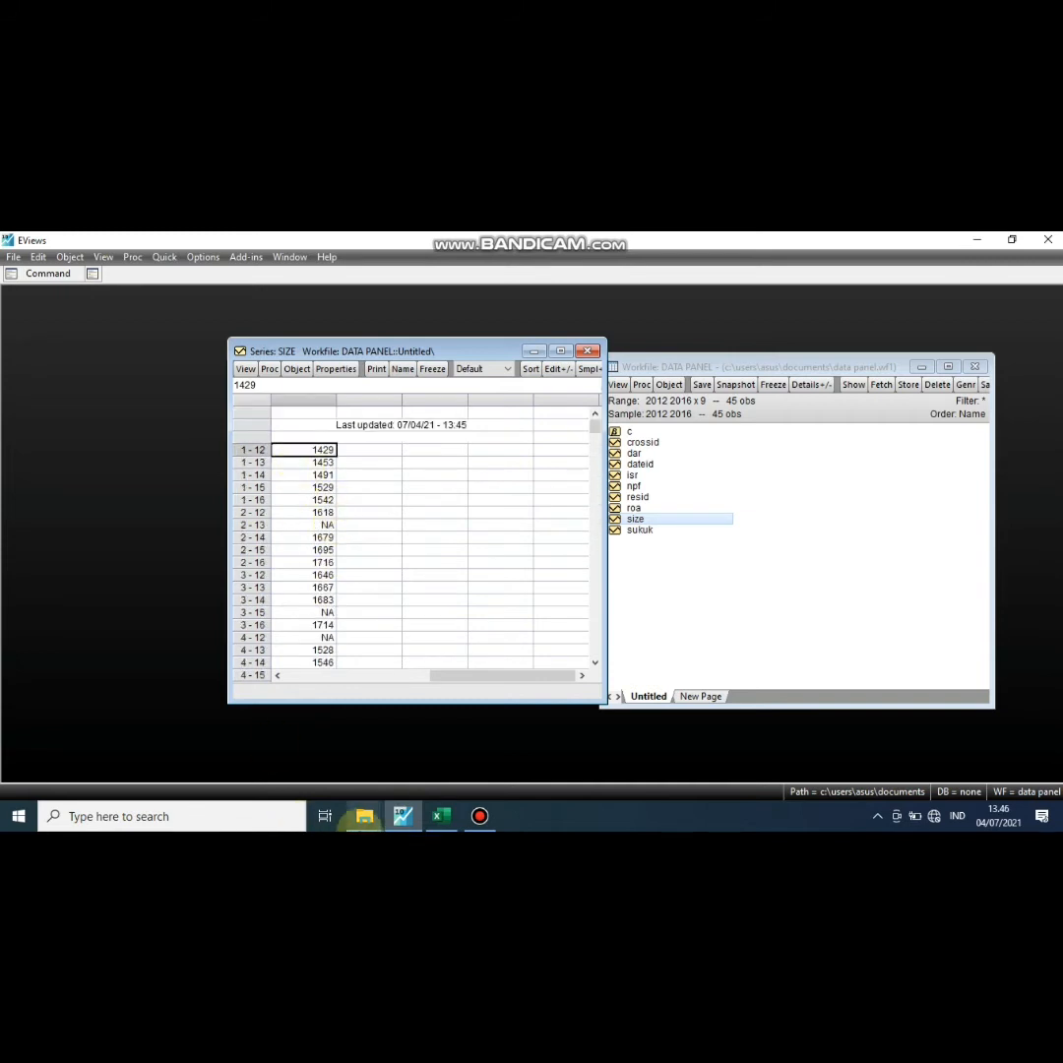
left_click(434, 819)
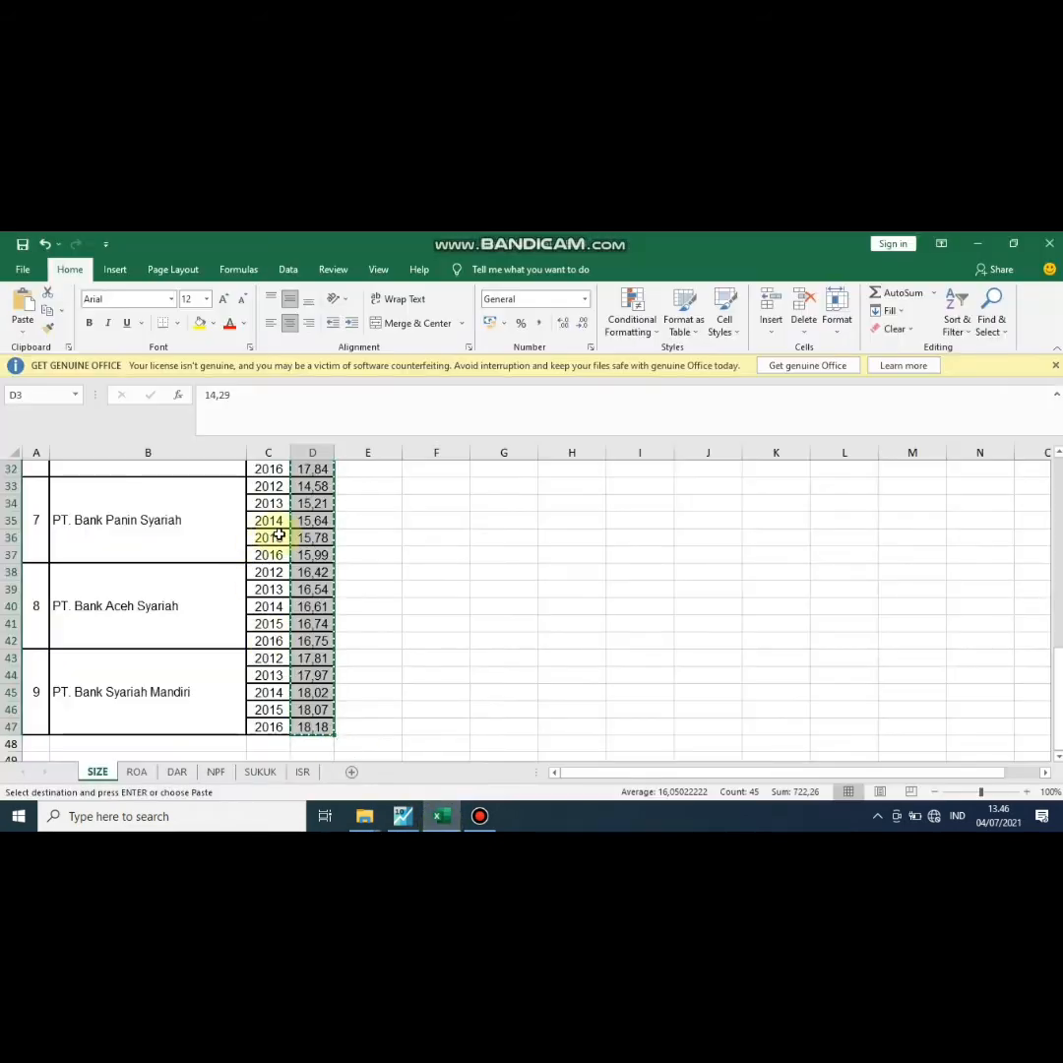
scroll(348, 544, "up", 6)
scroll(348, 544, "up", 4)
left_click(391, 533)
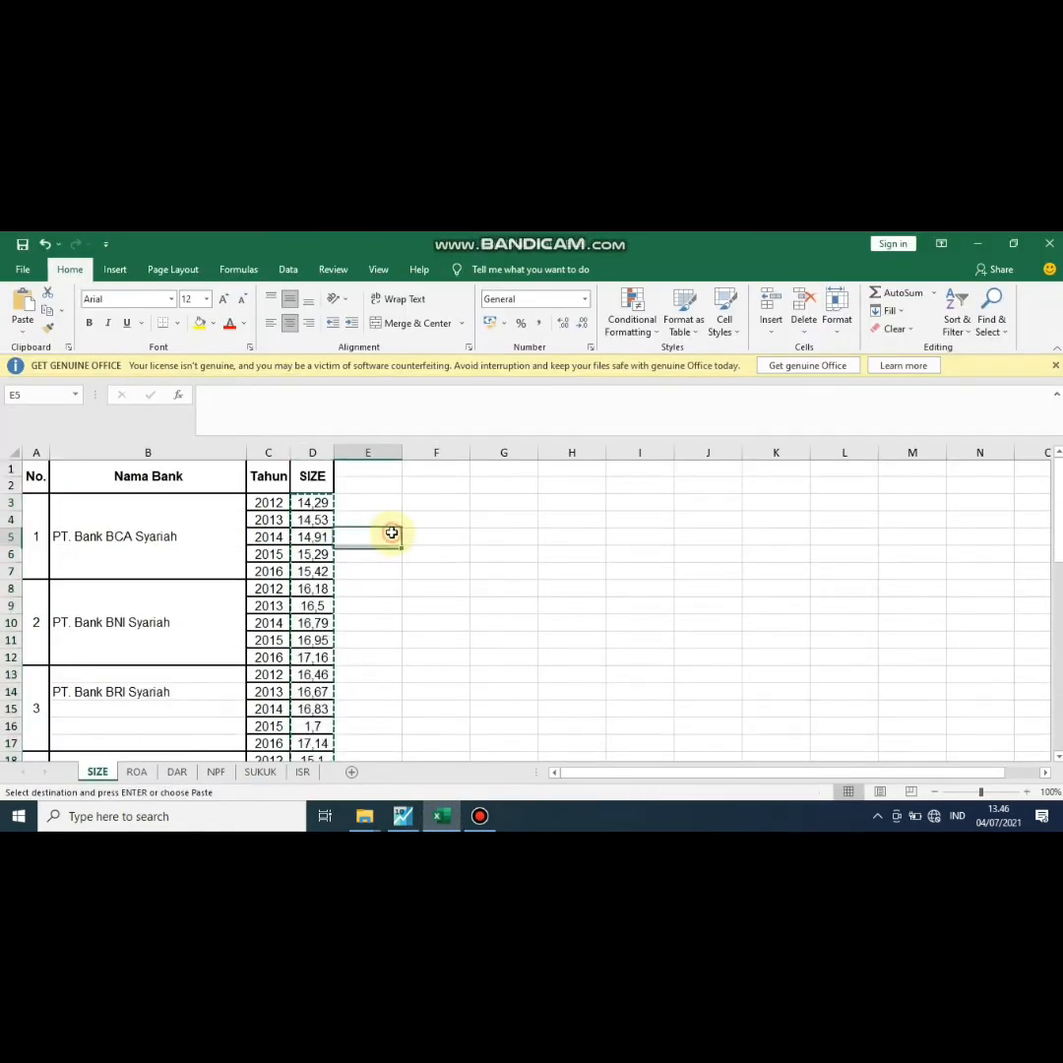
type("z")
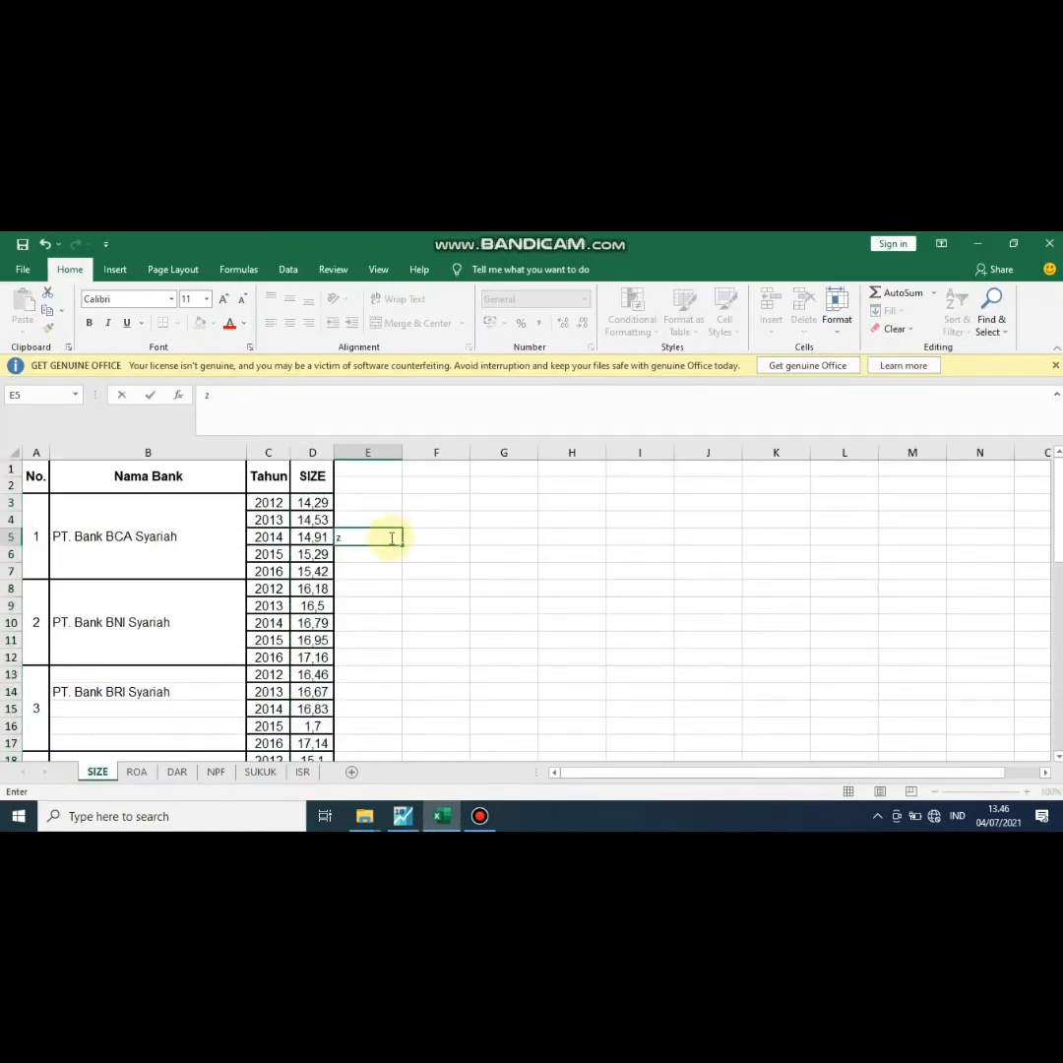
left_click(387, 572)
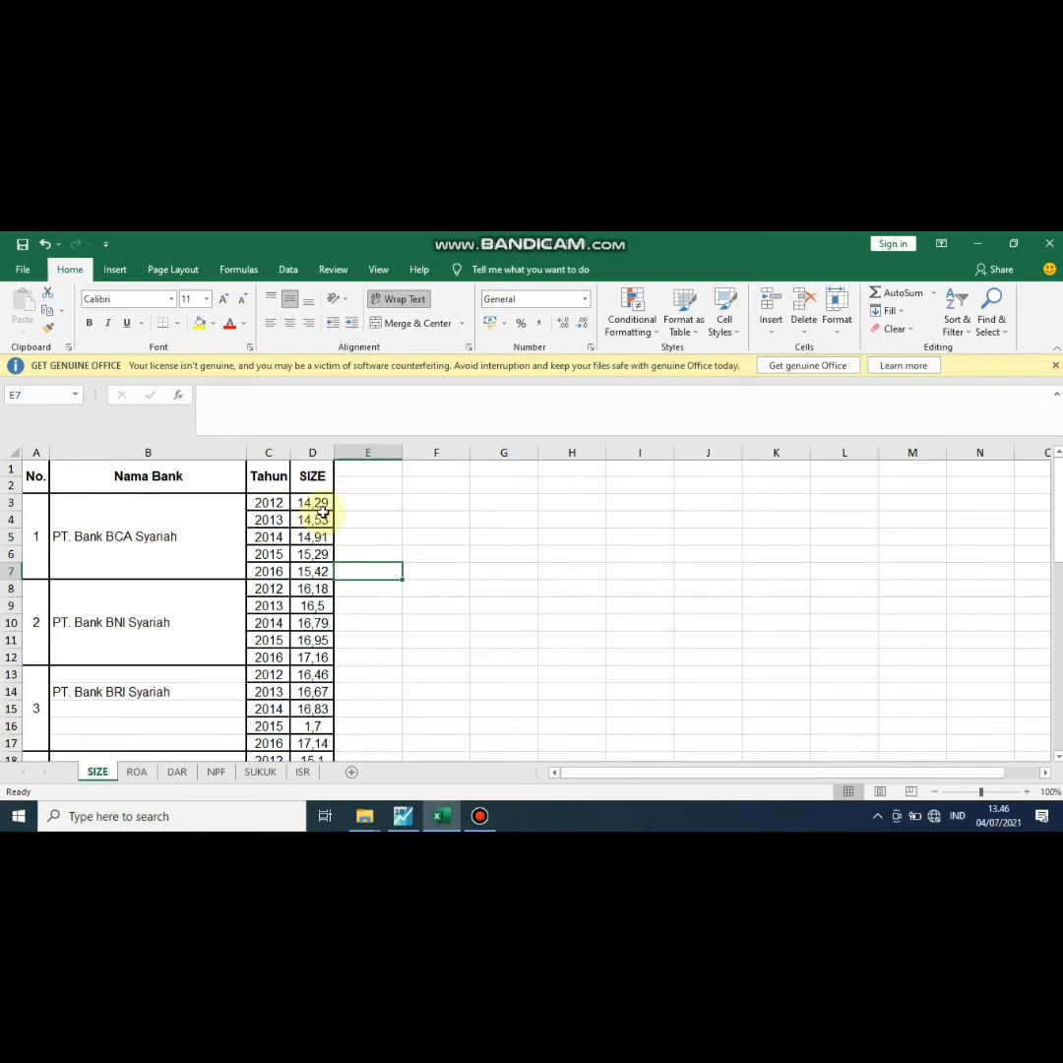
Return to EViews and check the size series values from observation 1-12 onward
left_click(408, 818)
left_click(310, 462)
left_click(310, 478)
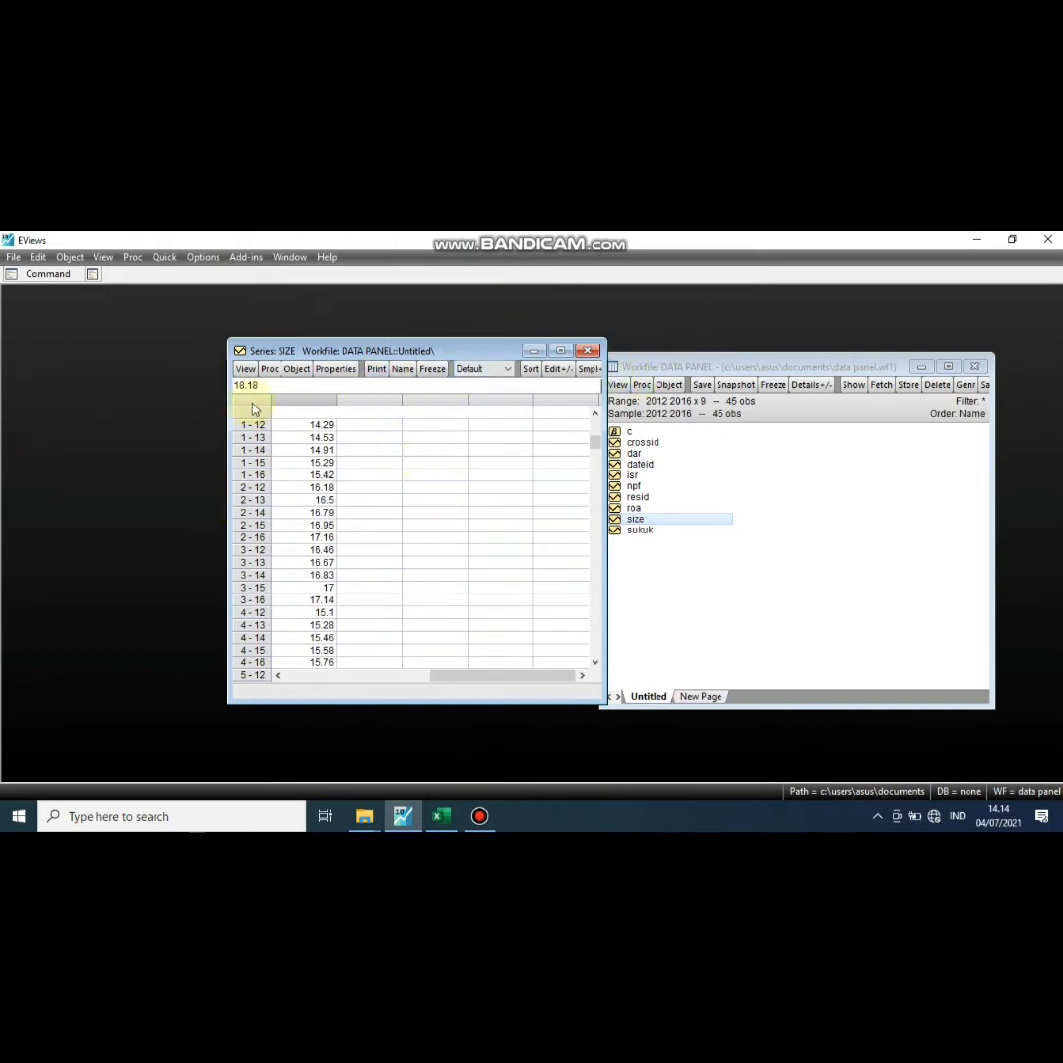
scroll(345, 478, "up", 1)
scroll(346, 478, "down", 2)
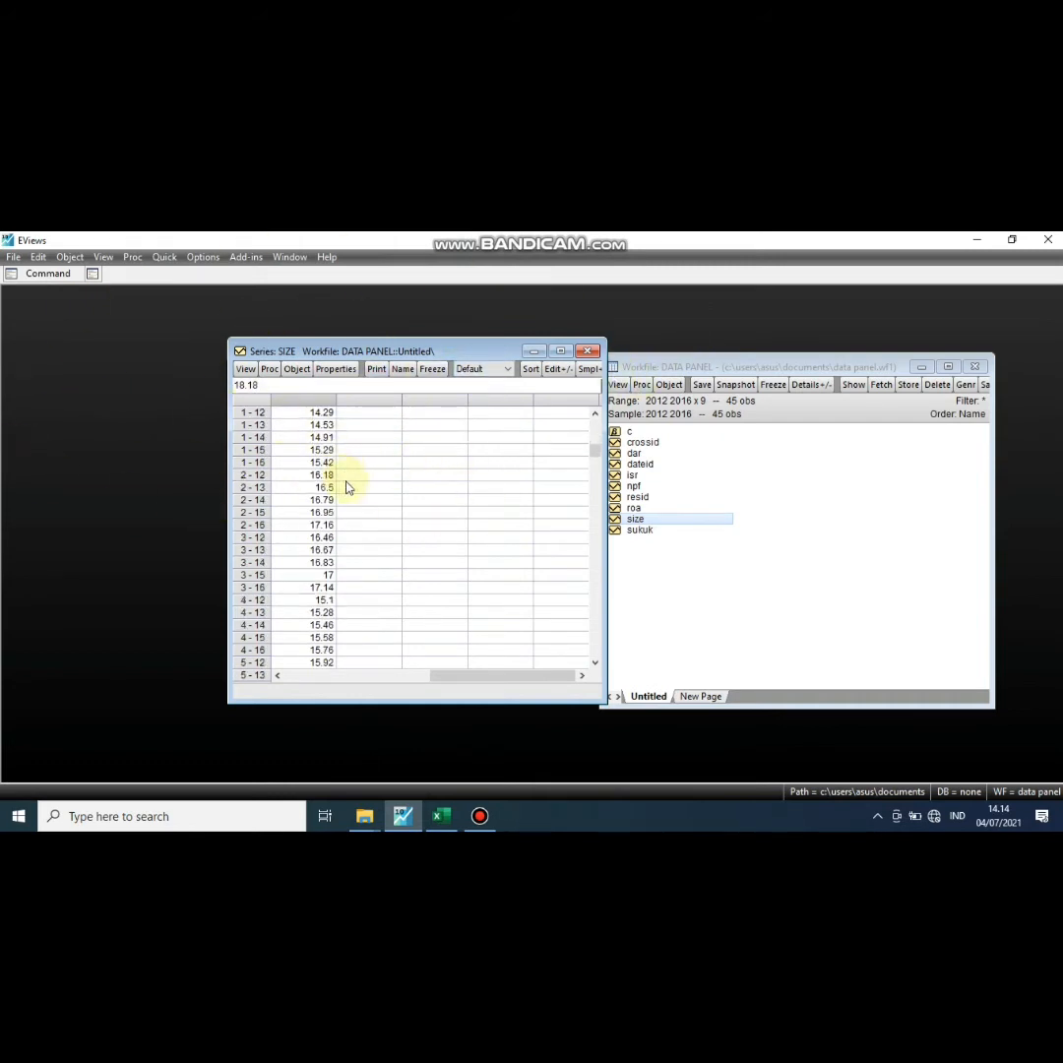
Look over the SIZE values across the observations of banks 1 to 7
scroll(352, 499, "up", 1)
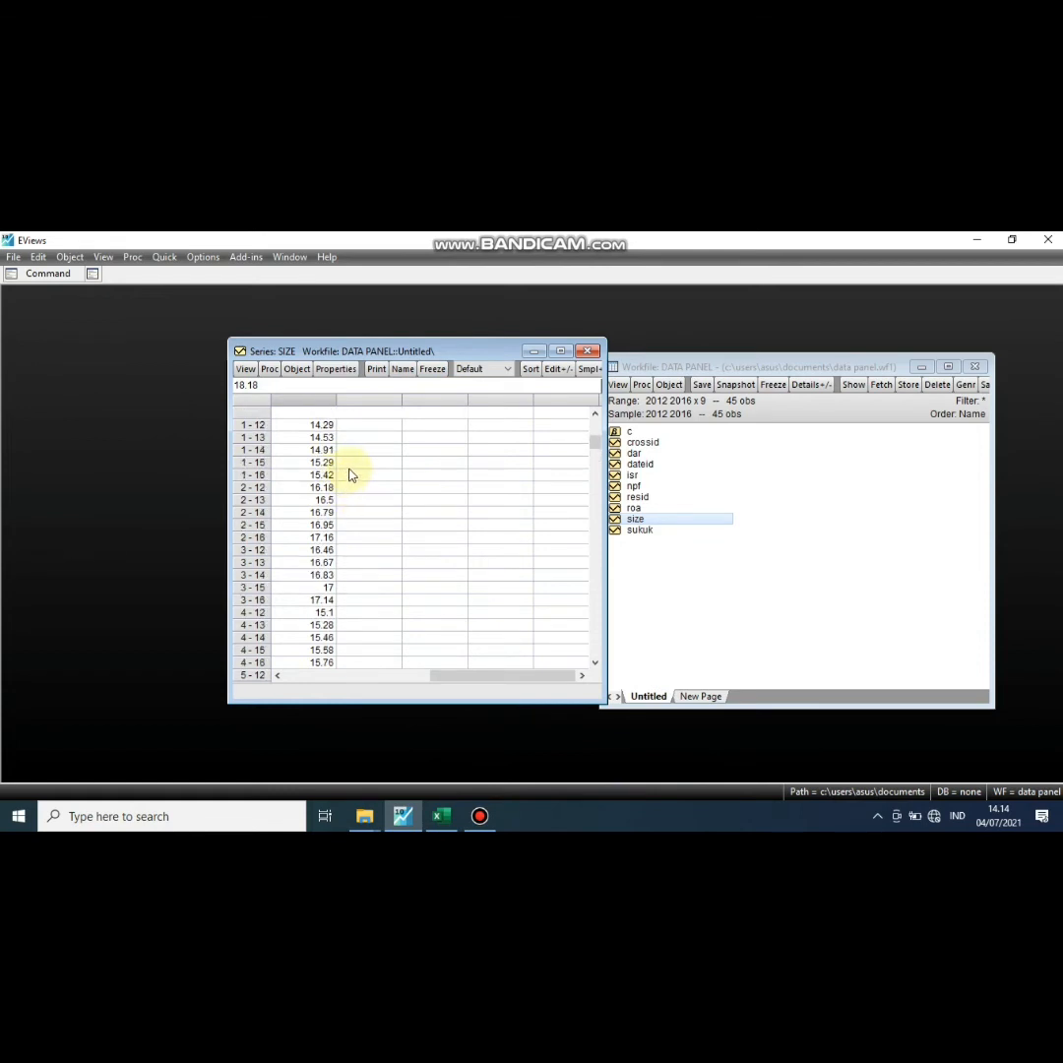
scroll(351, 476, "down", 5)
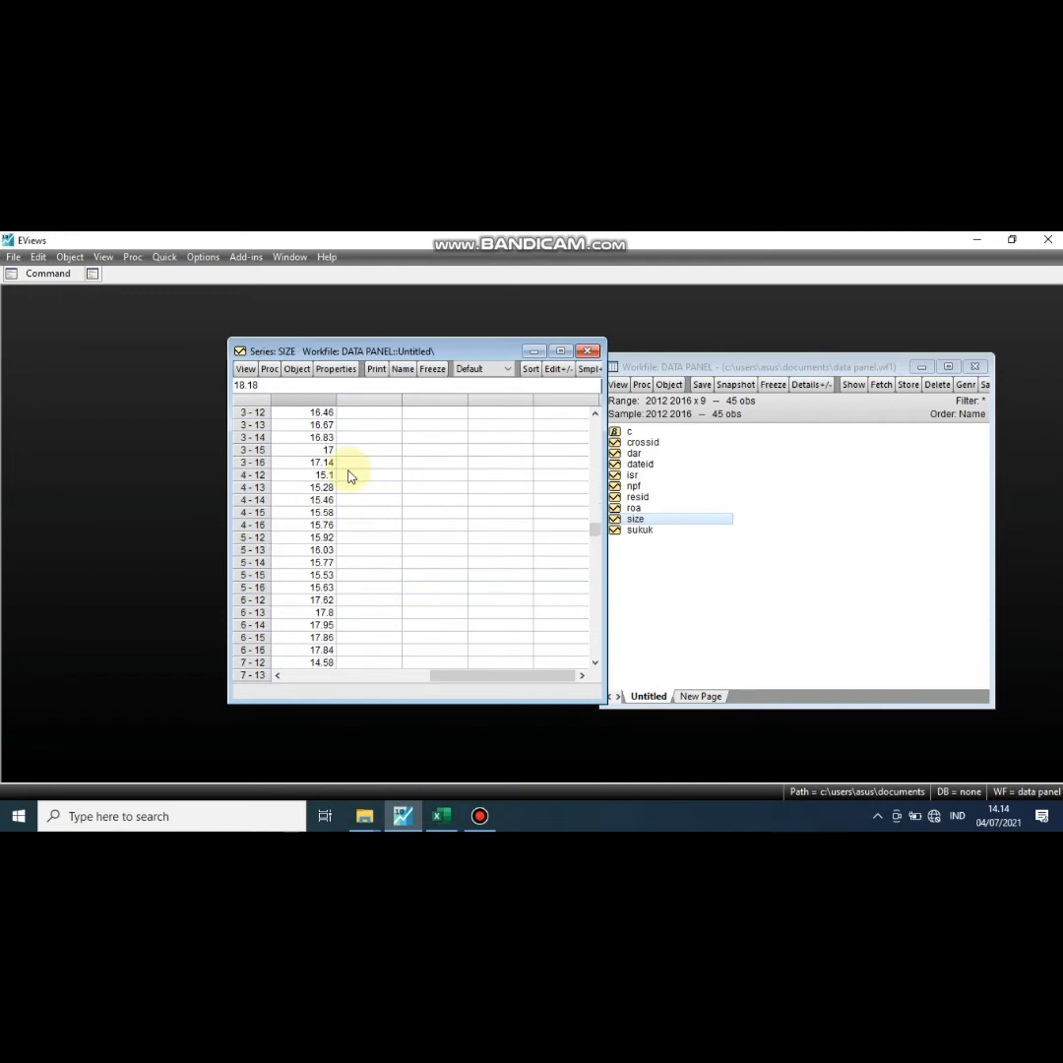
scroll(349, 479, "up", 2)
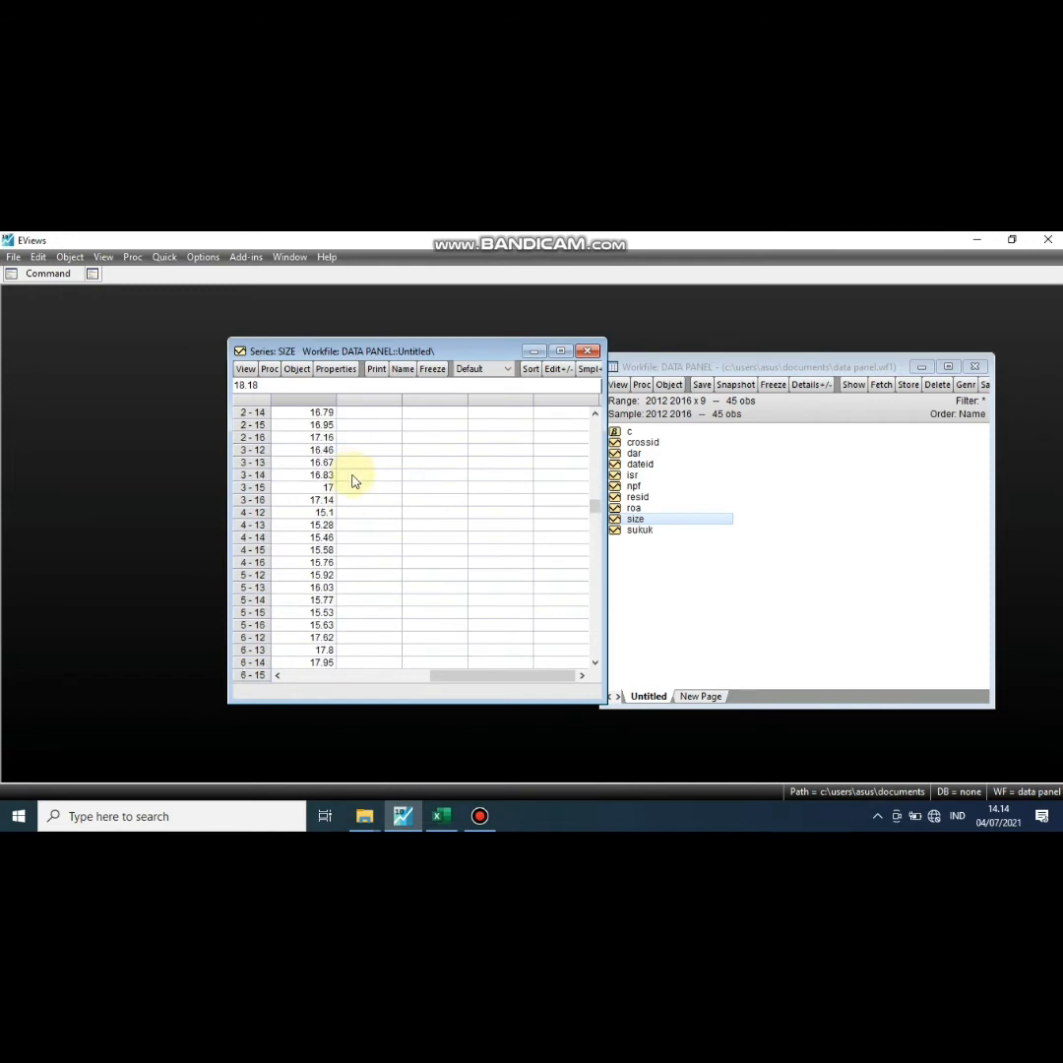
scroll(353, 483, "up", 1)
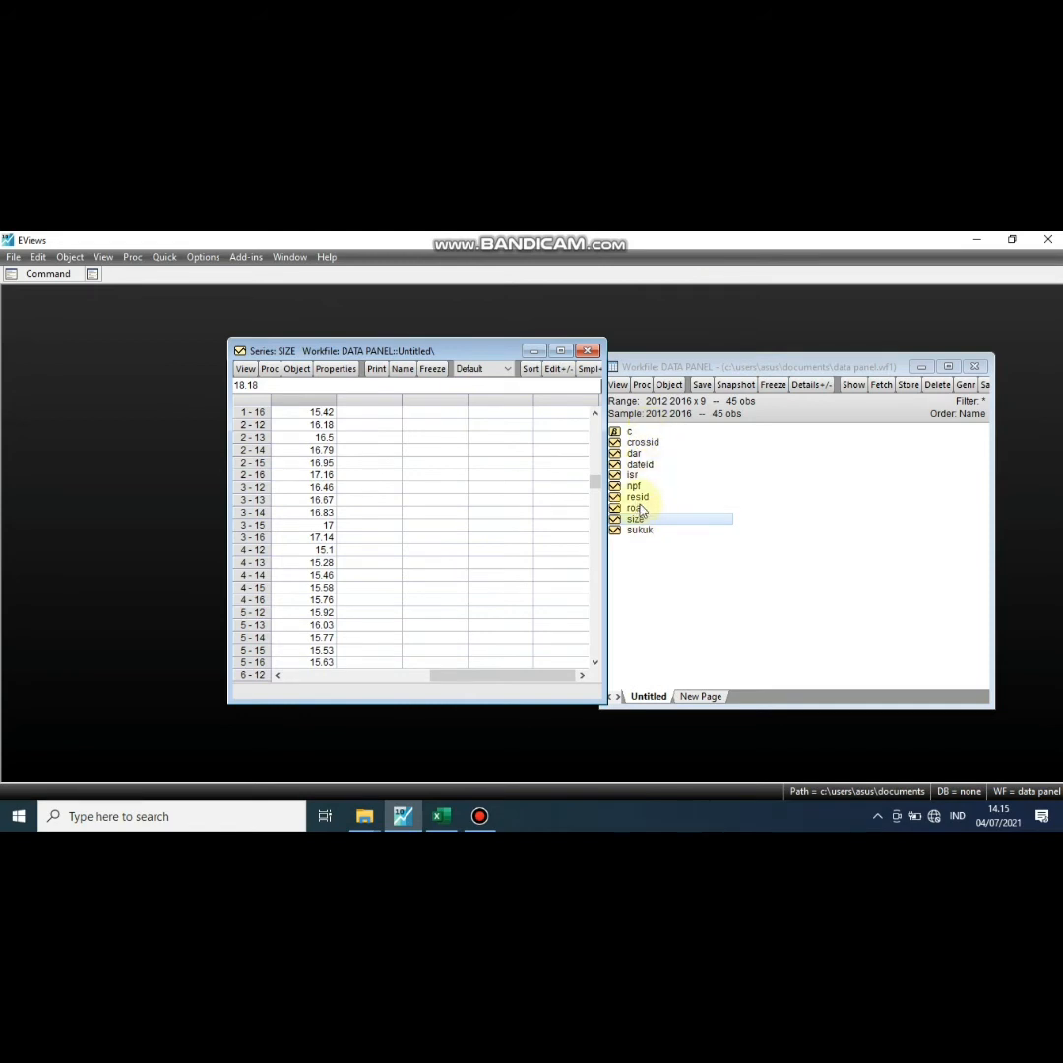
Open the roa series and switch to Excel to show the ROA sheet
double_click(635, 509)
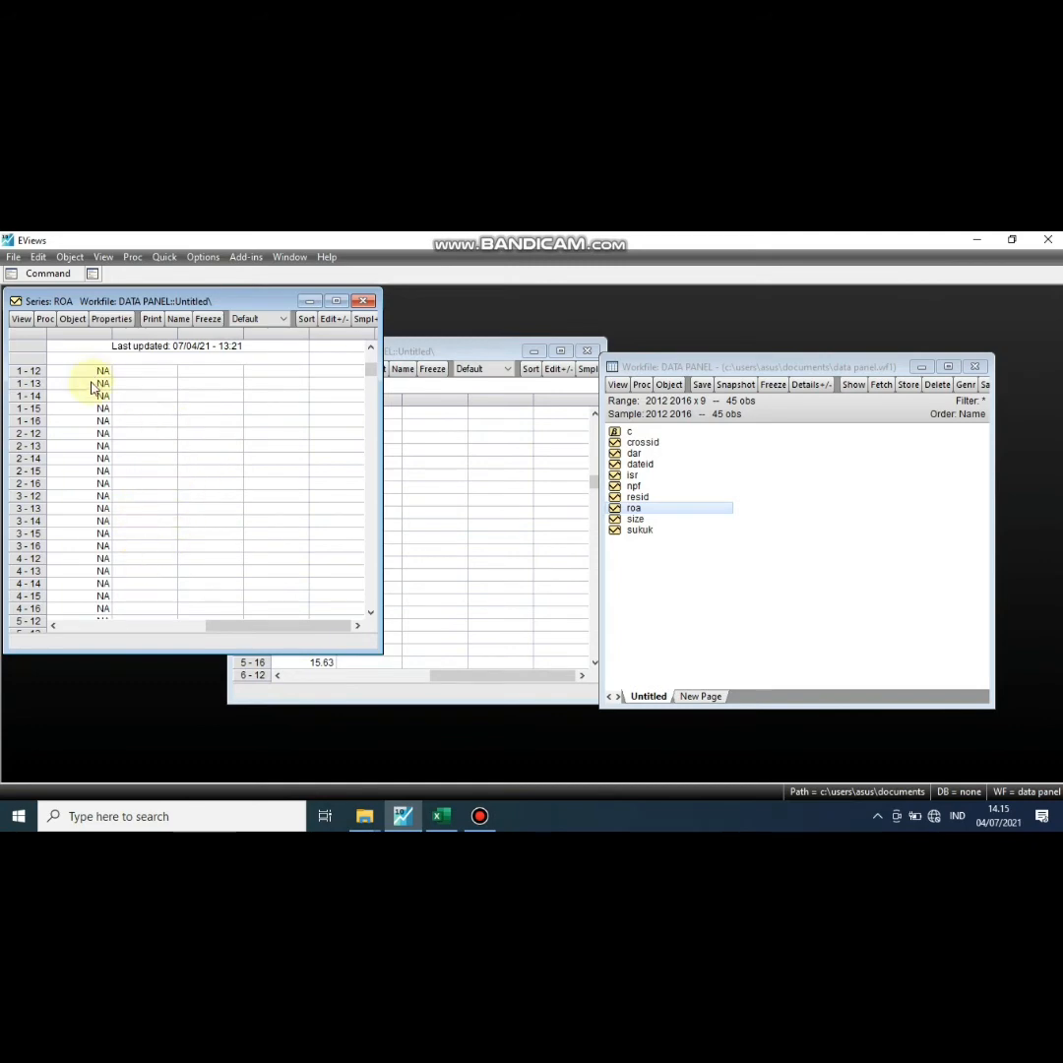
left_click(442, 818)
scroll(261, 473, "up", 3)
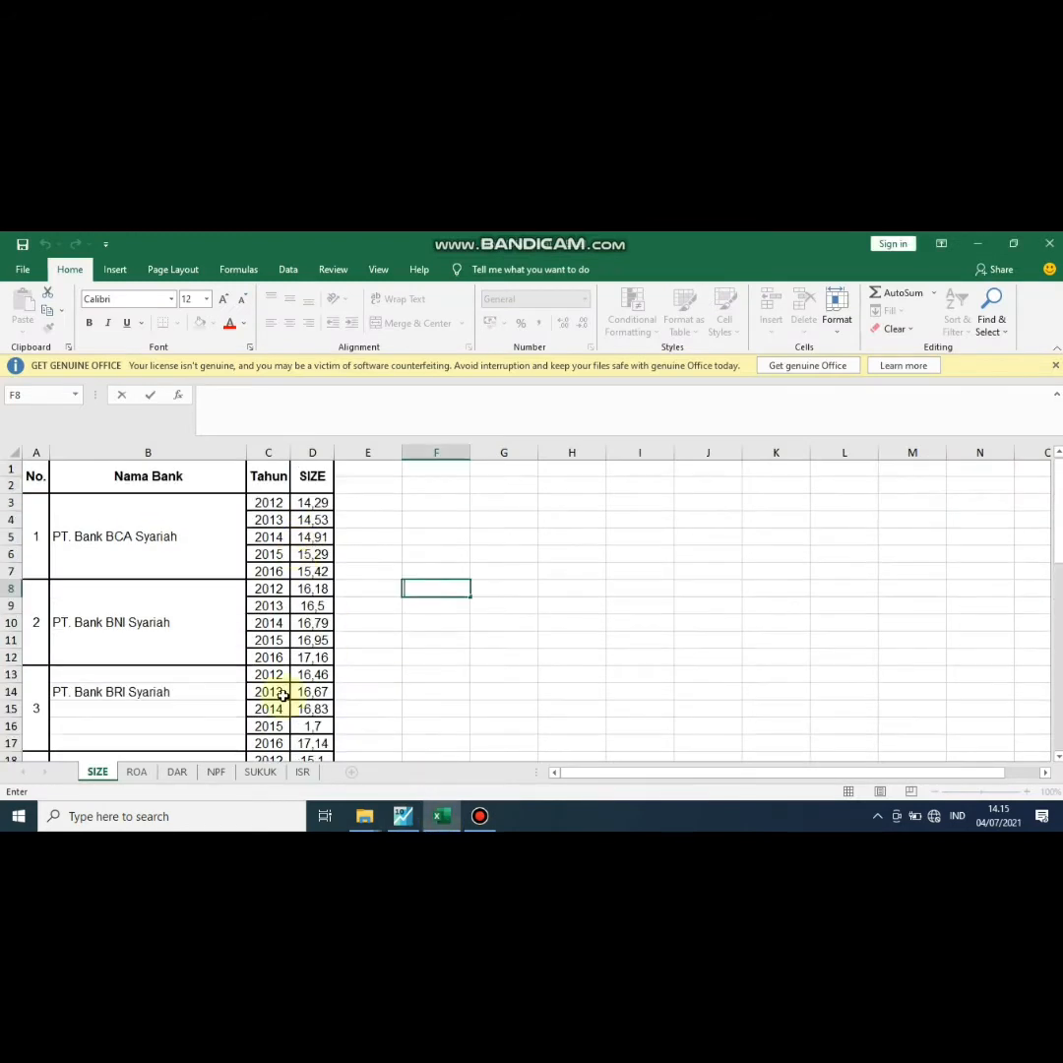
left_click(136, 772)
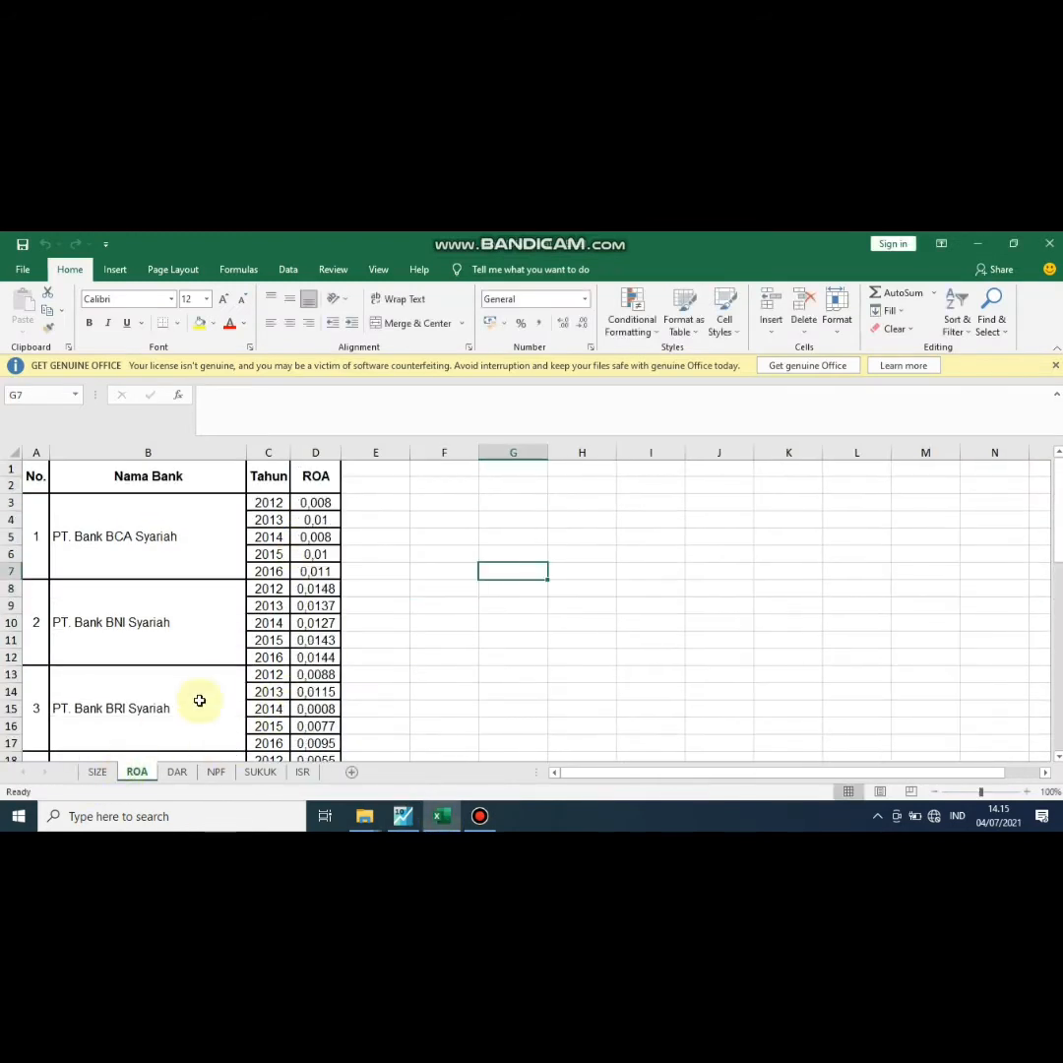
Copy the ROA values for all nine banks in cells D3:D47
left_click(310, 506)
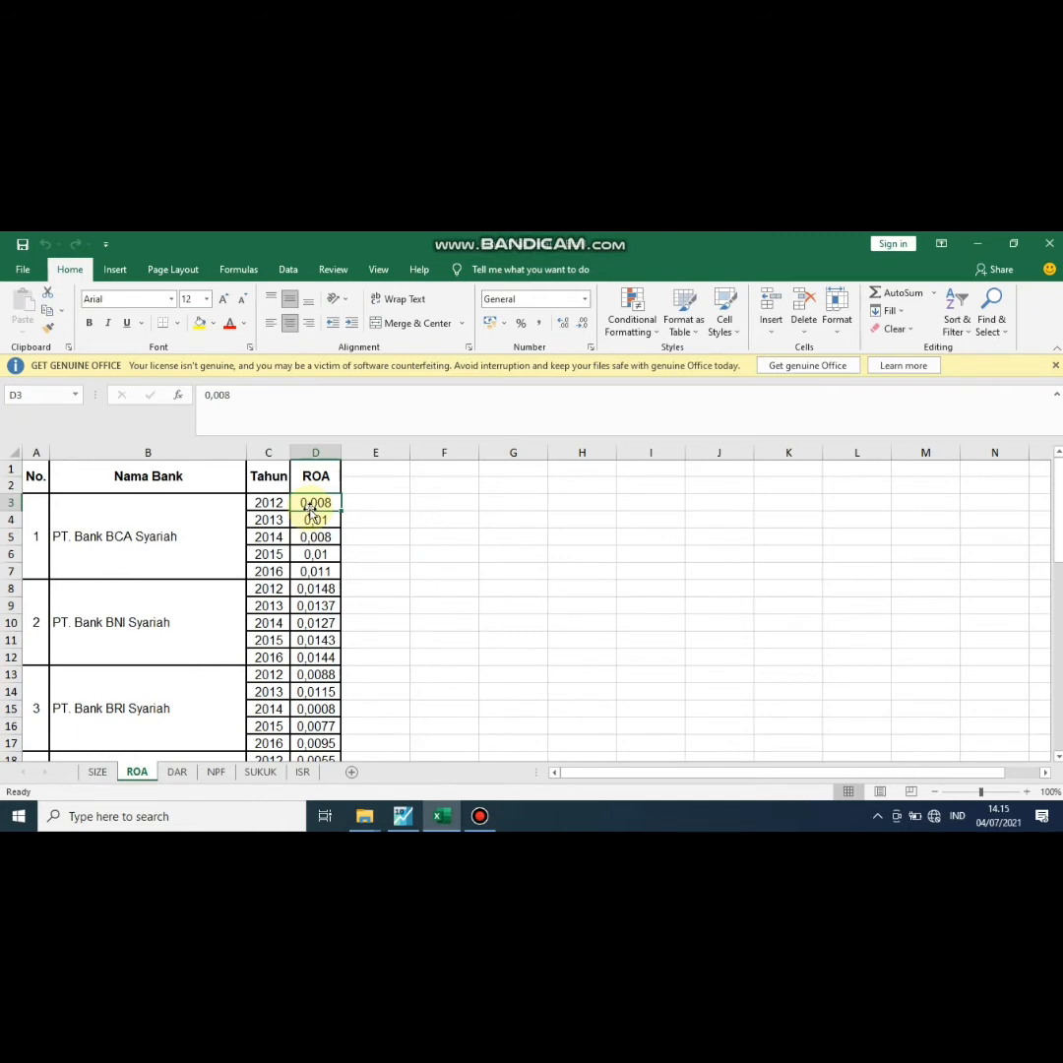
key("shift+Down")
key("shift+Down")
key("shift+Down")
key("shift+Down")
key("shift+Down")
key("shift+Down")
key("shift+Down")
key("shift+Down")
key("shift+Down")
key("shift+Down")
key("shift+Down")
key("shift+Down")
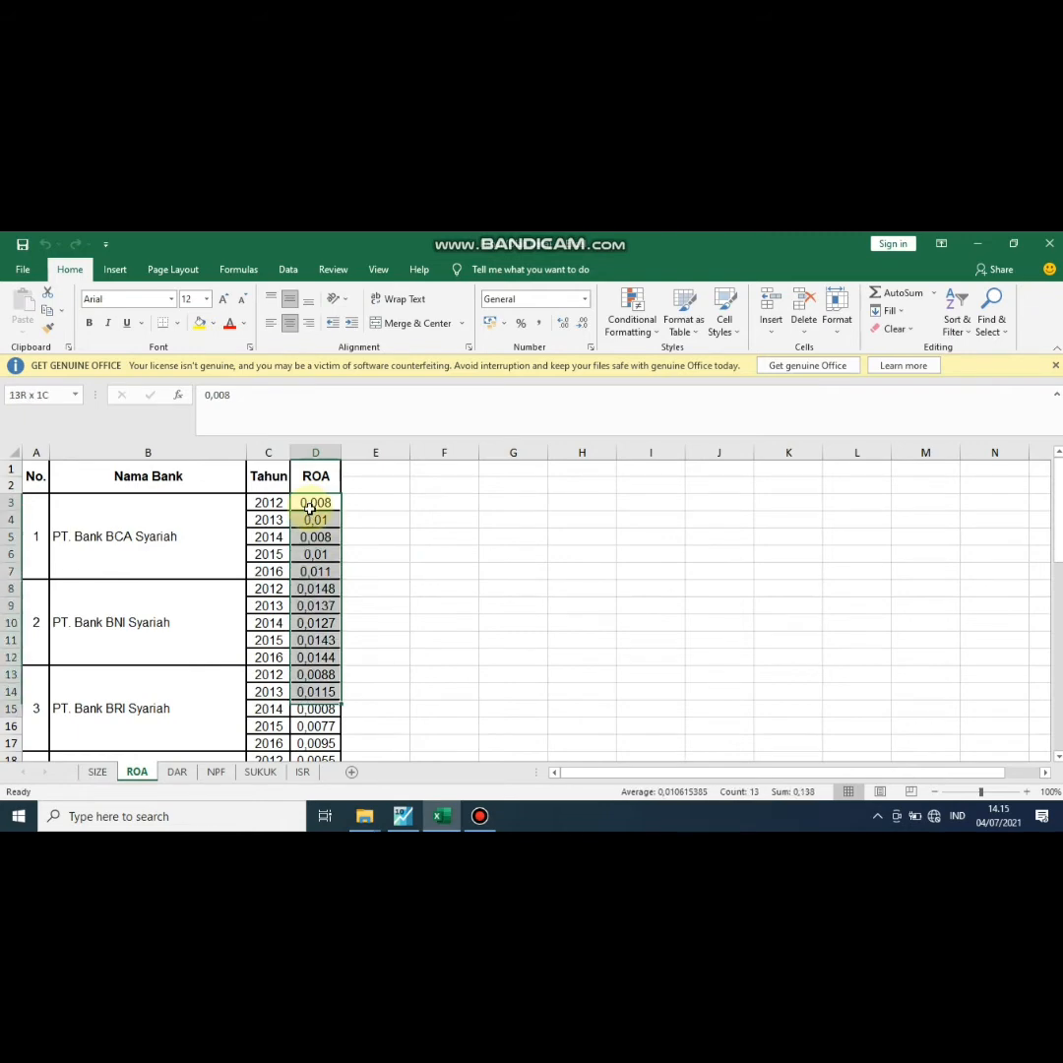
key("shift+Down")
key("shift+Down")
key("shift+Down")
key("shift+Down")
key("shift+Down")
key("shift+Down")
key("shift+Down")
key("shift+Down")
key("shift+Down")
key("shift+Down")
key("shift+Down")
key("shift+Down")
key("shift+Down")
key("shift+Down")
key("shift+Down")
key("shift+Down")
key("shift+Down")
key("shift+Down")
key("shift+Down")
key("shift+Down")
key("shift+Down")
key("shift+Down")
key("shift+Down")
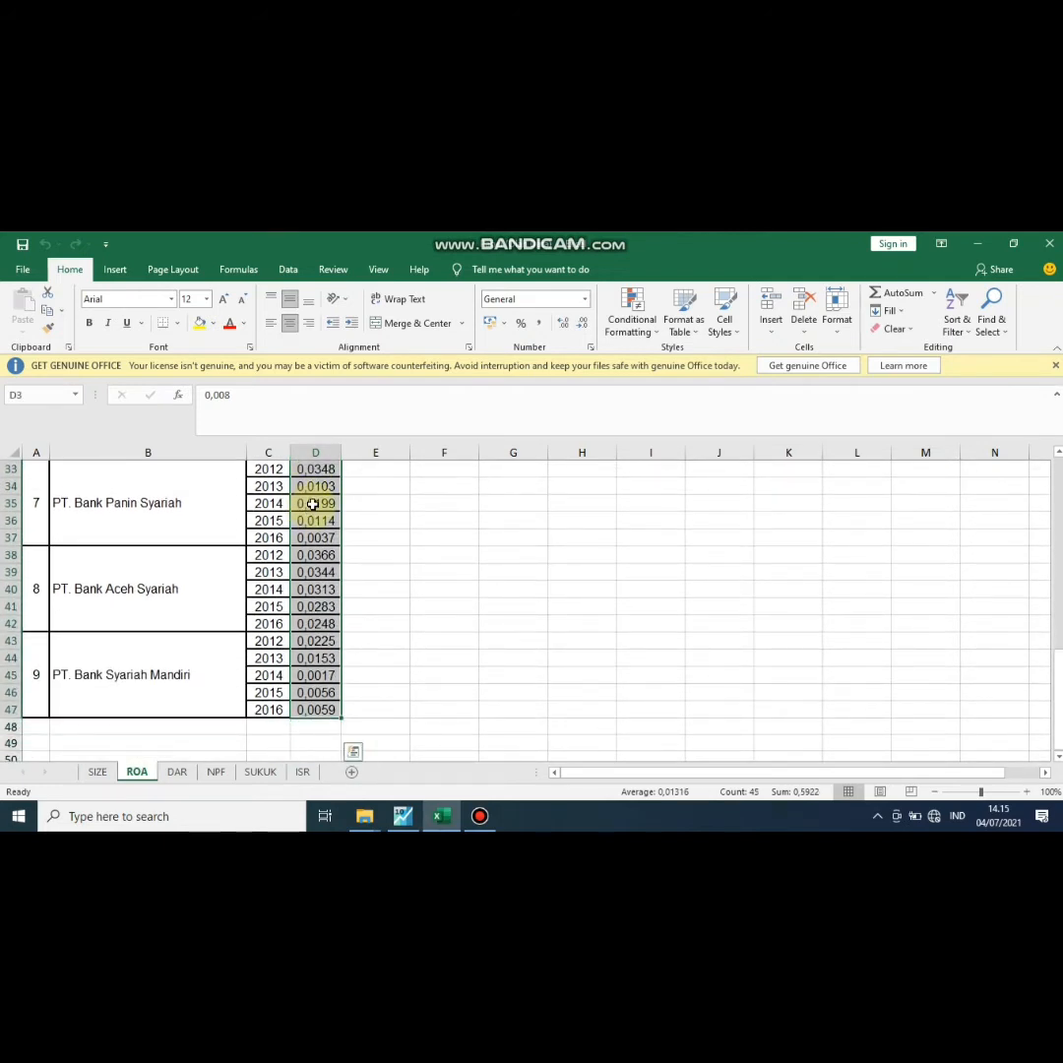
key("ctrl+c")
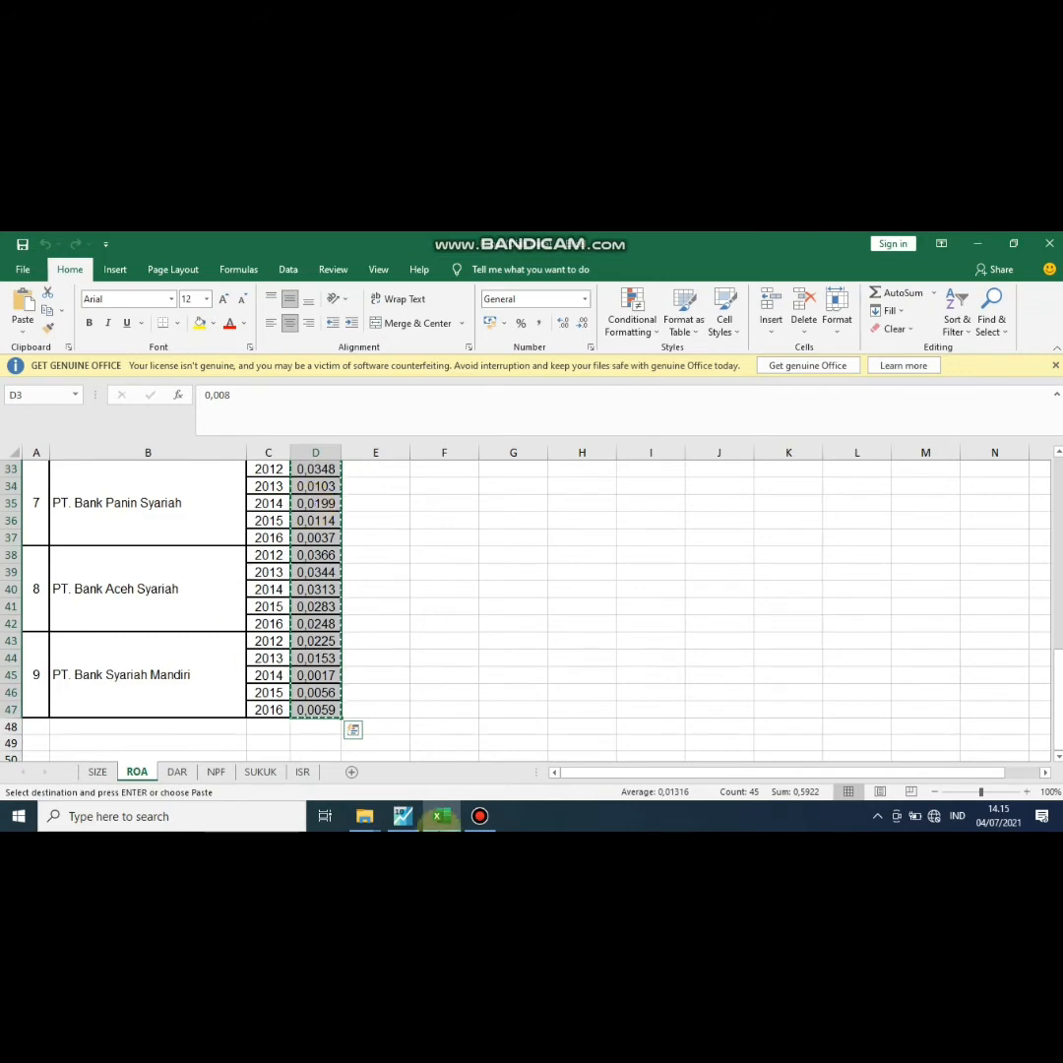
Return to EViews, turn on edit mode for the roa series and paste the copied values from observation 1-12
left_click(401, 819)
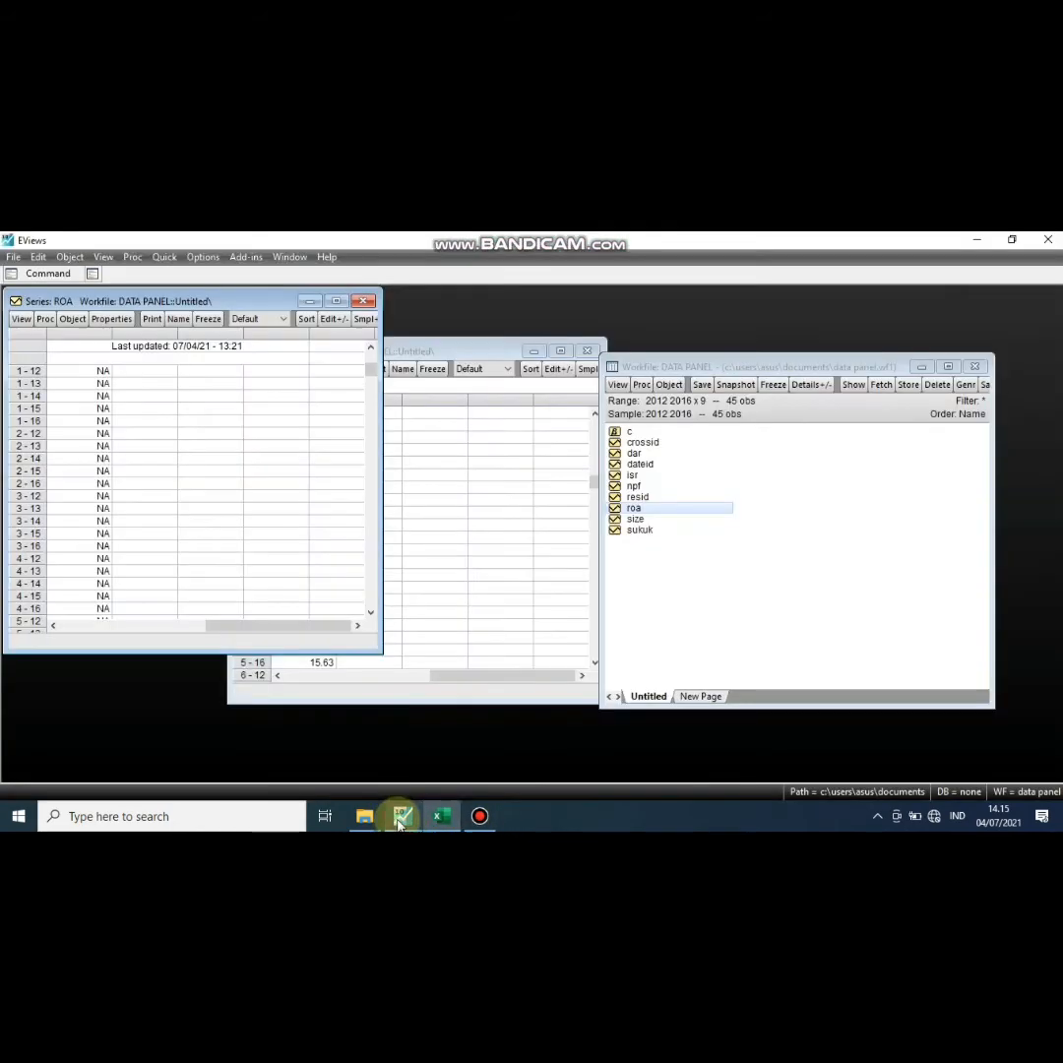
left_click(95, 373)
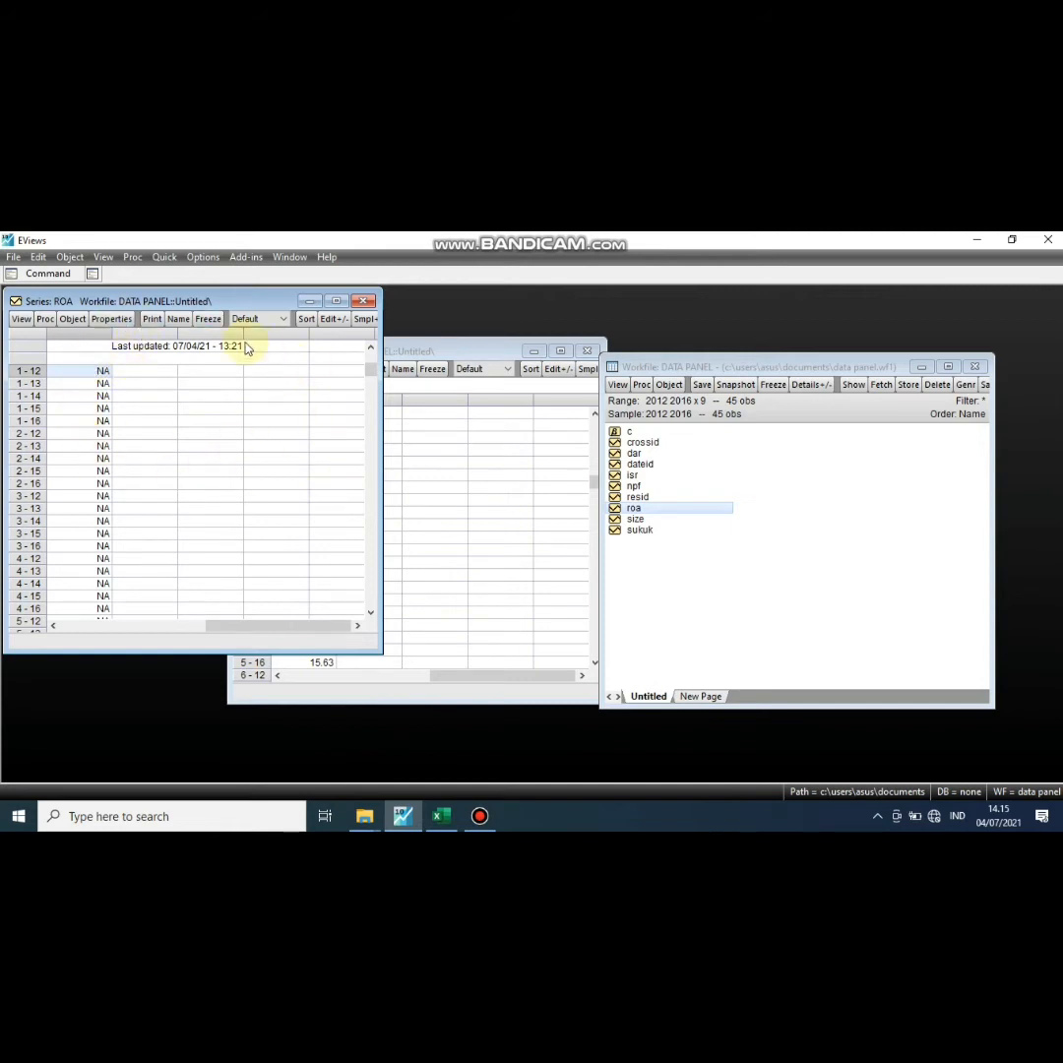
left_click(332, 321)
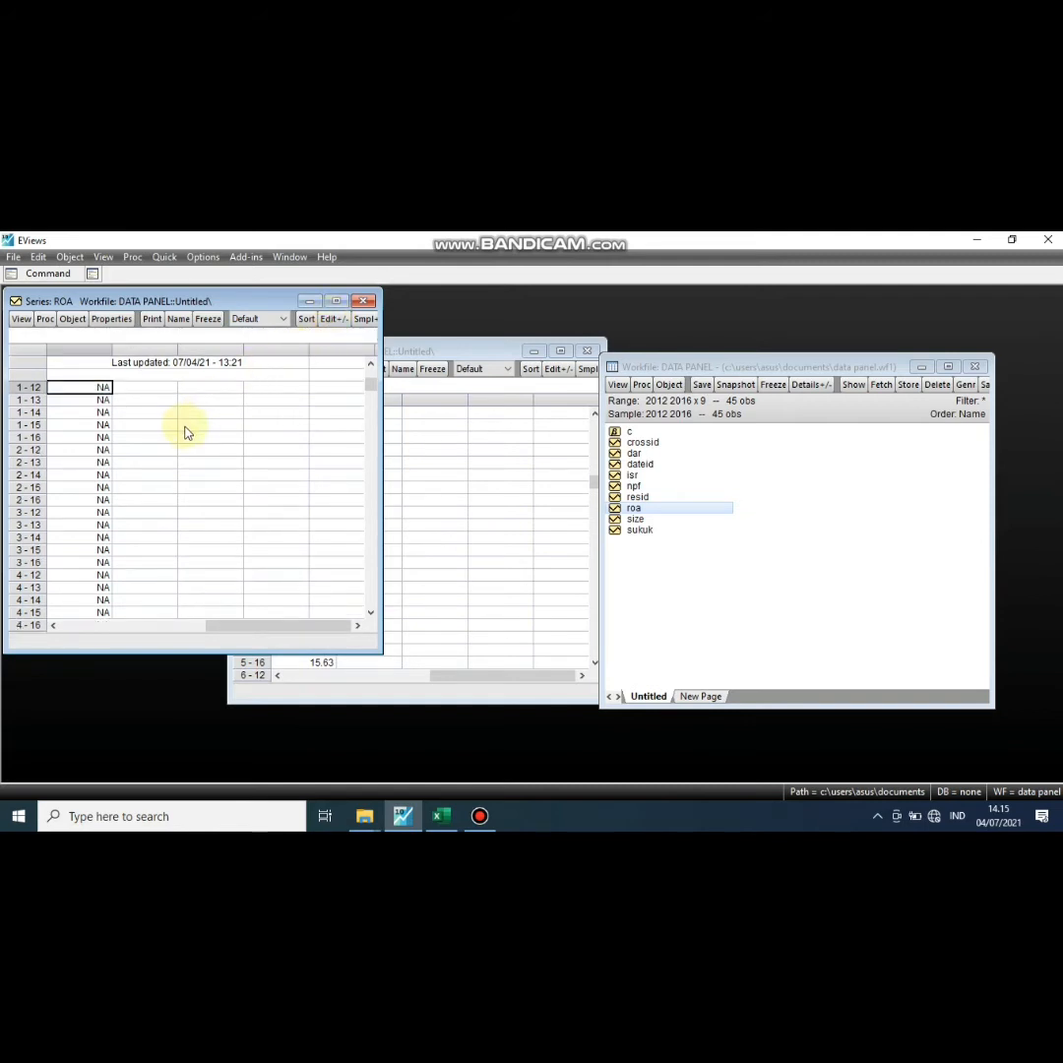
key("ctrl+v")
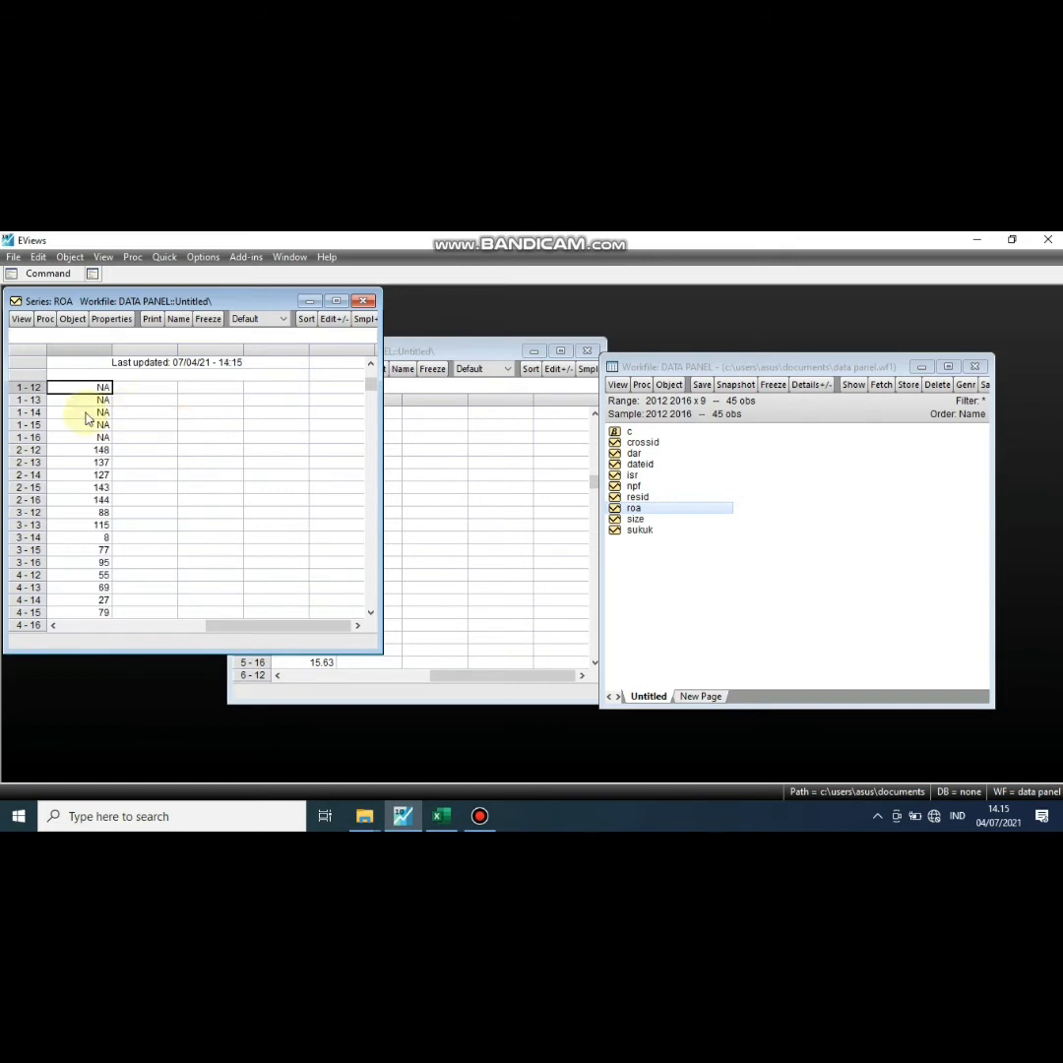
Review the roa series values across the banks' observations, checking whether the decimals match the Excel data
scroll(81, 493, "down", 1)
scroll(81, 492, "down", 5)
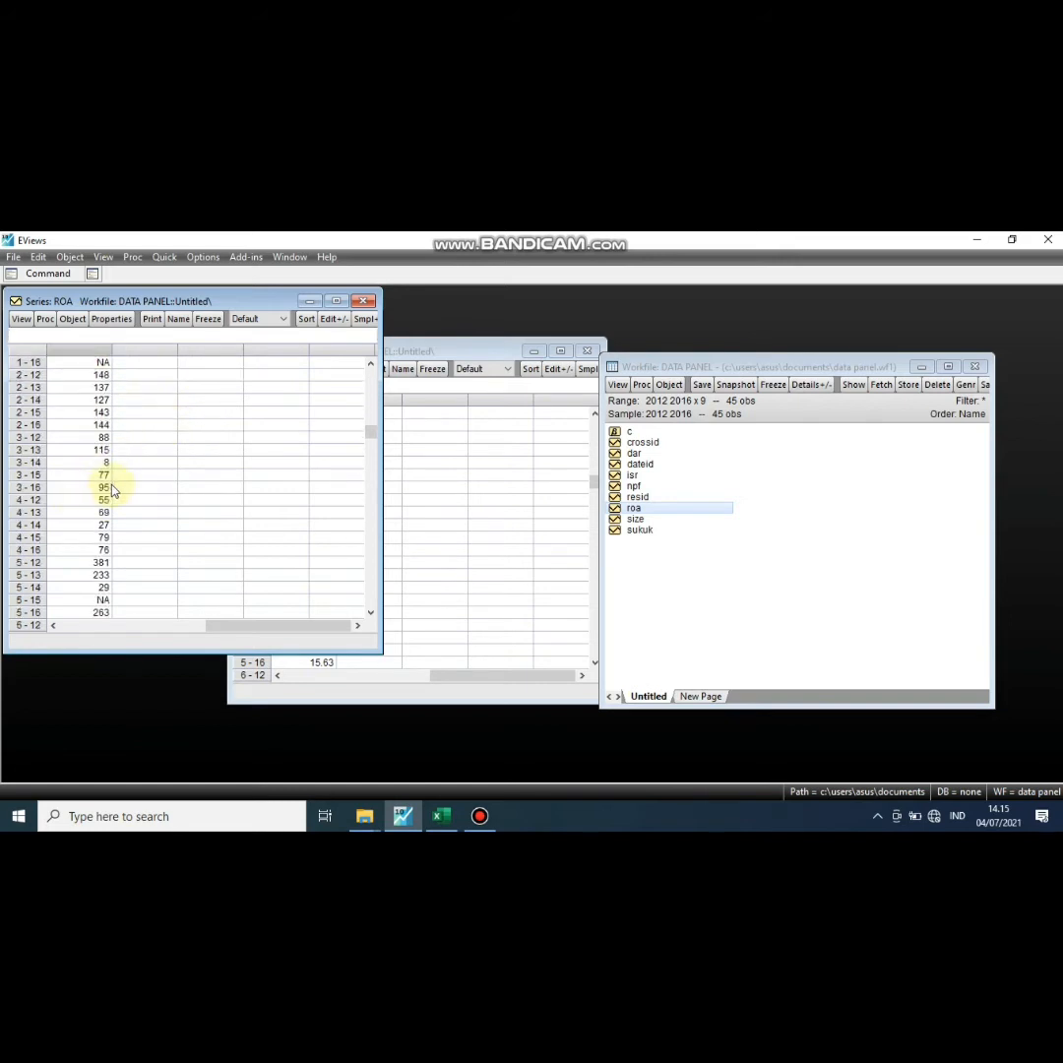
scroll(111, 510, "up", 4)
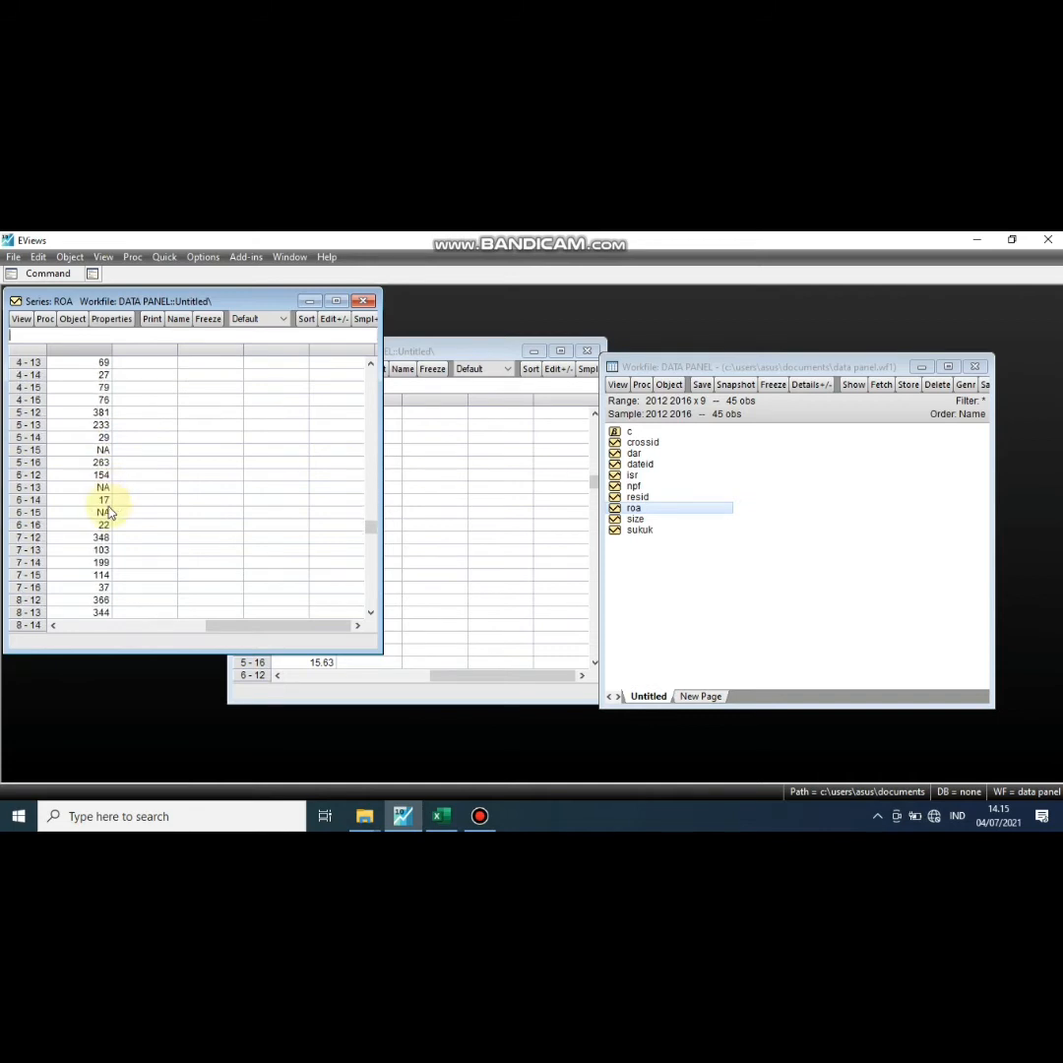
scroll(110, 512, "up", 2)
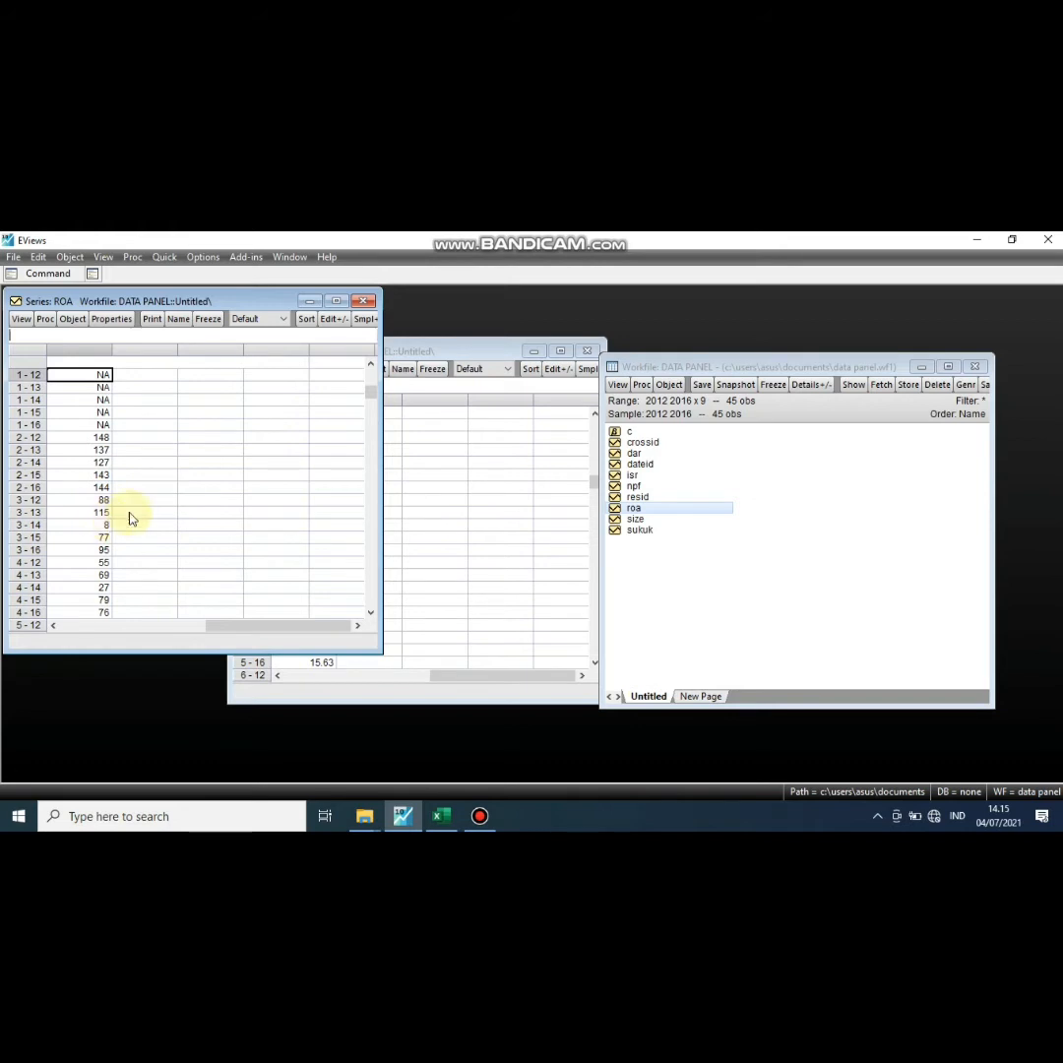
scroll(137, 512, "up", 1)
scroll(128, 477, "down", 2)
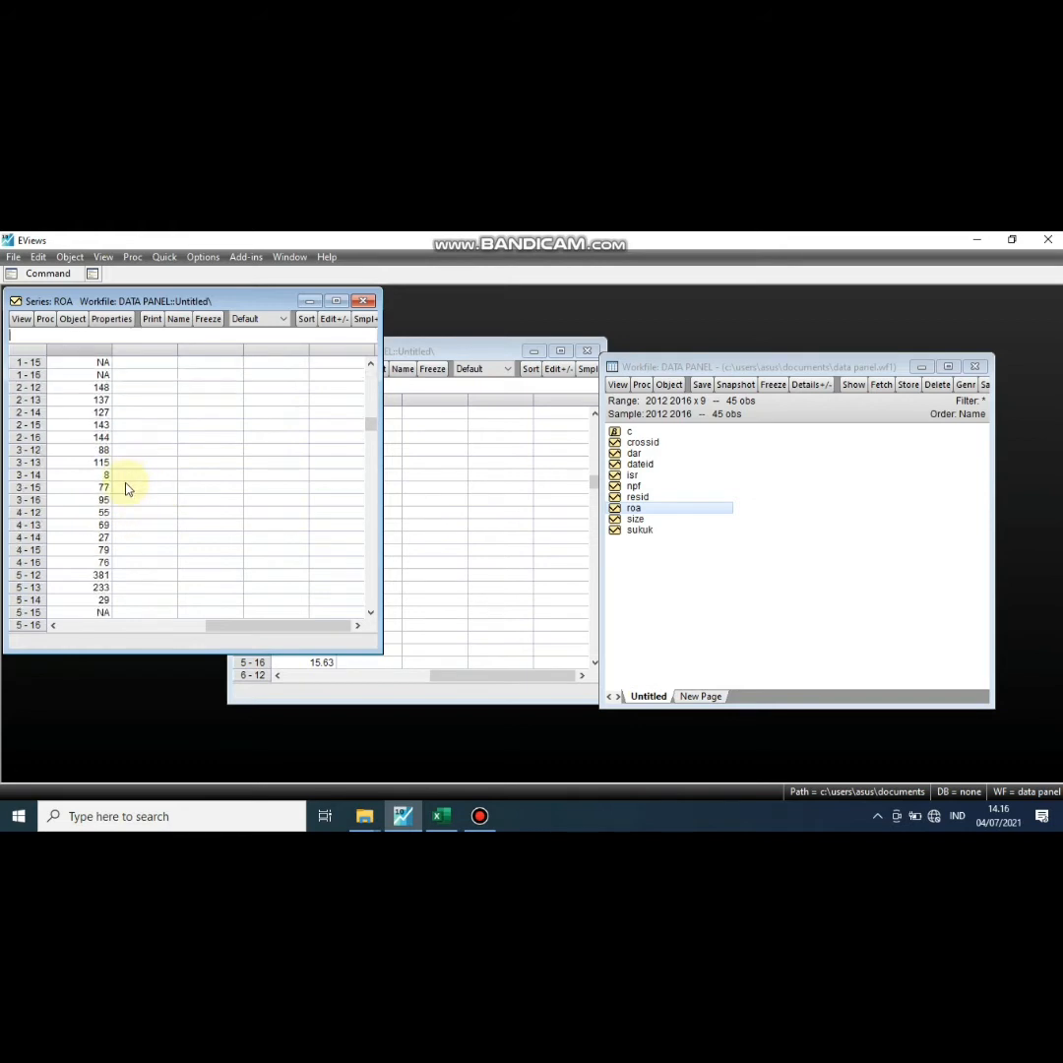
scroll(126, 489, "up", 2)
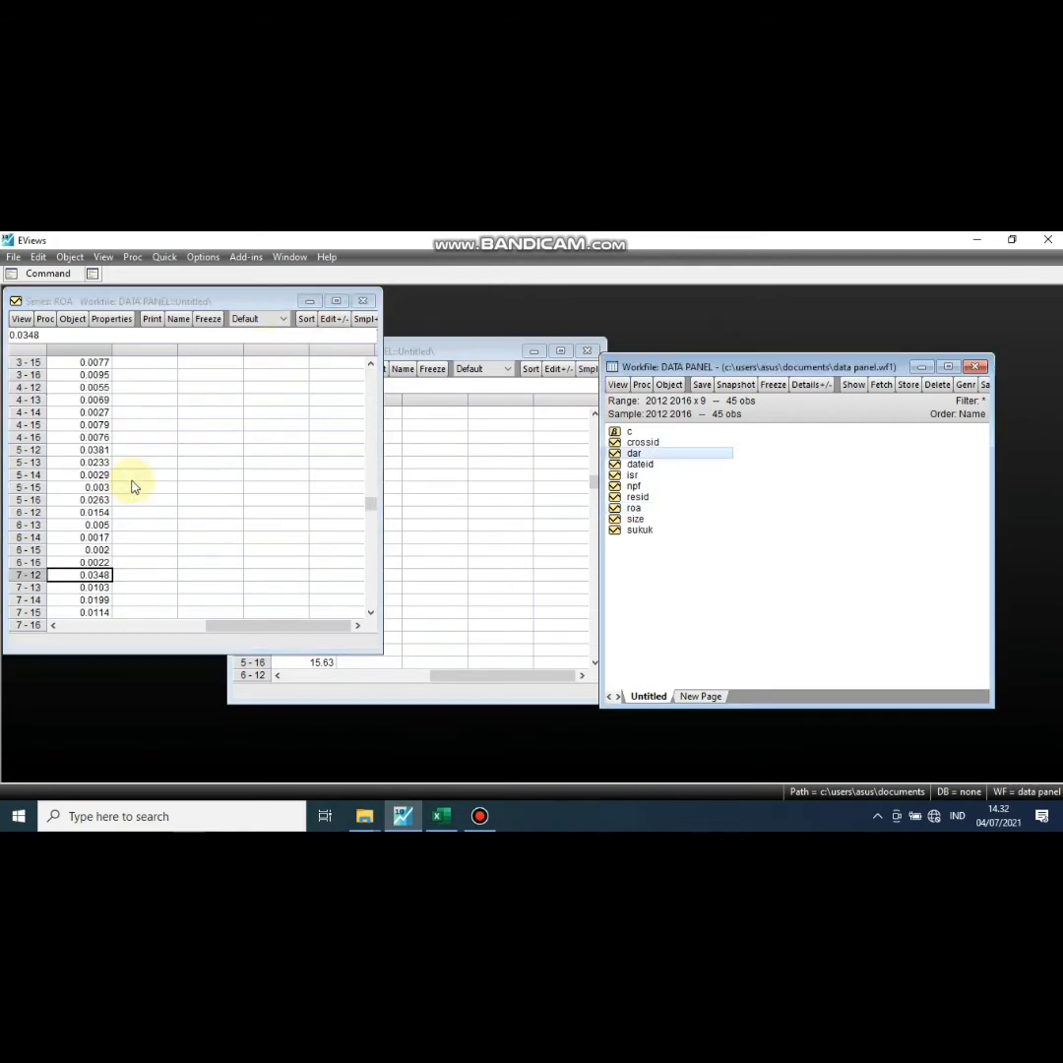
scroll(147, 458, "up", 4)
scroll(147, 458, "up", 2)
scroll(148, 458, "down", 2)
scroll(148, 458, "down", 4)
scroll(148, 458, "up", 4)
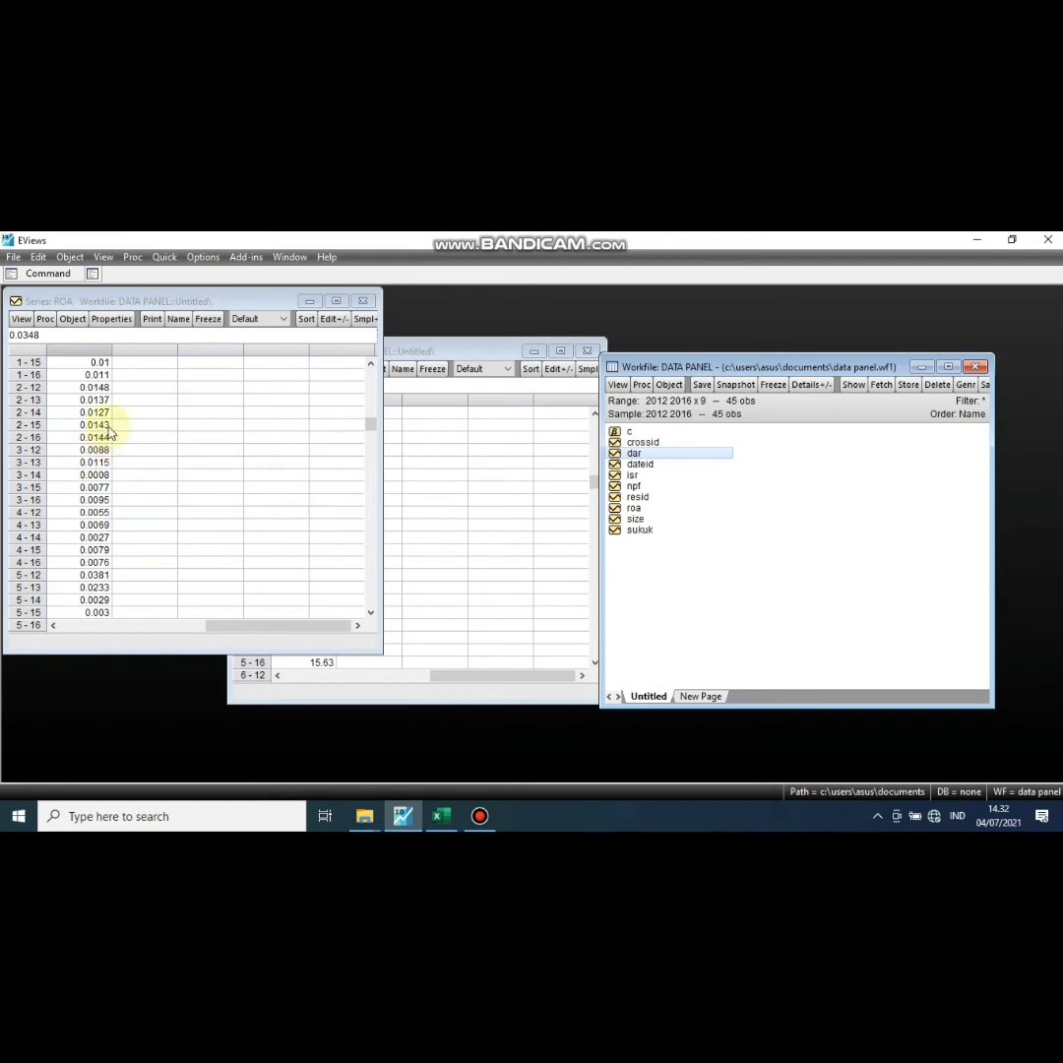
scroll(106, 423, "up", 2)
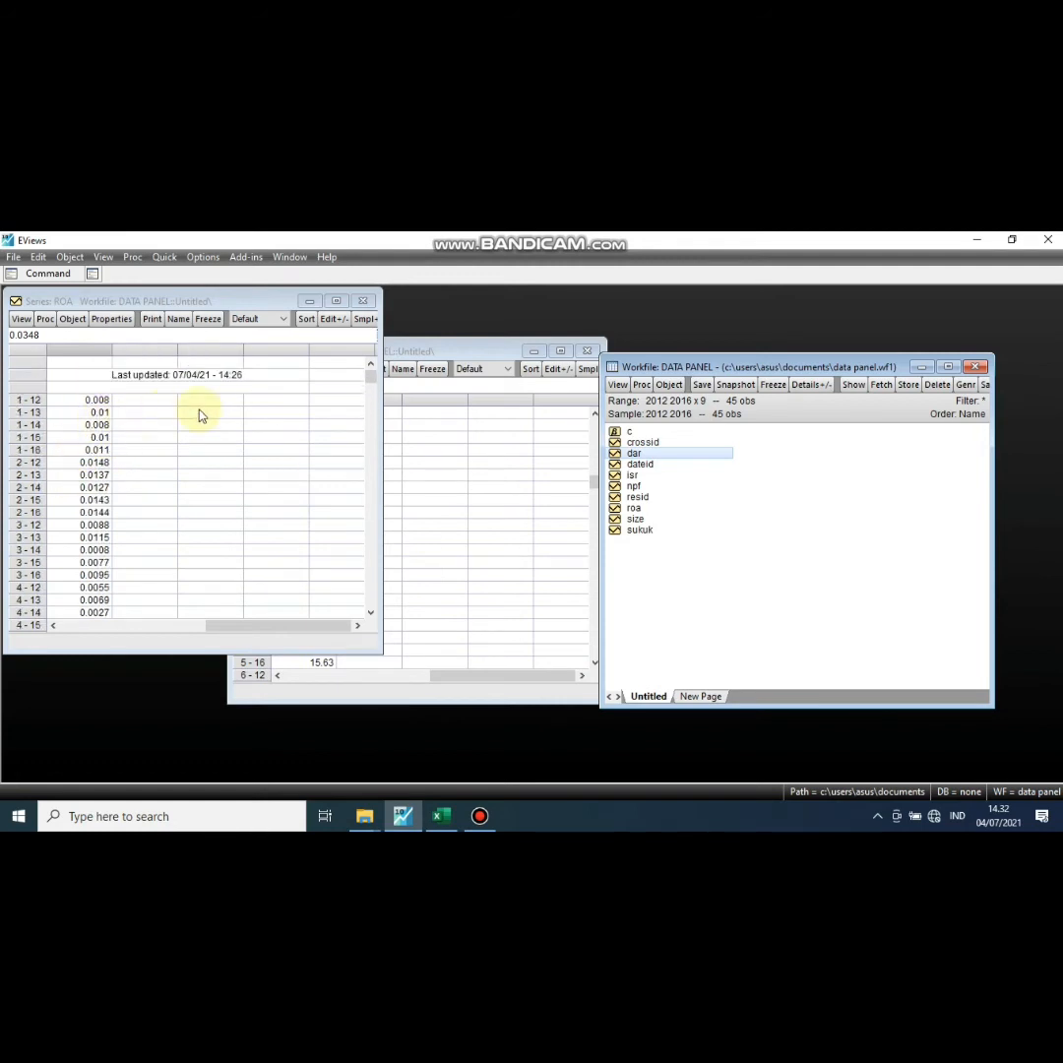
Open the dar series and switch to Excel to show the DAR sheet
double_click(635, 454)
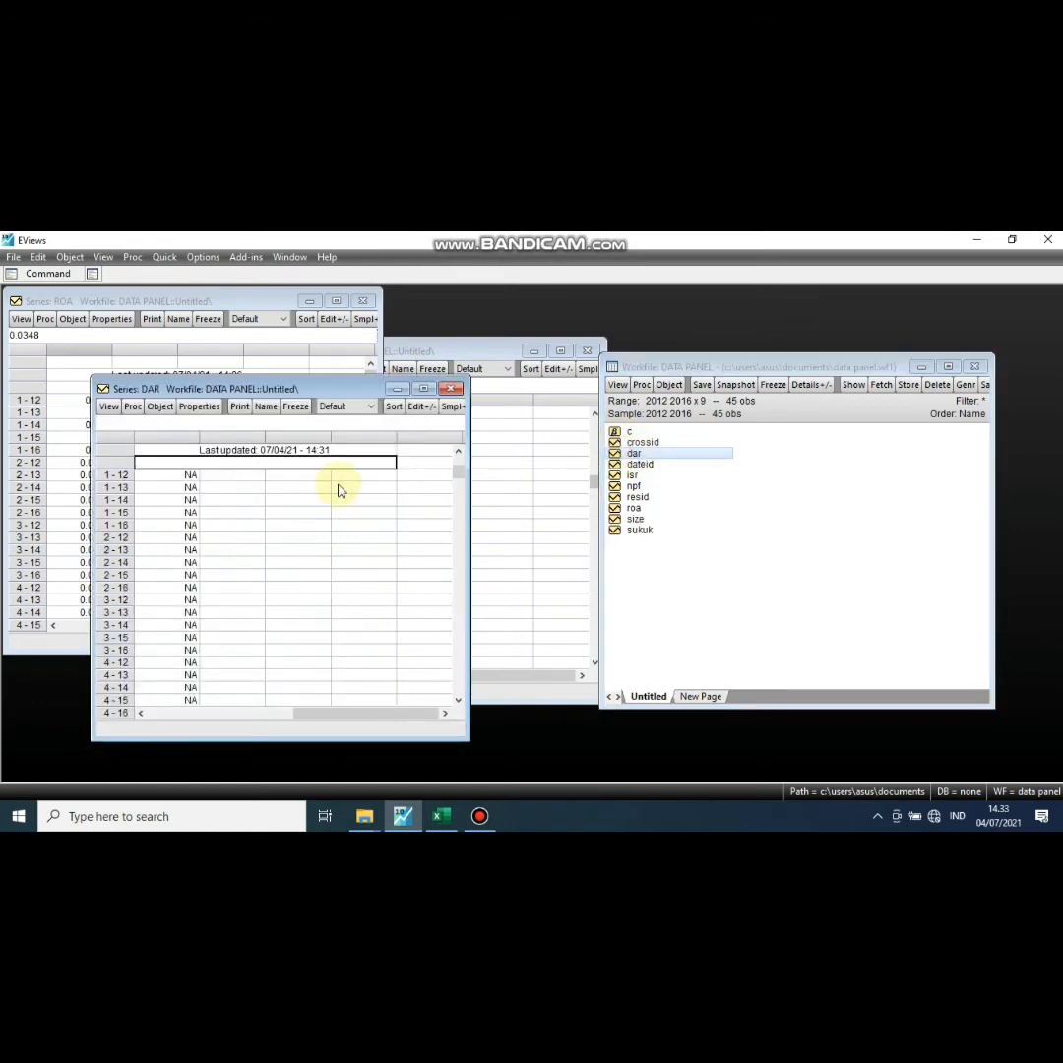
mouse_move(442, 817)
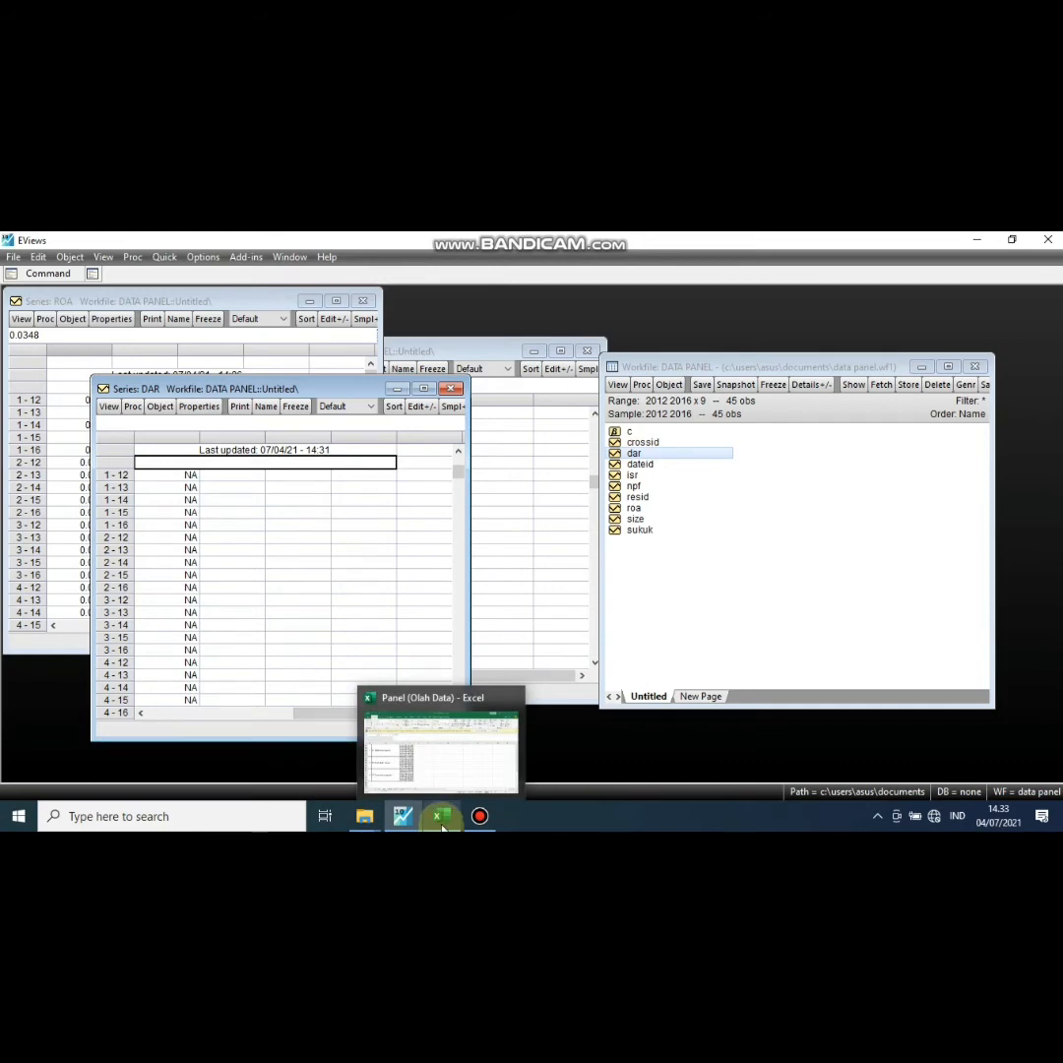
left_click(444, 753)
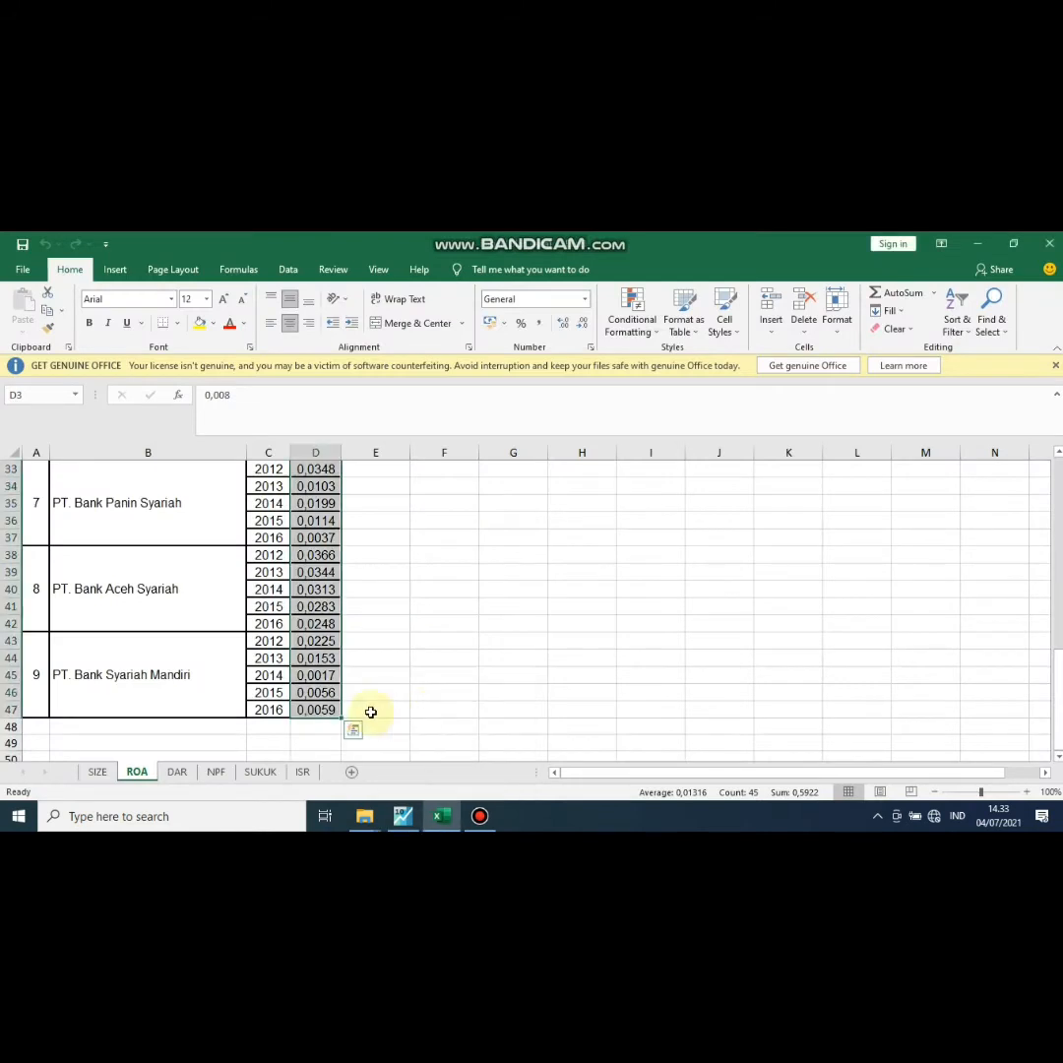
left_click(178, 774)
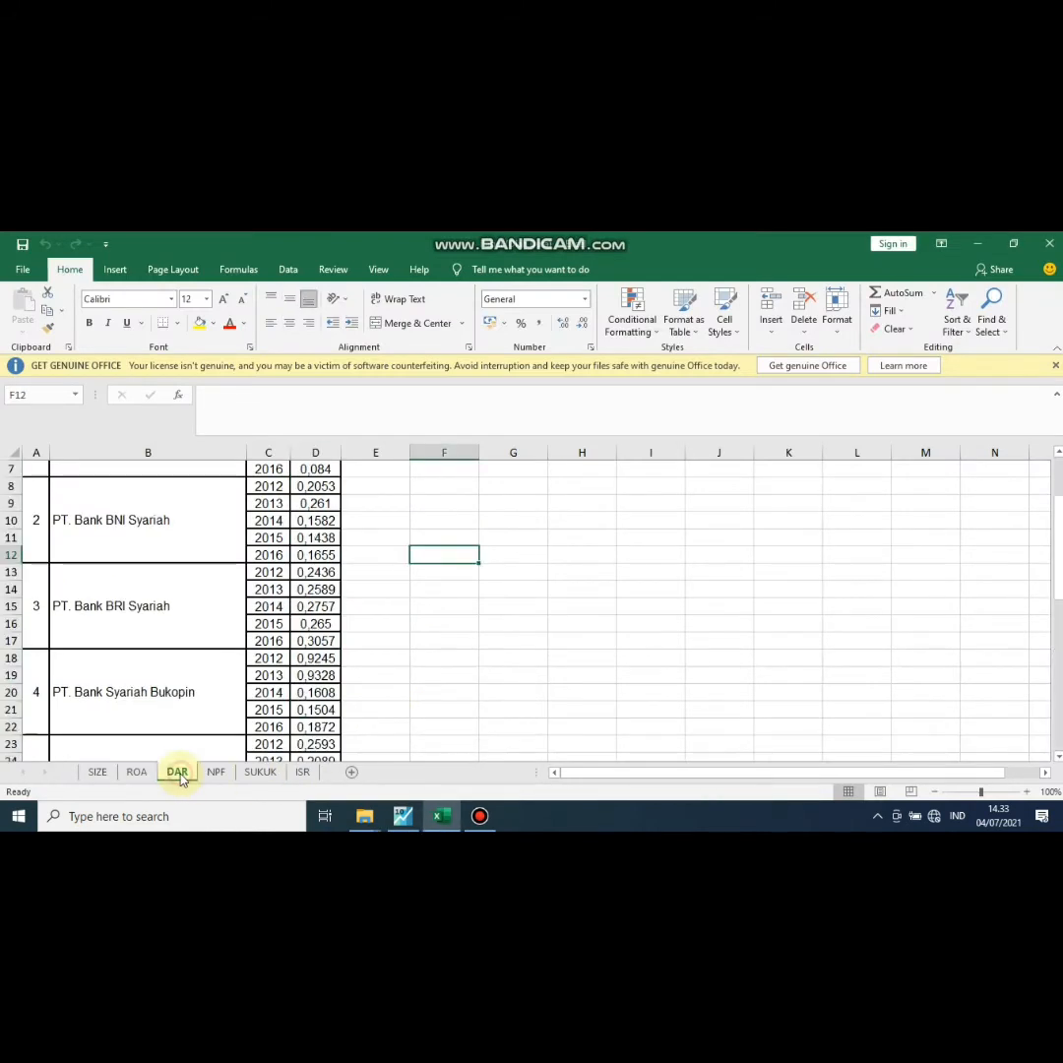
Copy the DAR values for all nine banks in cells D3:D47
scroll(201, 659, "up", 2)
left_click(328, 503)
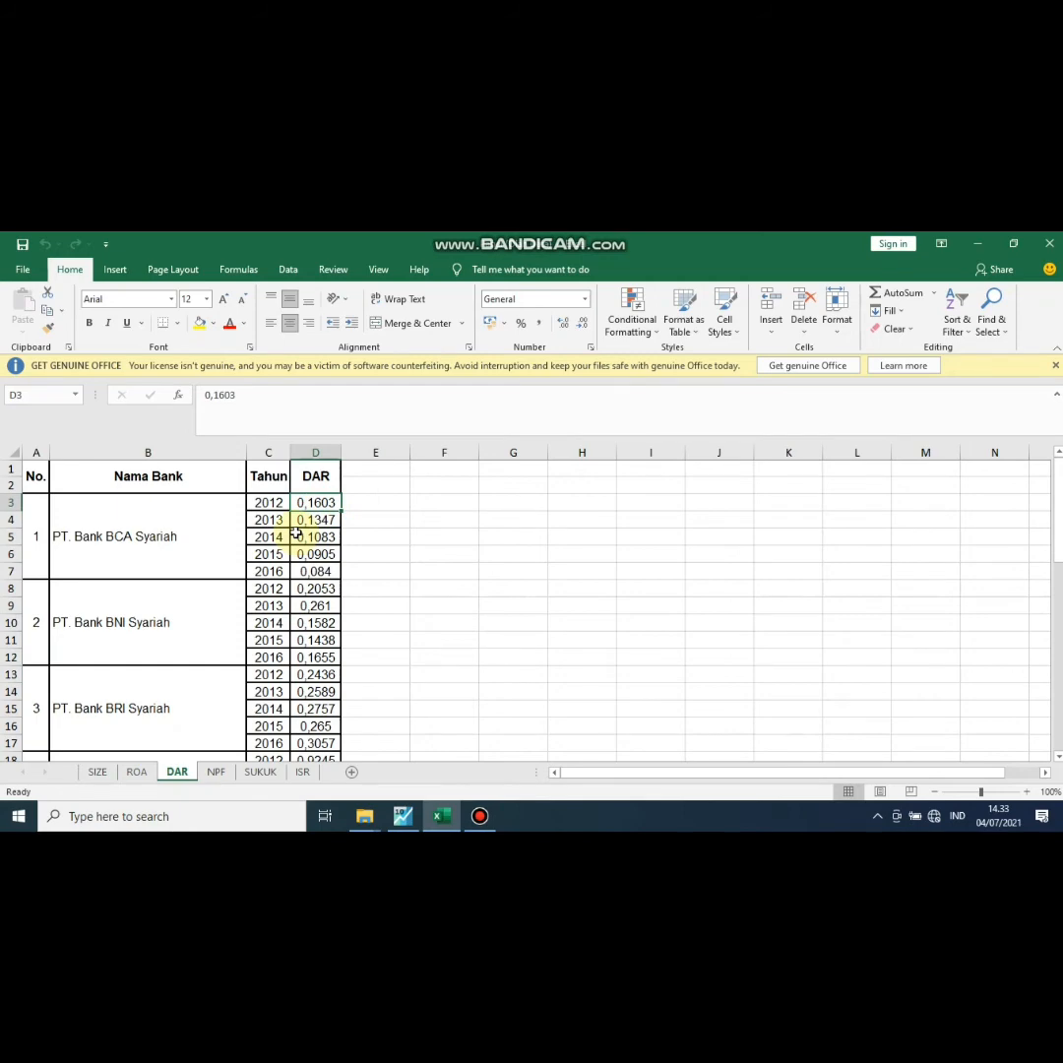
key("shift+Down")
key("shift+Down")
key("shift+Down")
key("shift+Down")
key("shift+Down")
key("shift+Down")
key("shift+Down")
key("shift+Down")
key("shift+Down")
key("shift+Down")
key("shift+Down")
key("shift+Down")
key("shift+Down")
key("shift+Down")
key("shift+Down")
key("shift+Down")
key("shift+Down")
key("shift+Down")
key("shift+Down")
key("shift+Down")
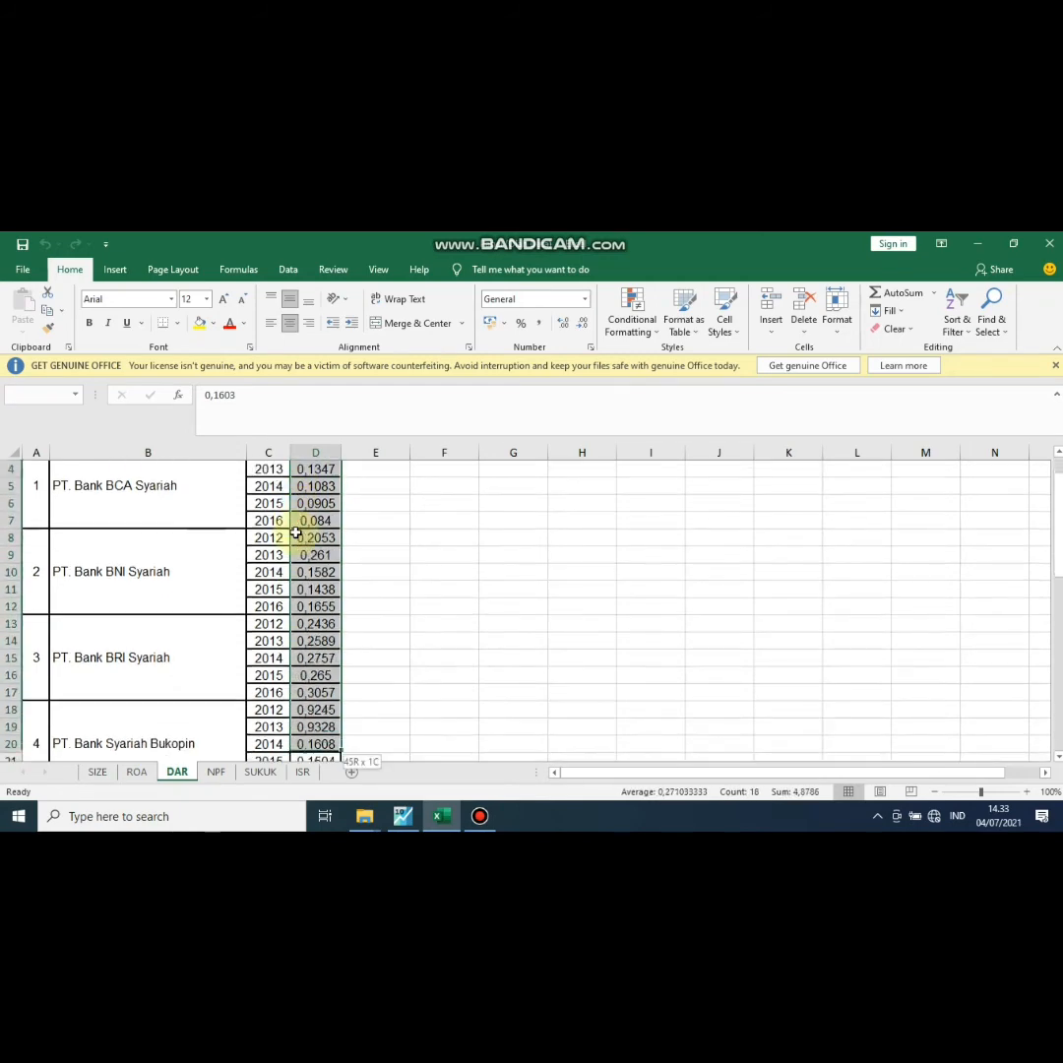
key("shift+Down")
key("shift+Down")
key("shift+Down")
key("shift+Down")
key("shift+Down")
key("shift+Down")
key("shift+Down")
key("shift+Down")
key("shift+Down")
key("shift+Down")
key("shift+Down")
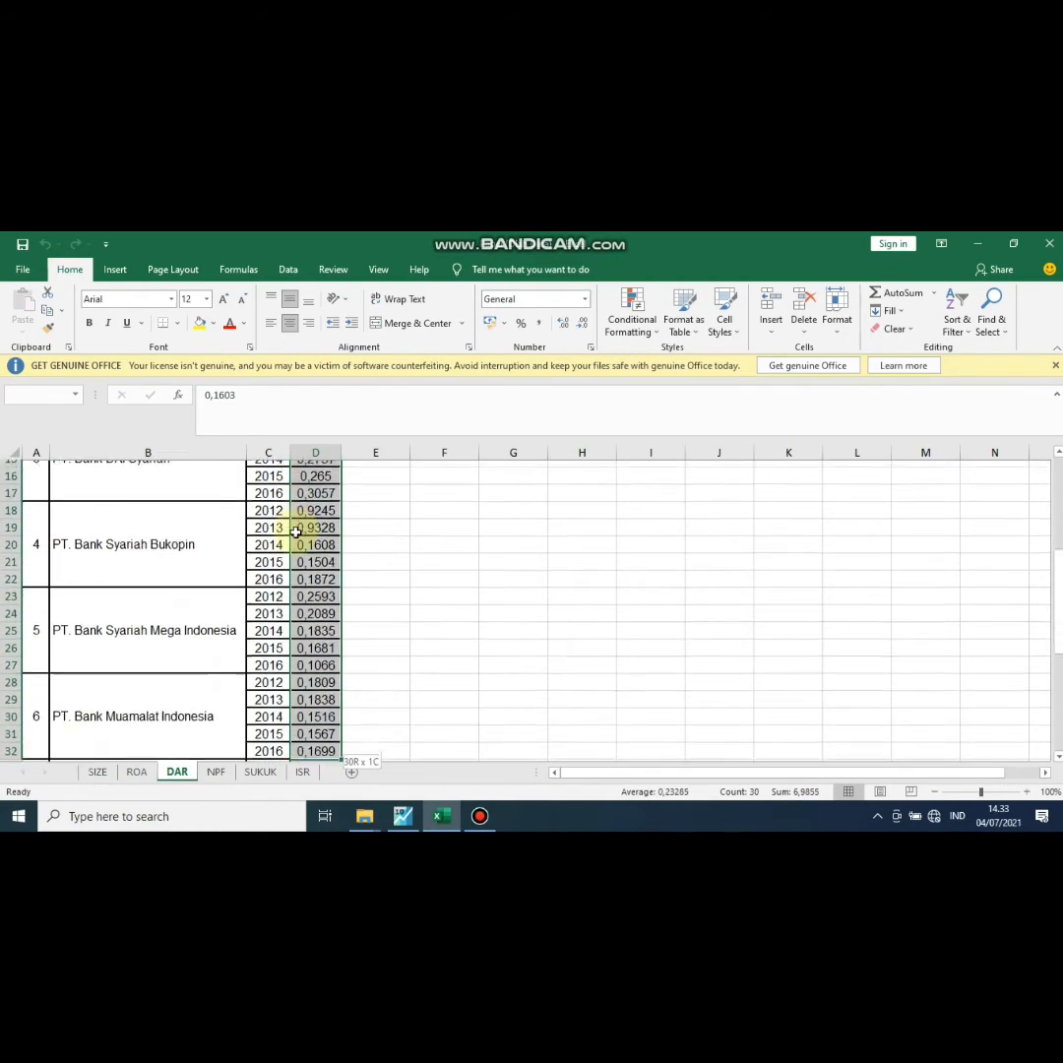
key("shift+Down")
key("shift+Down")
key("shift+Down")
key("shift+Down")
key("shift+Down")
key("shift+Down")
key("shift+Down")
key("shift+Down")
key("shift+Down")
key("shift+Down")
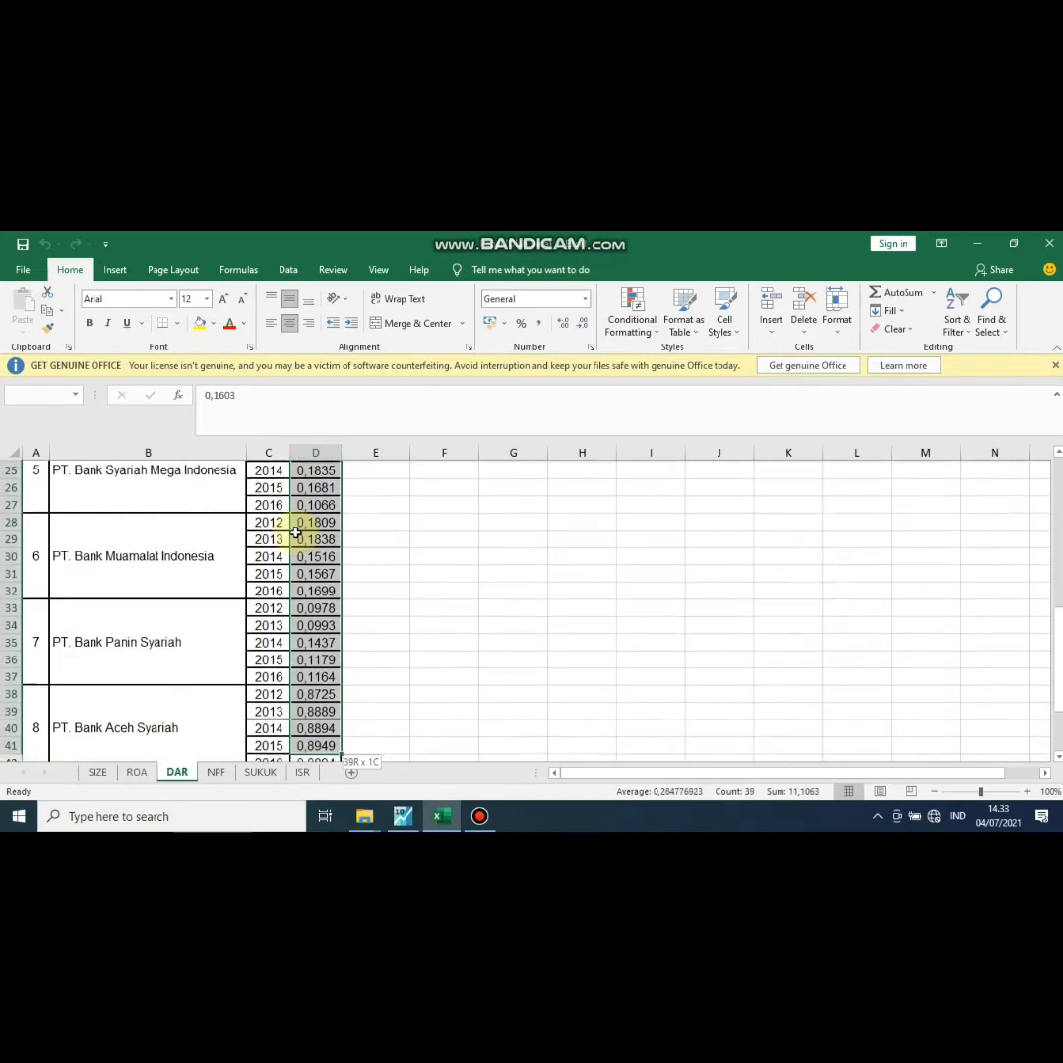
key("shift+Down")
key("shift+Down")
key("shift+Down")
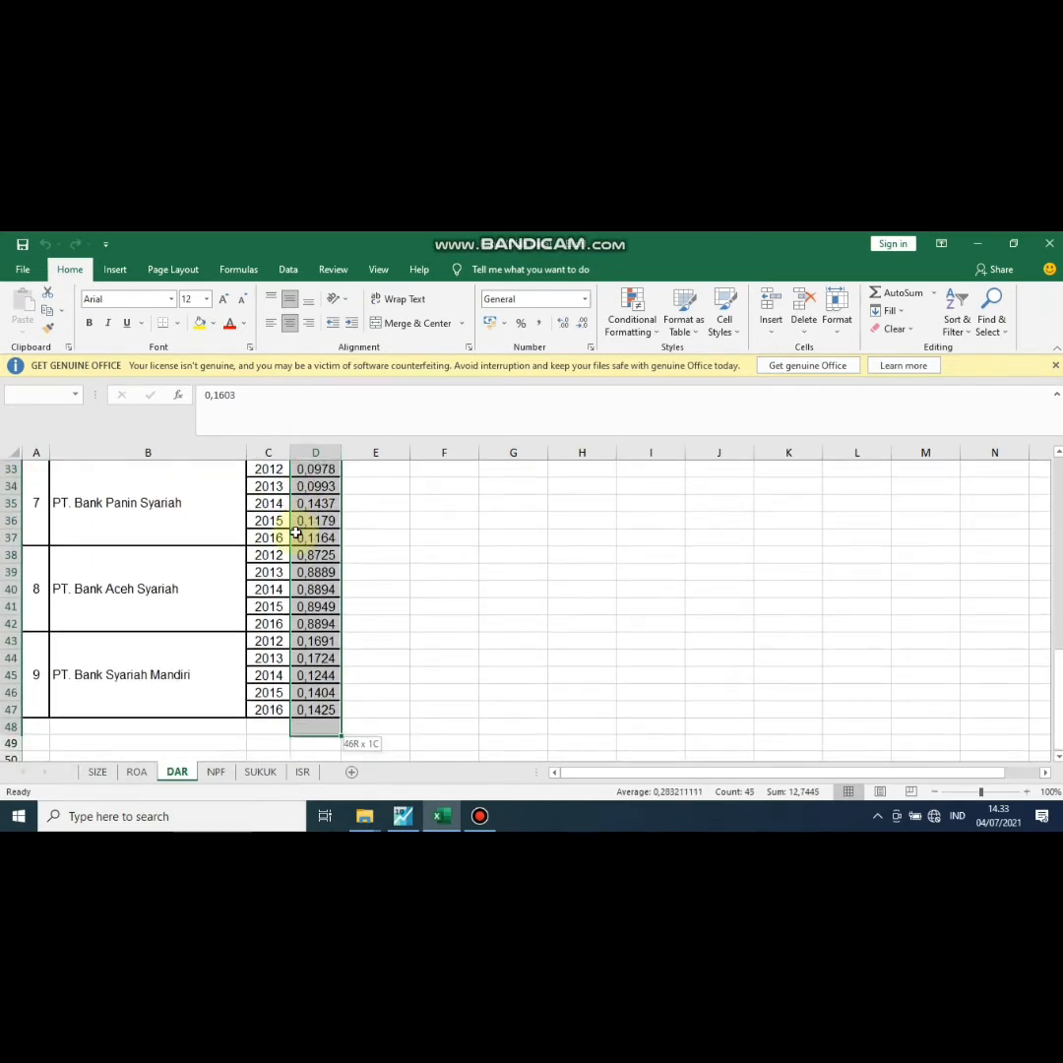
key("ctrl+c")
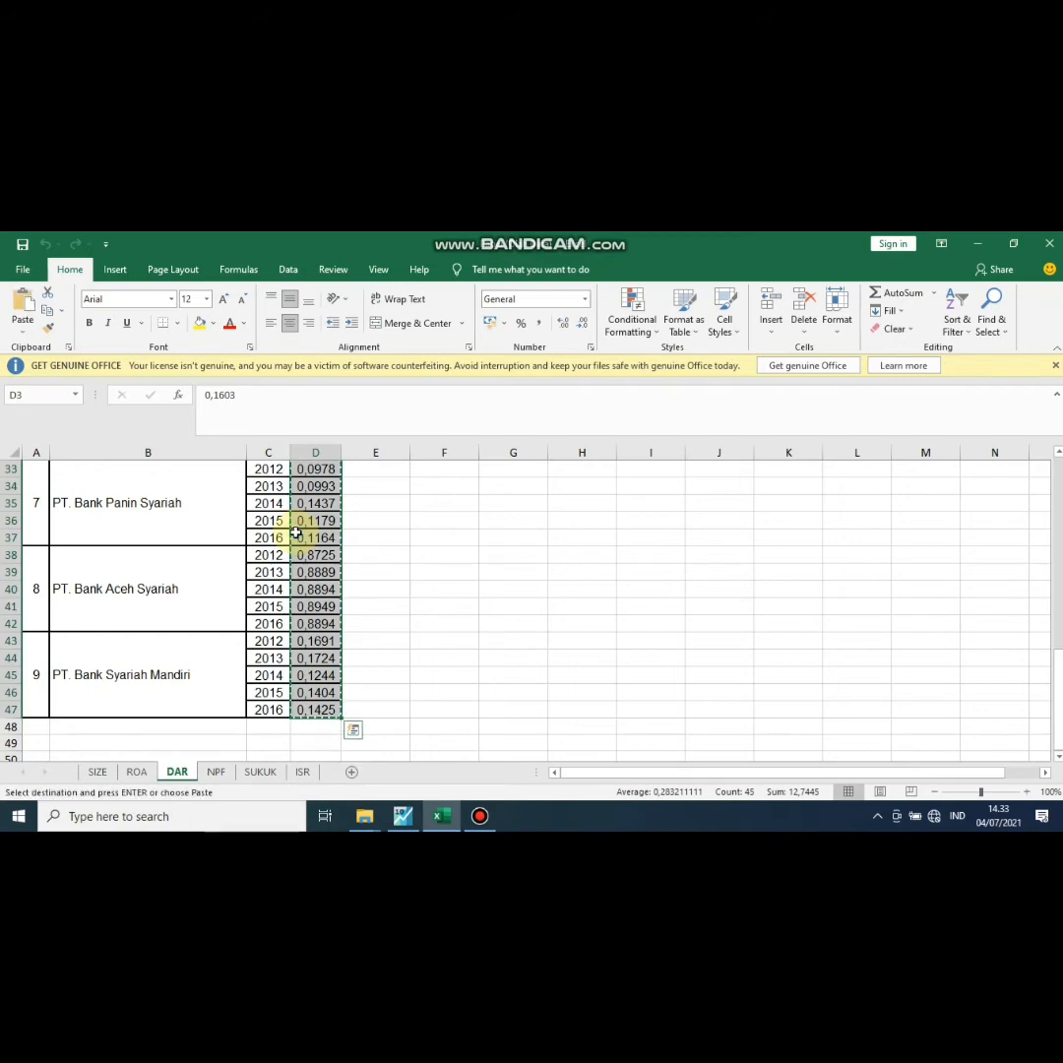
Return to EViews and paste the copied DAR values into the dar series from observation 1-12, agreeing to switch to edit mode
left_click(397, 815)
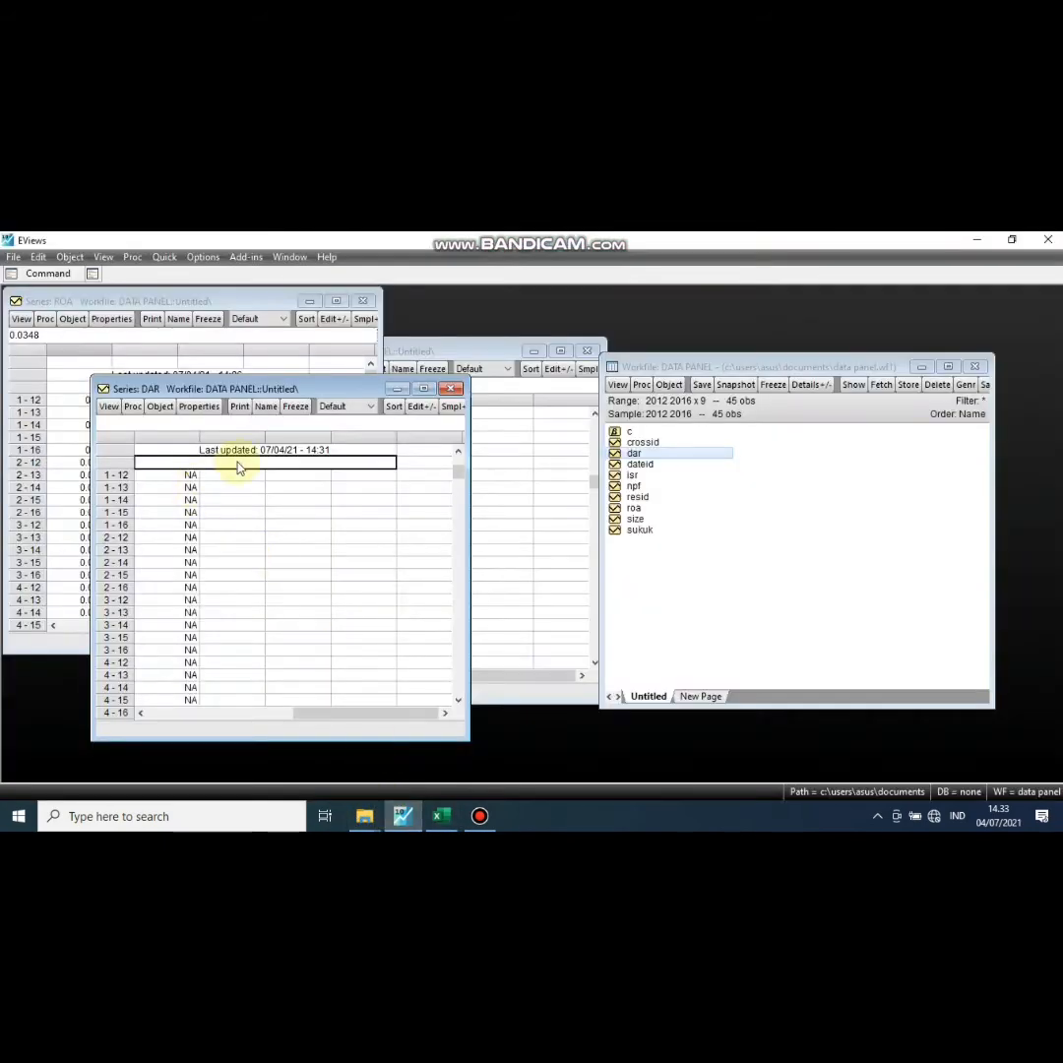
left_click(164, 477)
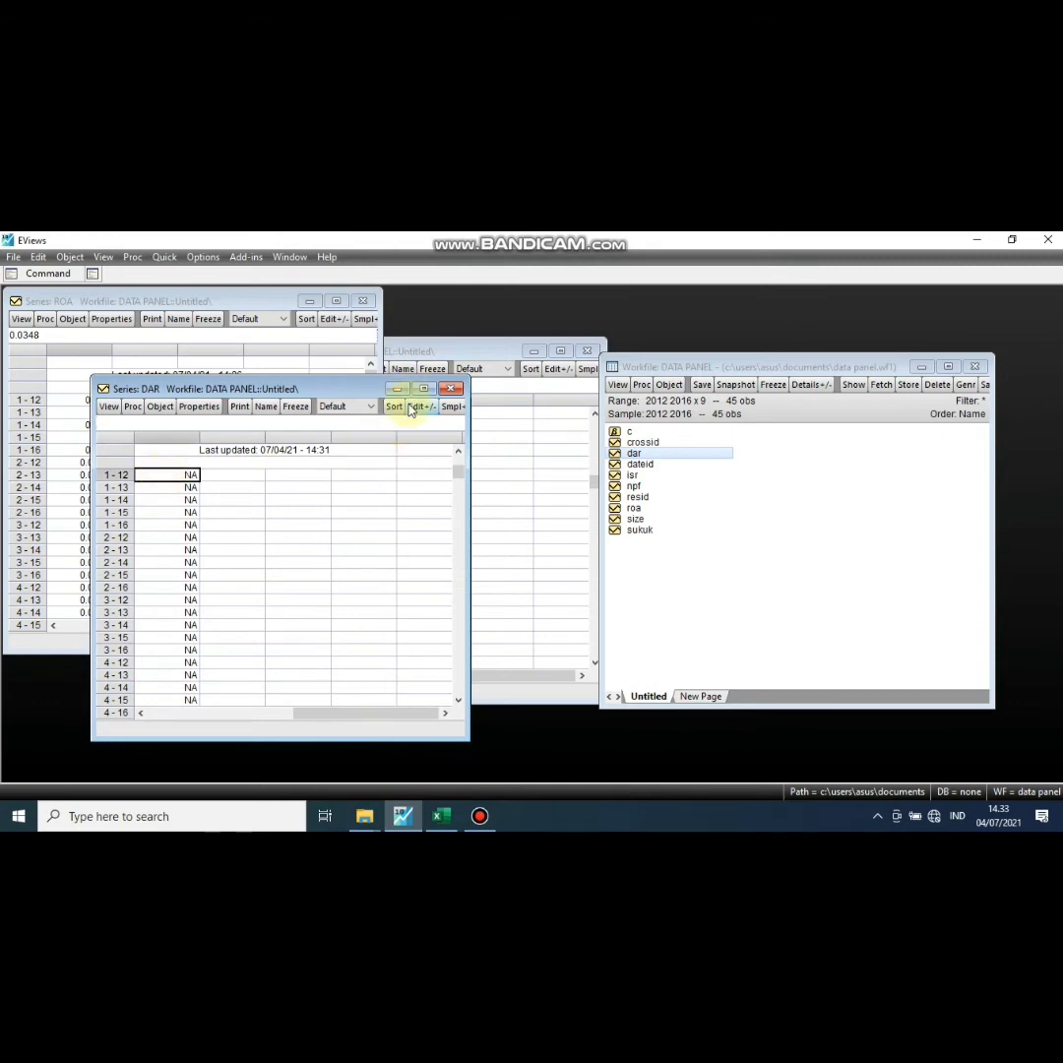
left_click(413, 410)
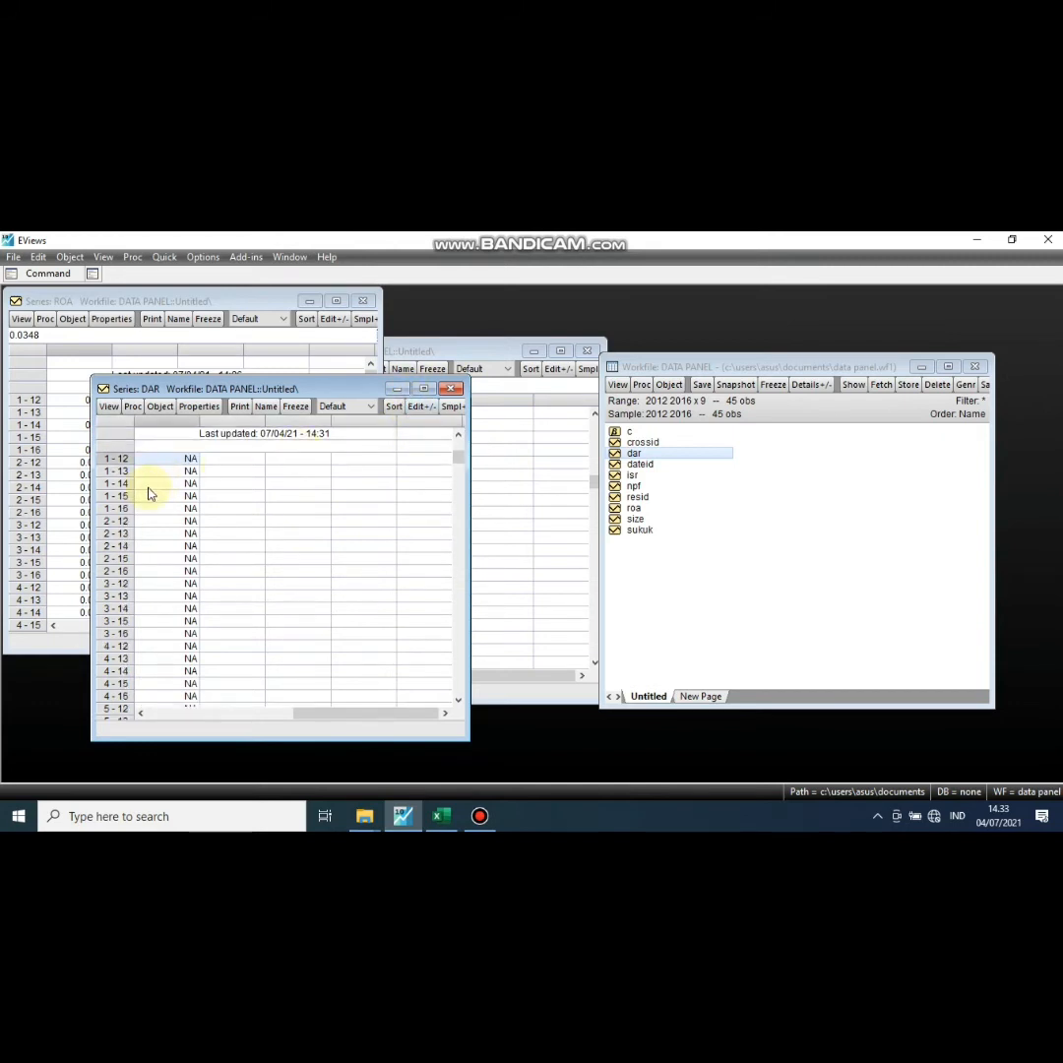
key("ctrl+v")
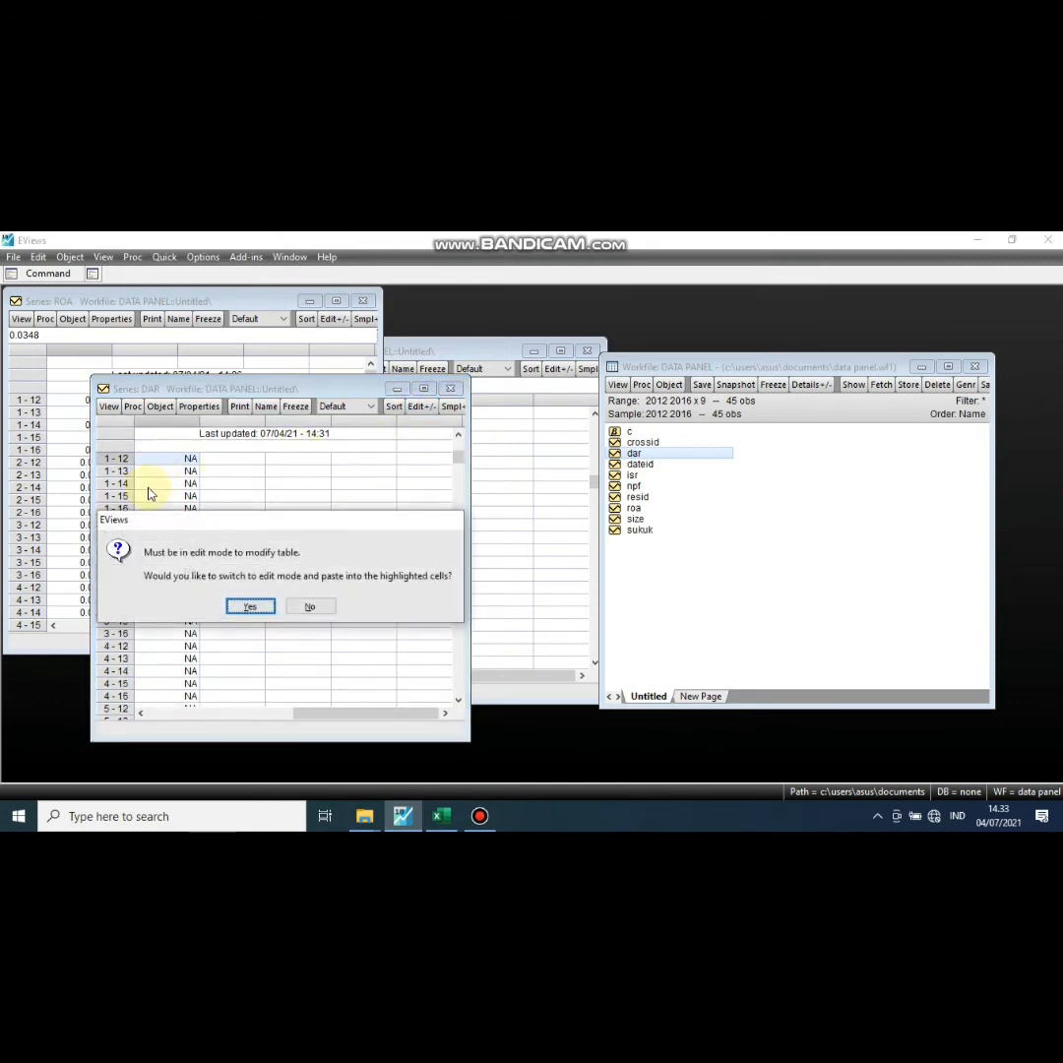
left_click(239, 609)
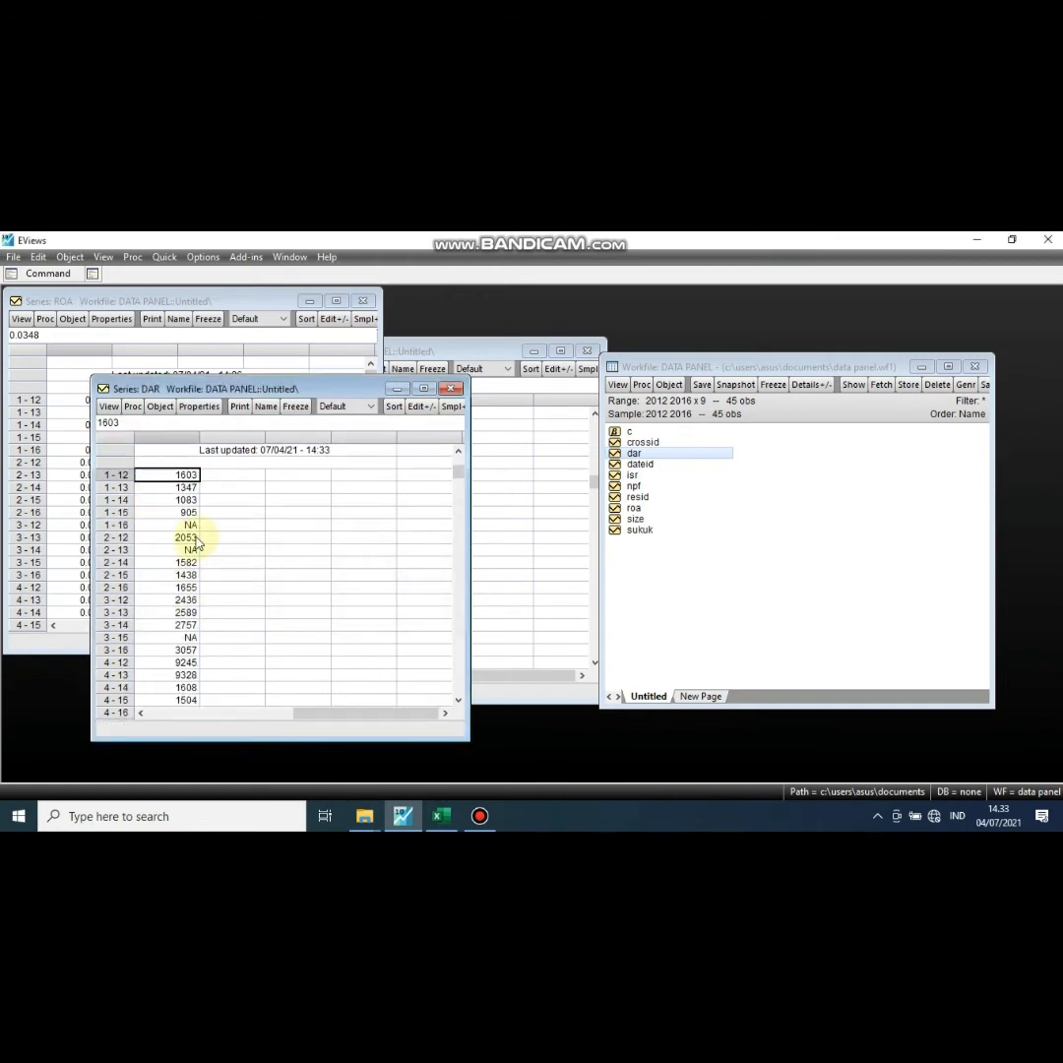
Review the dar series values across the nine banks' observations, checking their decimals and any missing entries
scroll(197, 539, "down", 2)
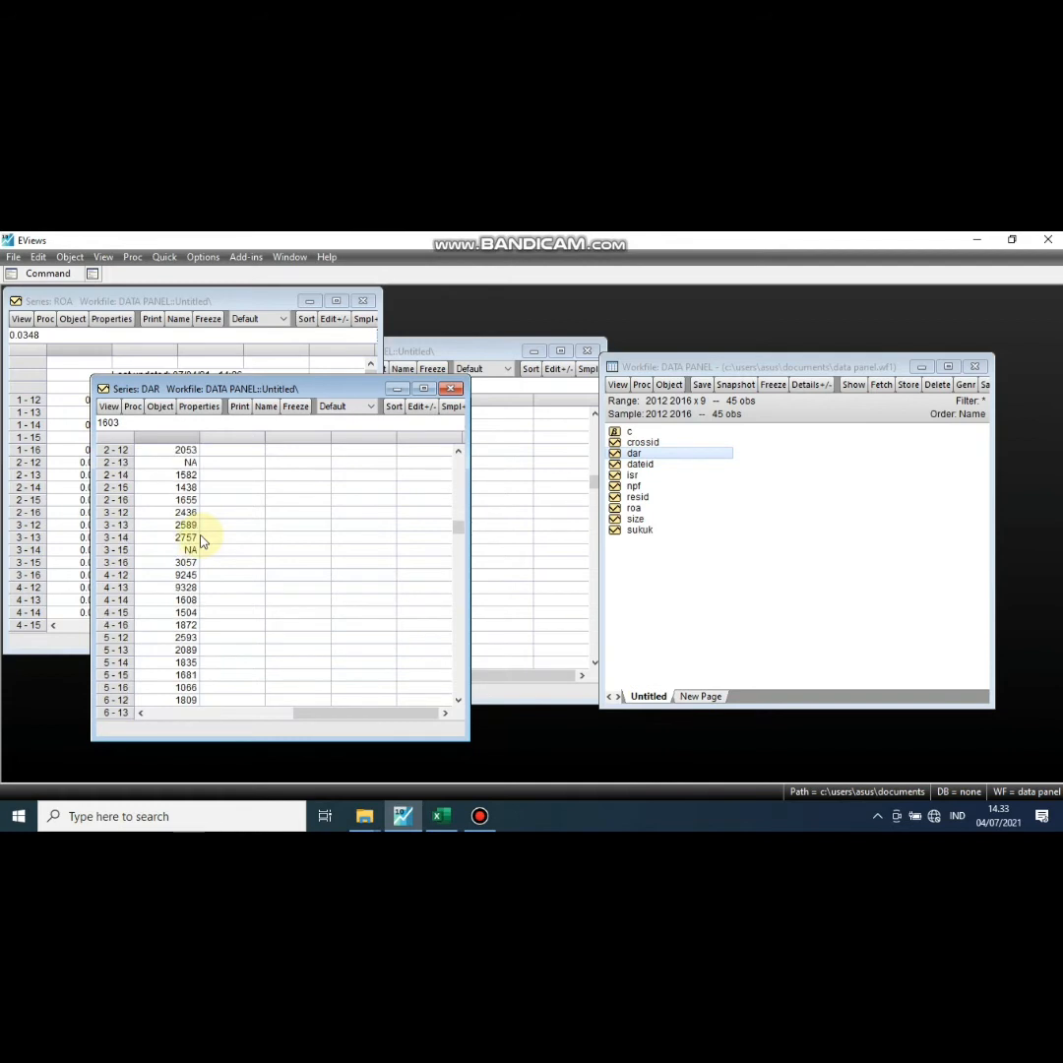
scroll(202, 540, "up", 3)
scroll(202, 540, "down", 1)
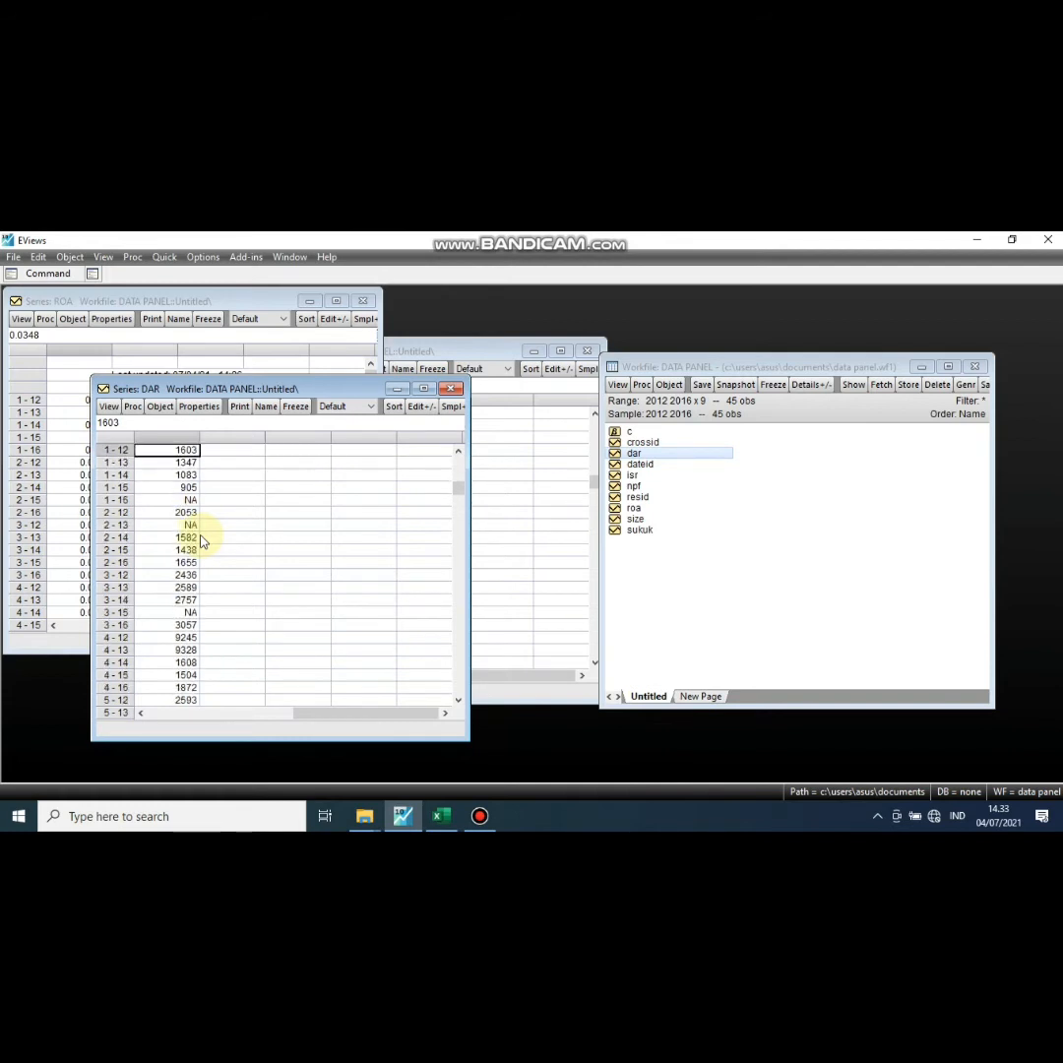
scroll(202, 540, "down", 6)
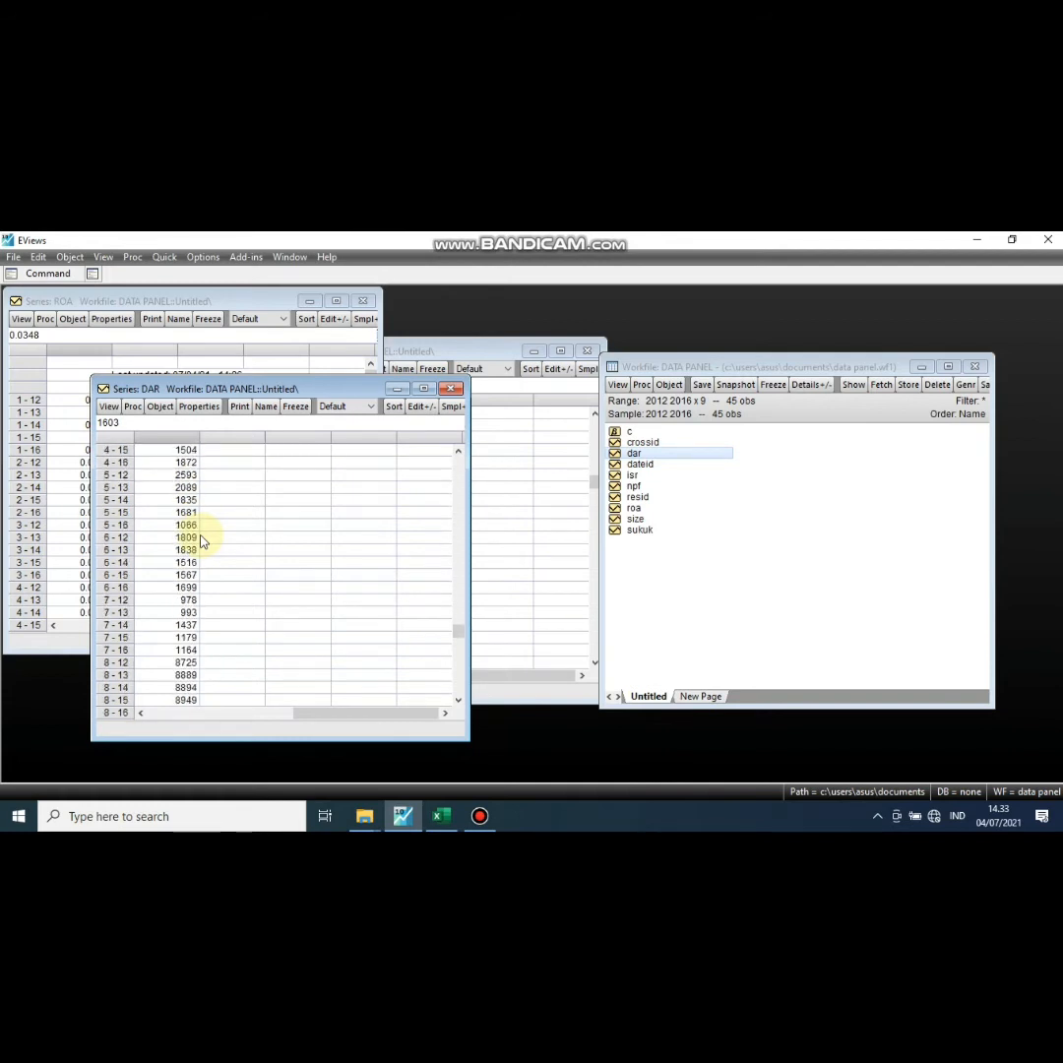
scroll(202, 540, "up", 5)
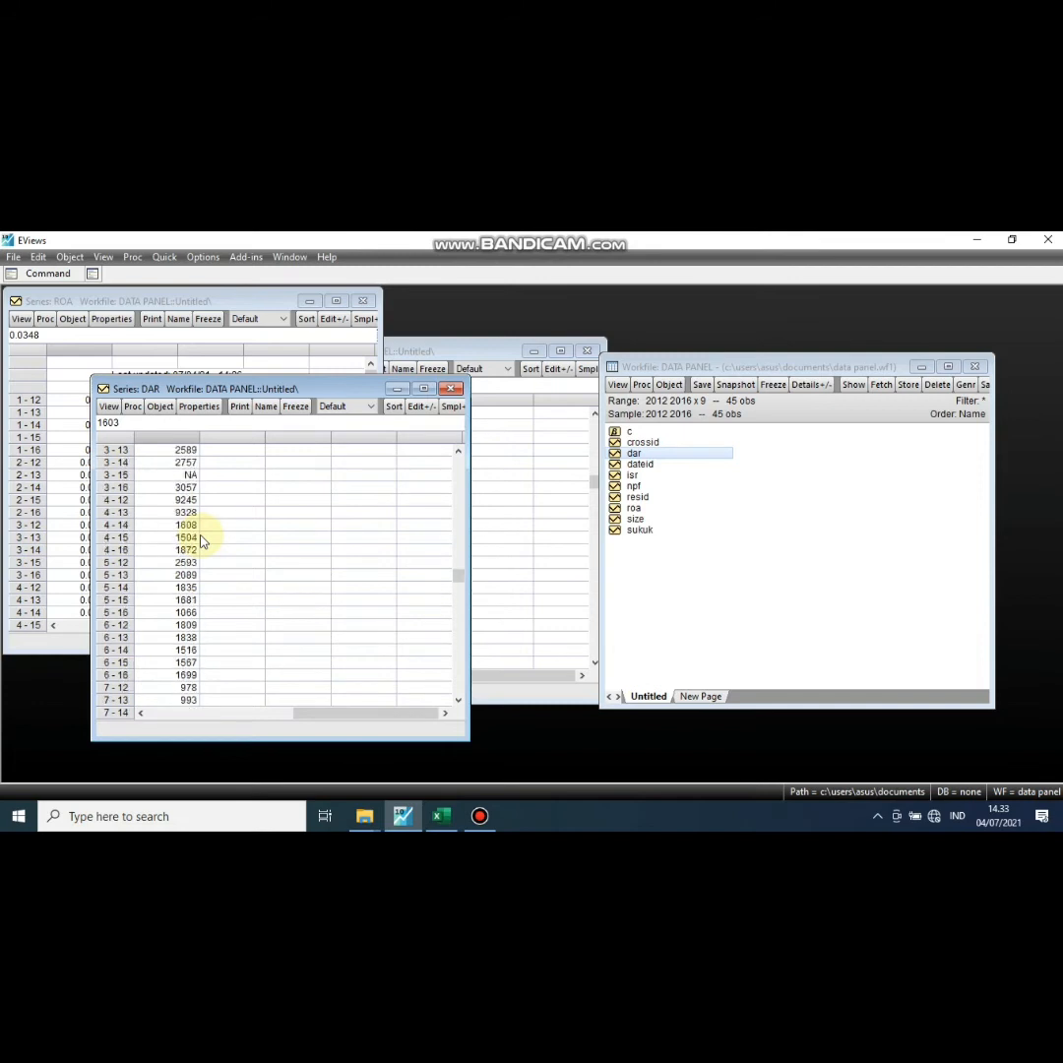
scroll(202, 539, "up", 1)
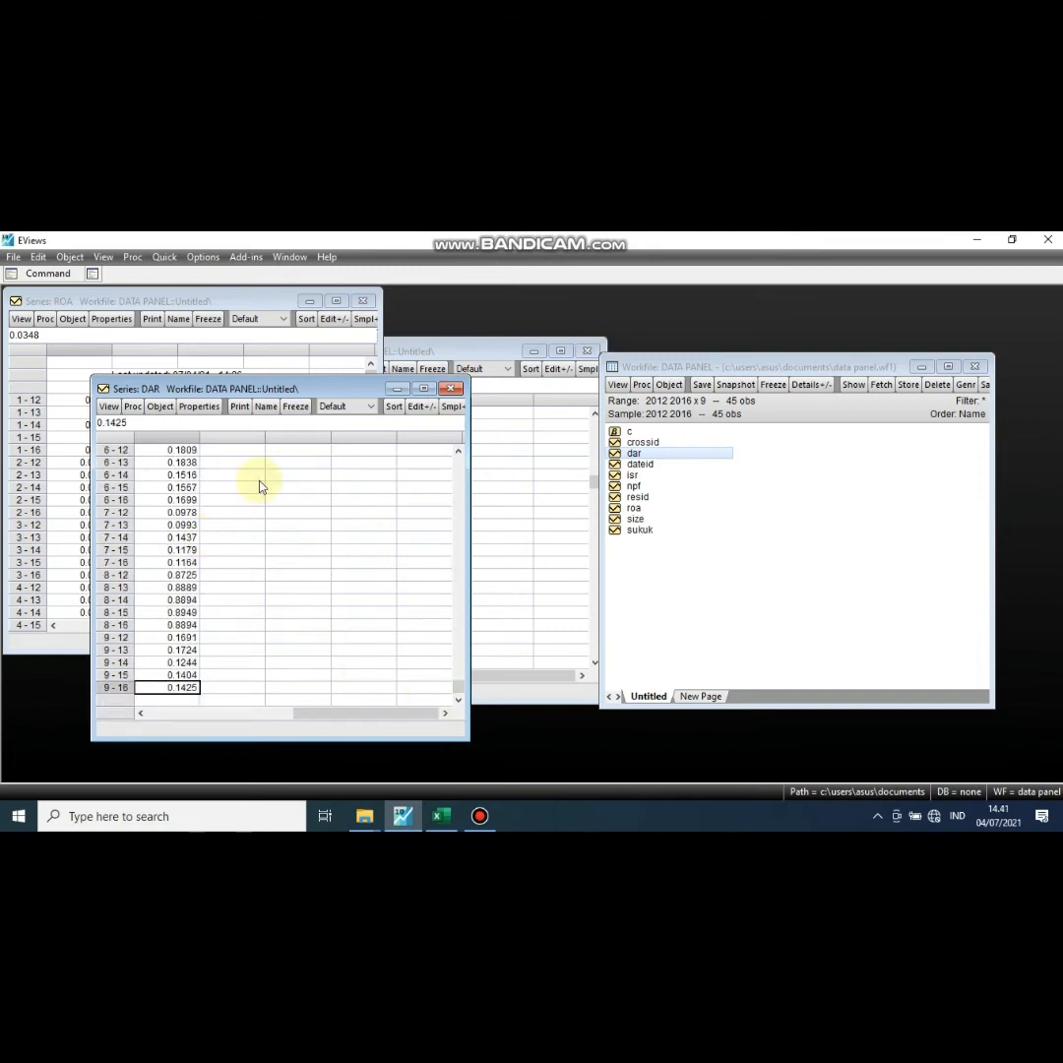
scroll(249, 548, "up", 5)
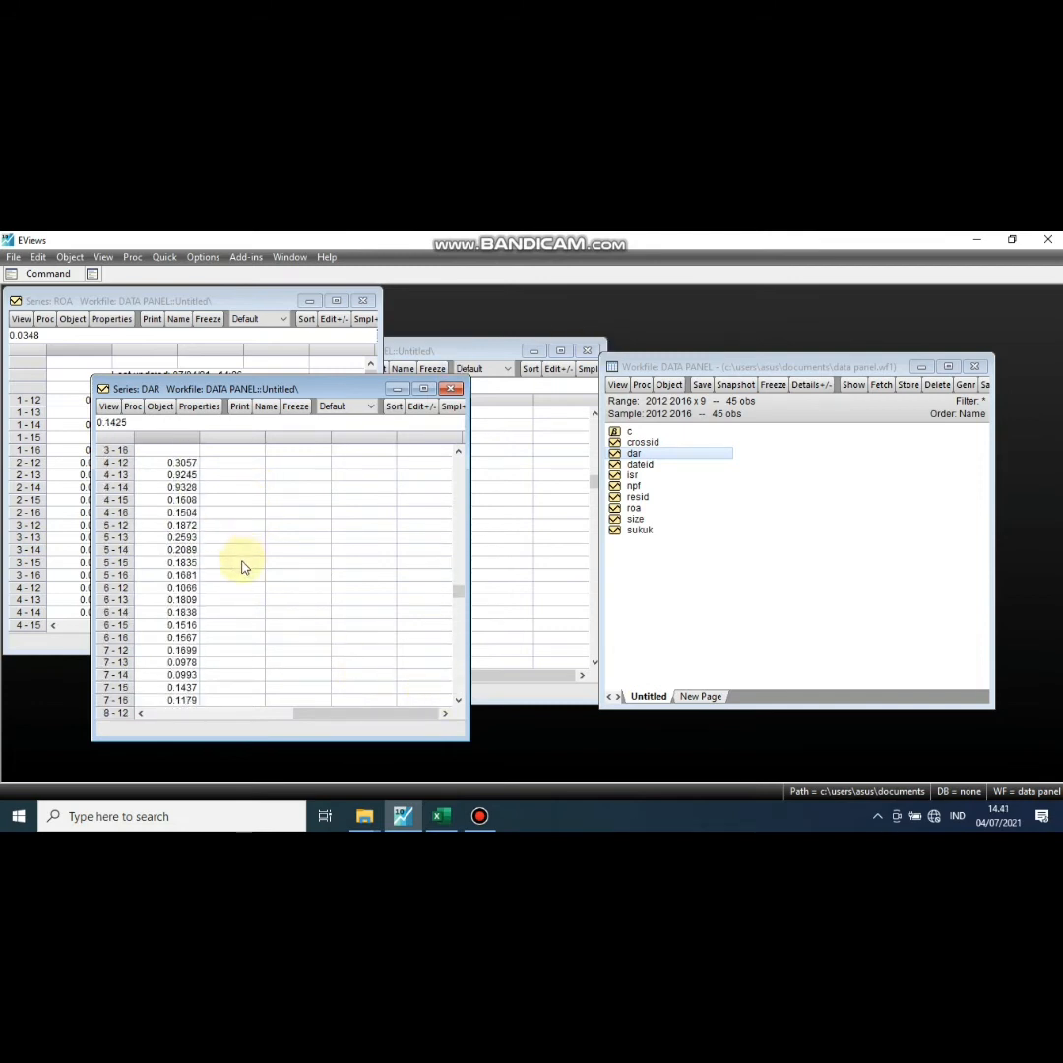
scroll(245, 569, "up", 4)
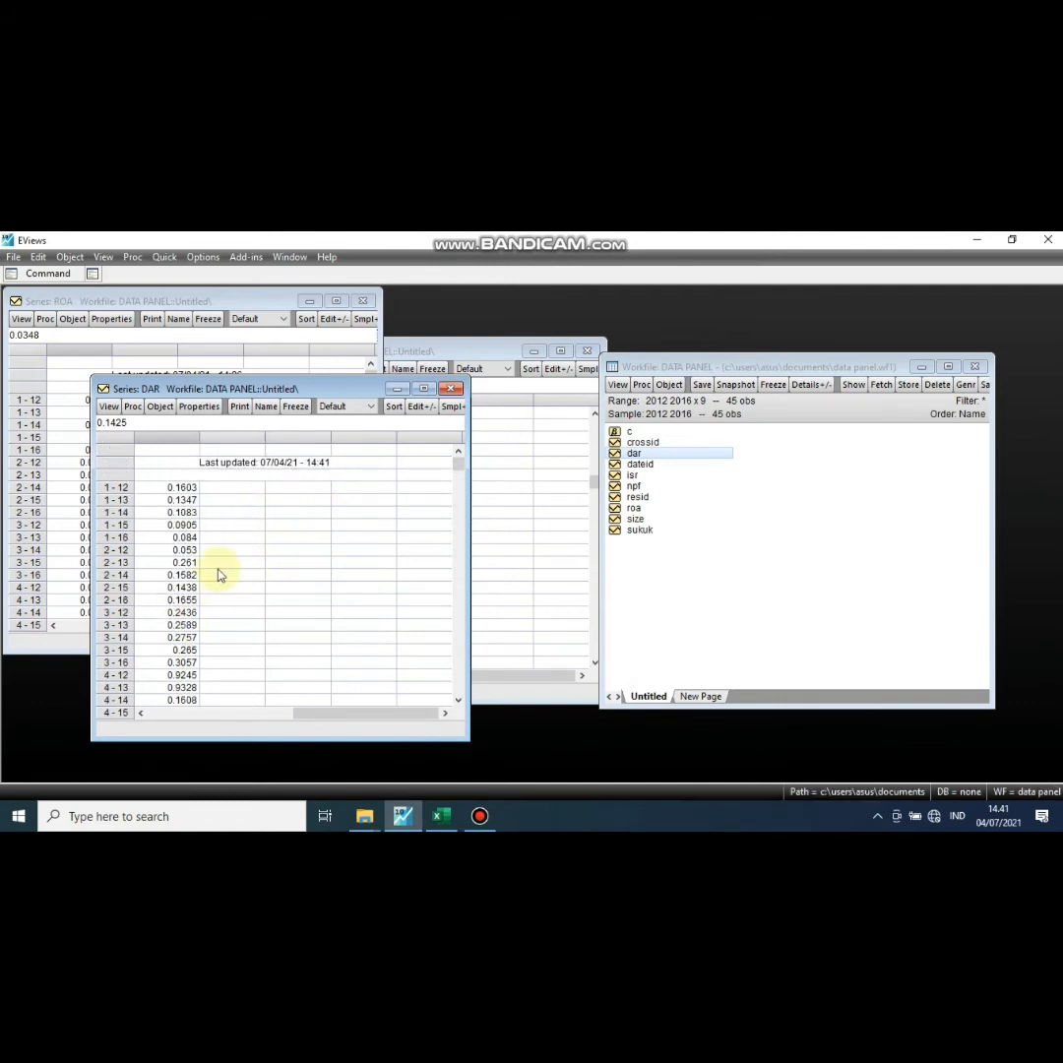
scroll(221, 576, "down", 3)
scroll(219, 574, "down", 3)
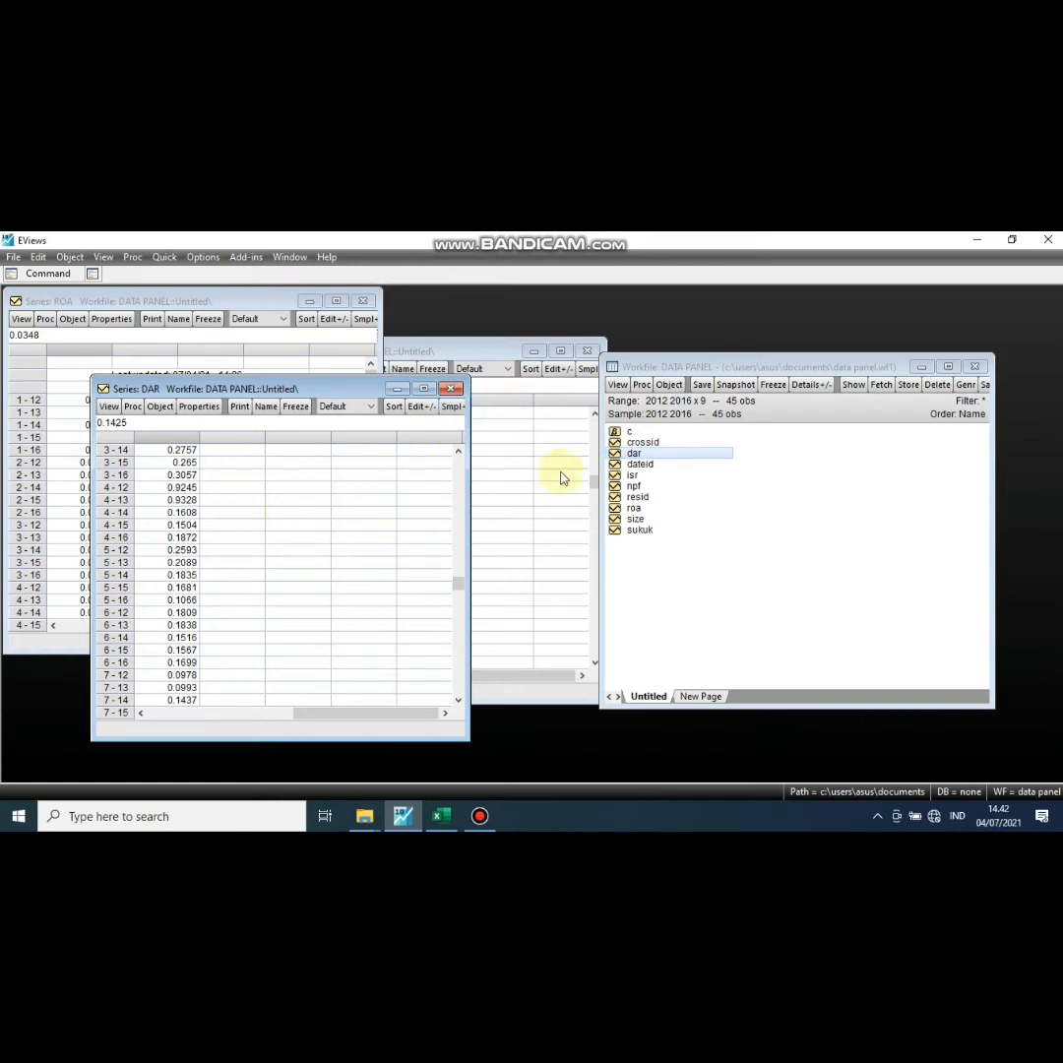
Open the npf series, select observation 1-12 and switch to Excel to show the NPF sheet
double_click(634, 486)
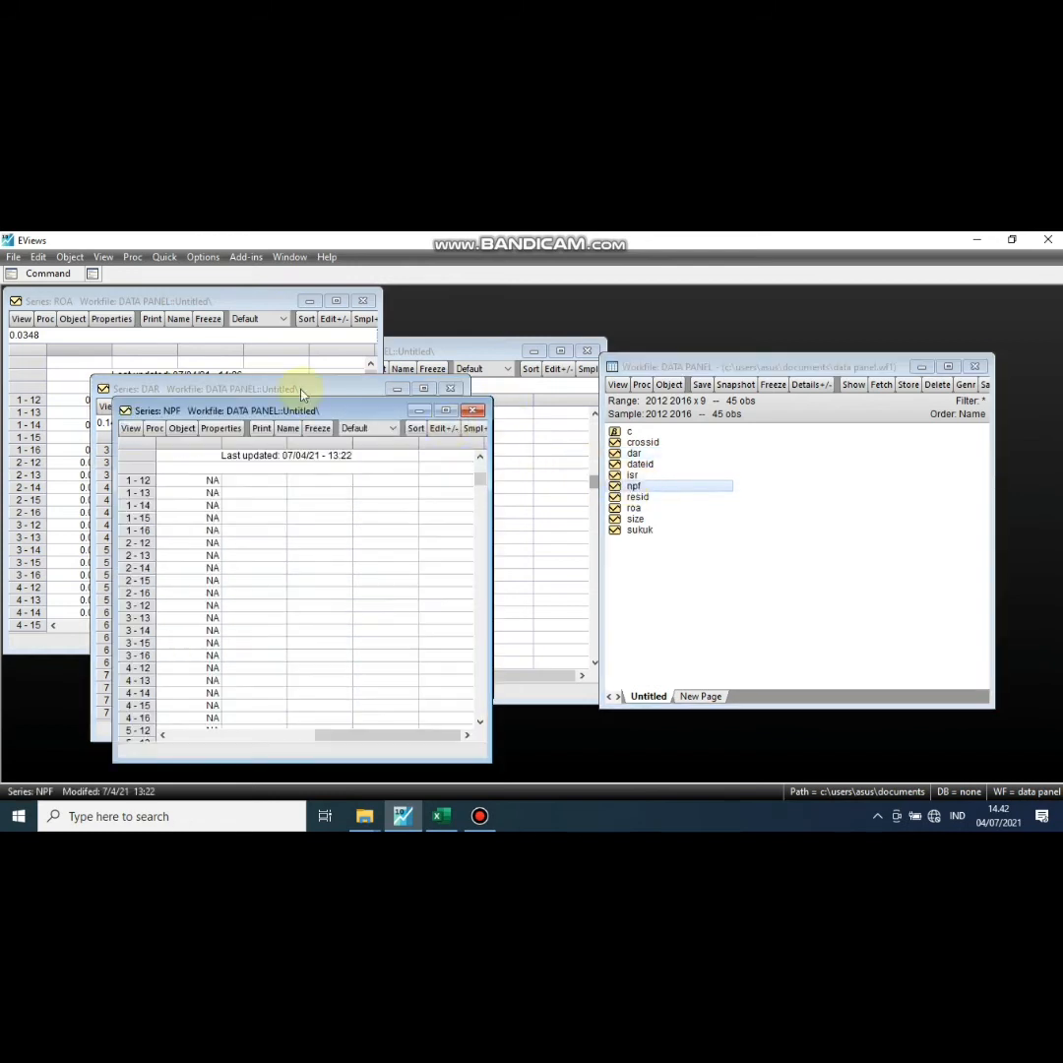
left_click(196, 480)
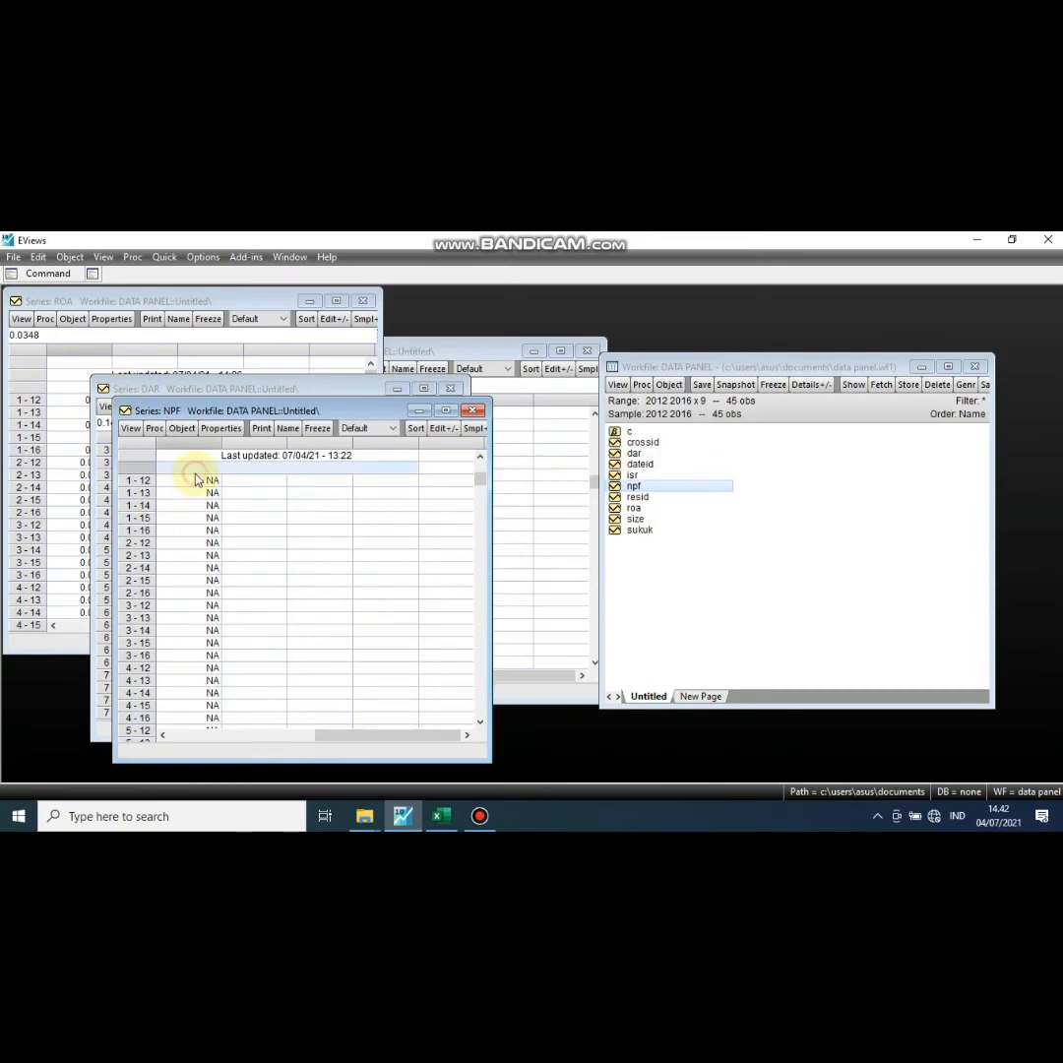
left_click(195, 481)
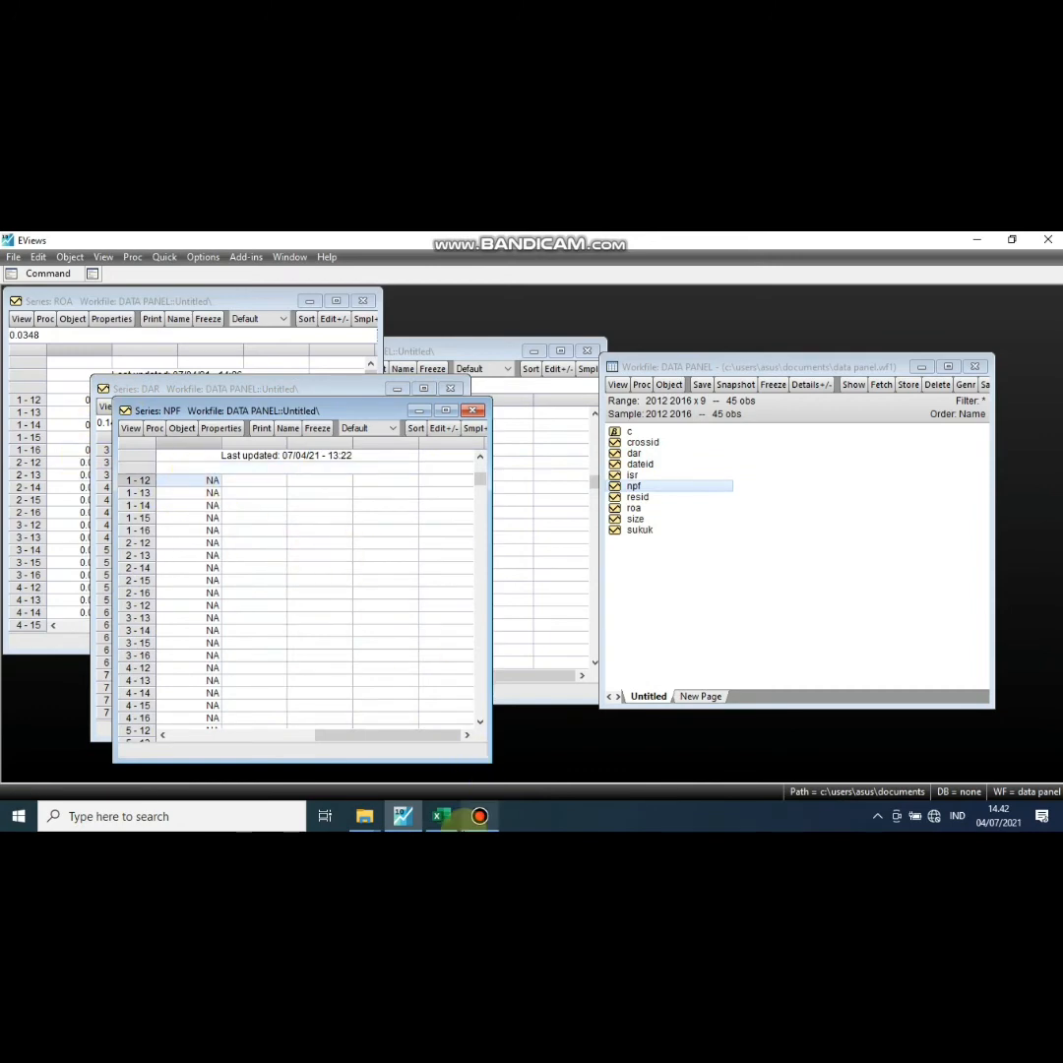
mouse_move(449, 822)
left_click(441, 774)
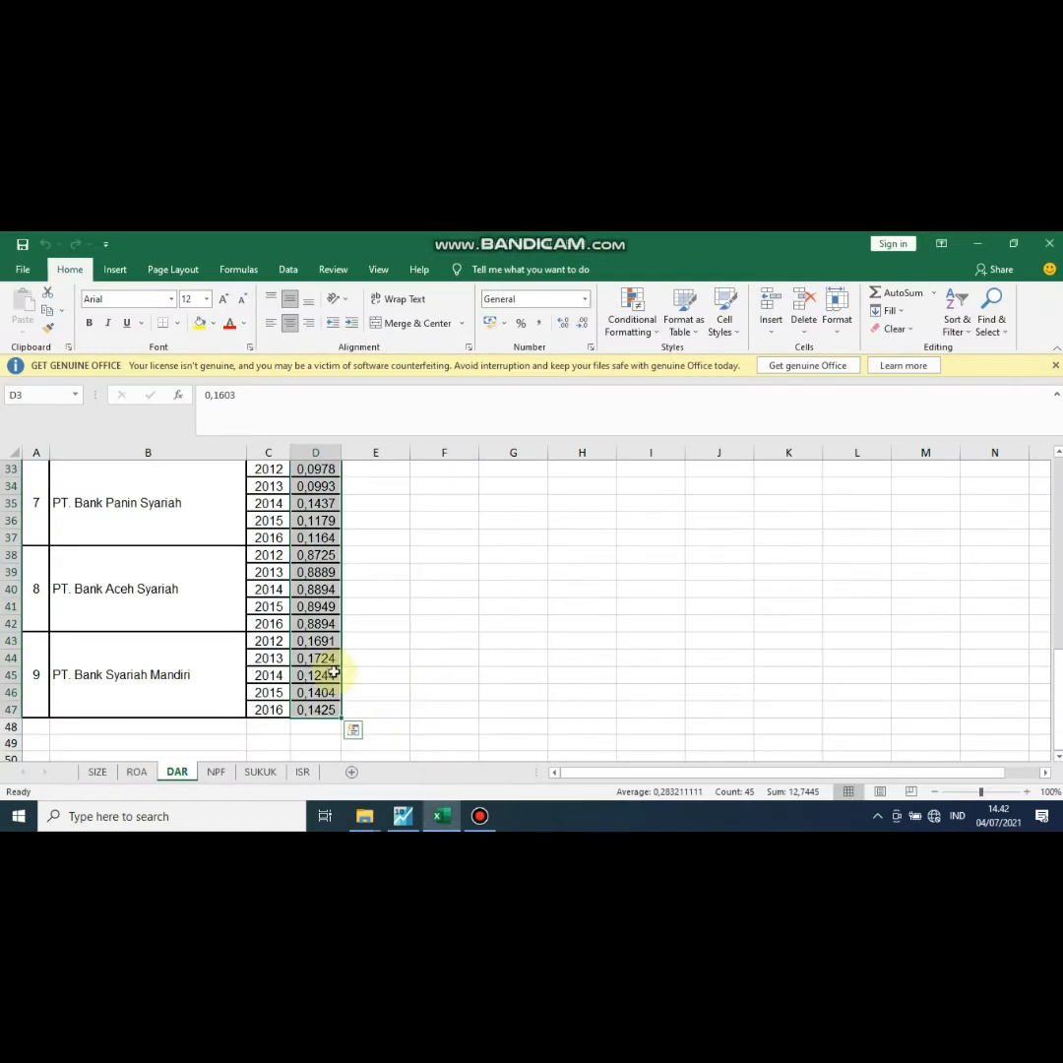
left_click(219, 773)
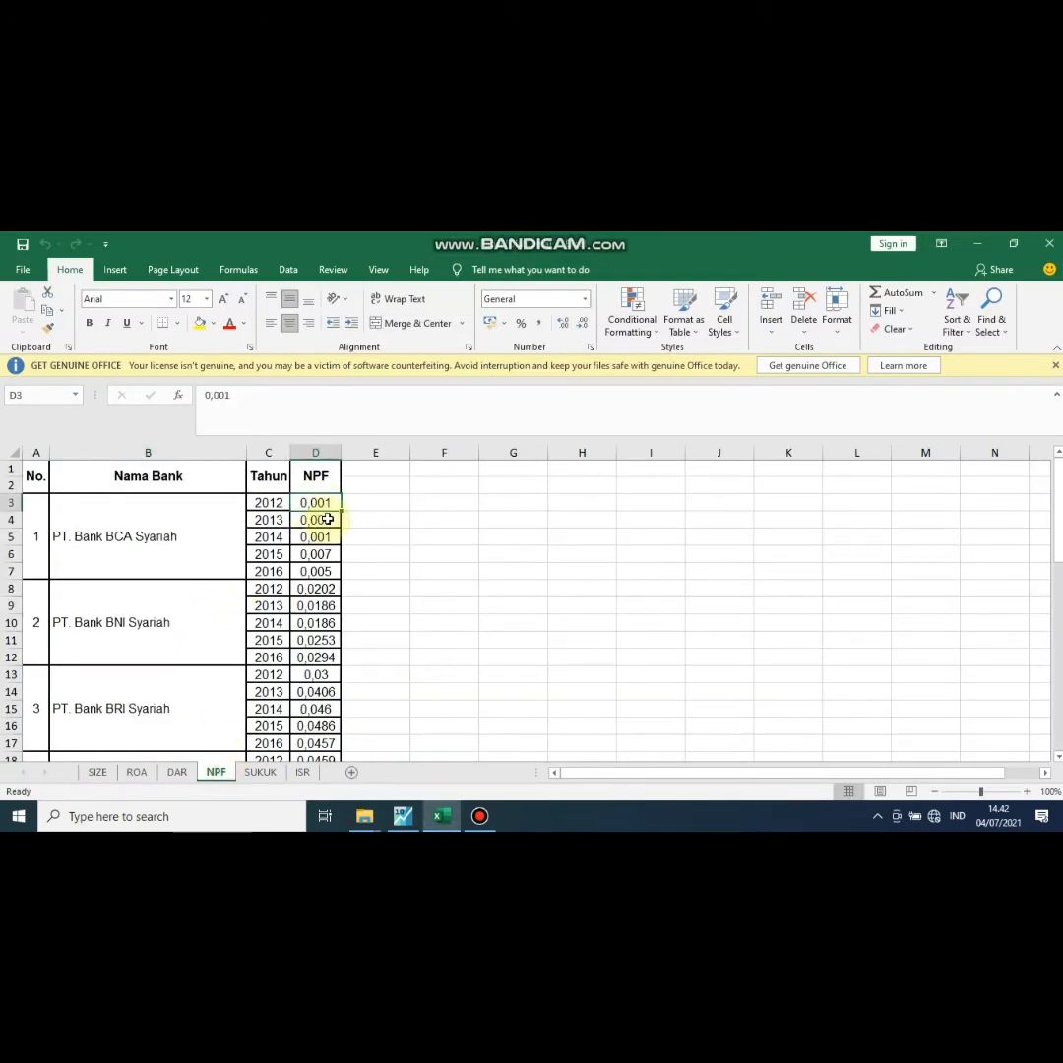
Copy the NPF values for all nine banks in cells D3:D47
key("shift+Down")
key("shift+Down")
key("shift+Down")
key("shift+Down")
key("shift+Down")
key("shift+Down")
key("shift+Down")
key("shift+Down")
key("shift+Down")
key("shift+Down")
key("shift+Down")
key("shift+Down")
key("shift+Down")
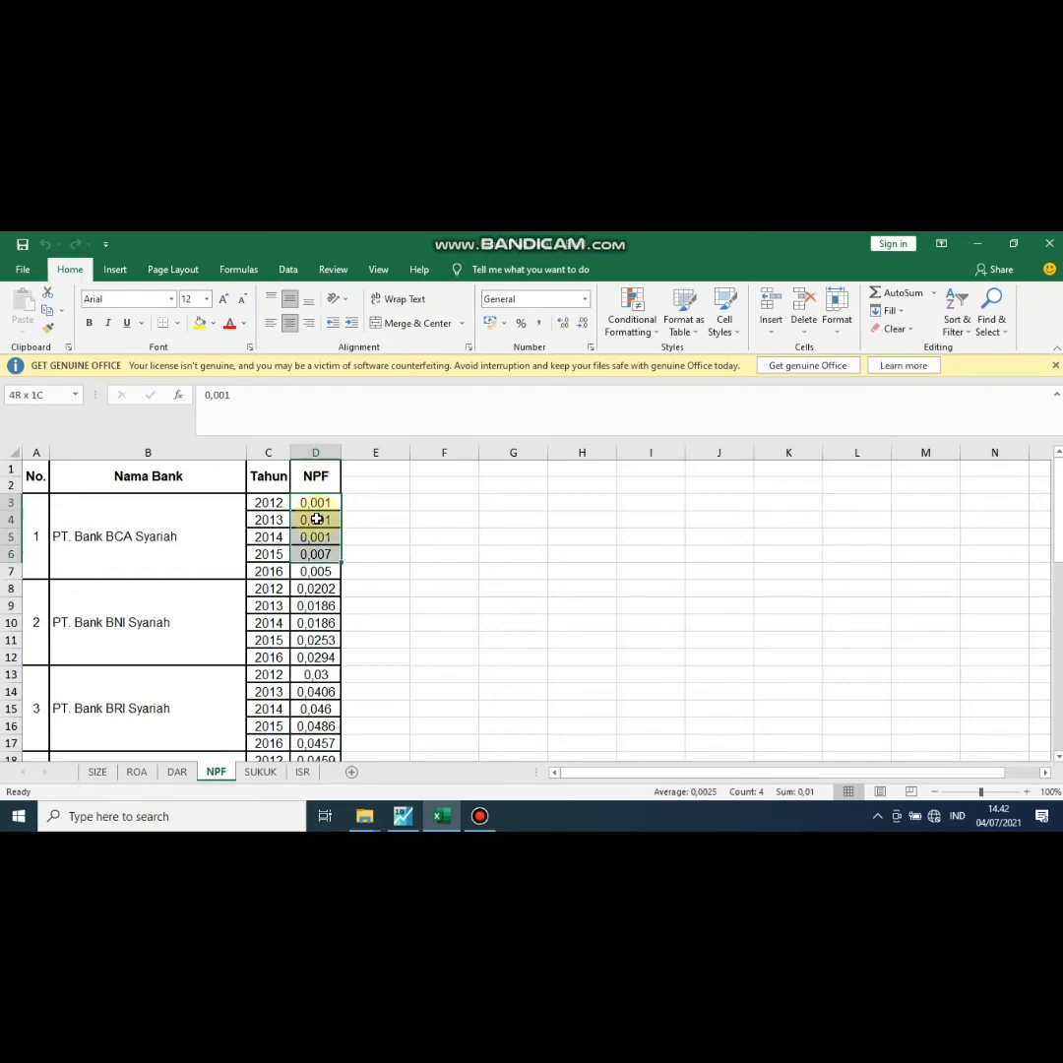
key("shift+Down")
key("shift+Down")
key("shift+Down")
key("shift+Down")
key("shift+Down")
key("shift+Down")
key("shift+Down")
key("shift+Down")
key("shift+Down")
key("shift+Down")
key("shift+Down")
key("shift+Down")
key("shift+Down")
key("shift+Down")
key("shift+Down")
key("shift+Down")
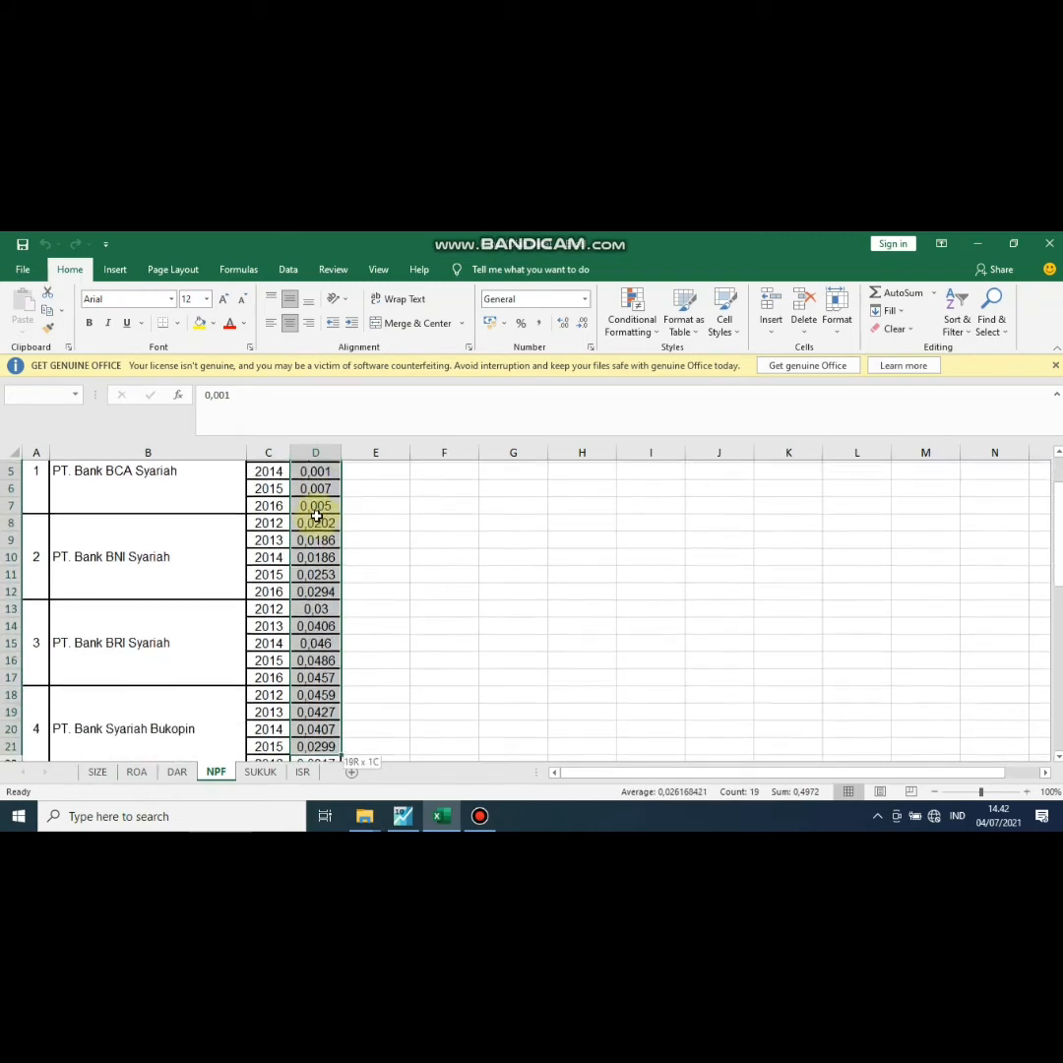
key("shift+Down")
key("shift+Down")
key("shift+Down")
key("shift+Down")
key("shift+Down")
key("shift+Down")
key("shift+Down")
key("shift+Down")
key("shift+Down")
key("shift+Down")
key("shift+Down")
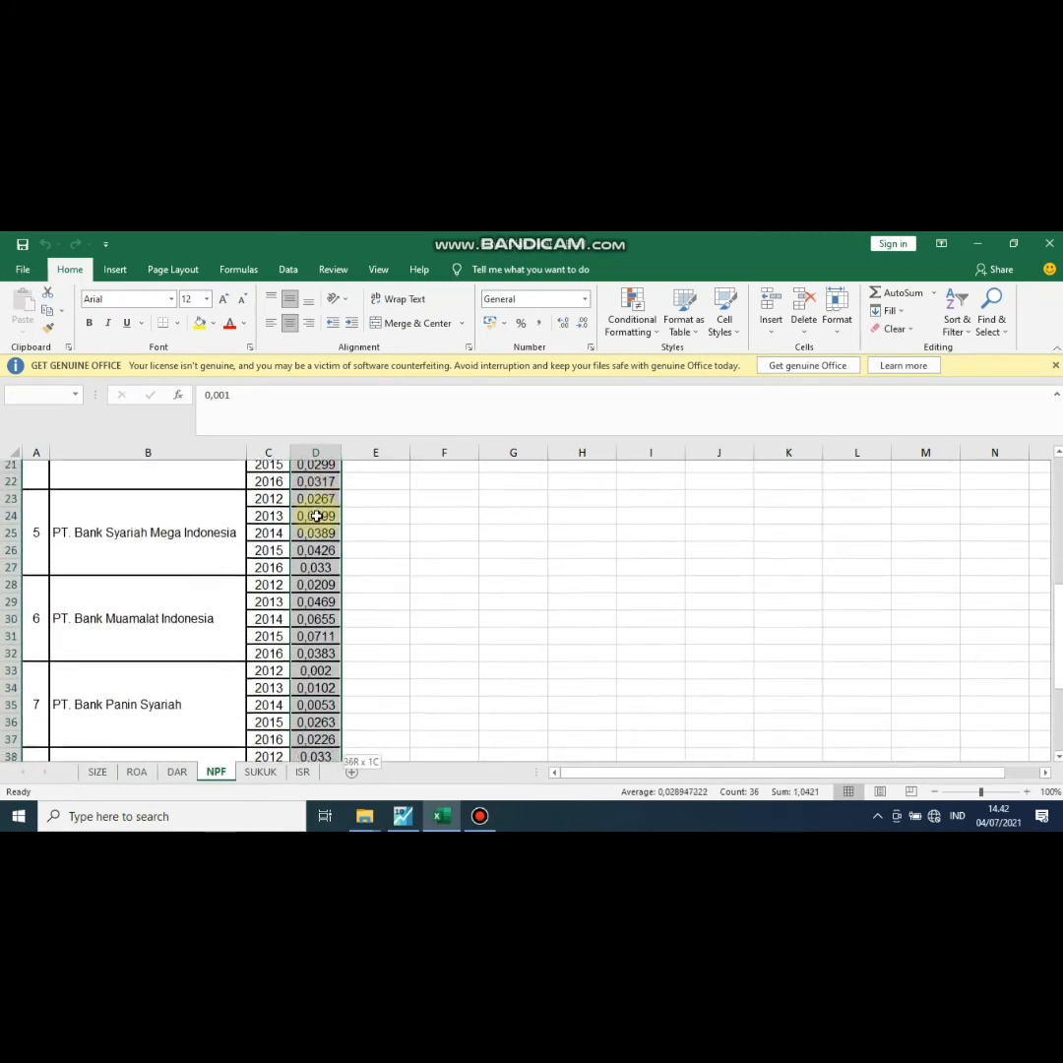
key("shift+Down")
key("shift+Down")
key("shift+Down")
key("shift+Down")
key("shift+Down")
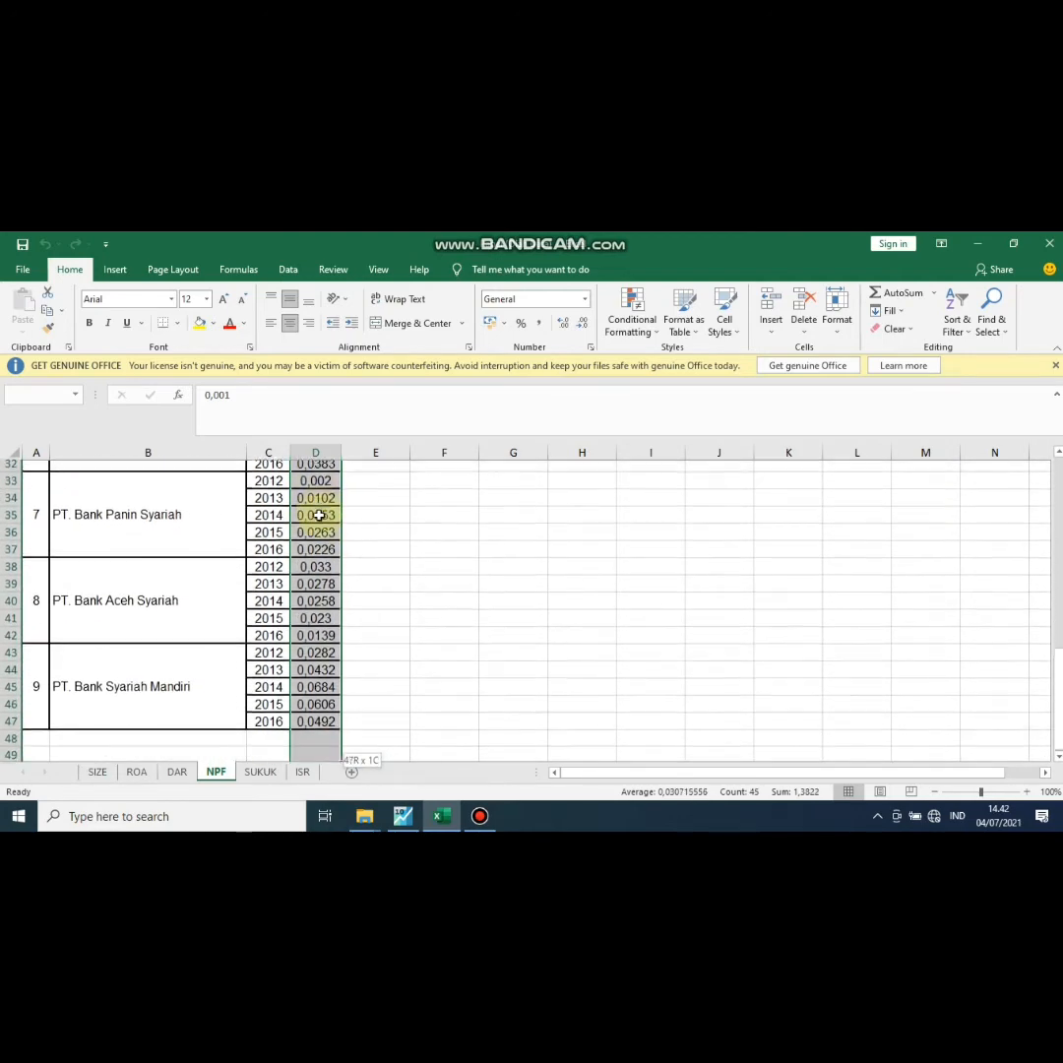
key("shift+Up")
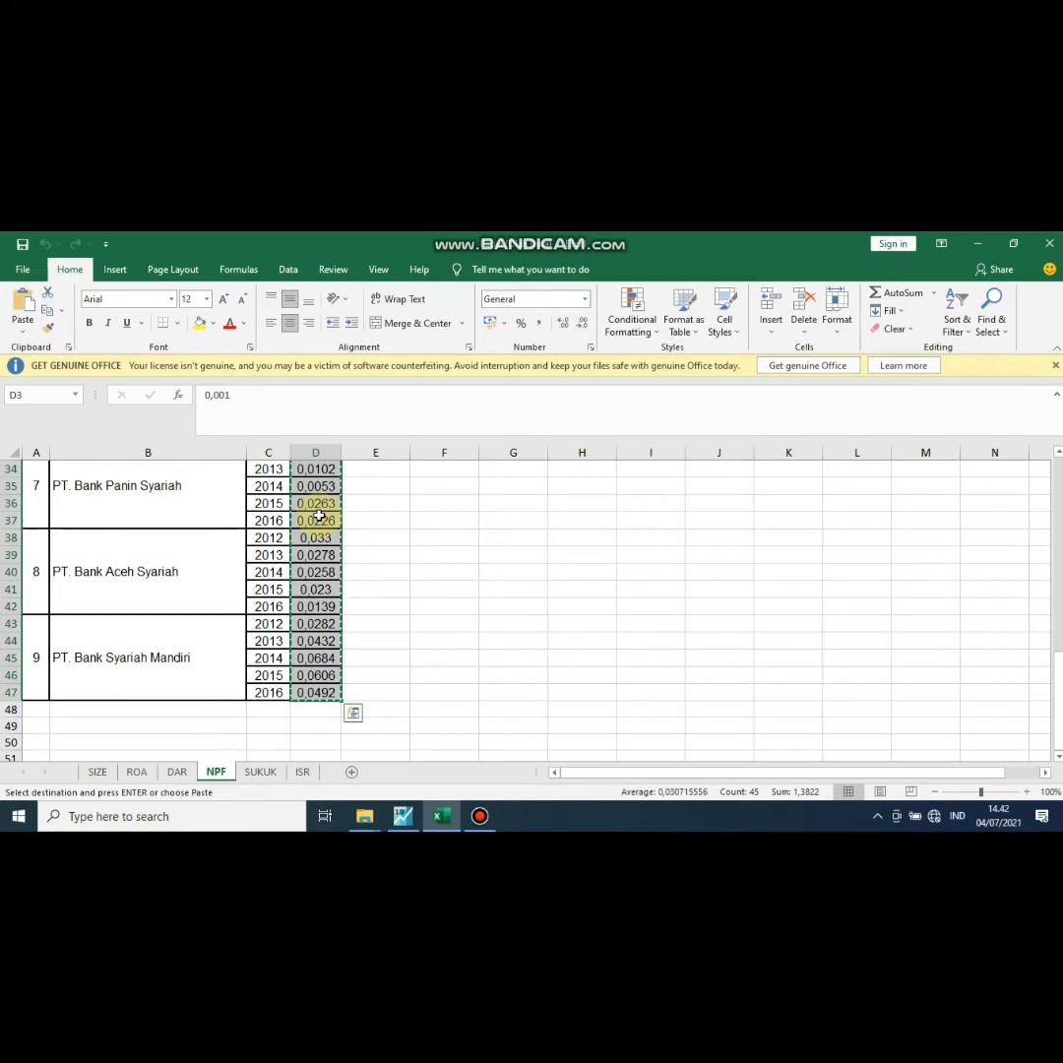
key("ctrl+c")
Return to EViews, turn on edit mode for the npf series and paste the copied values from observation 1-12
left_click(402, 816)
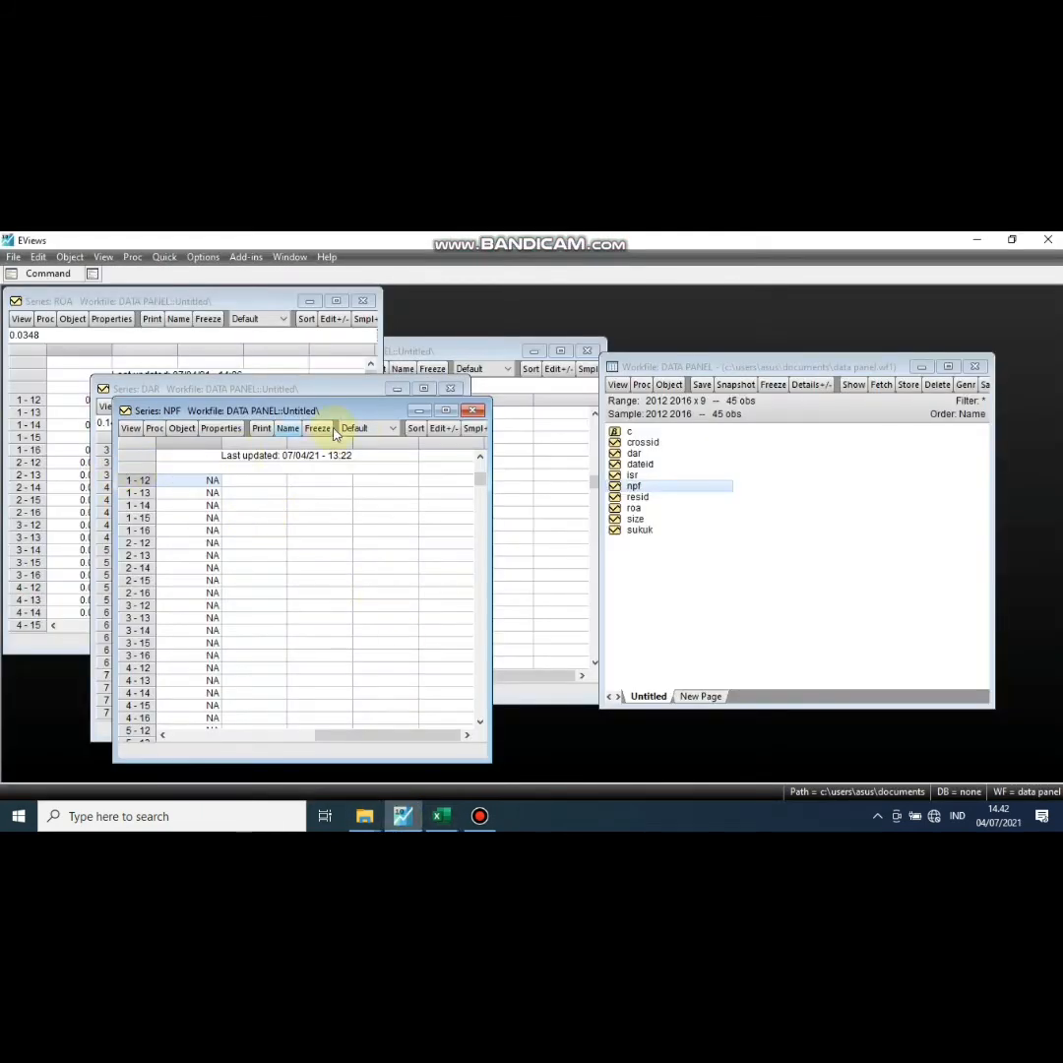
left_click(444, 428)
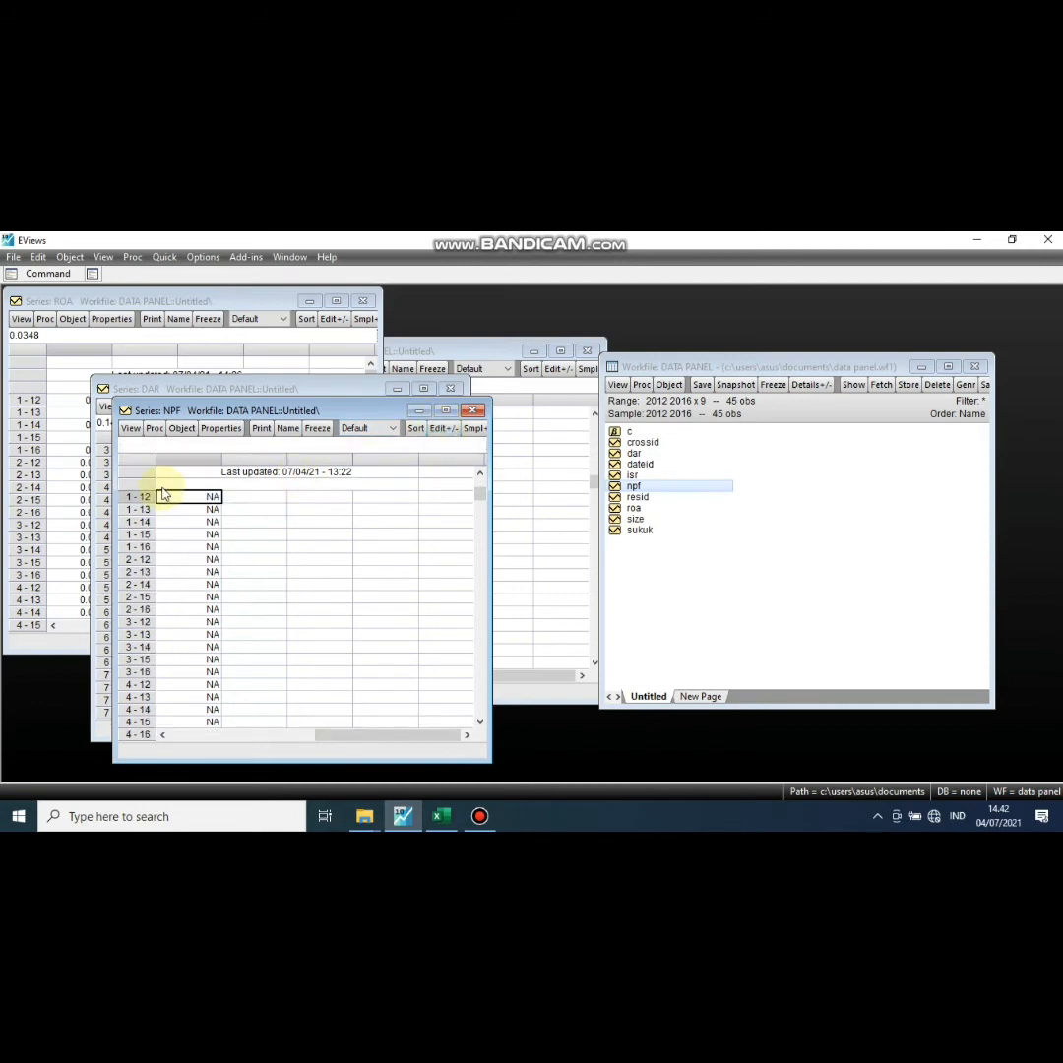
key("ctrl+v")
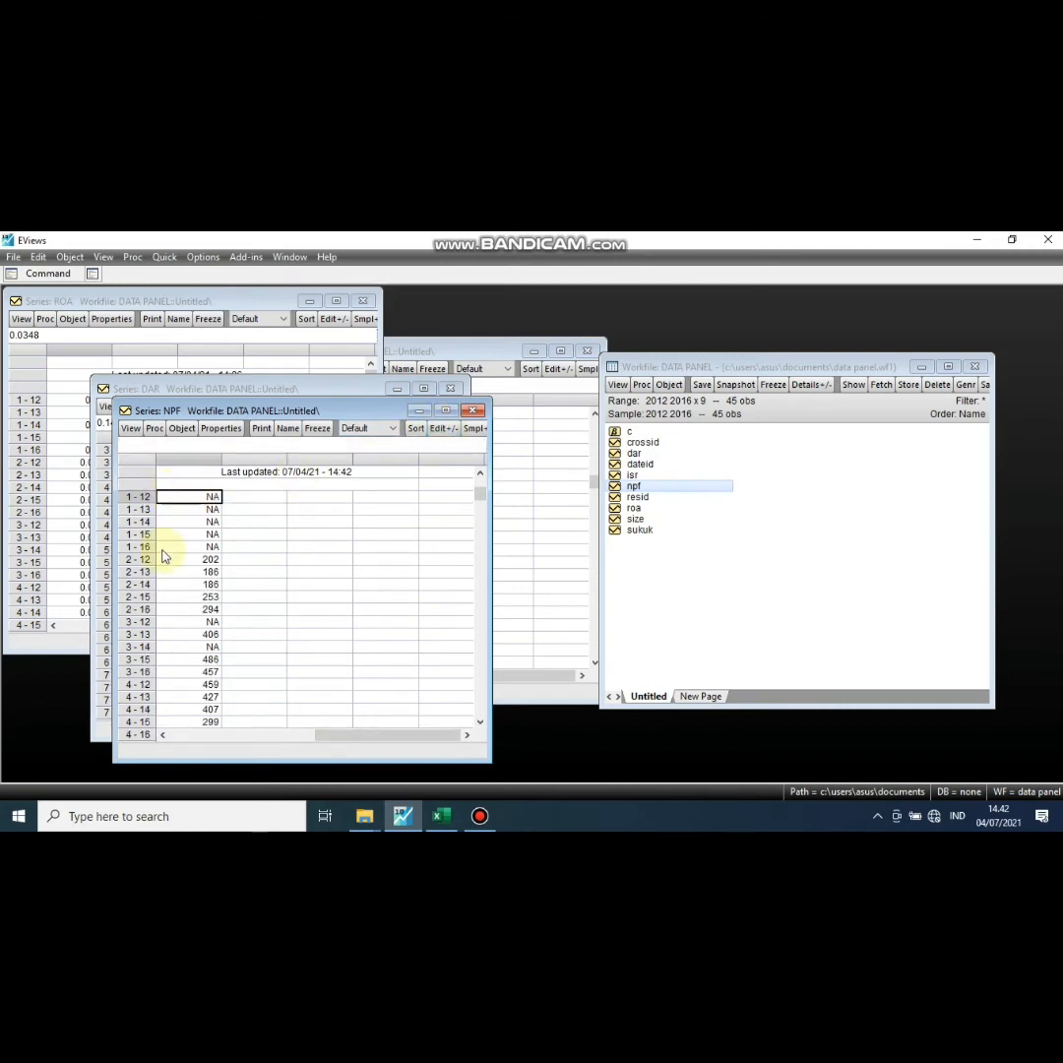
Review the npf series values and compare them with the NPF sheet in Excel for all nine banks
scroll(258, 535, "down", 4)
scroll(256, 537, "up", 2)
scroll(251, 537, "up", 2)
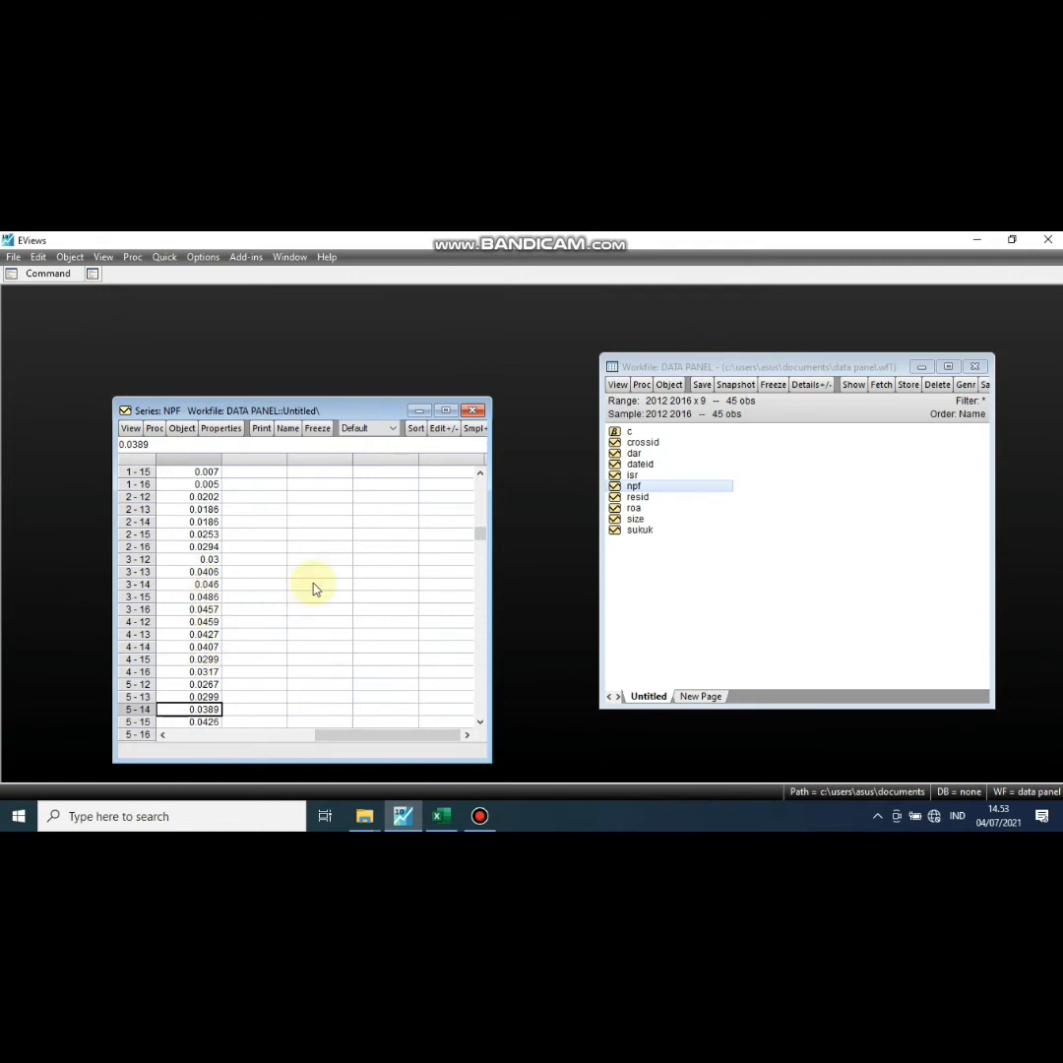
scroll(308, 596, "up", 3)
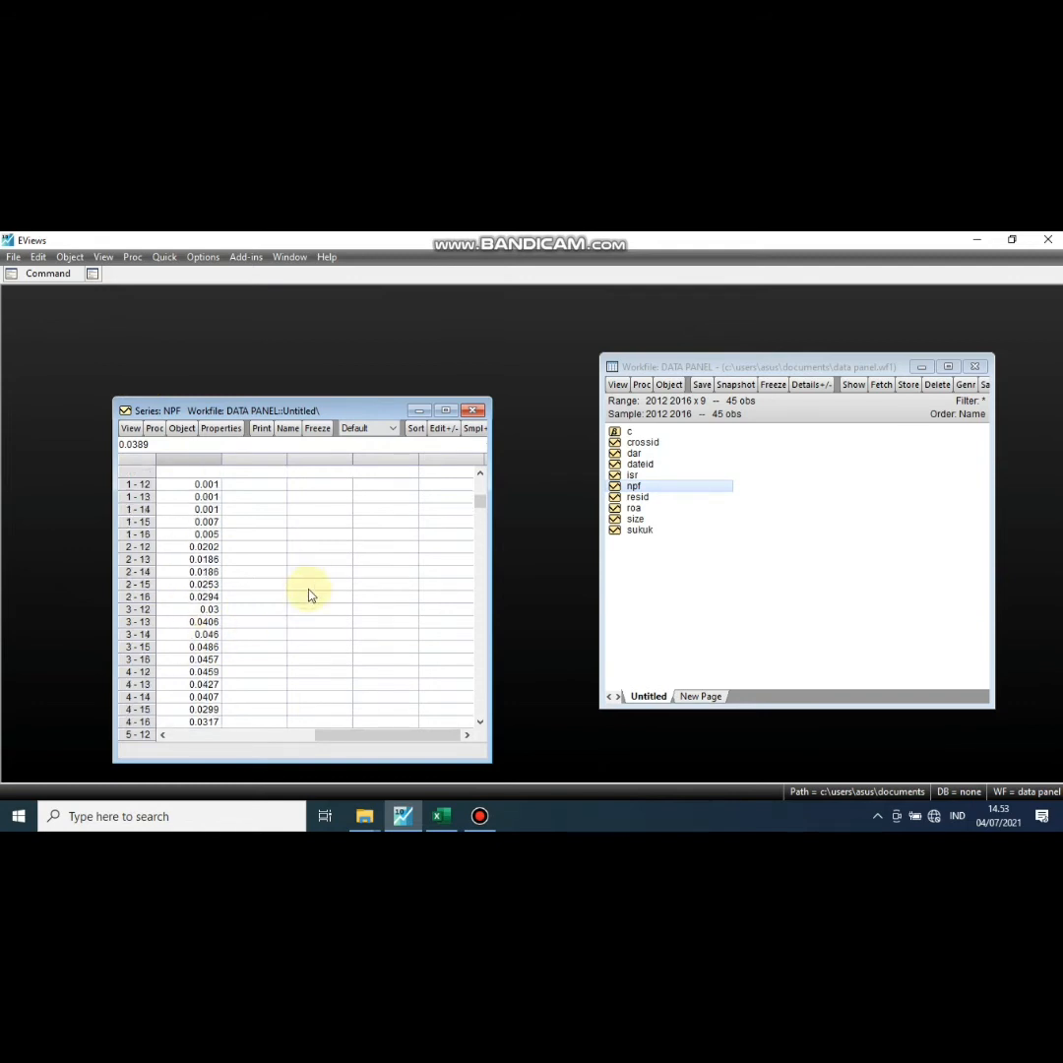
scroll(278, 615, "down", 3)
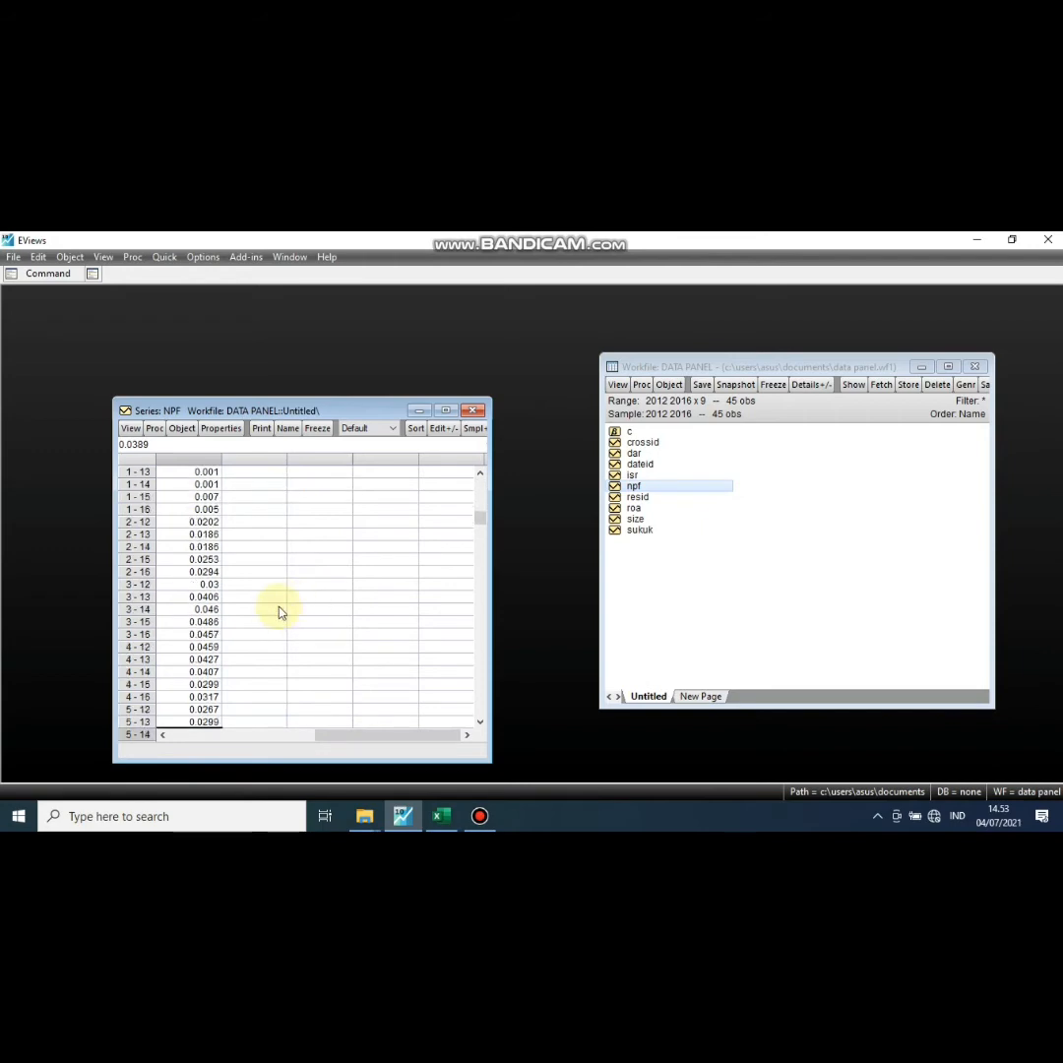
left_click(440, 816)
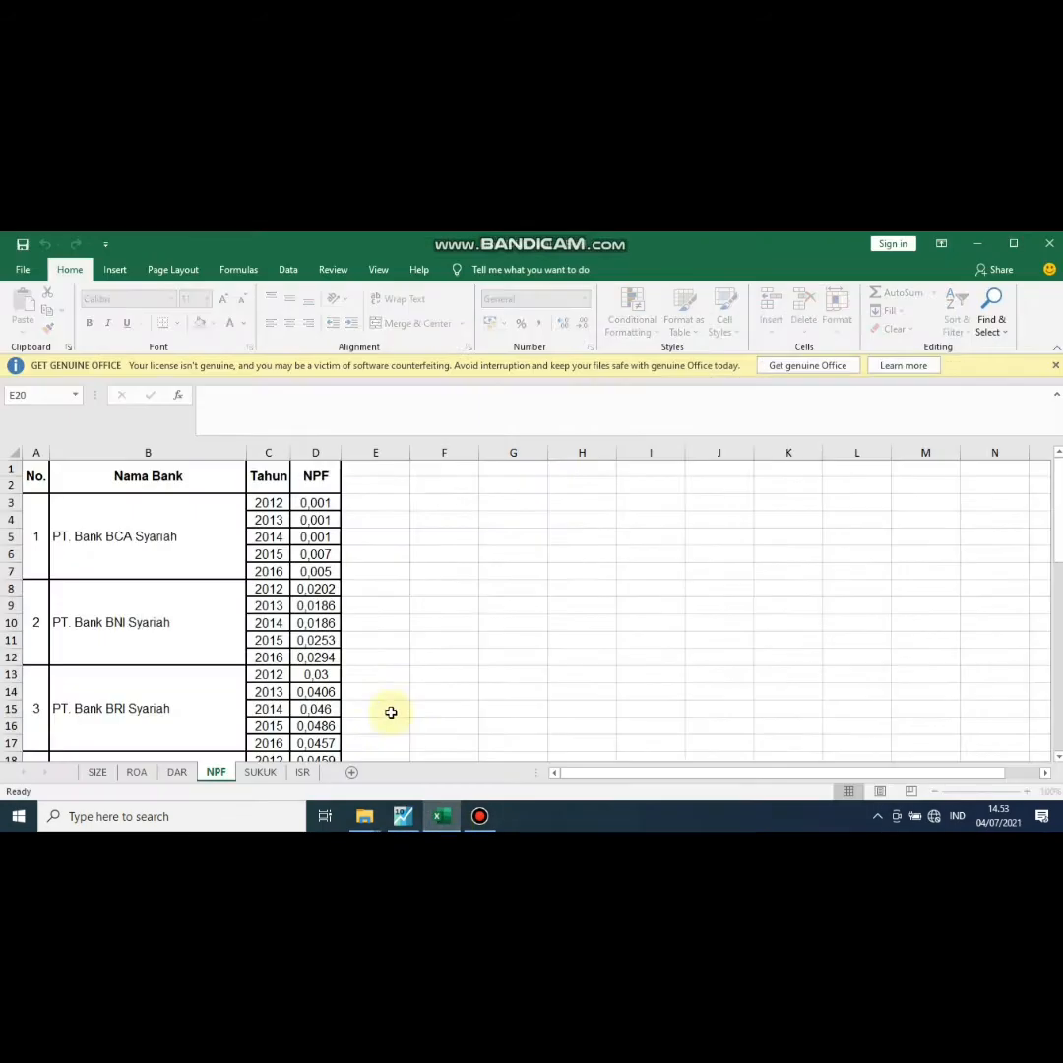
scroll(337, 599, "down", 3)
scroll(334, 600, "down", 4)
scroll(325, 610, "up", 7)
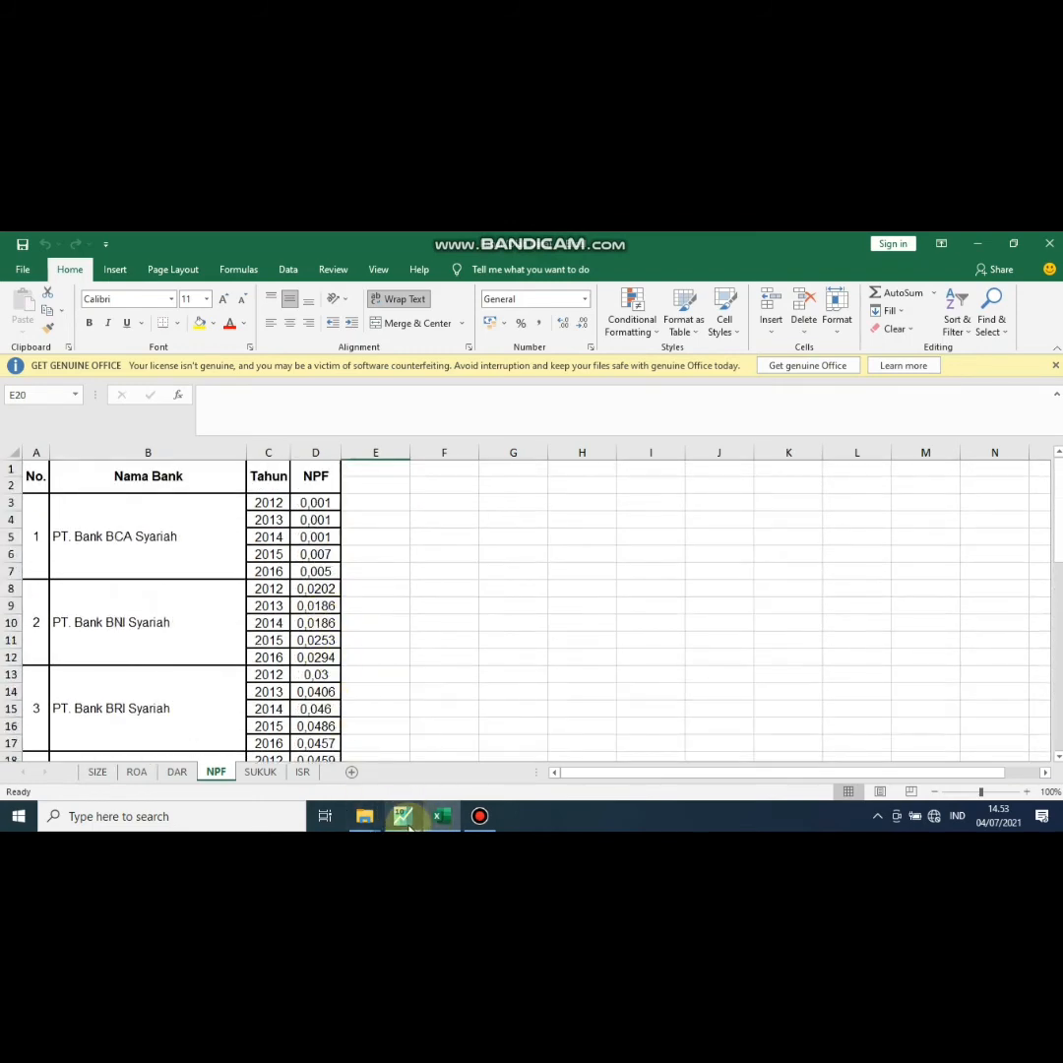
Return to EViews, close the npf series and open the sukuk series
left_click(402, 816)
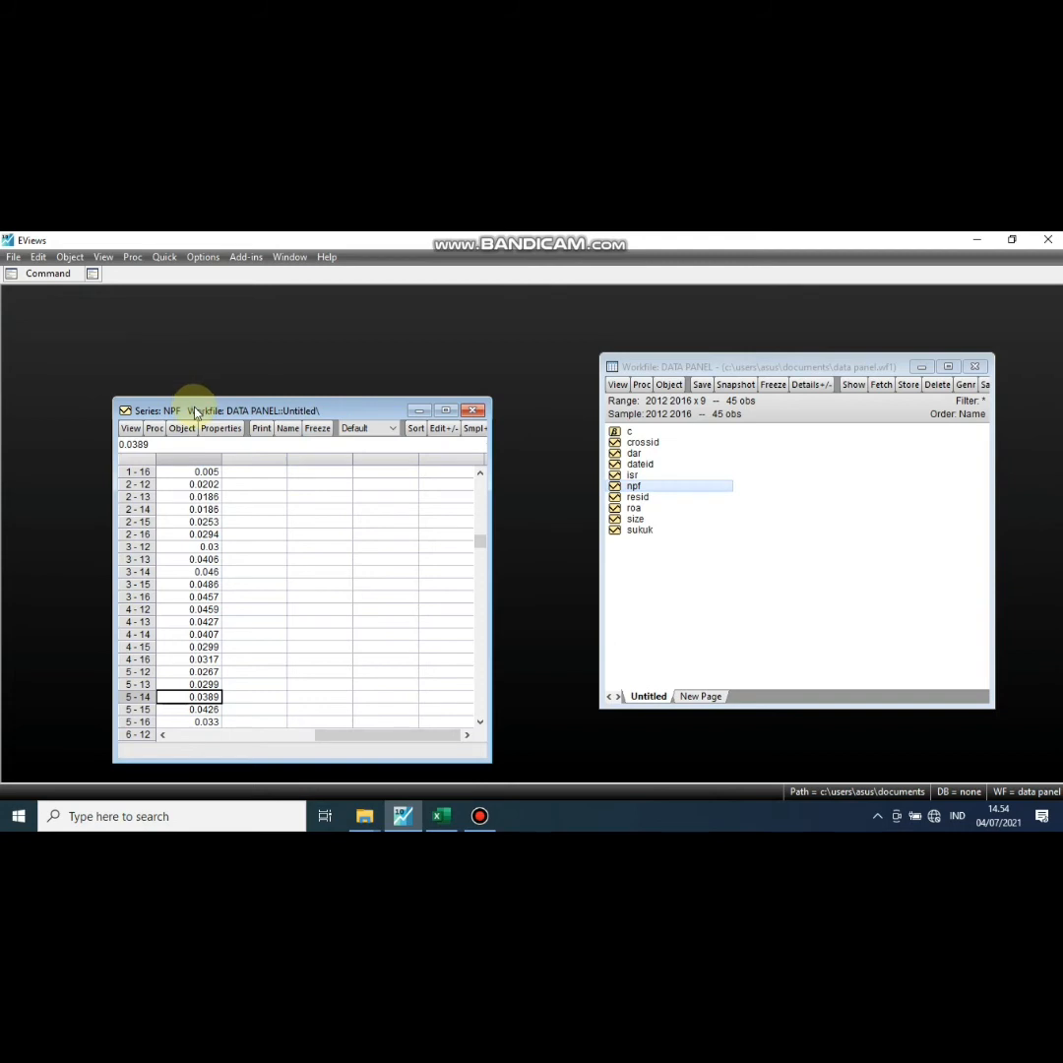
left_click(476, 410)
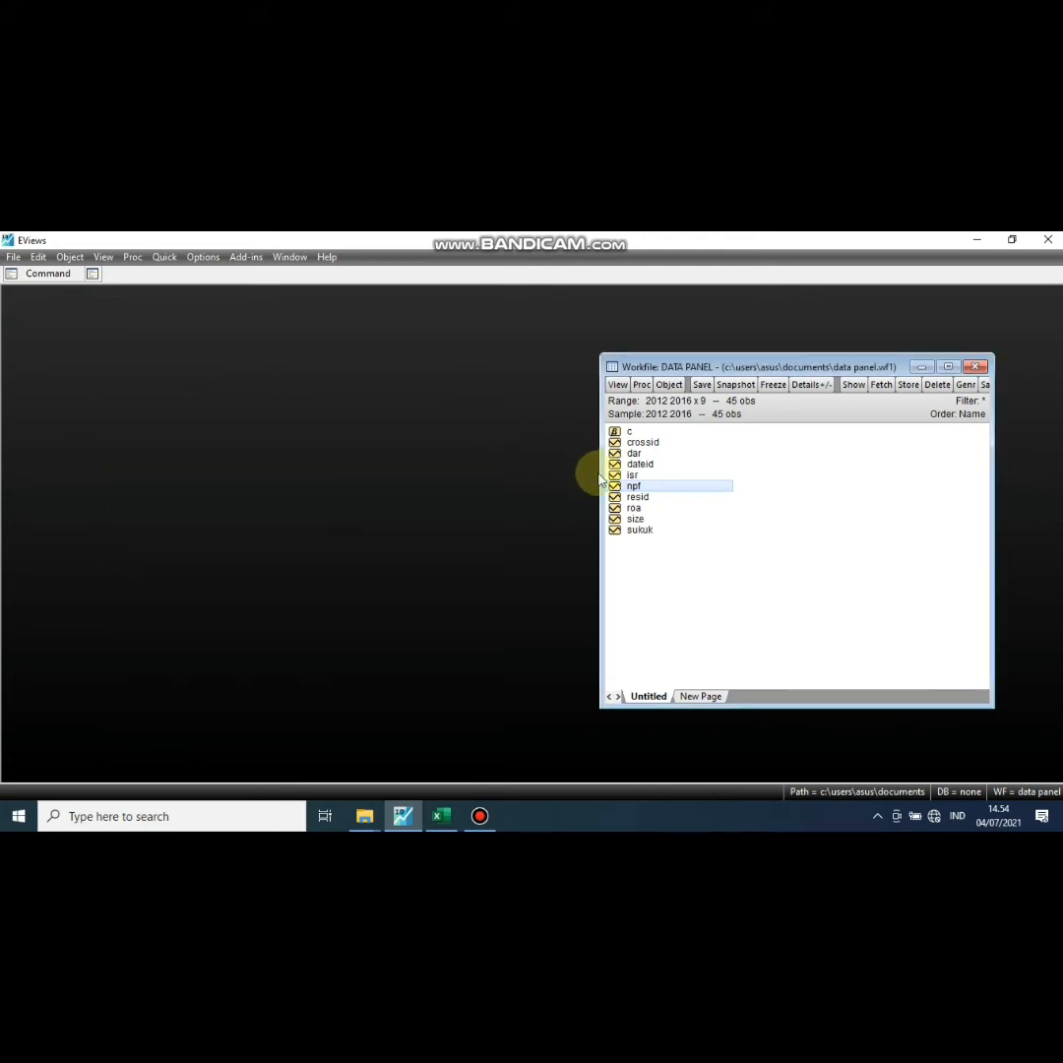
double_click(642, 531)
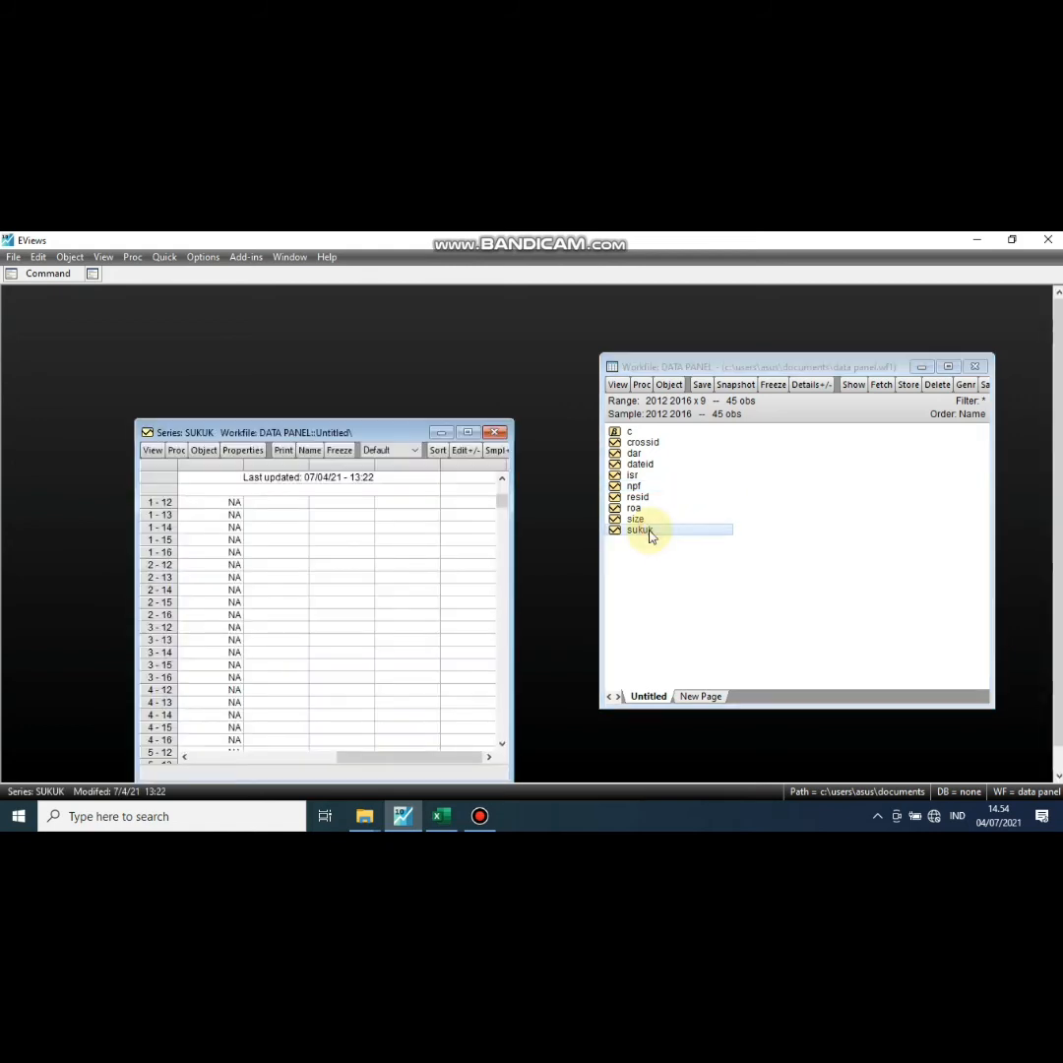
scroll(306, 549, "down", 2)
scroll(289, 589, "up", 2)
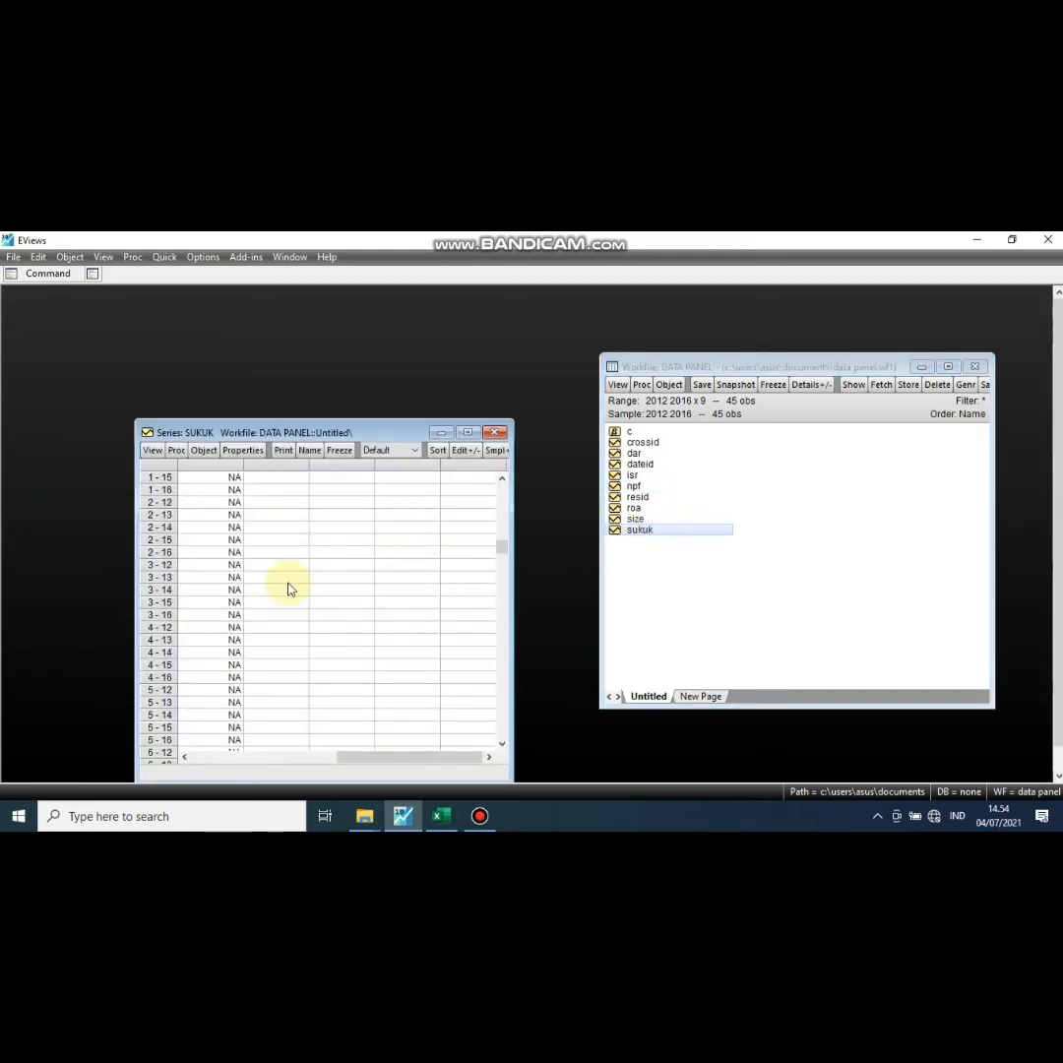
Switch to Excel and review the values on the SUKUK sheet for all nine banks
left_click(441, 816)
left_click(259, 772)
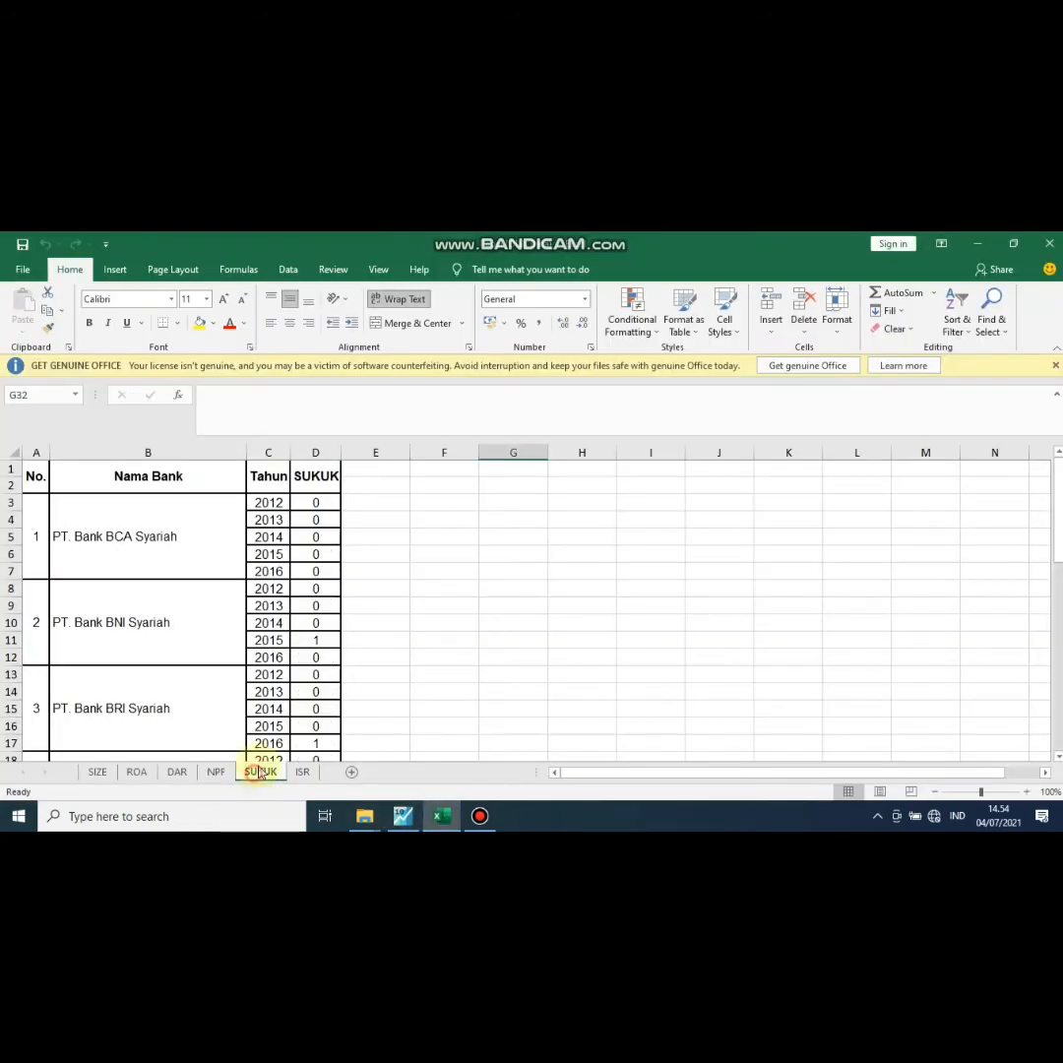
scroll(370, 625, "down", 7)
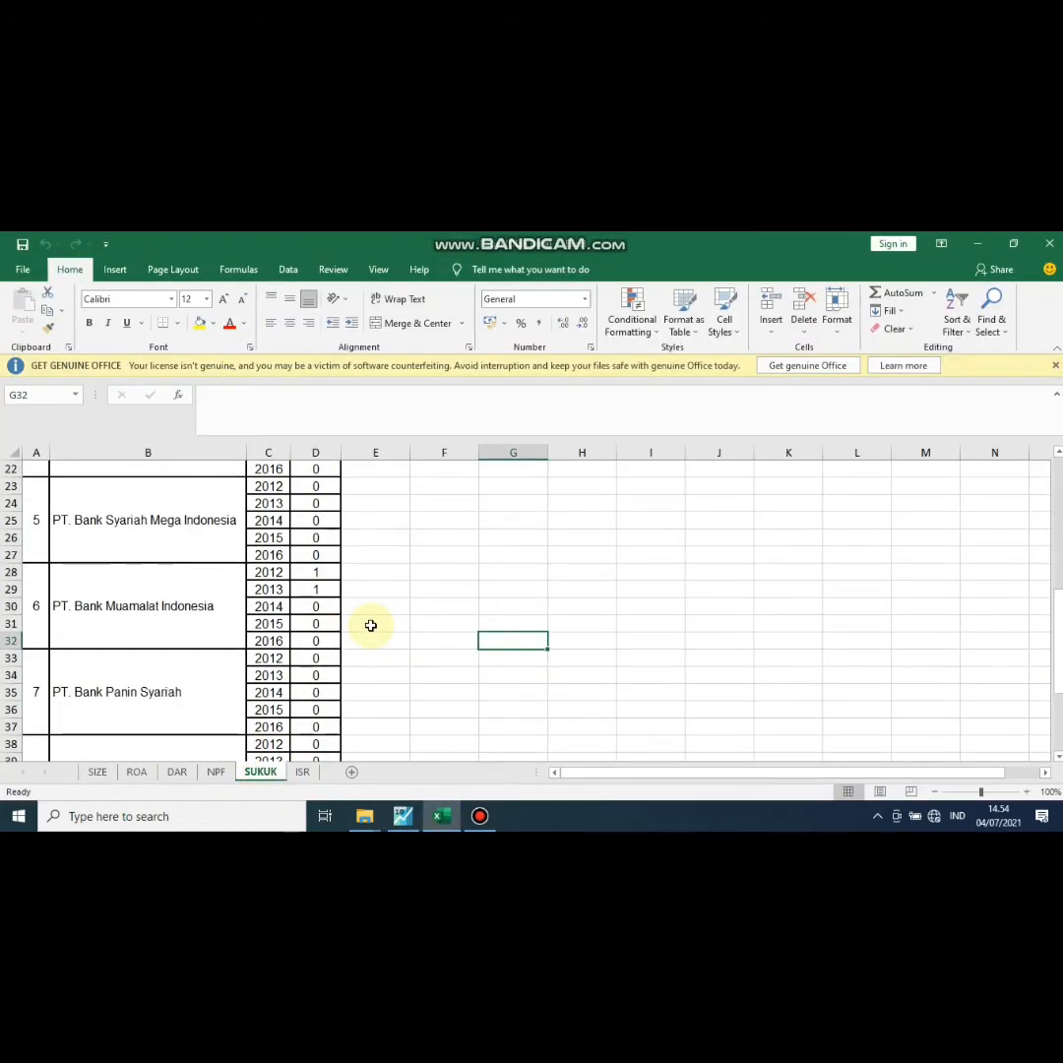
scroll(370, 625, "up", 7)
scroll(365, 635, "down", 8)
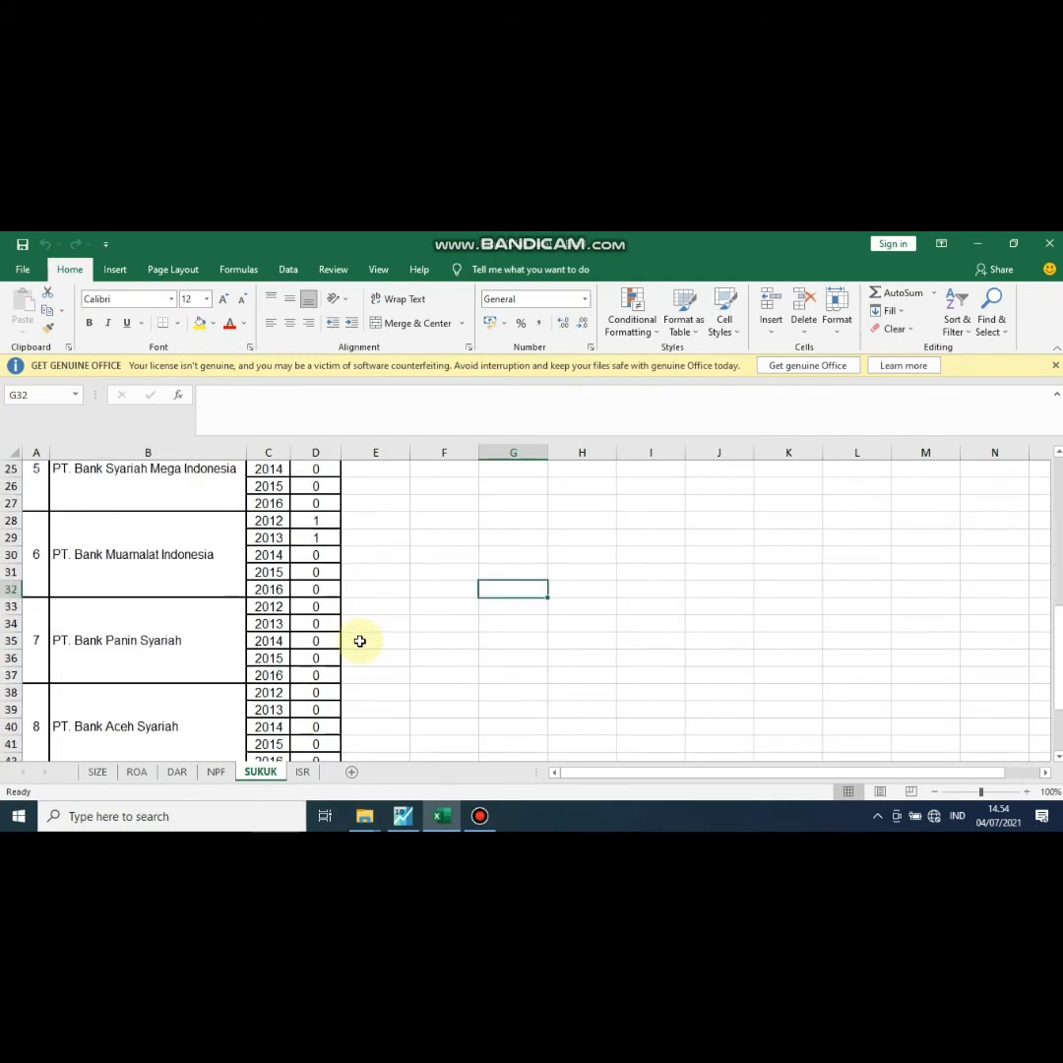
scroll(359, 642, "down", 6)
scroll(356, 644, "up", 13)
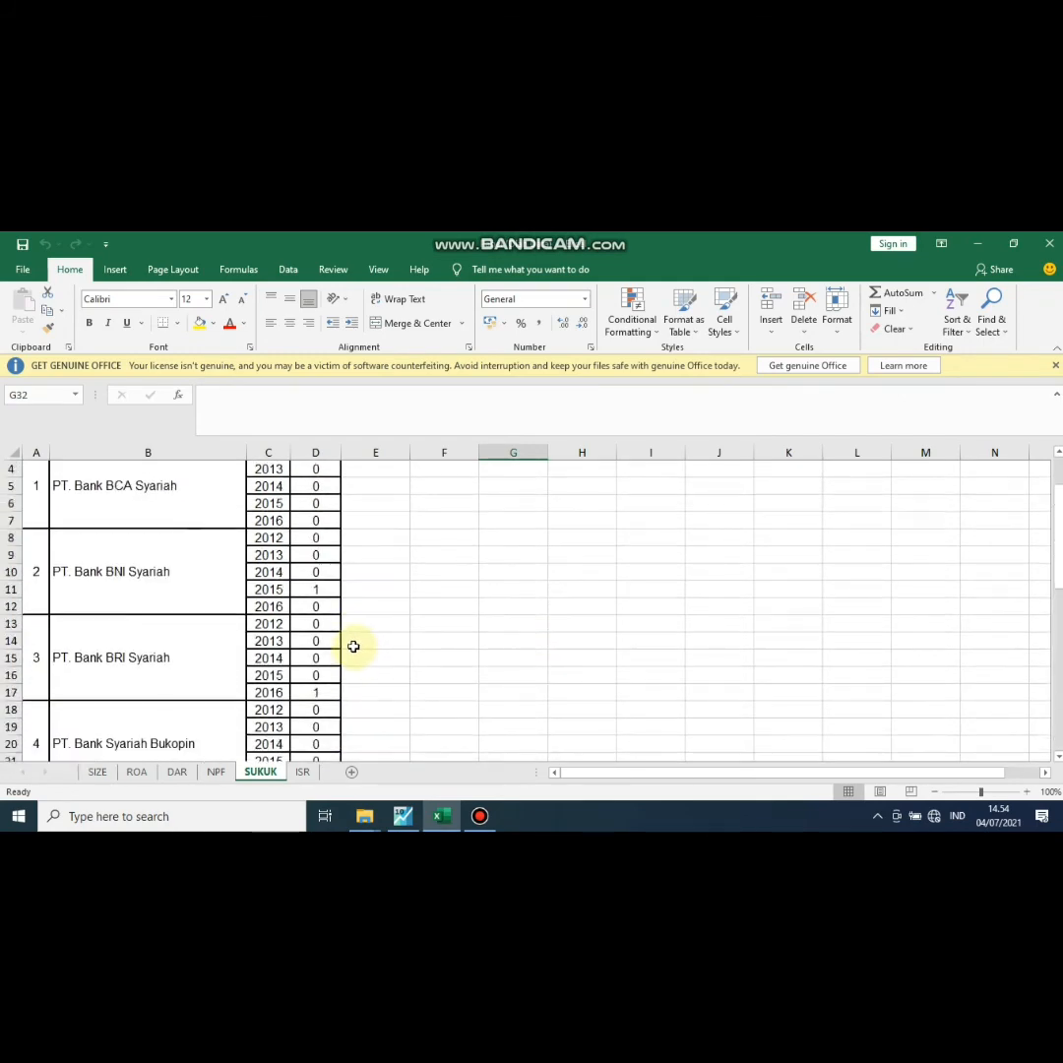
scroll(353, 644, "up", 1)
scroll(335, 656, "down", 10)
scroll(332, 658, "down", 2)
scroll(313, 660, "up", 11)
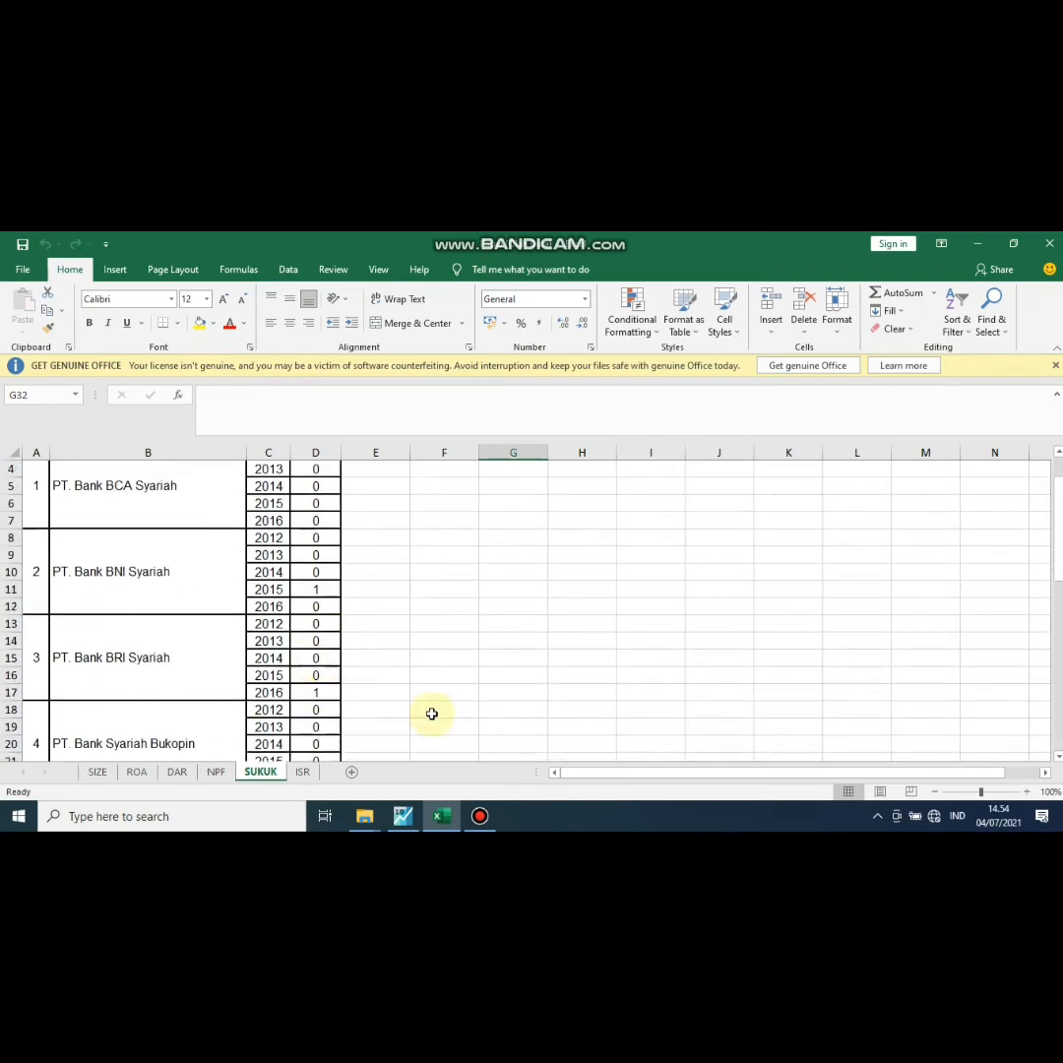
Select observation 1-12 of the sukuk series in EViews, then copy cells D3:D47 from Excel's SUKUK sheet
left_click(440, 820)
left_click(229, 504)
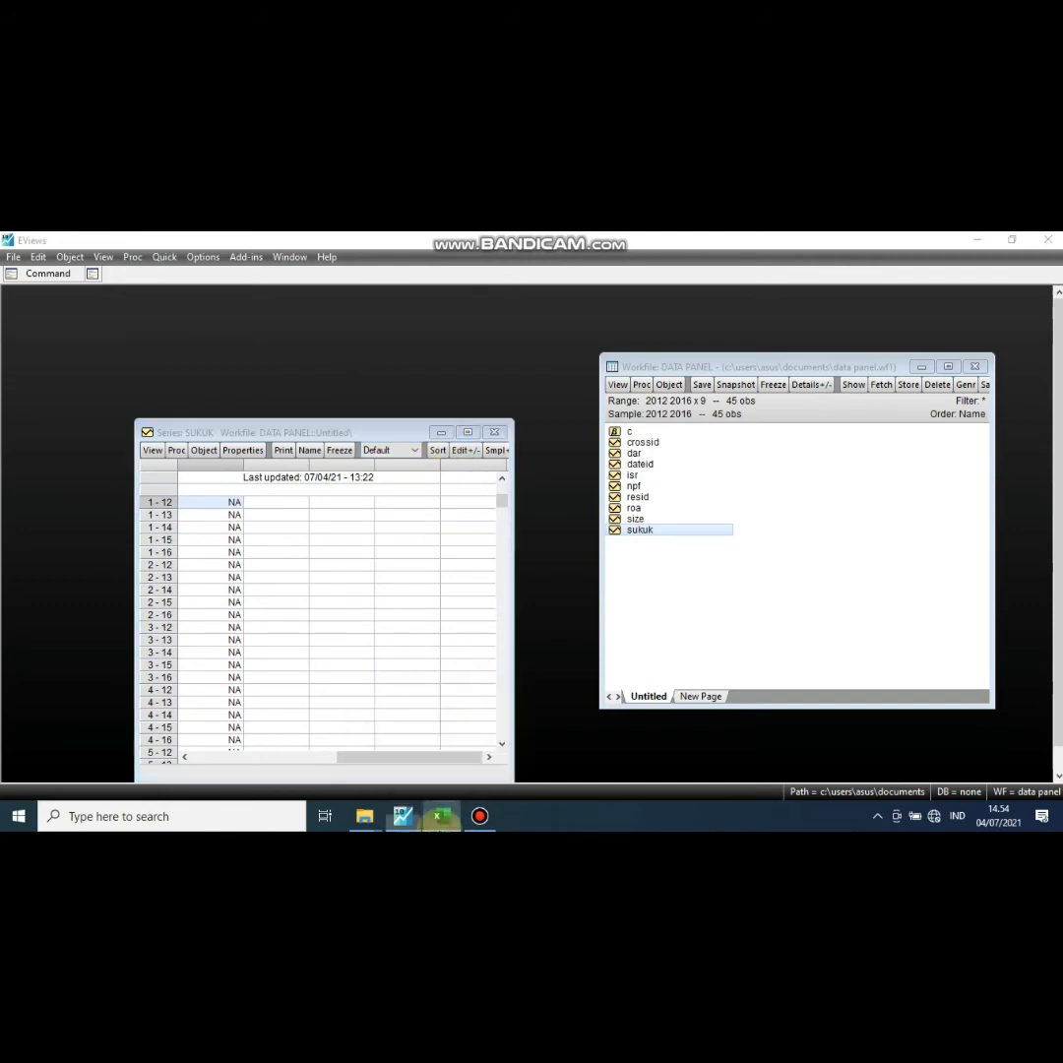
left_click(374, 694)
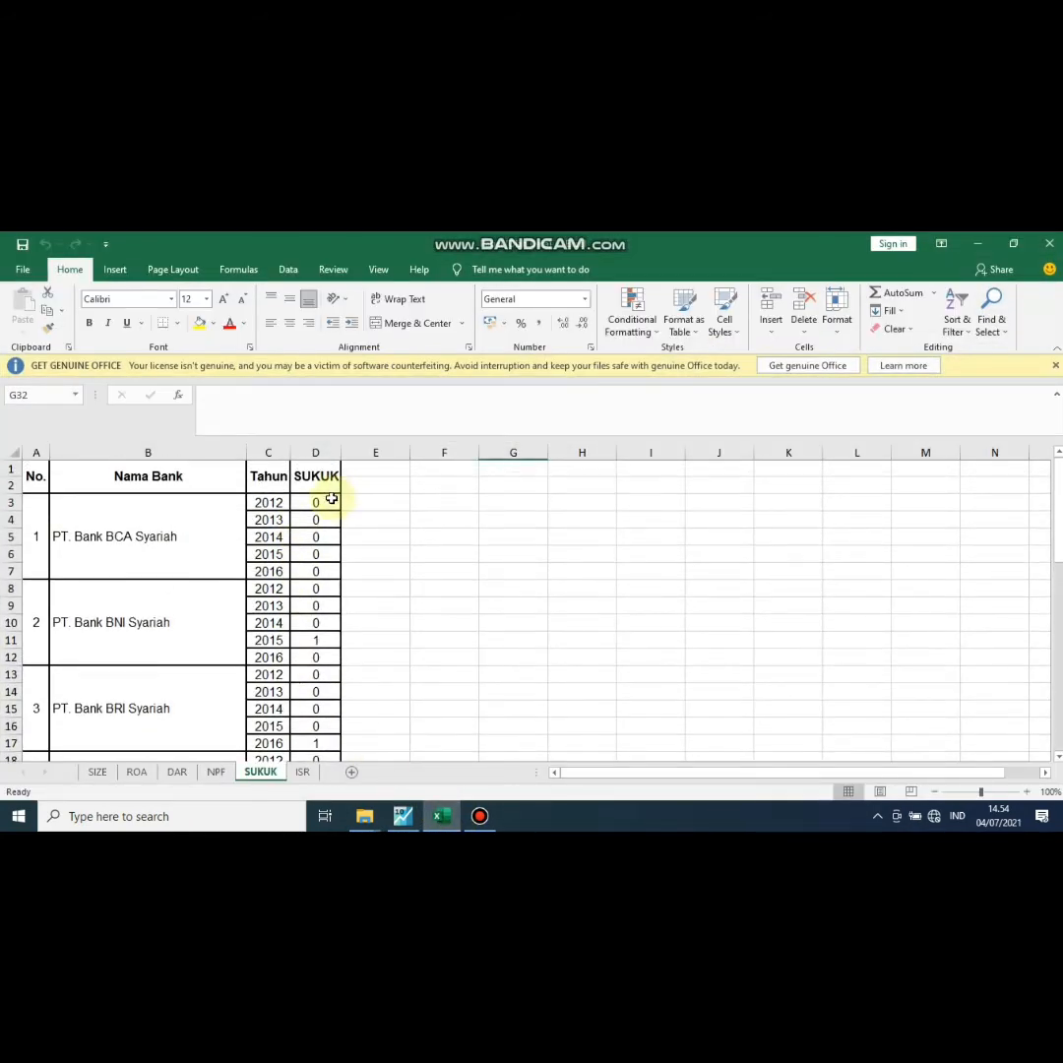
left_click(332, 500)
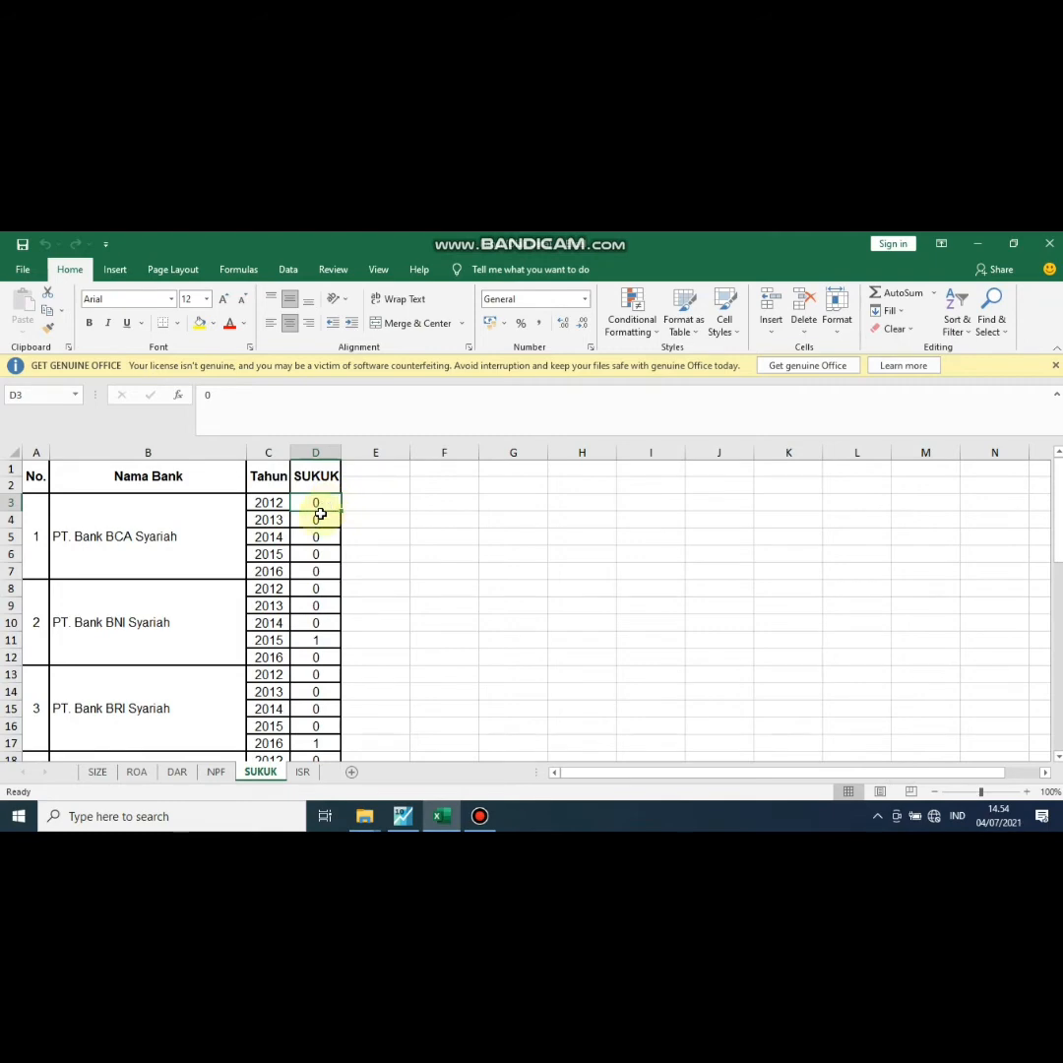
left_click_drag(320, 513, 320, 514)
left_click_drag(320, 513, 320, 513)
key("ctrl+c")
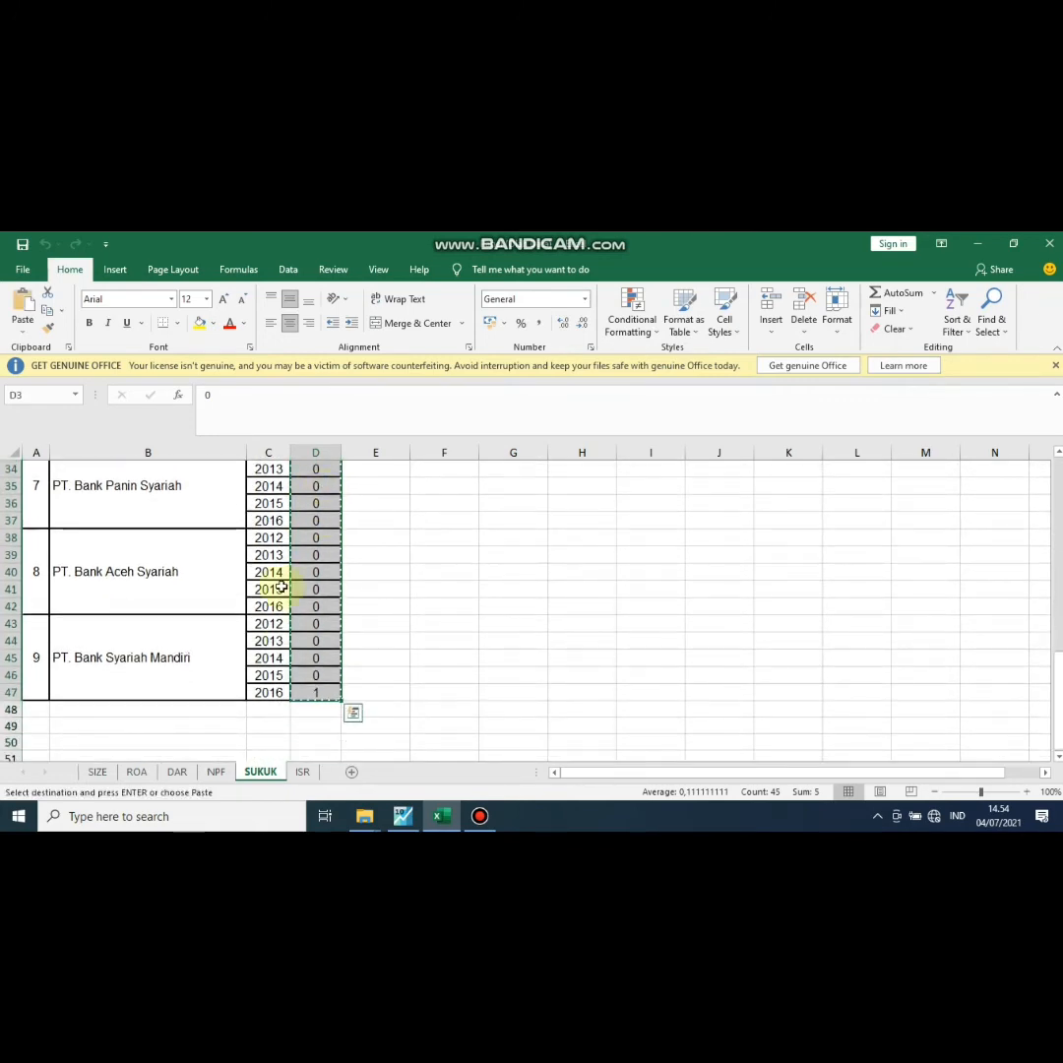
Return to EViews, turn on edit mode for the sukuk series and paste the copied values from observation 1-12, checking them through 9-16
left_click(403, 817)
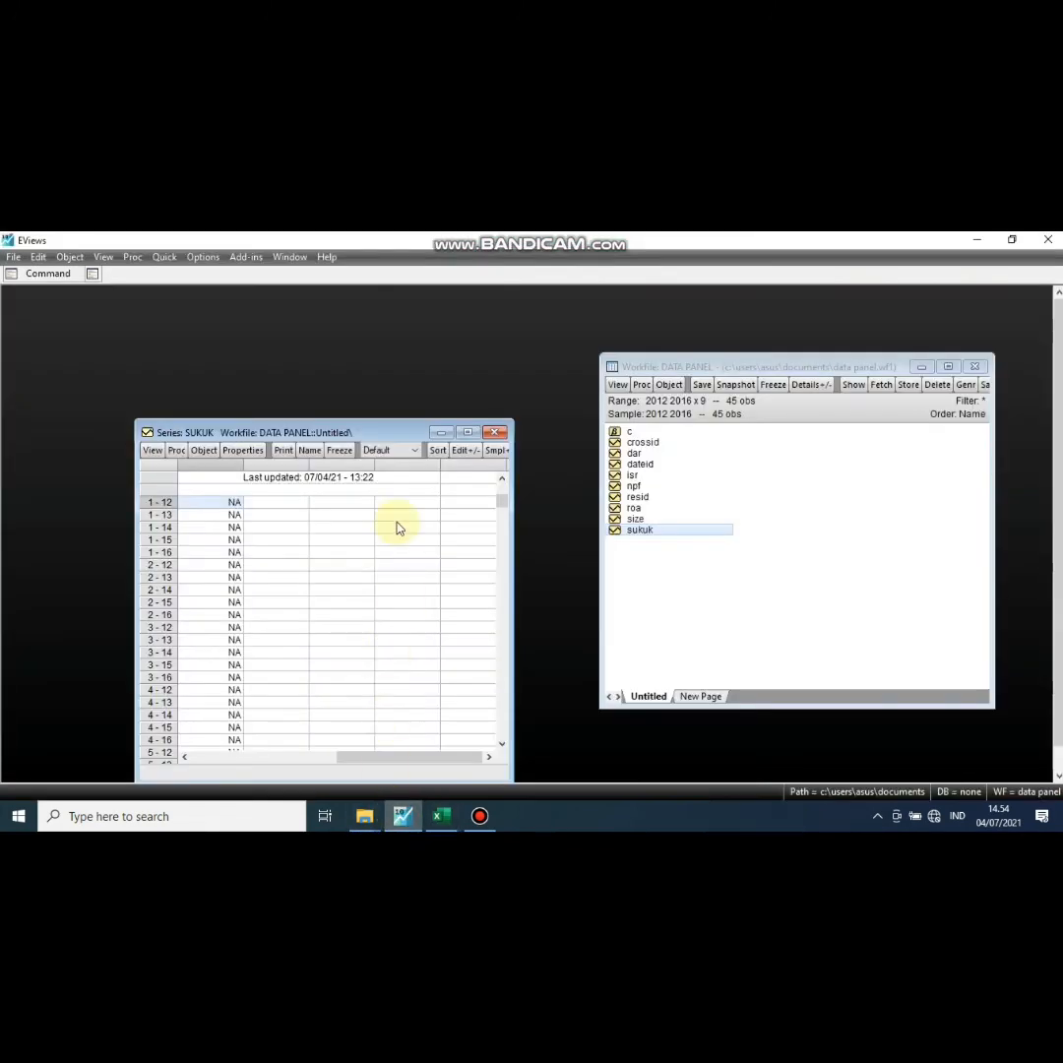
left_click(465, 451)
left_click(222, 521)
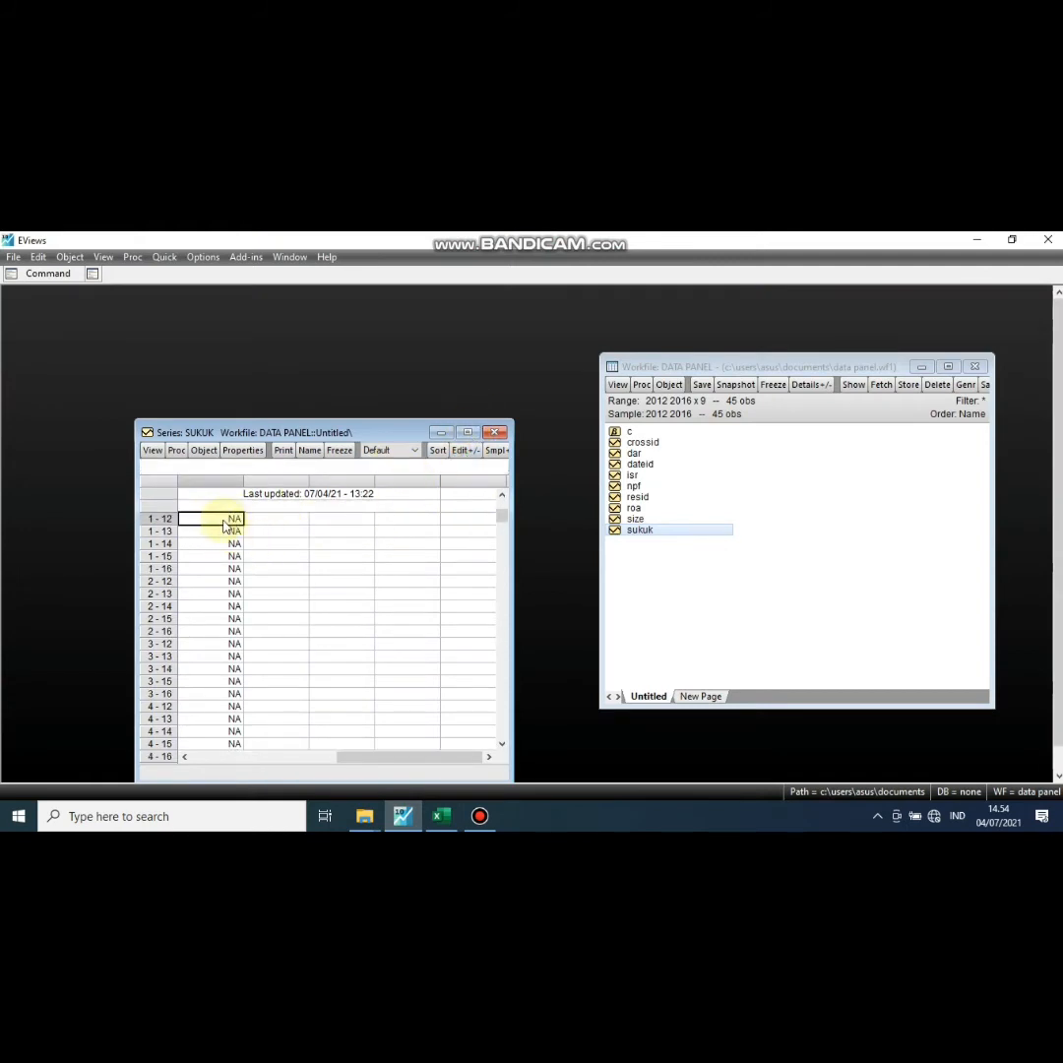
key("ctrl+v")
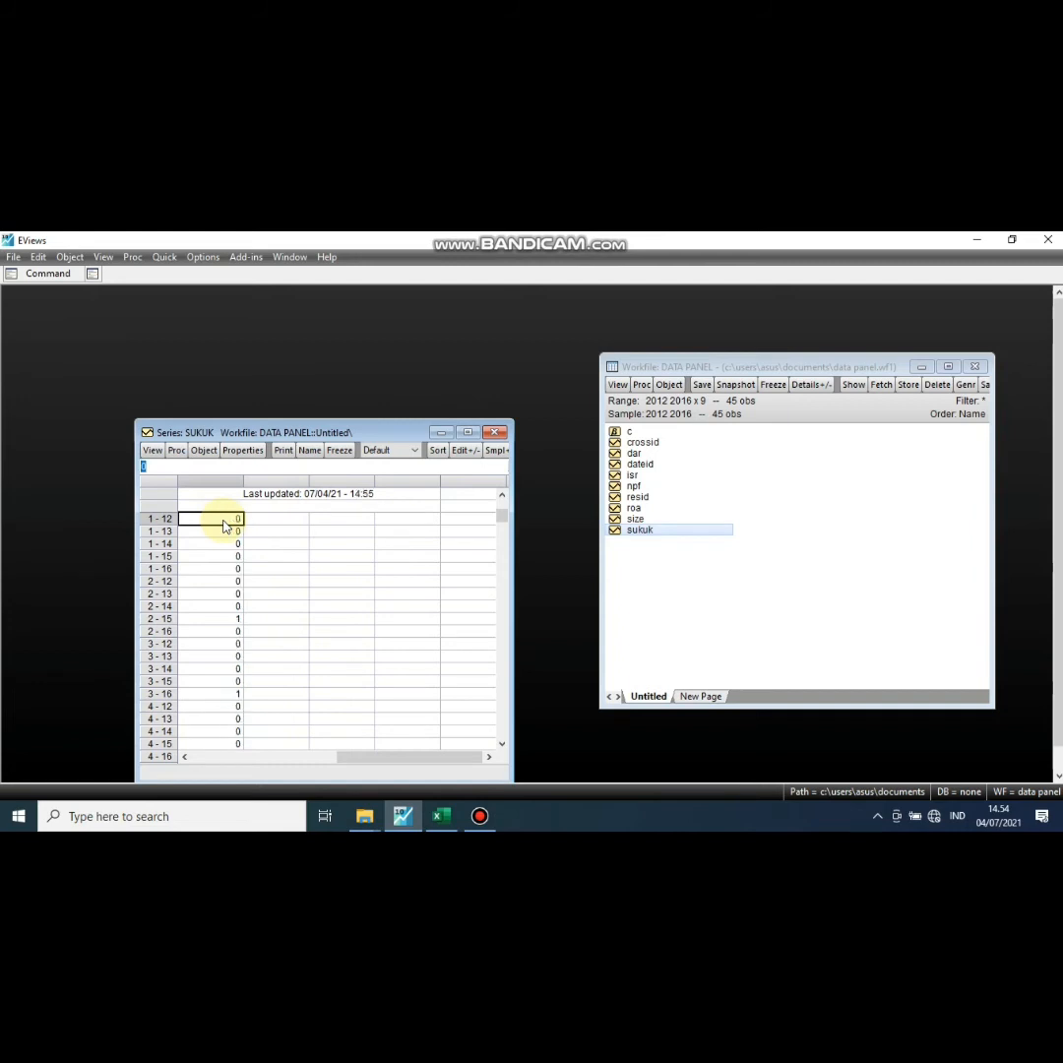
scroll(314, 548, "down", 3)
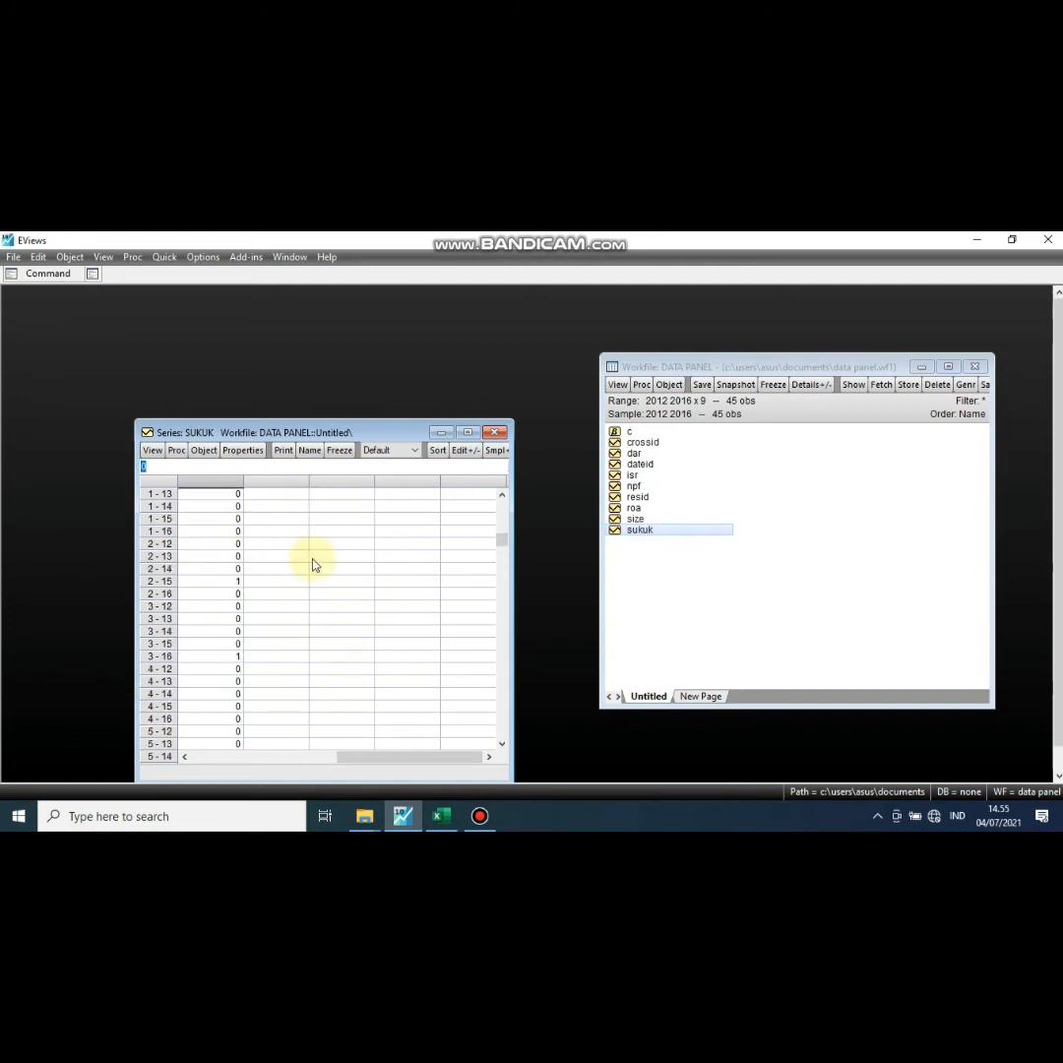
scroll(306, 614, "down", 5)
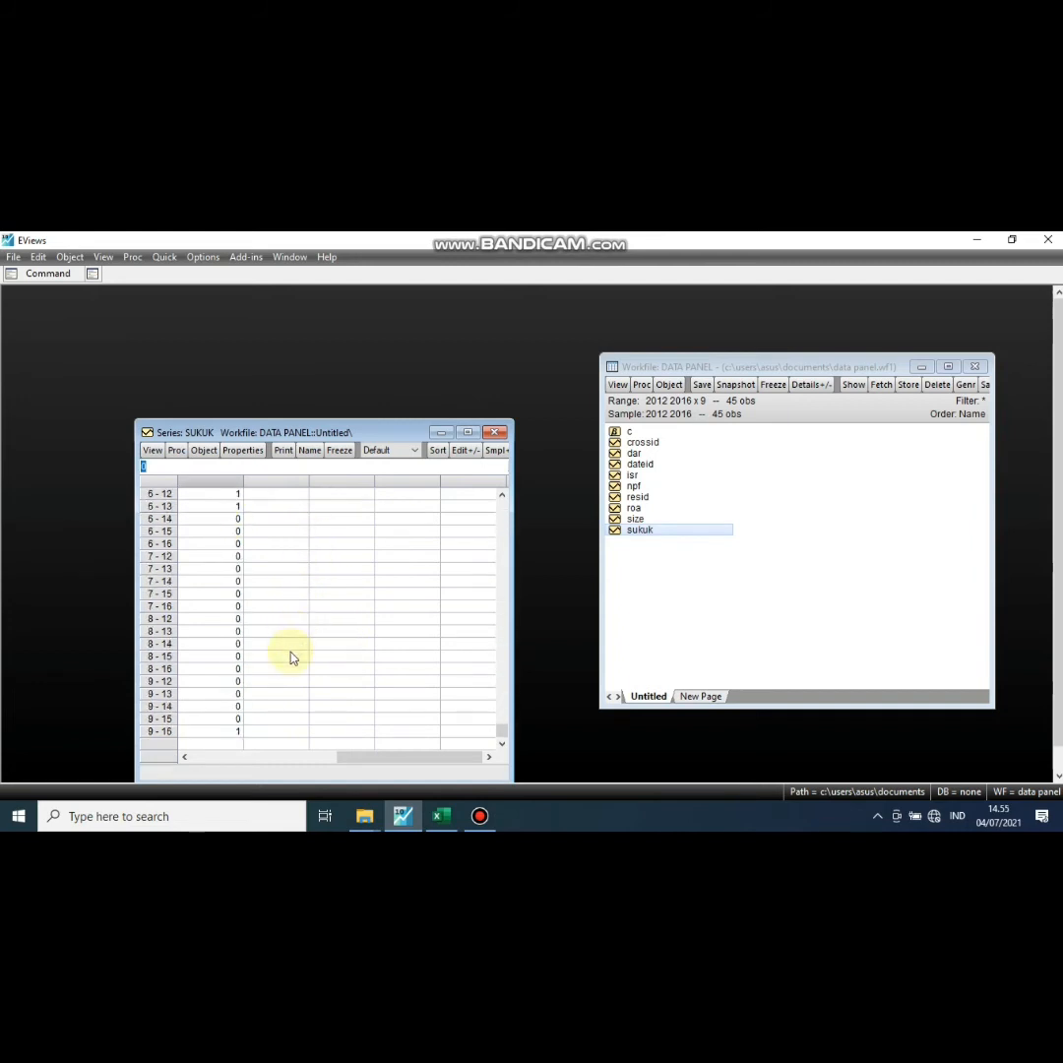
scroll(292, 658, "up", 4)
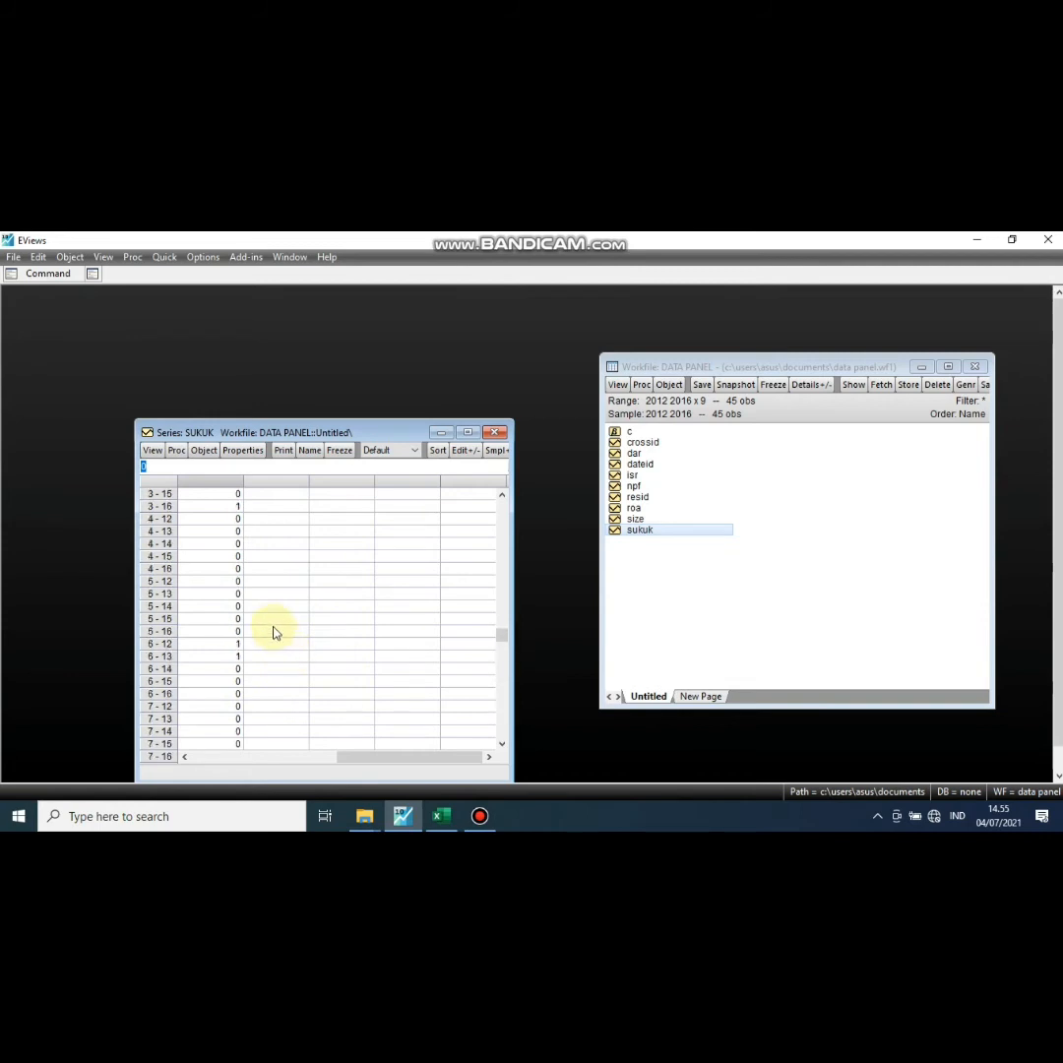
scroll(295, 621, "up", 3)
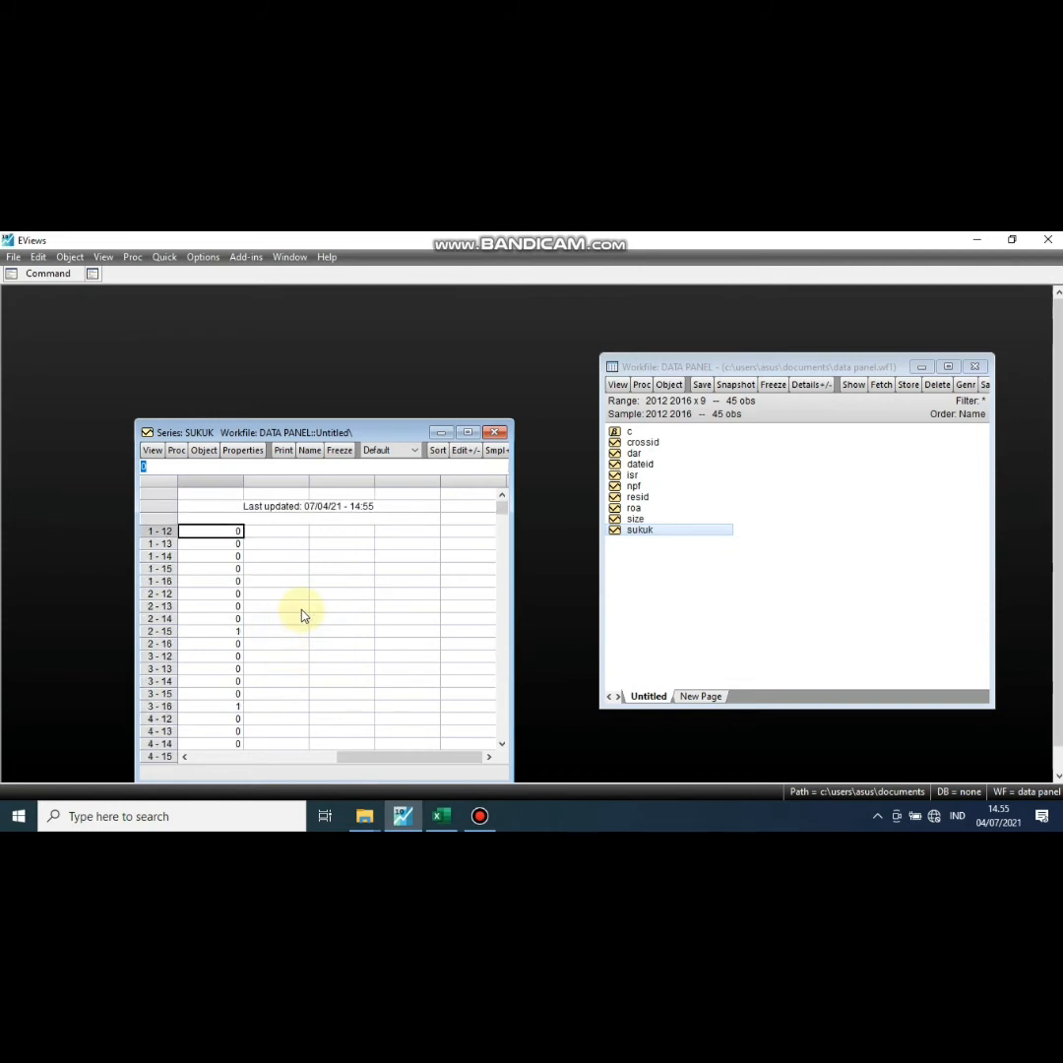
Close the sukuk series, open the isr series and move its window up so it is fully visible
left_click(495, 434)
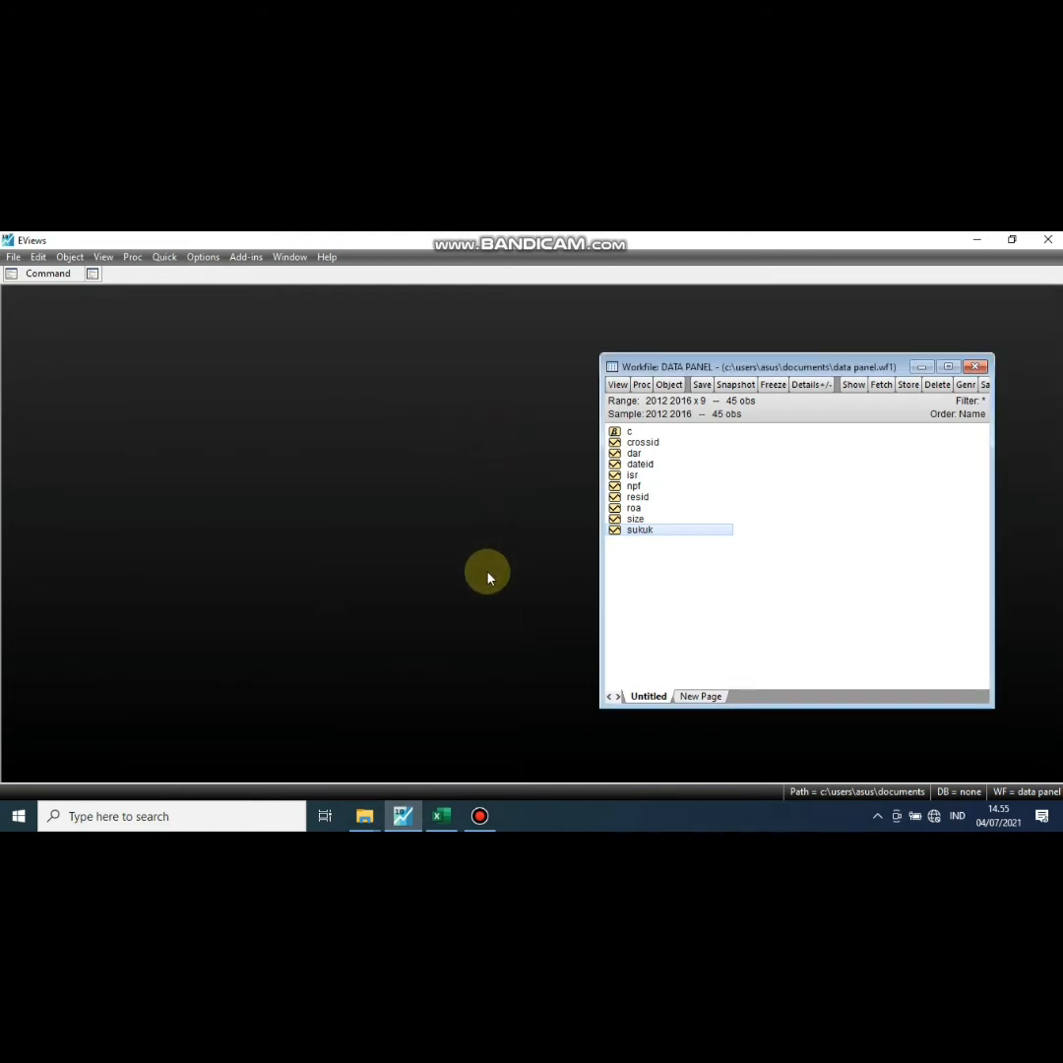
left_click(633, 476)
double_click(633, 477)
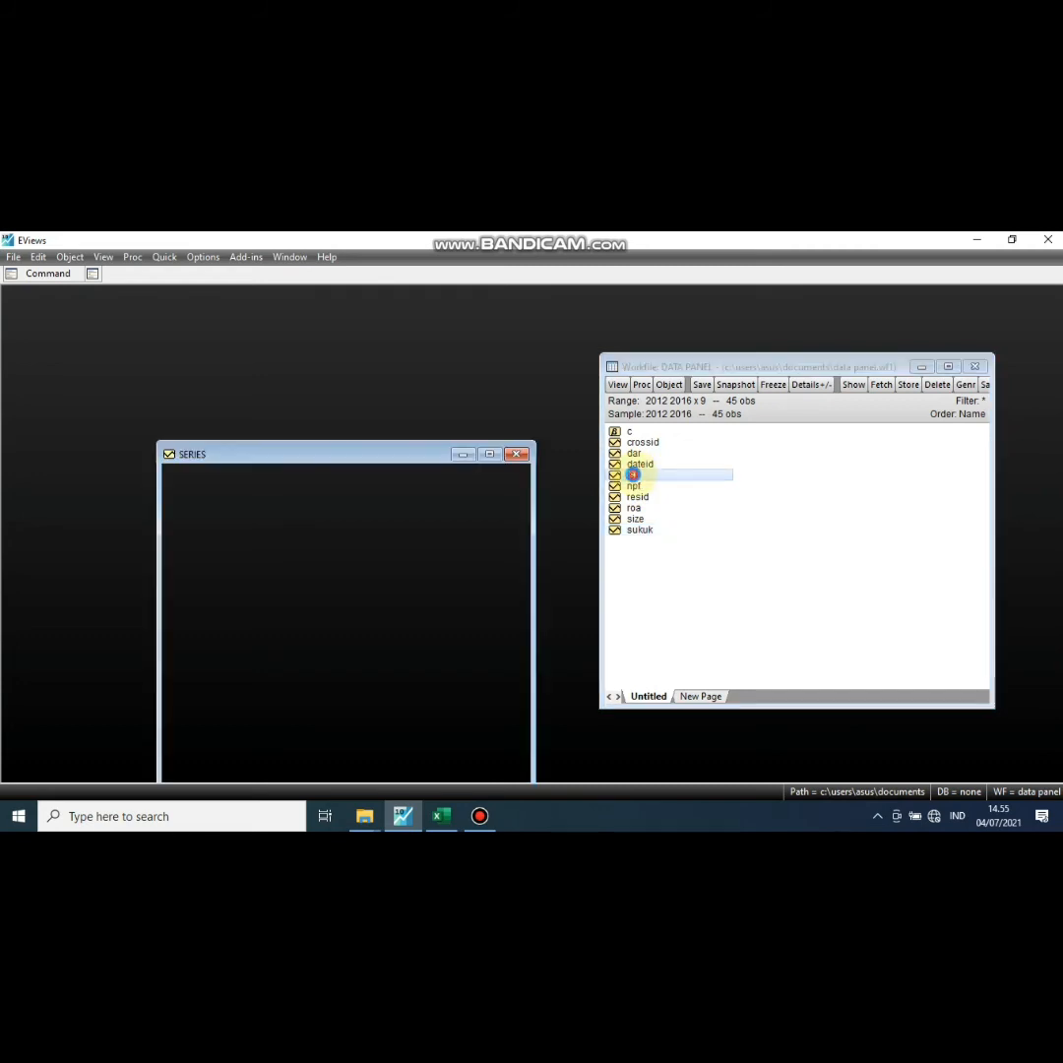
left_click_drag(404, 454, 402, 358)
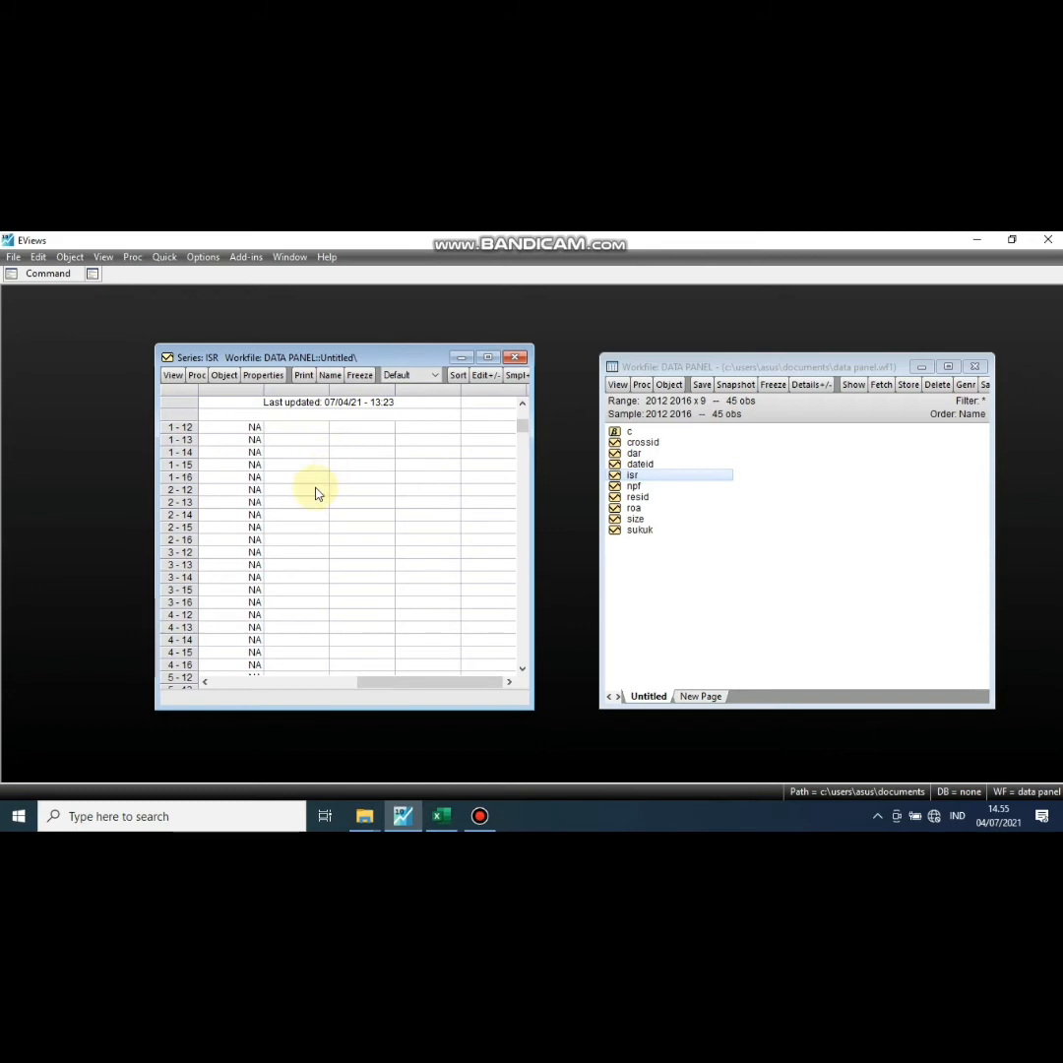
Switch to Excel and clear the pending copy selection on the SUKUK sheet
left_click(441, 816)
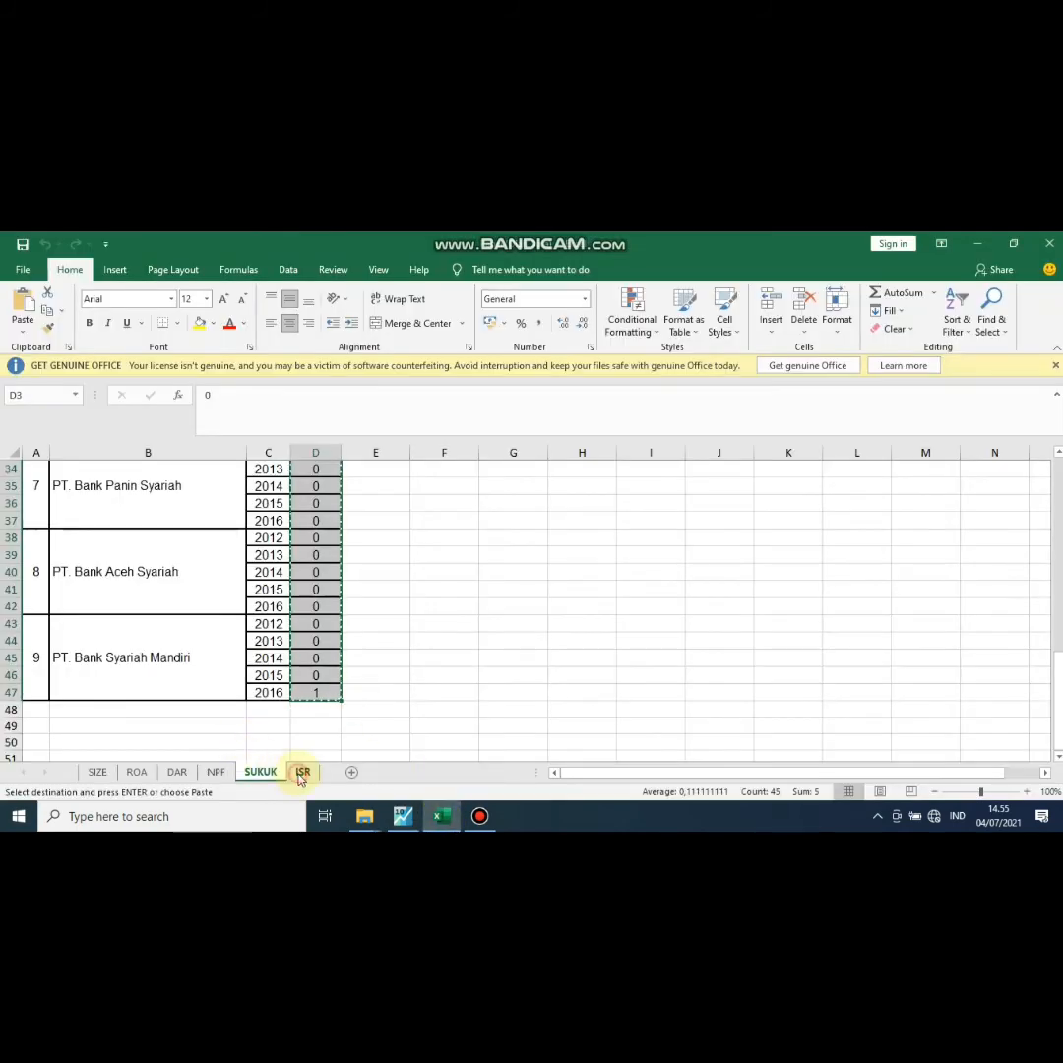
left_click(303, 772)
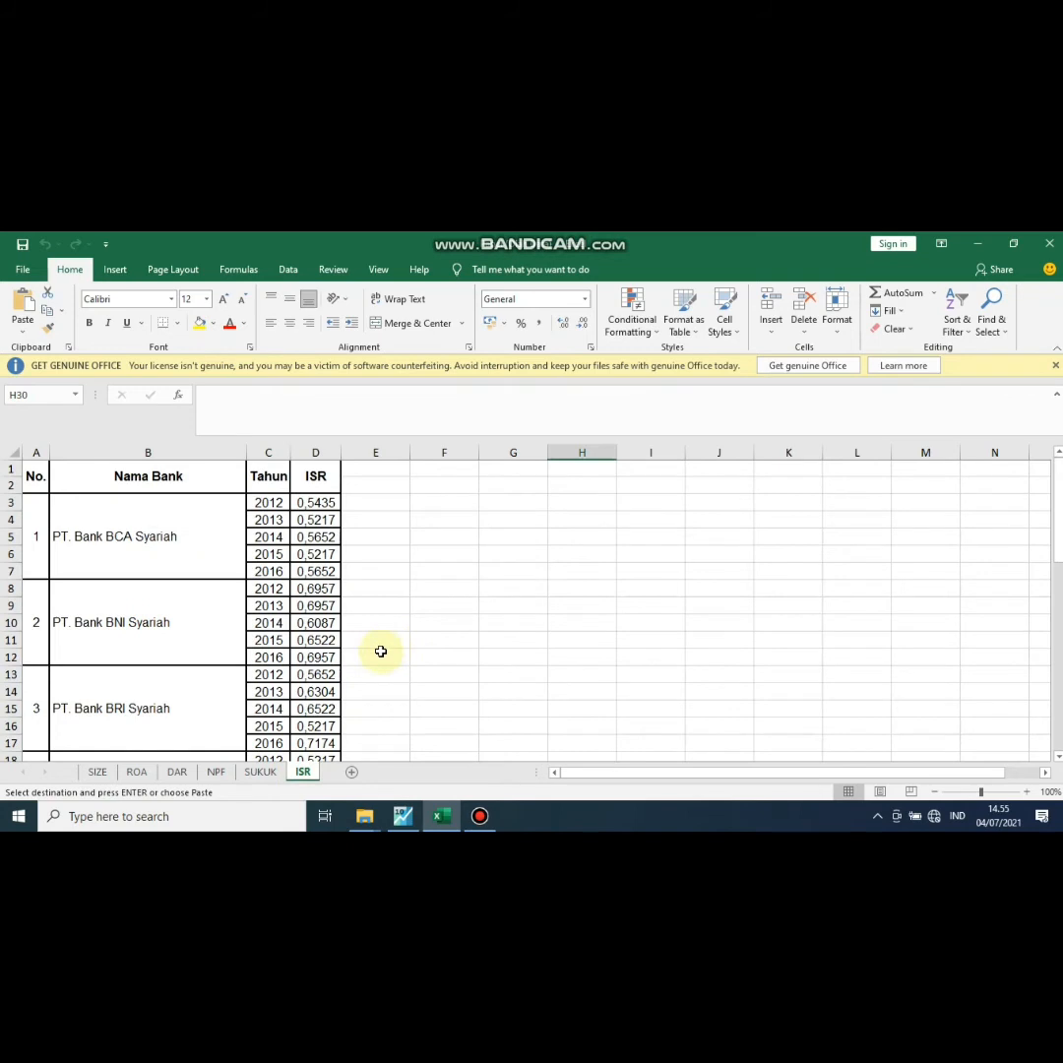
left_click(260, 772)
left_click(437, 626)
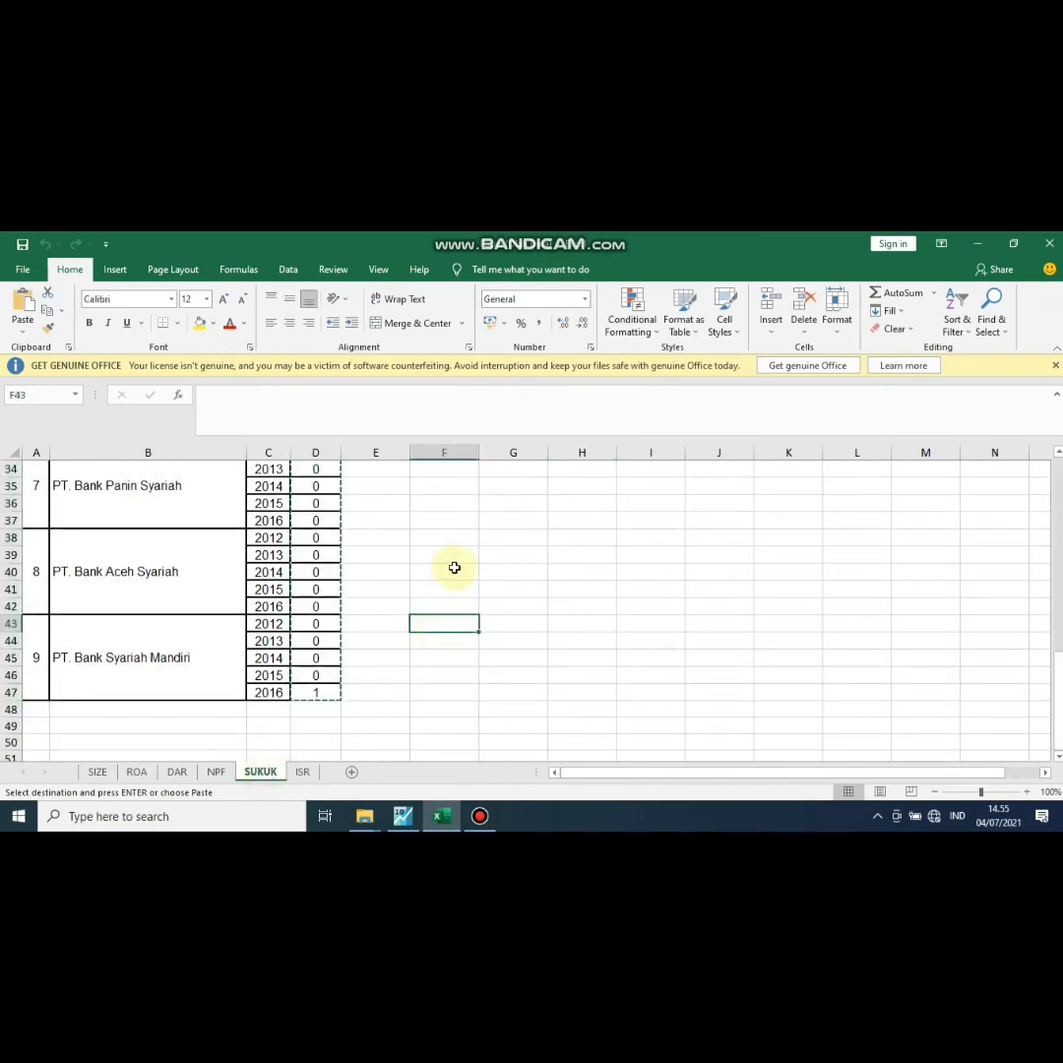
type("A")
key("Escape")
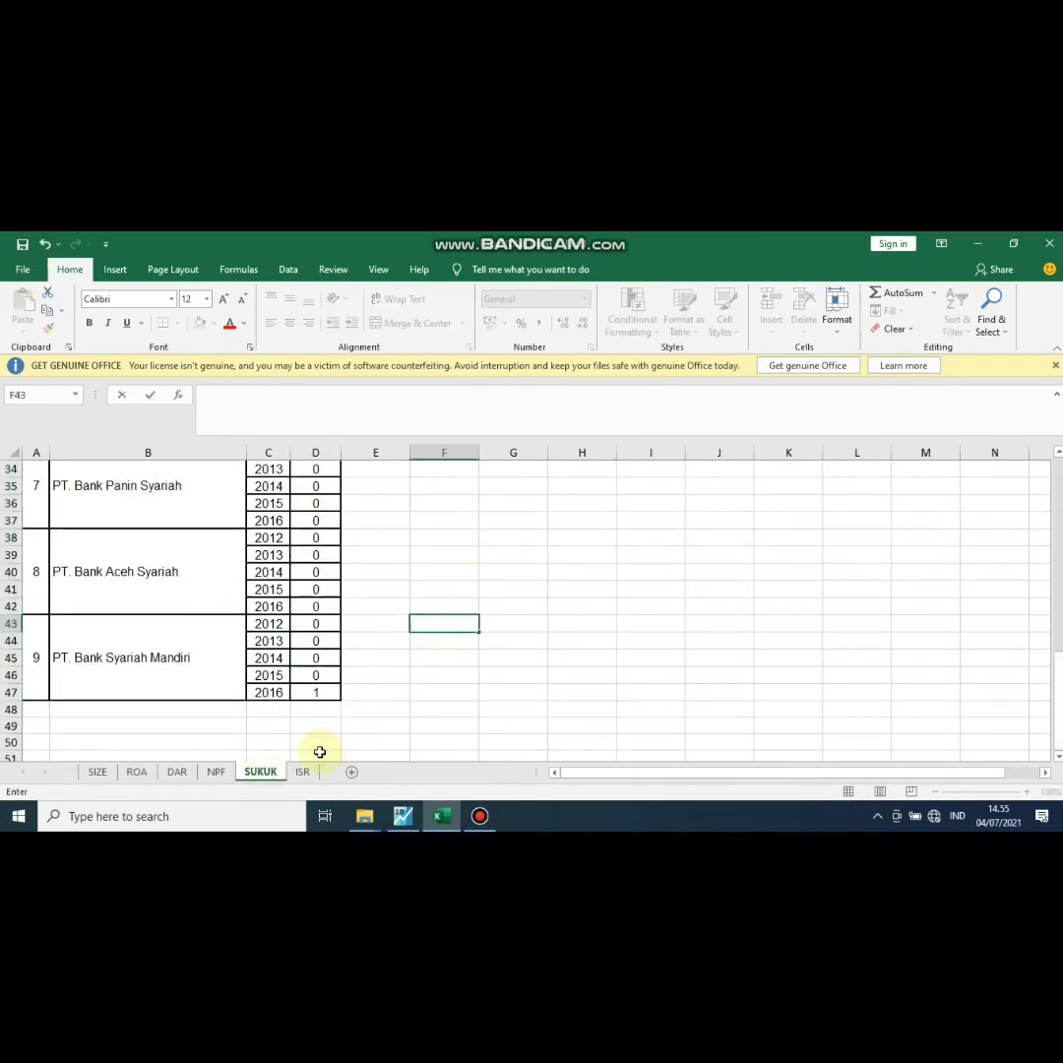
Copy the ISR values for all nine banks in cells D3:D47 of the ISR sheet
left_click(302, 772)
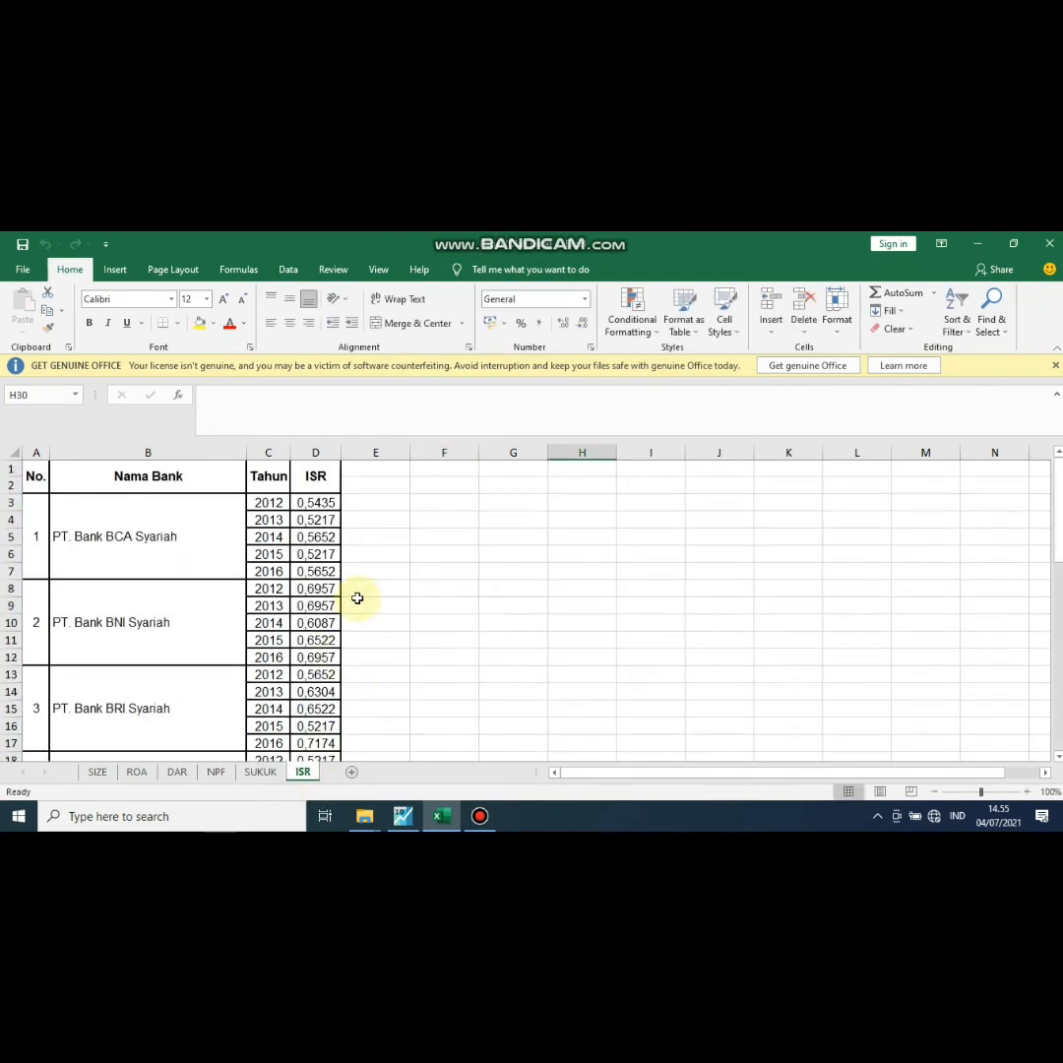
left_click_drag(331, 506, 340, 758)
scroll(341, 513, "down", 2)
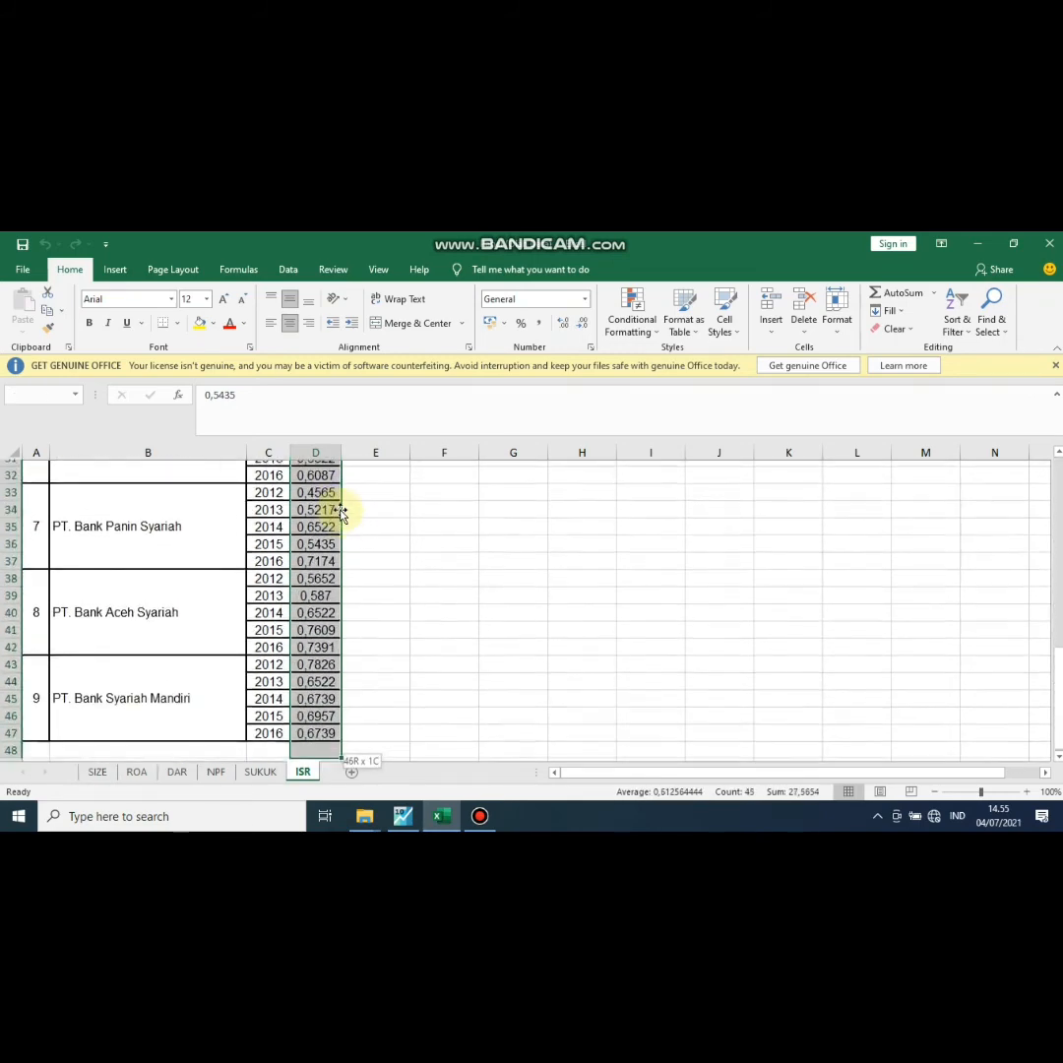
left_click_drag(341, 513, 340, 513)
key("ctrl+c")
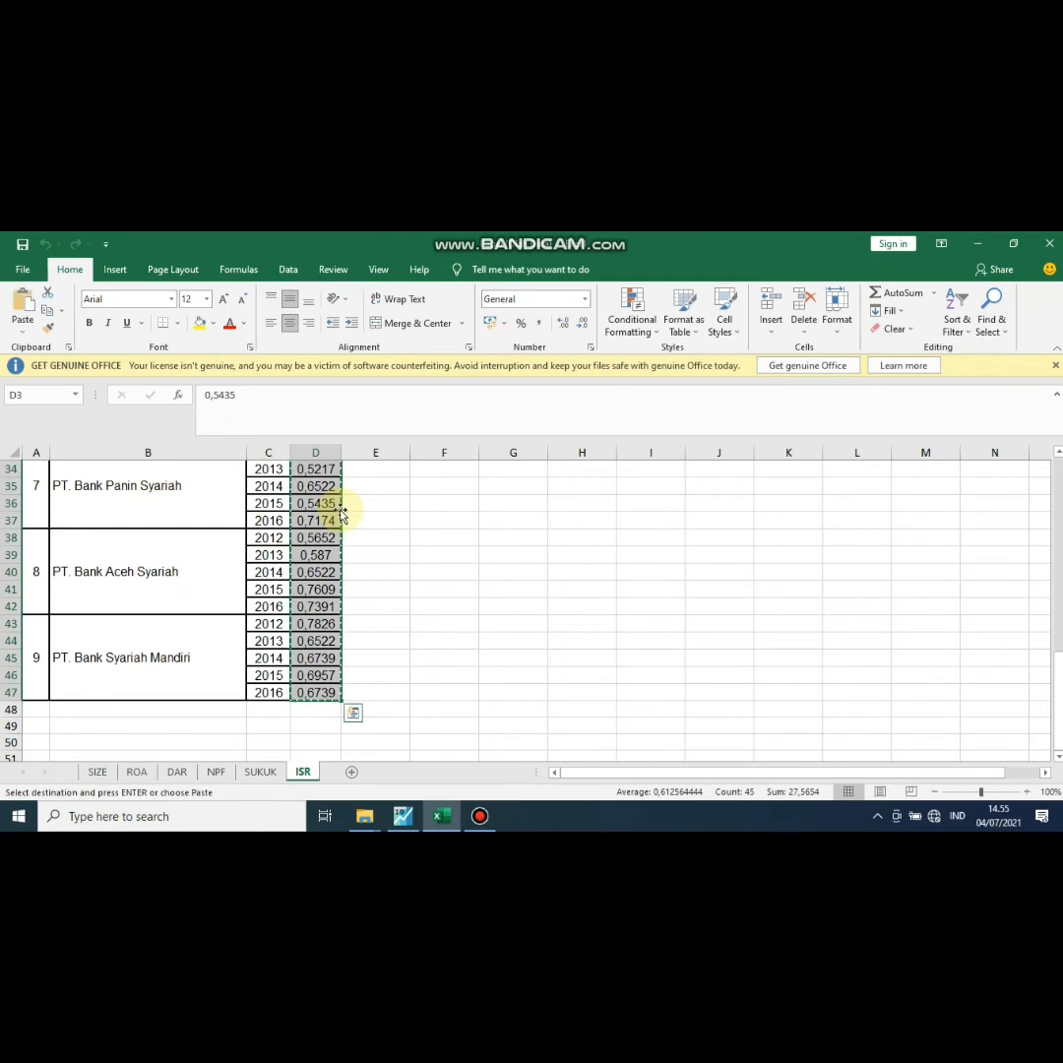
Return to EViews and paste the copied values into the isr series from observation 1-12, accepting the switch to edit mode
mouse_move(412, 823)
left_click(377, 753)
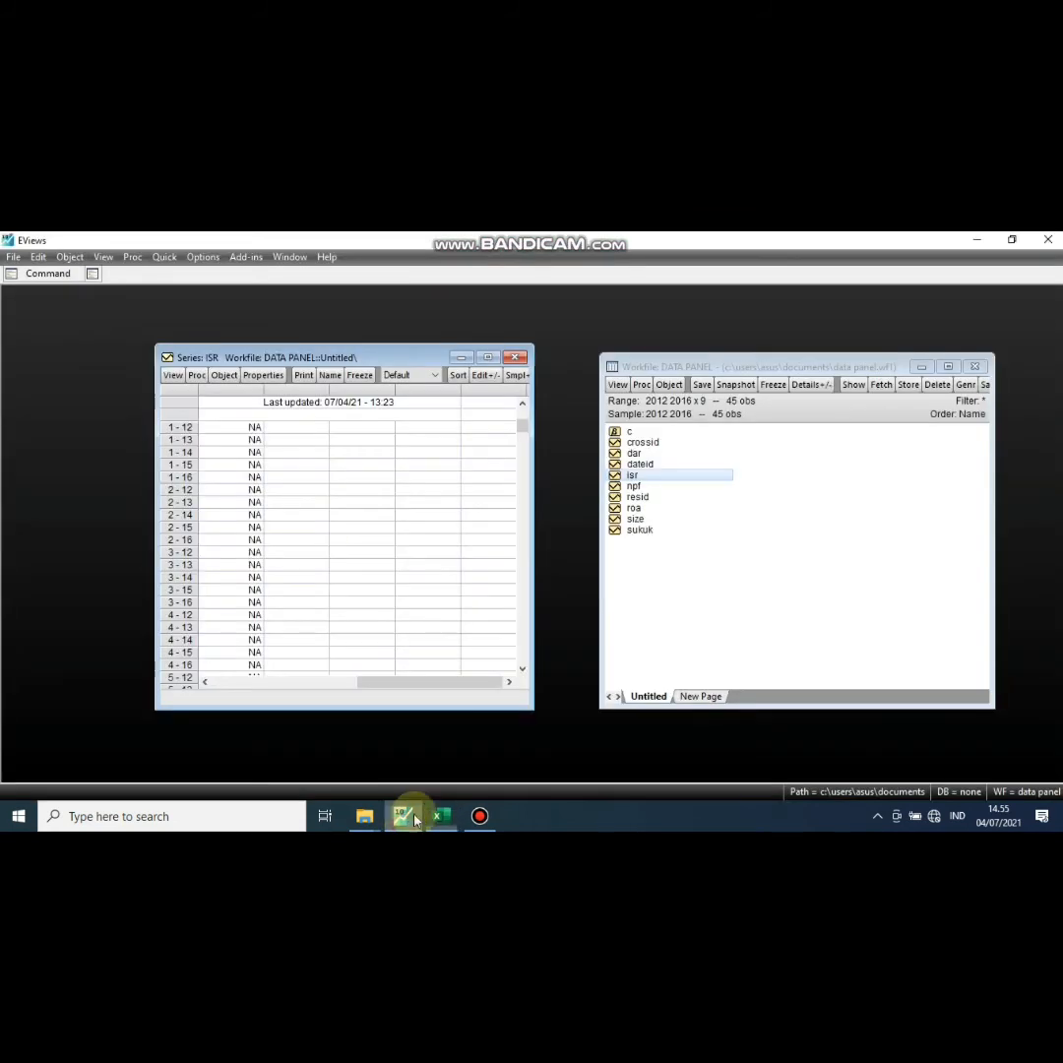
left_click(249, 430)
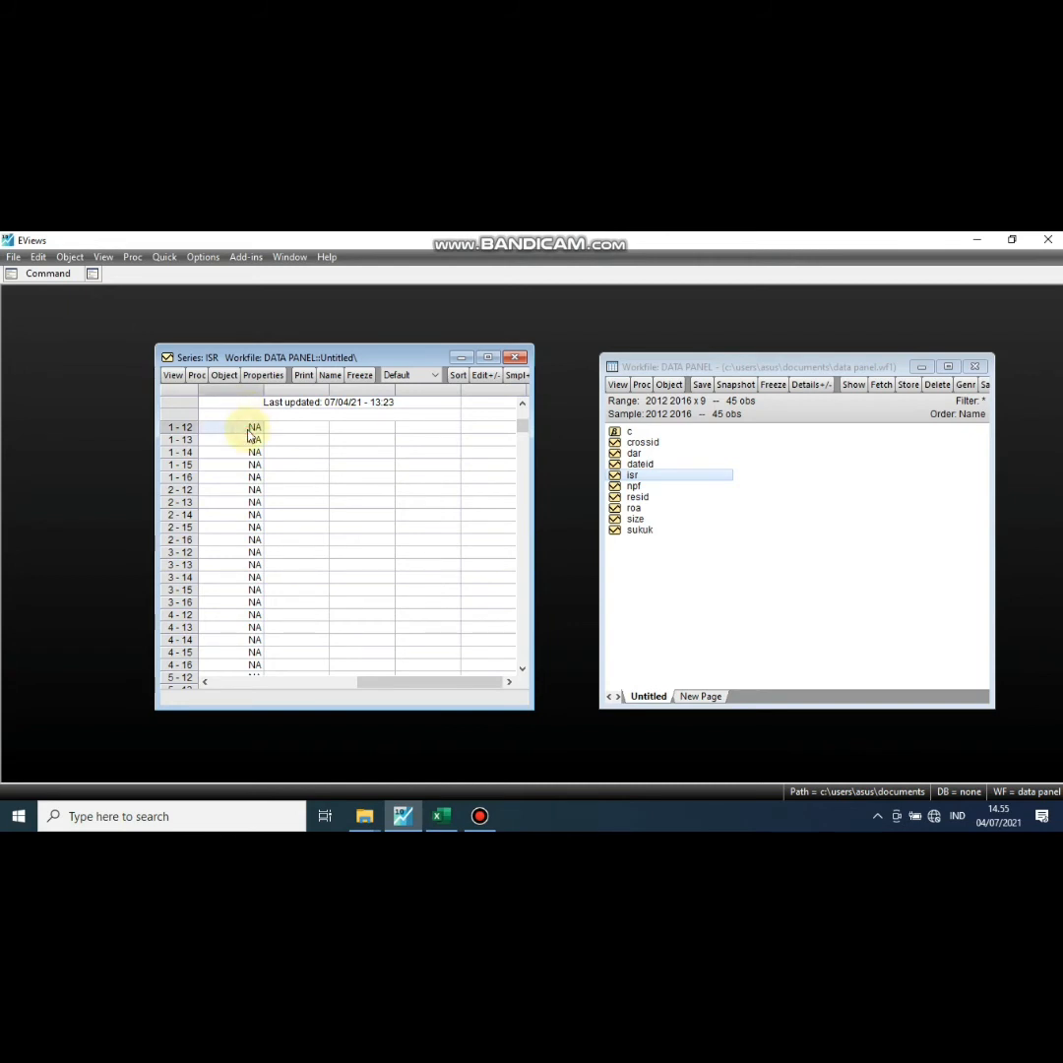
key("ctrl+v")
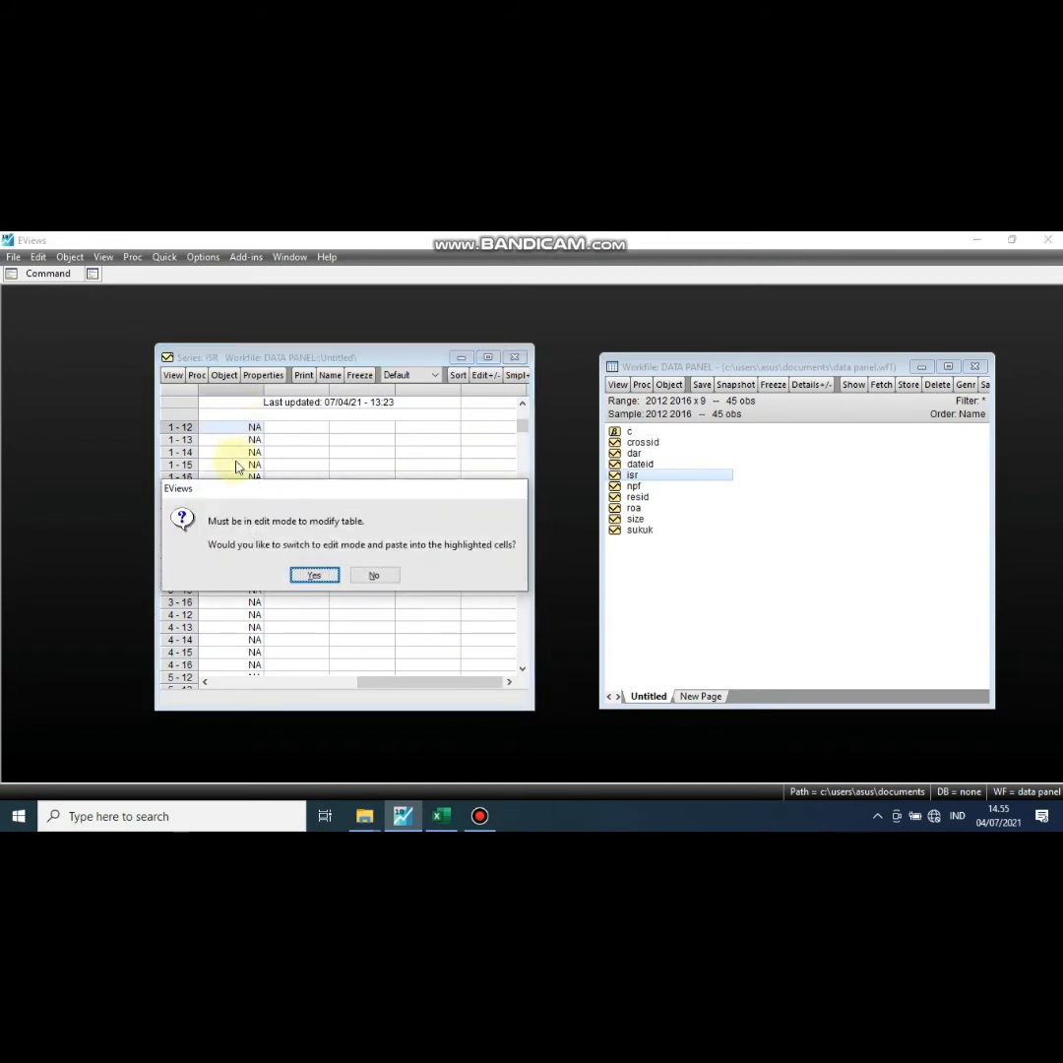
left_click(309, 576)
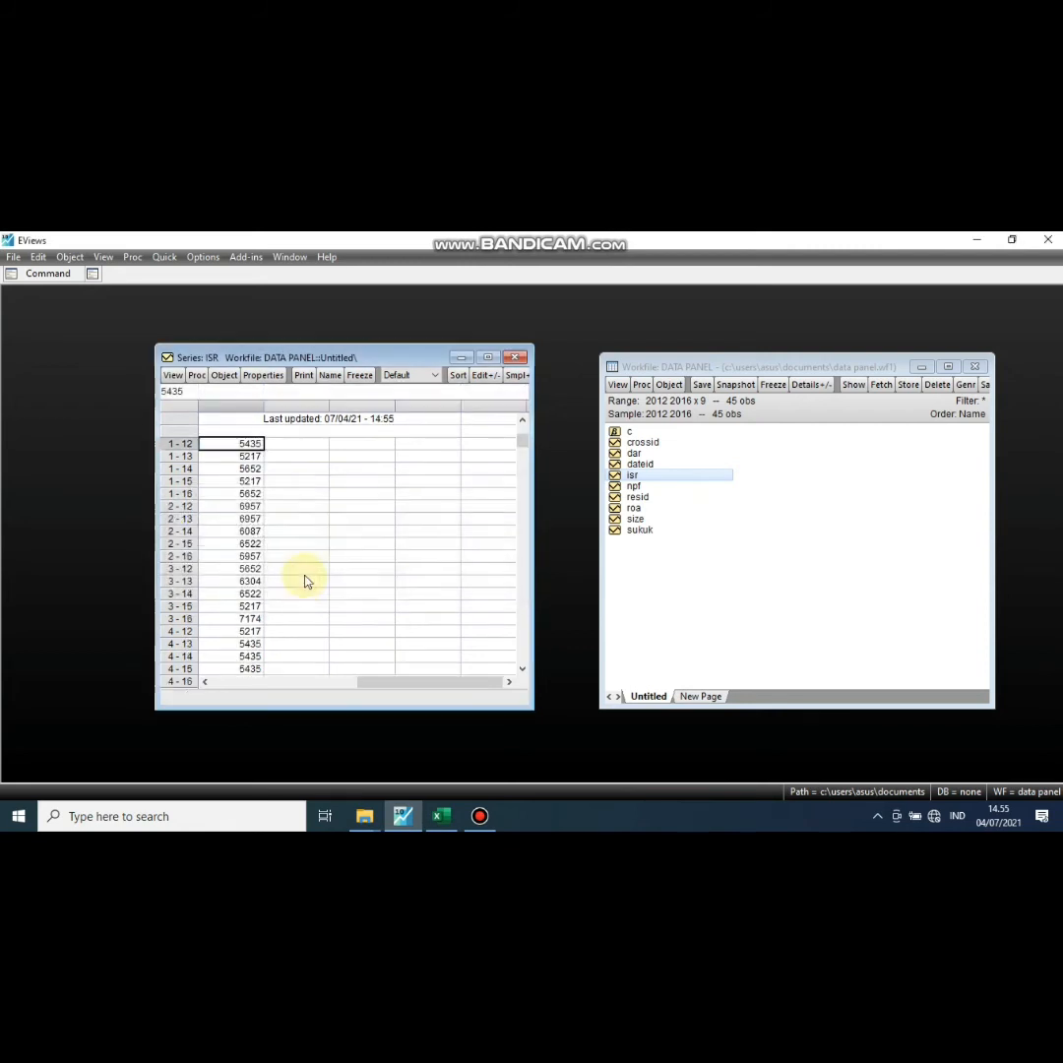
Examine the isr series for missing values and correct decimals across the banks' observations
scroll(302, 517, "down", 8)
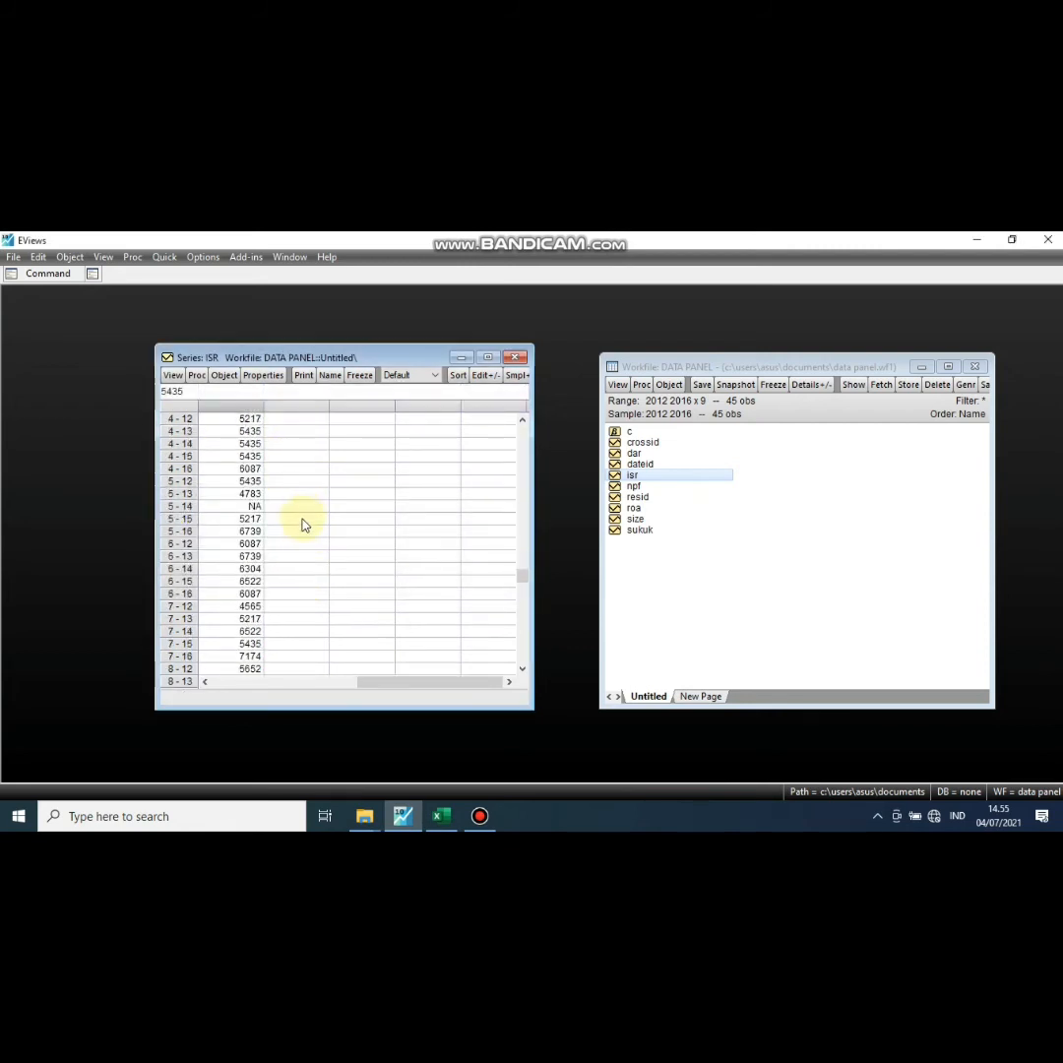
scroll(303, 530, "down", 1)
scroll(302, 530, "up", 3)
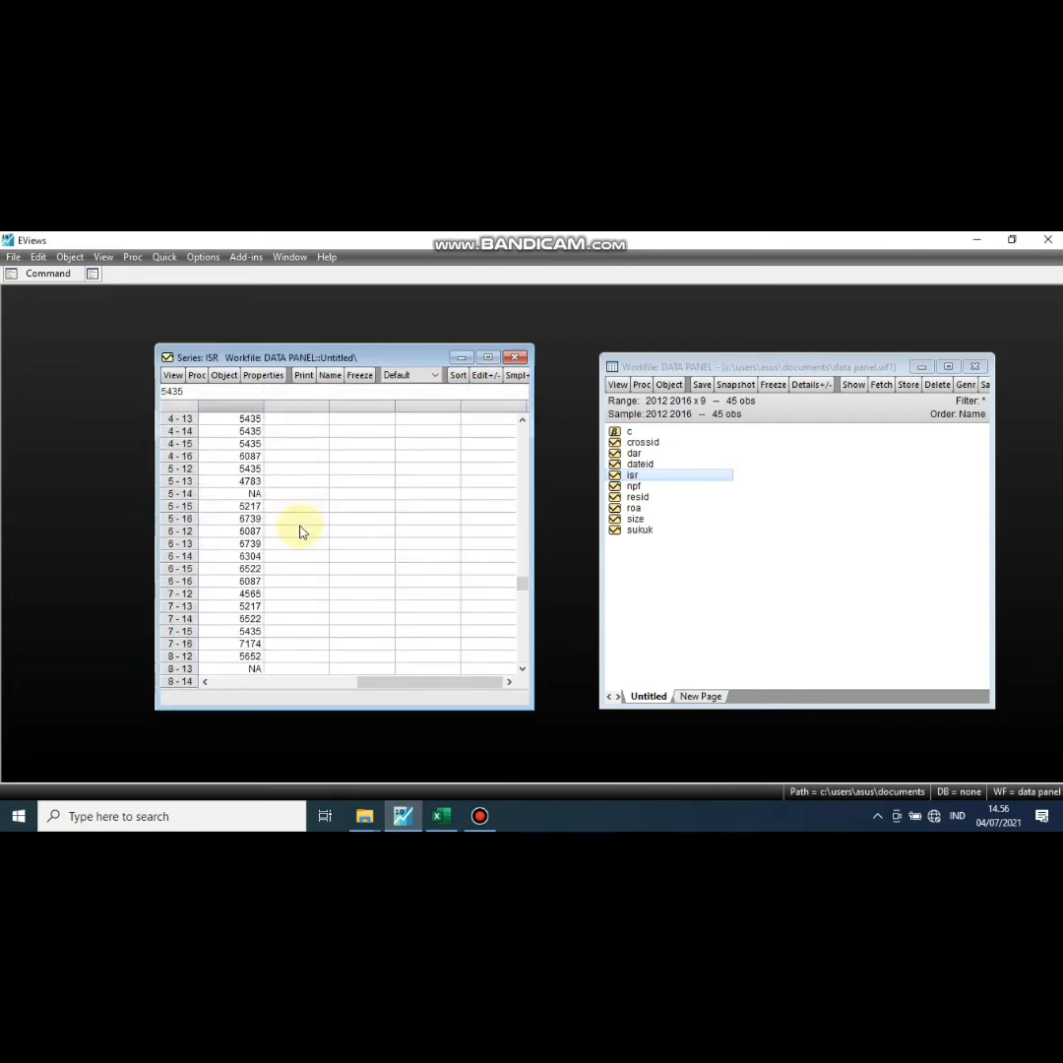
scroll(300, 522, "up", 3)
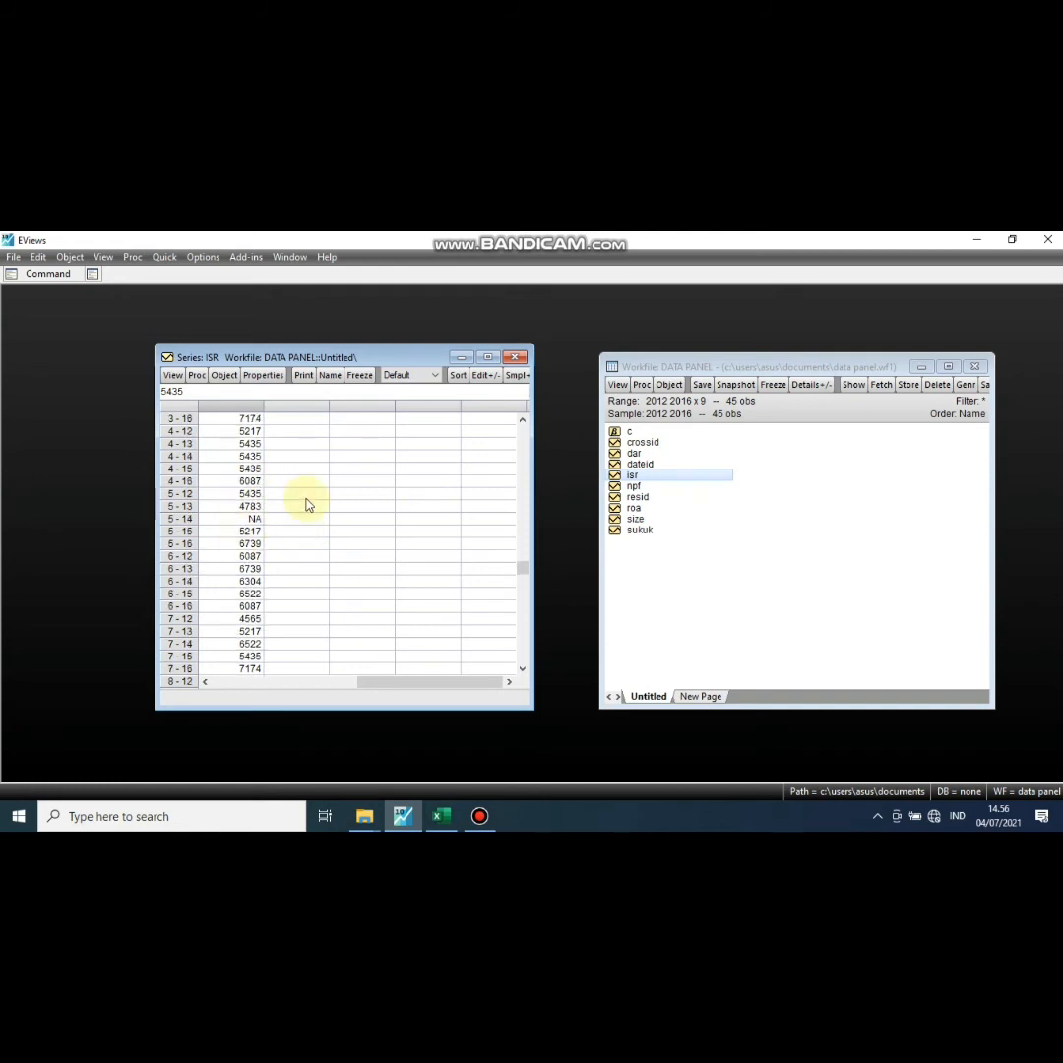
scroll(301, 510, "up", 3)
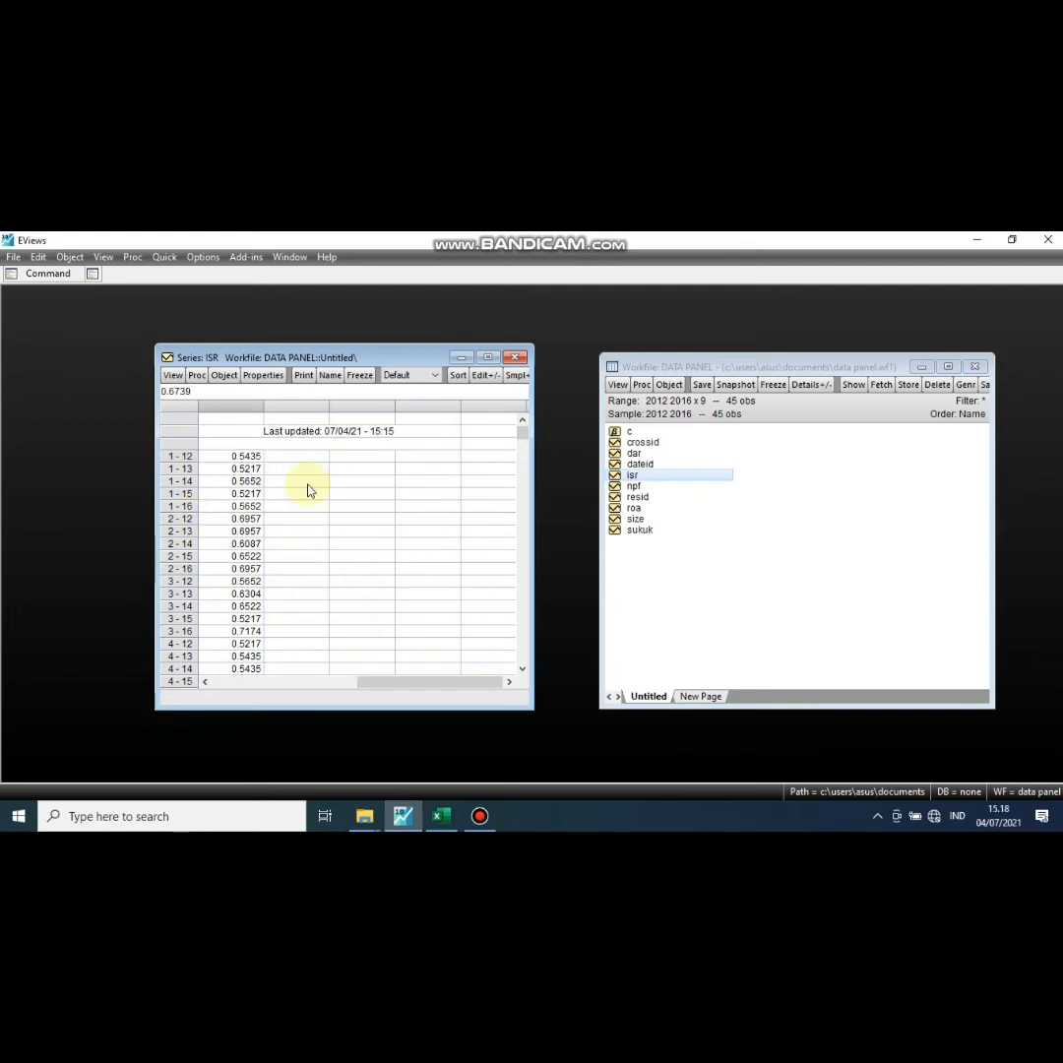
scroll(307, 490, "down", 4)
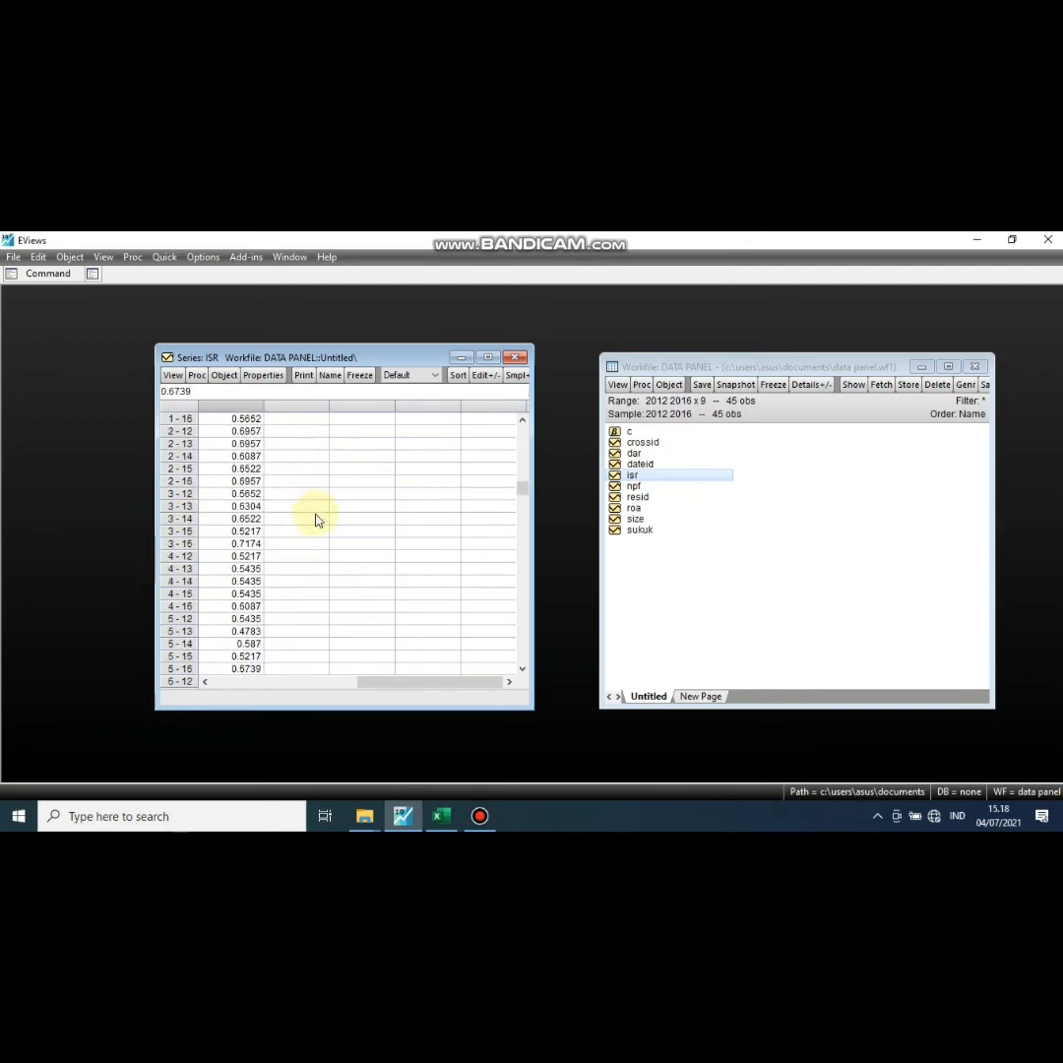
scroll(318, 522, "up", 4)
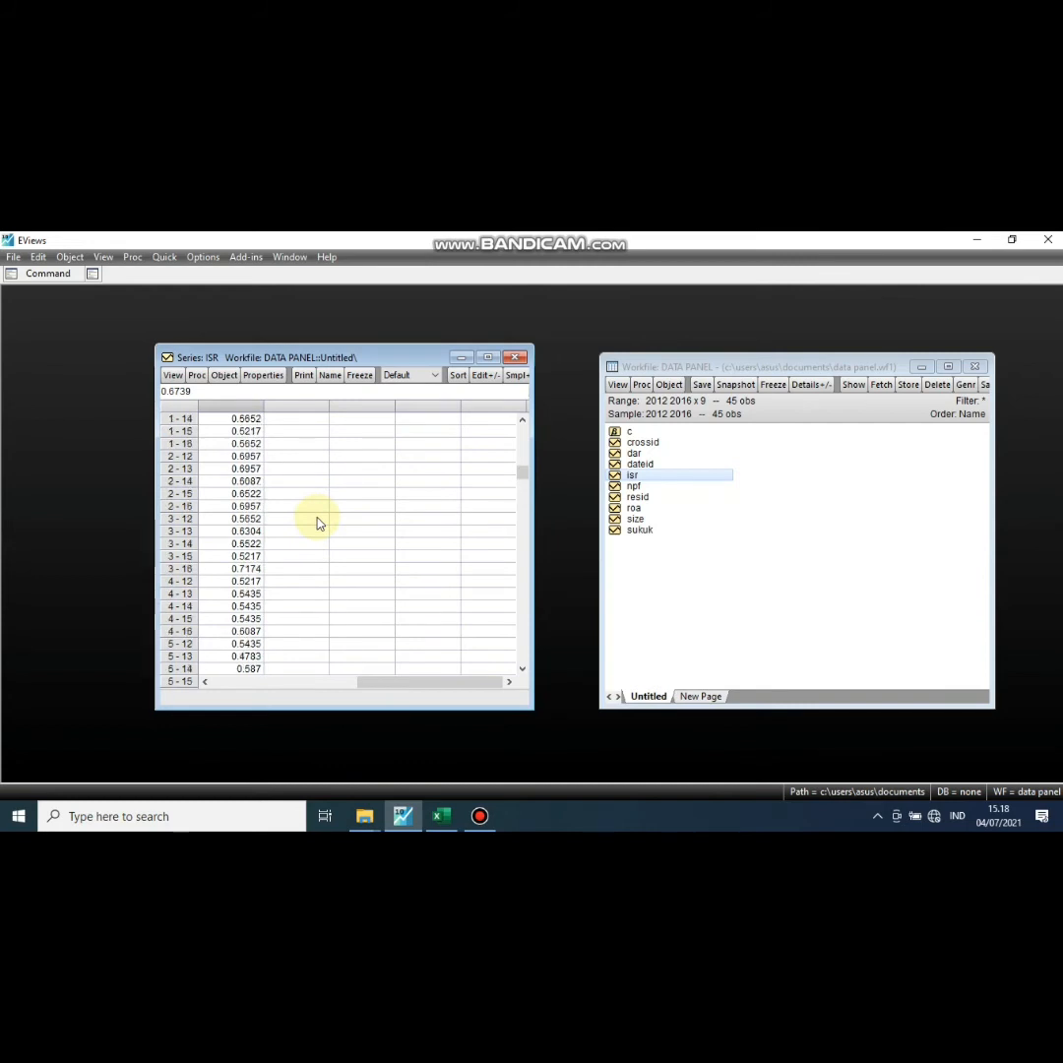
scroll(318, 522, "up", 1)
scroll(318, 522, "down", 3)
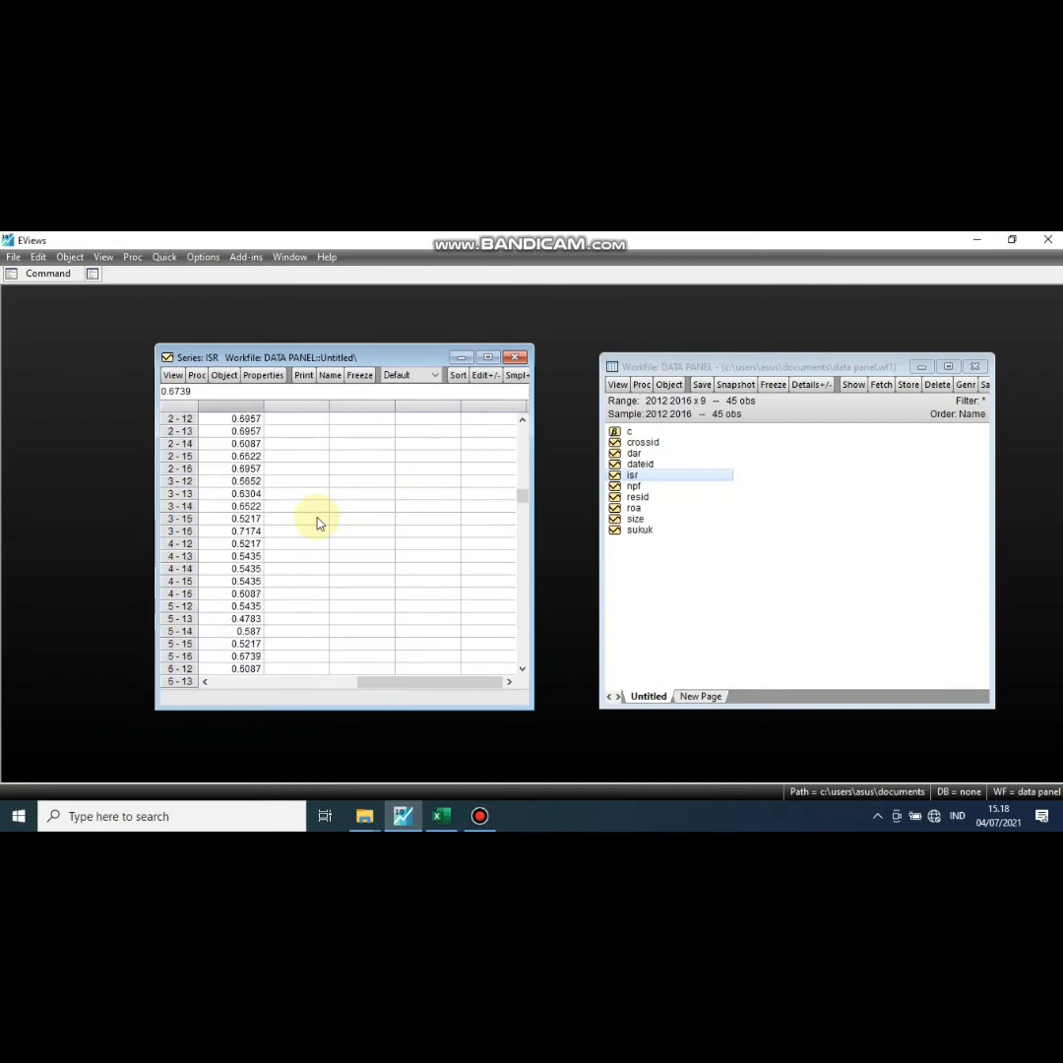
scroll(268, 525, "up", 3)
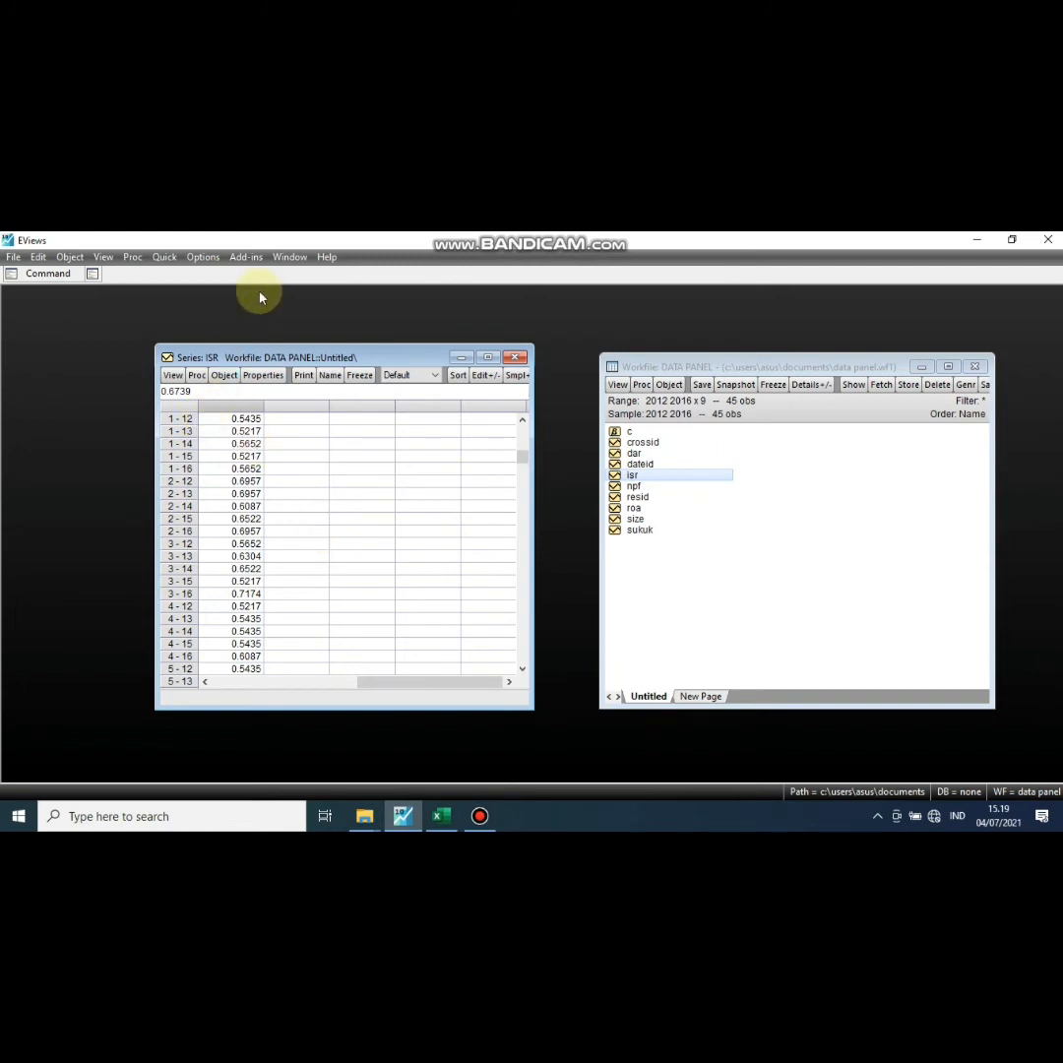
Display common-sample descriptive statistics for the series isr, SIZE, ROA, DAR, NPF and SUKUK, and maximize the results window
left_click(163, 261)
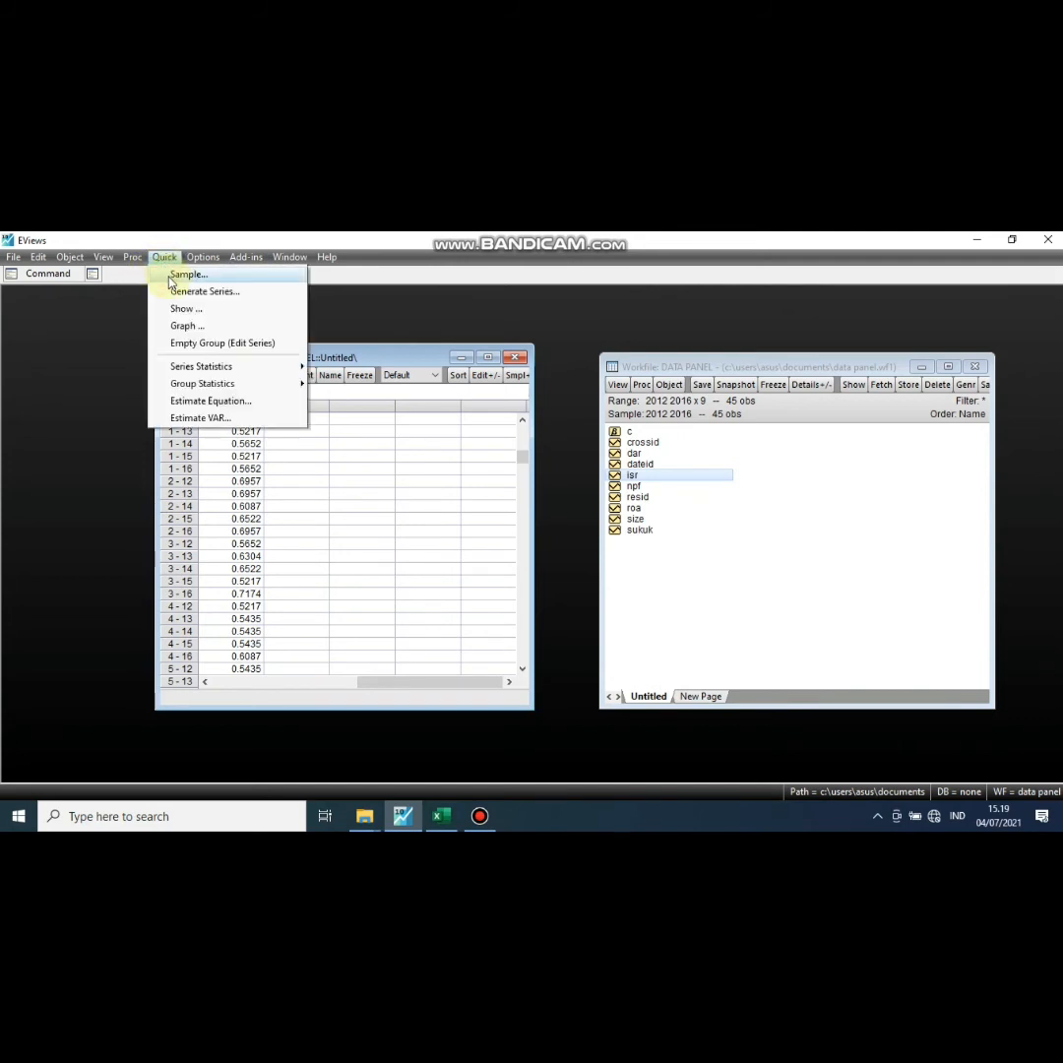
mouse_move(182, 383)
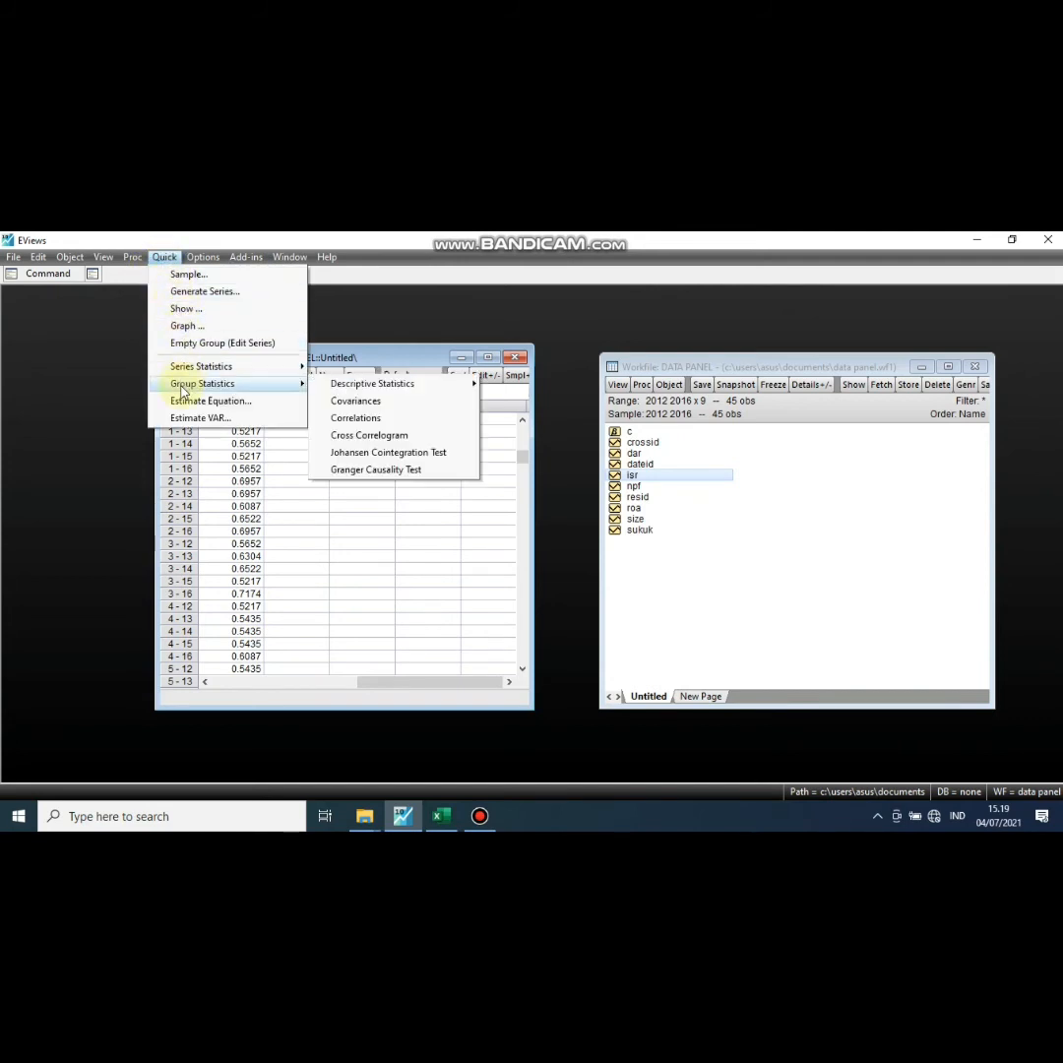
mouse_move(340, 389)
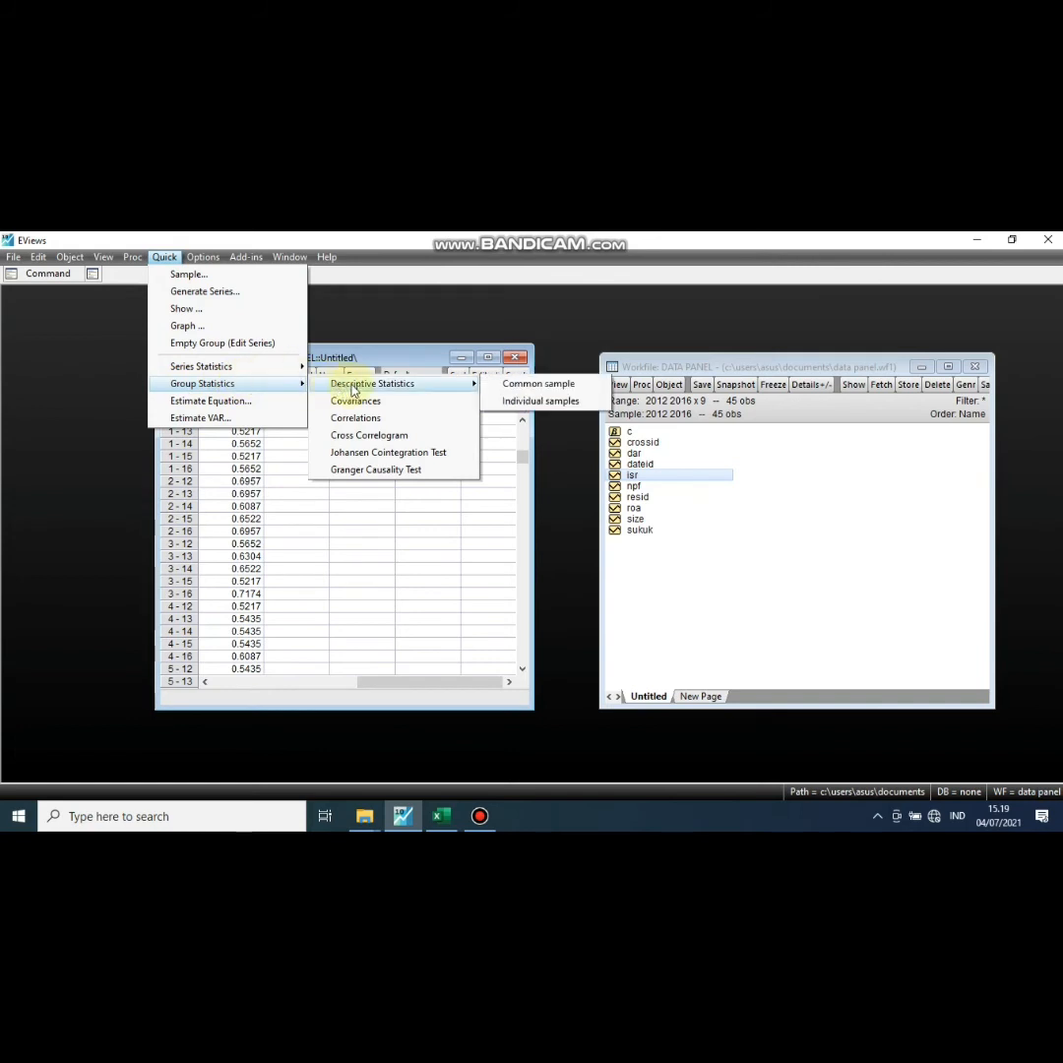
left_click(499, 386)
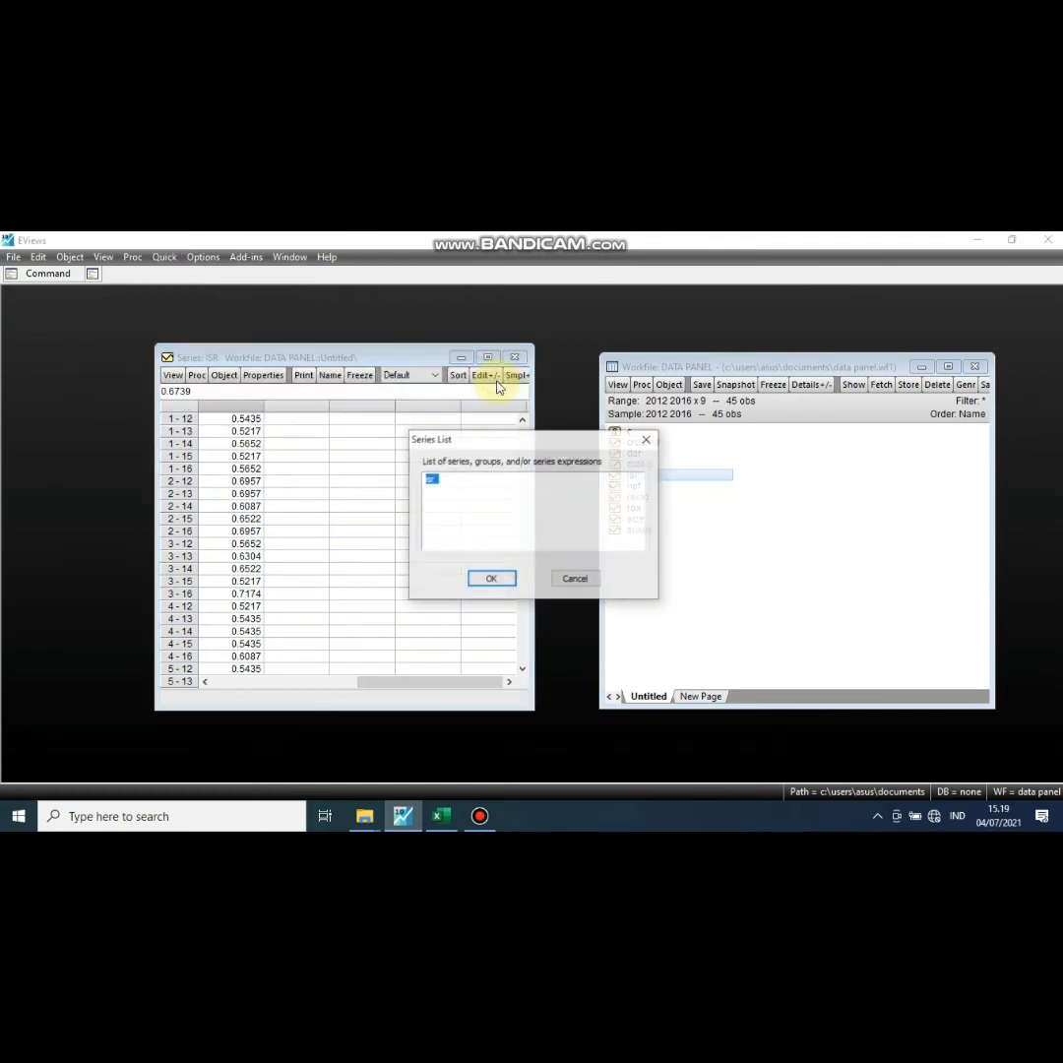
left_click(459, 482)
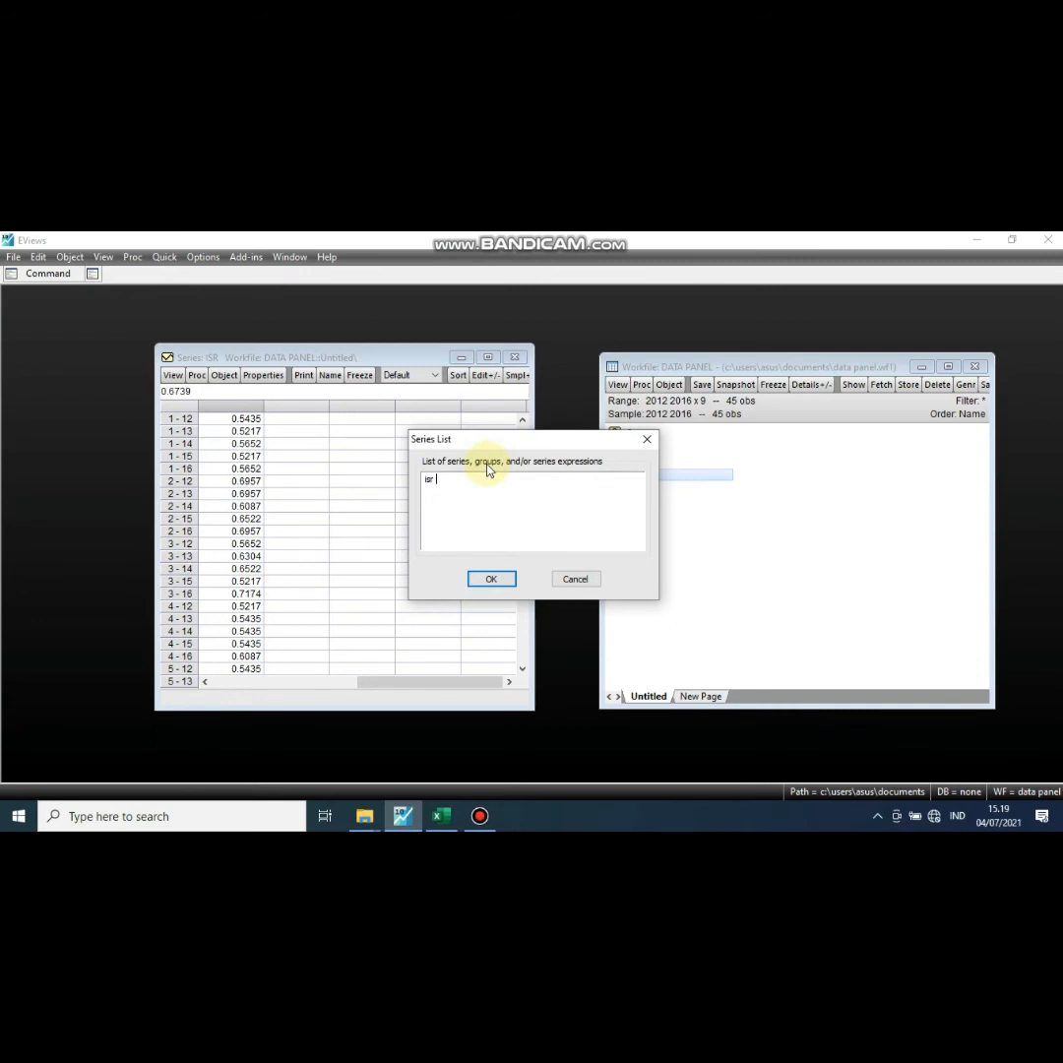
type("SIZE")
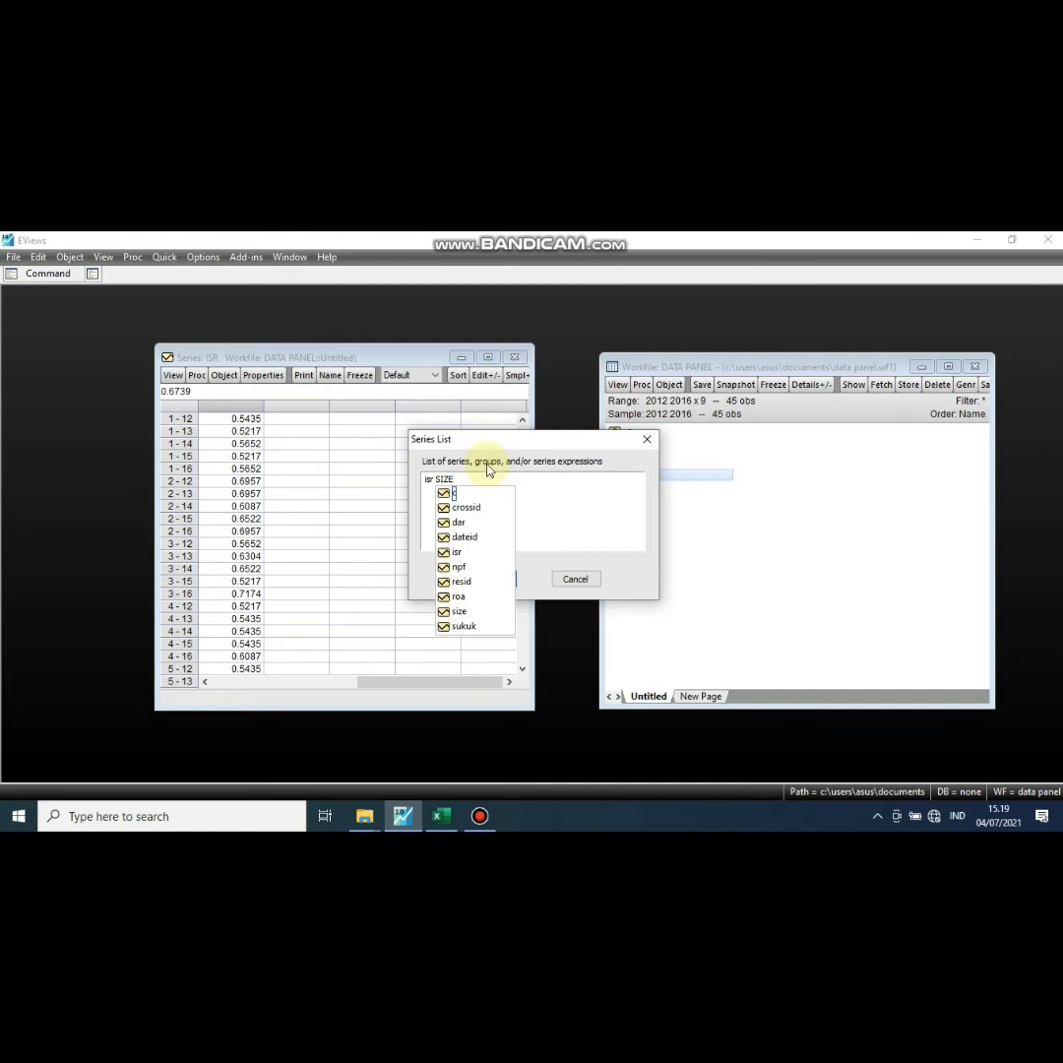
key("Escape")
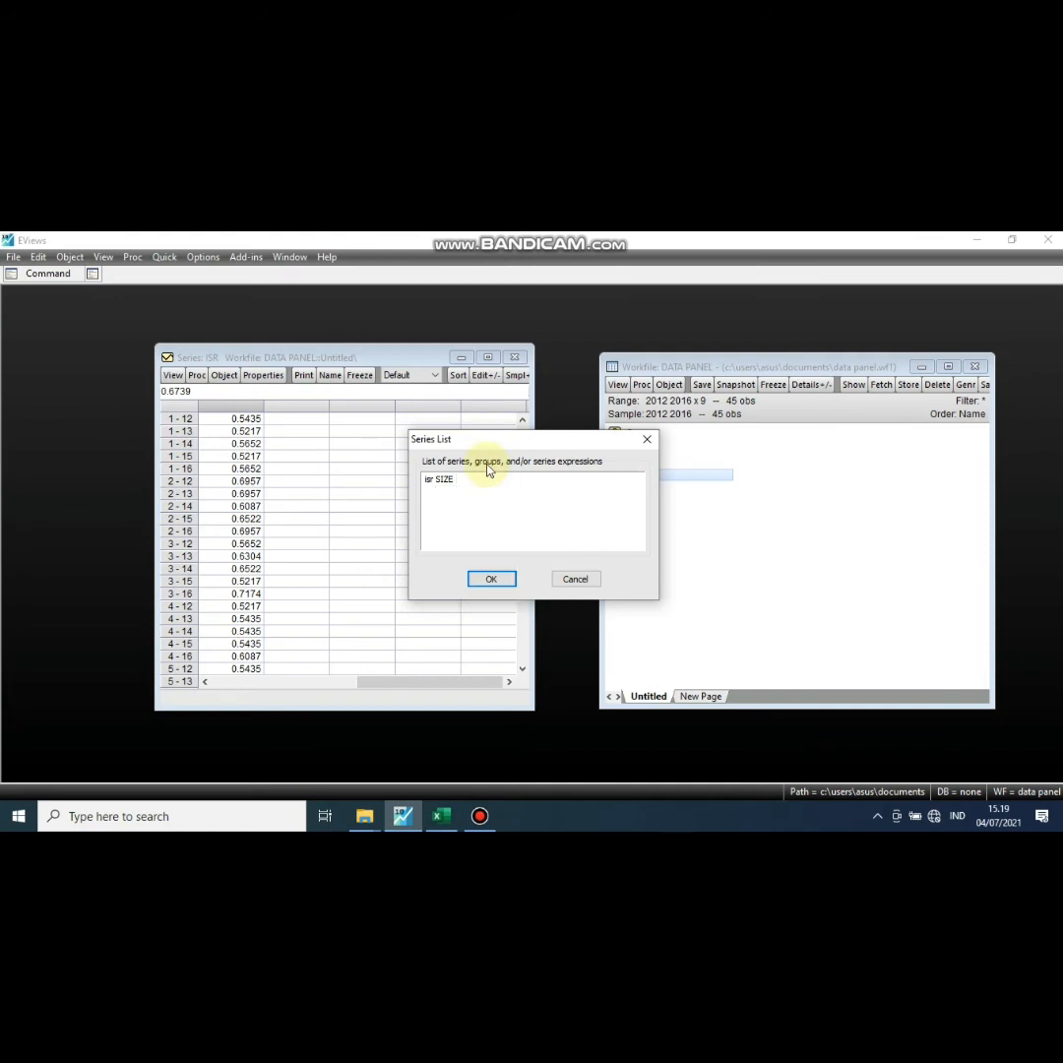
type("ROA DAR NPF SUKUK")
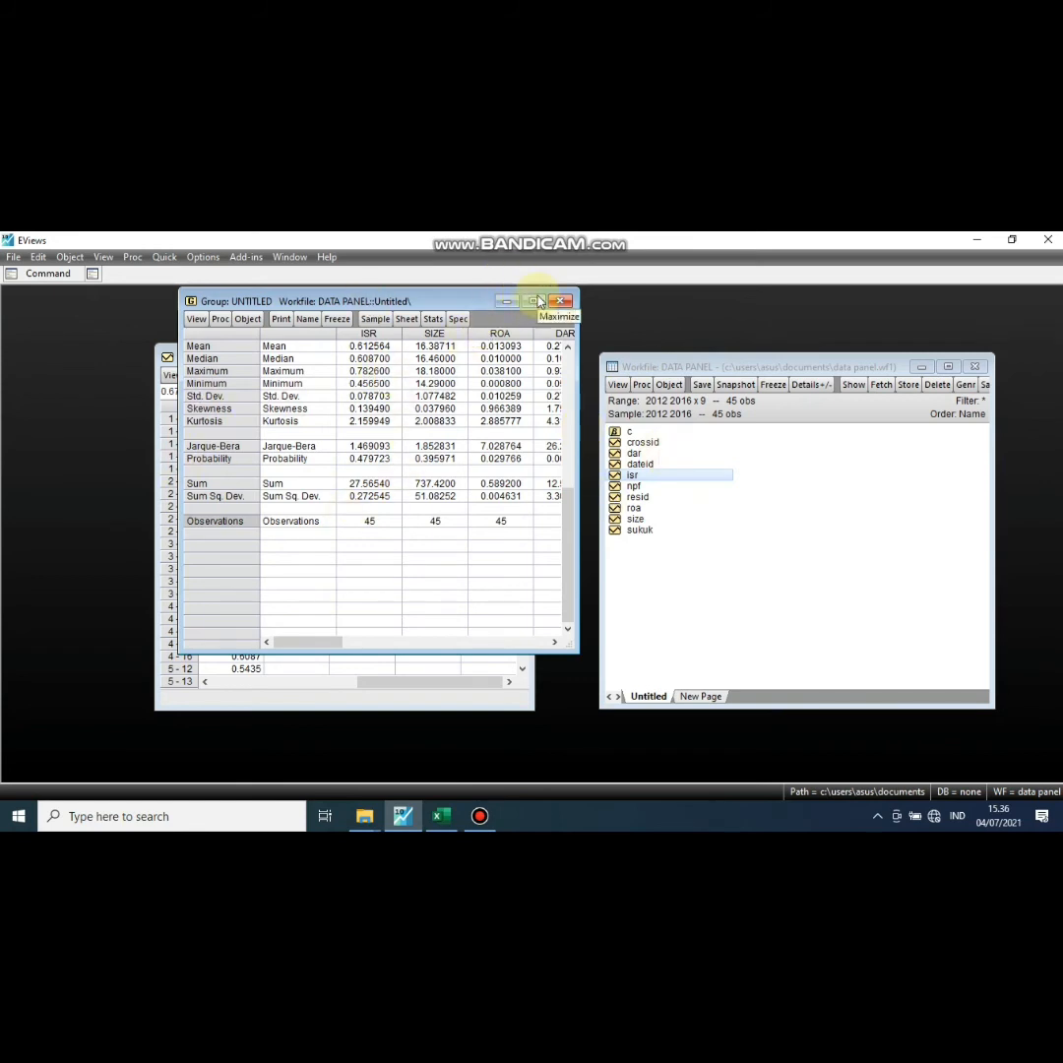
left_click(536, 302)
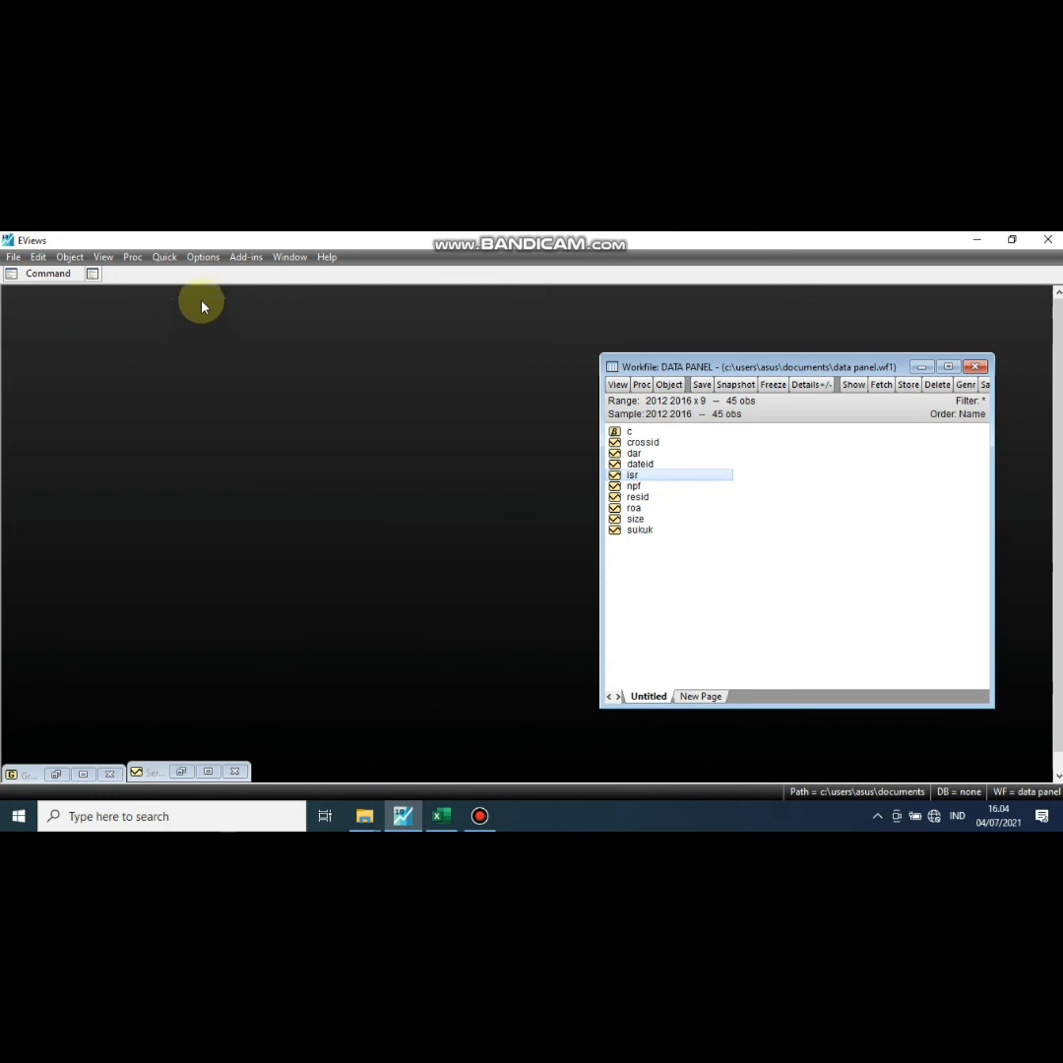
Estimate the least squares equation ISR C SIZE ROA DAR NPF SUKUK over sample 2012 2016 with no cross-section or period effects
left_click(167, 259)
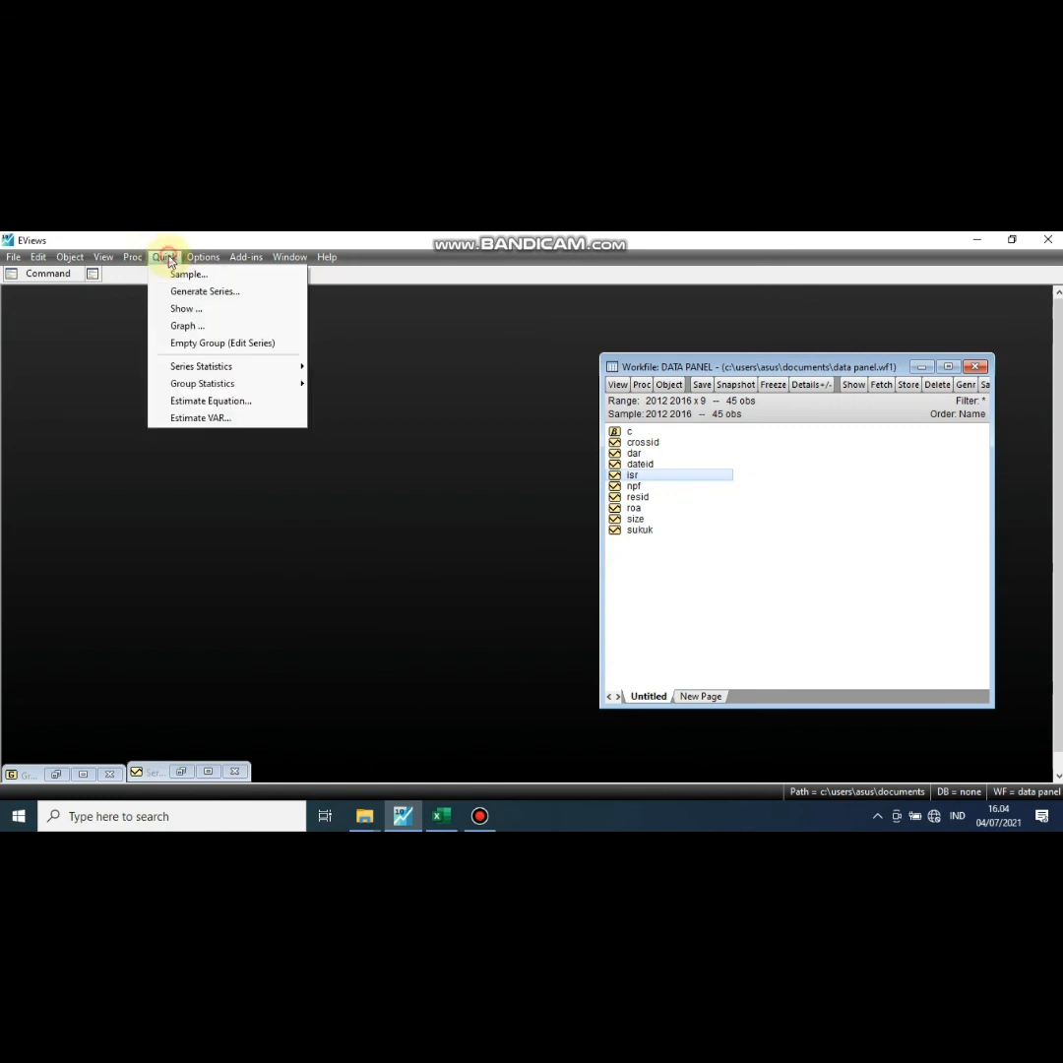
left_click(199, 406)
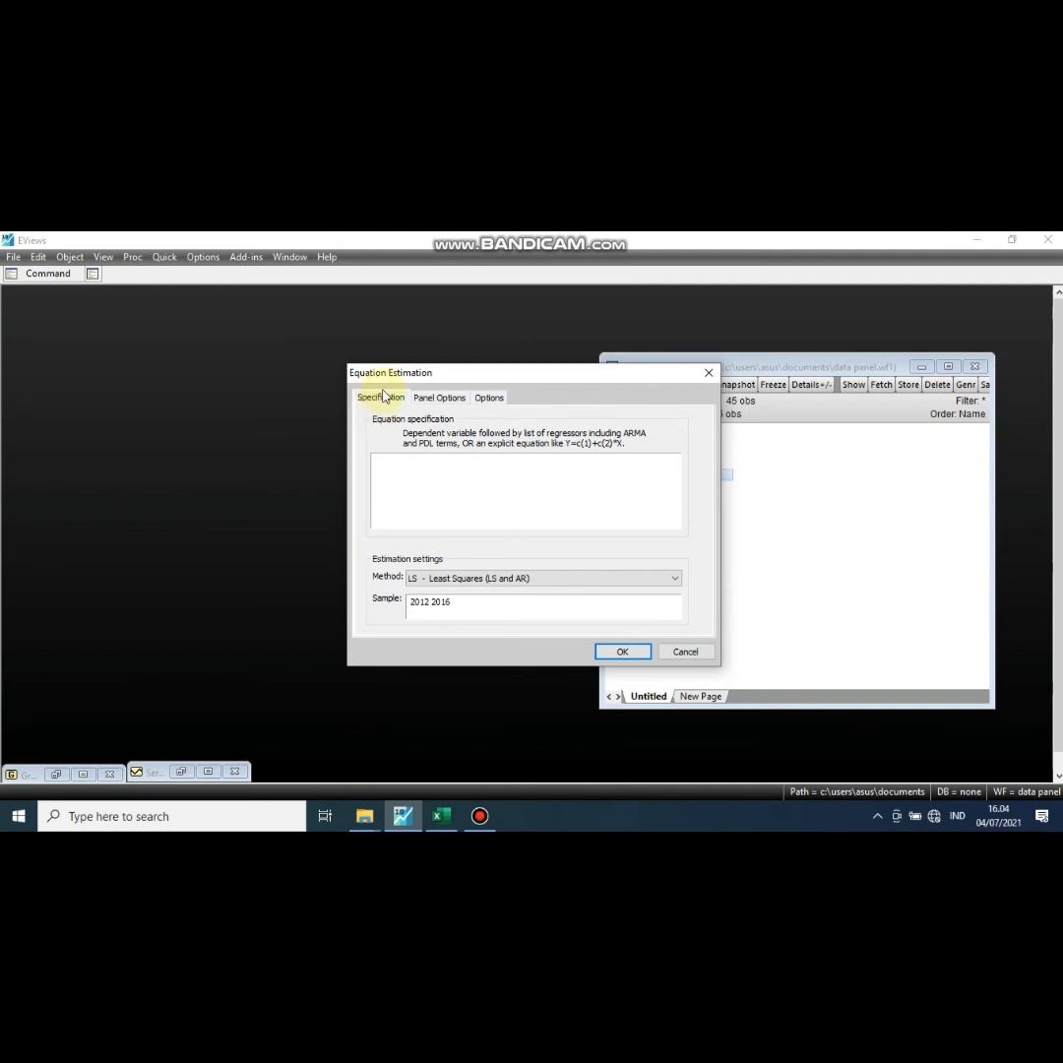
left_click(403, 468)
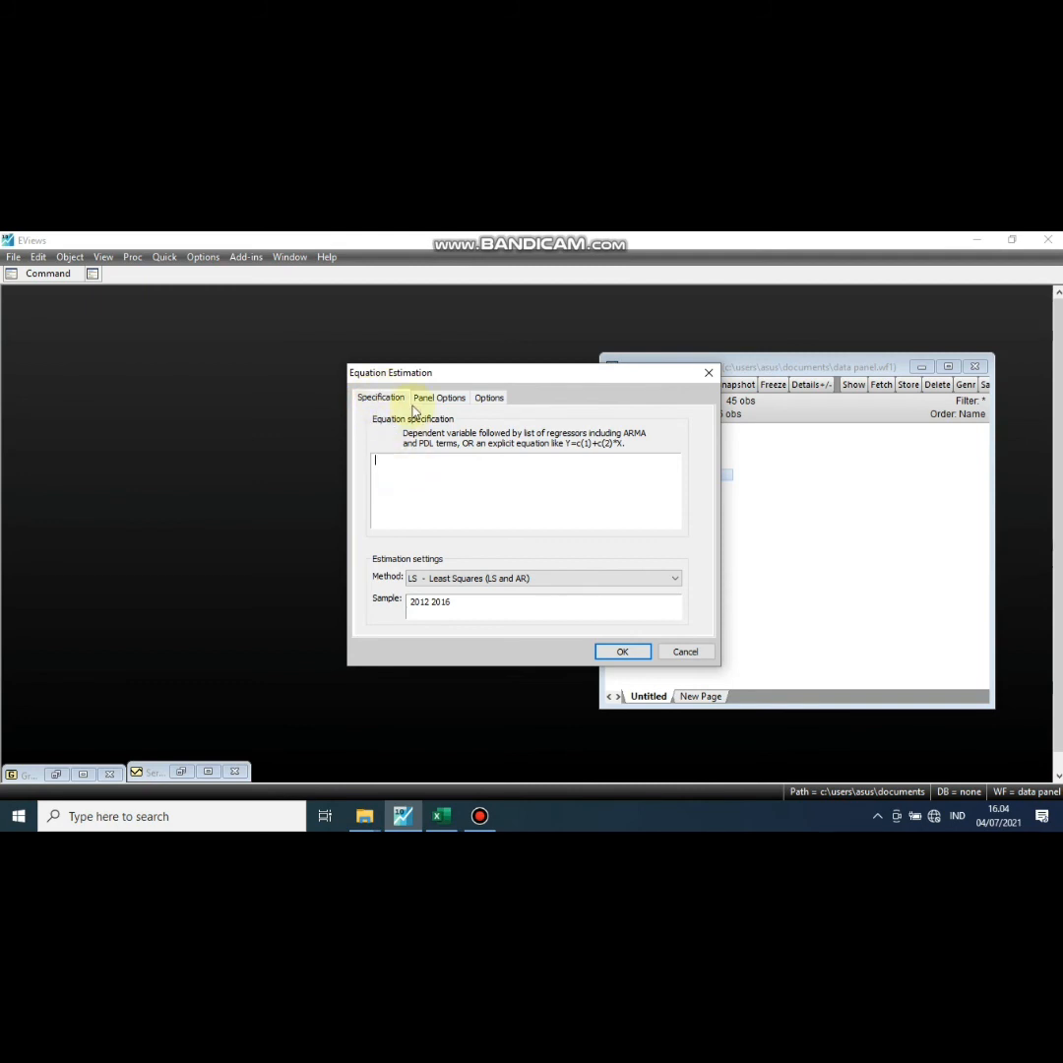
type("lsr ")
type("C ")
type("SIZE")
type(" R")
type("OA DAR NPF SUKUK")
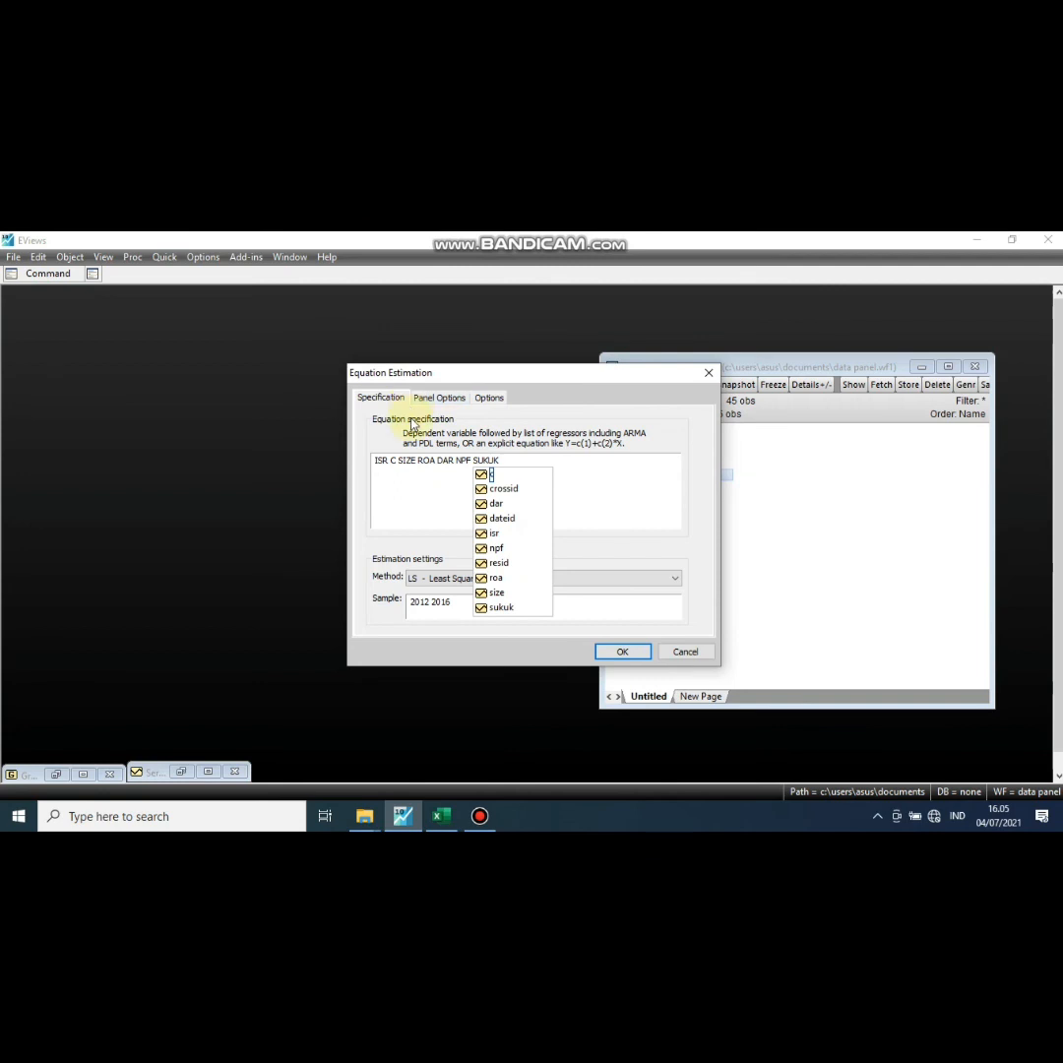
left_click(647, 516)
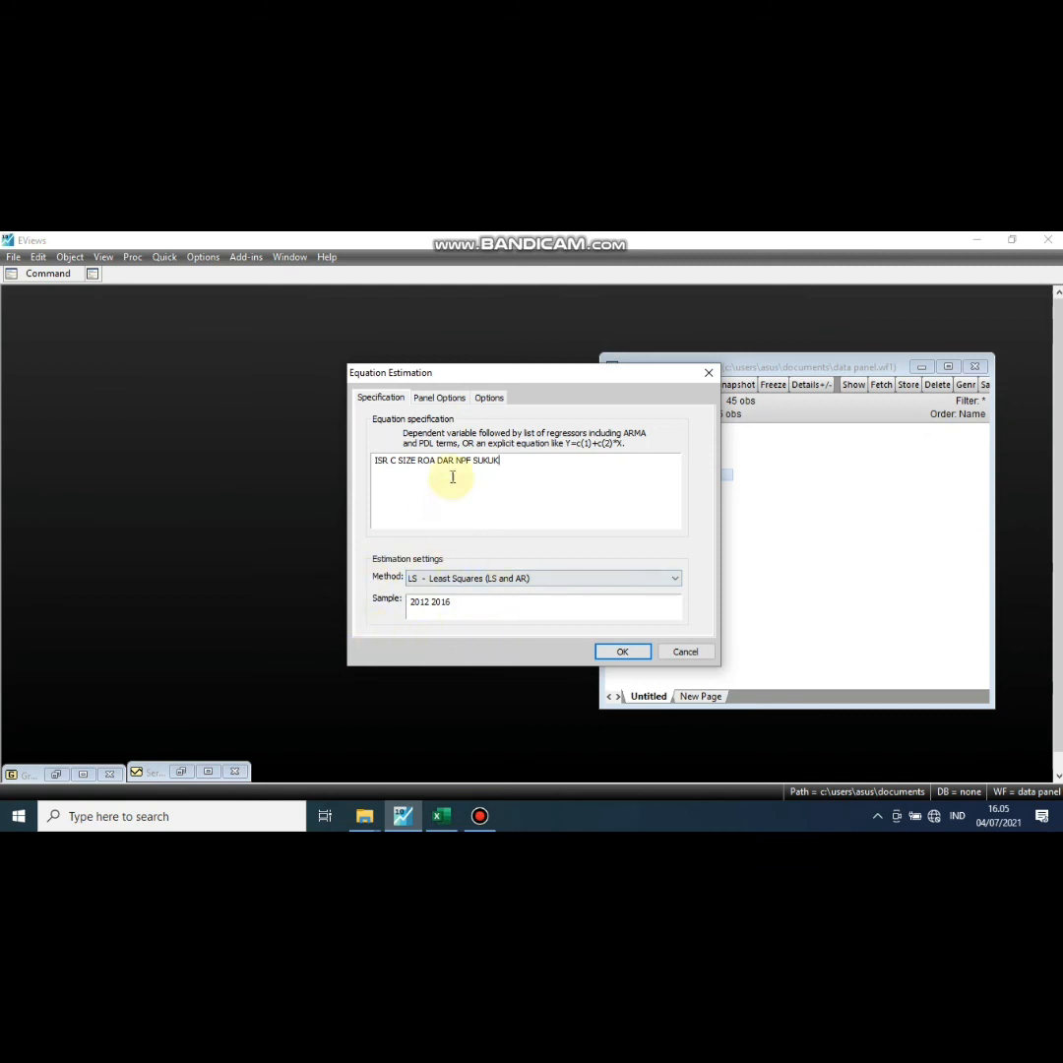
left_click(450, 400)
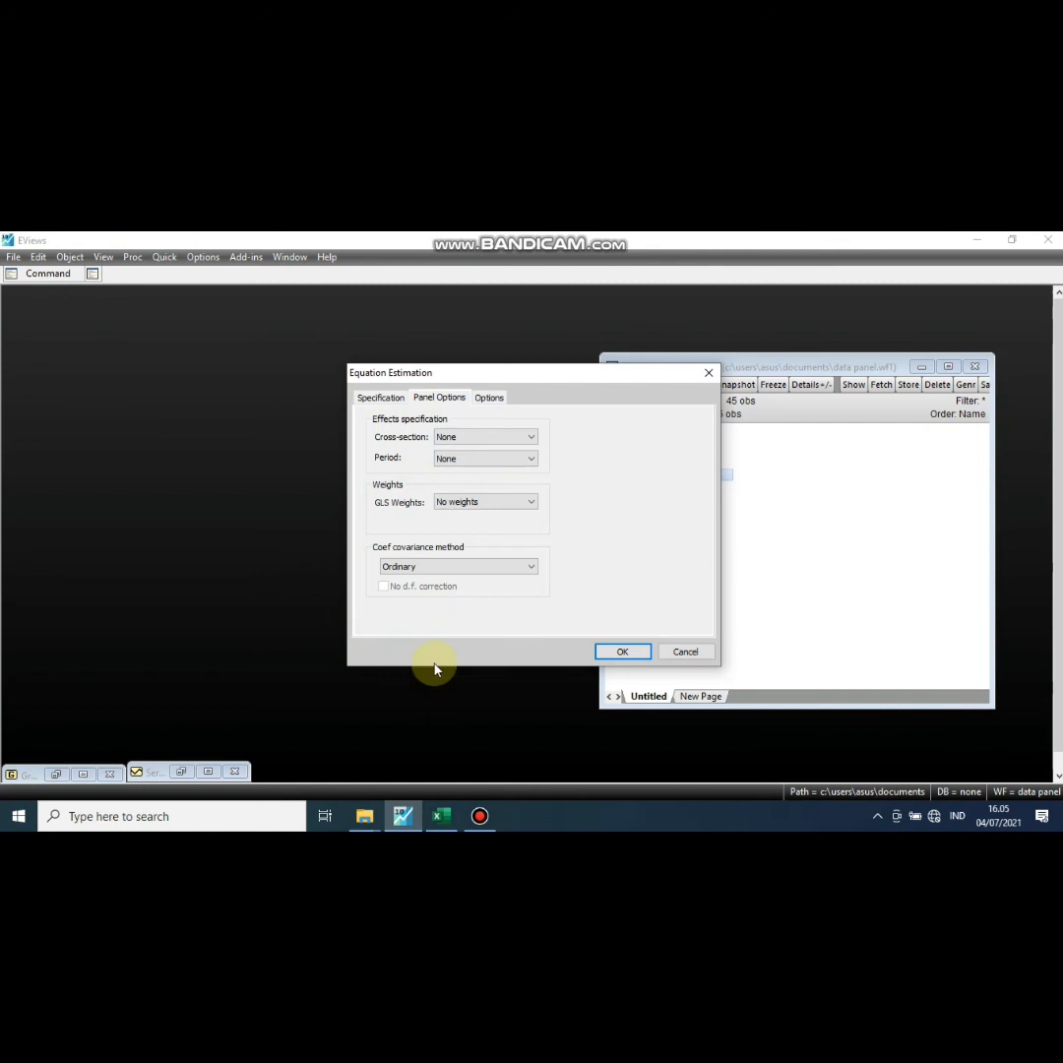
left_click(640, 649)
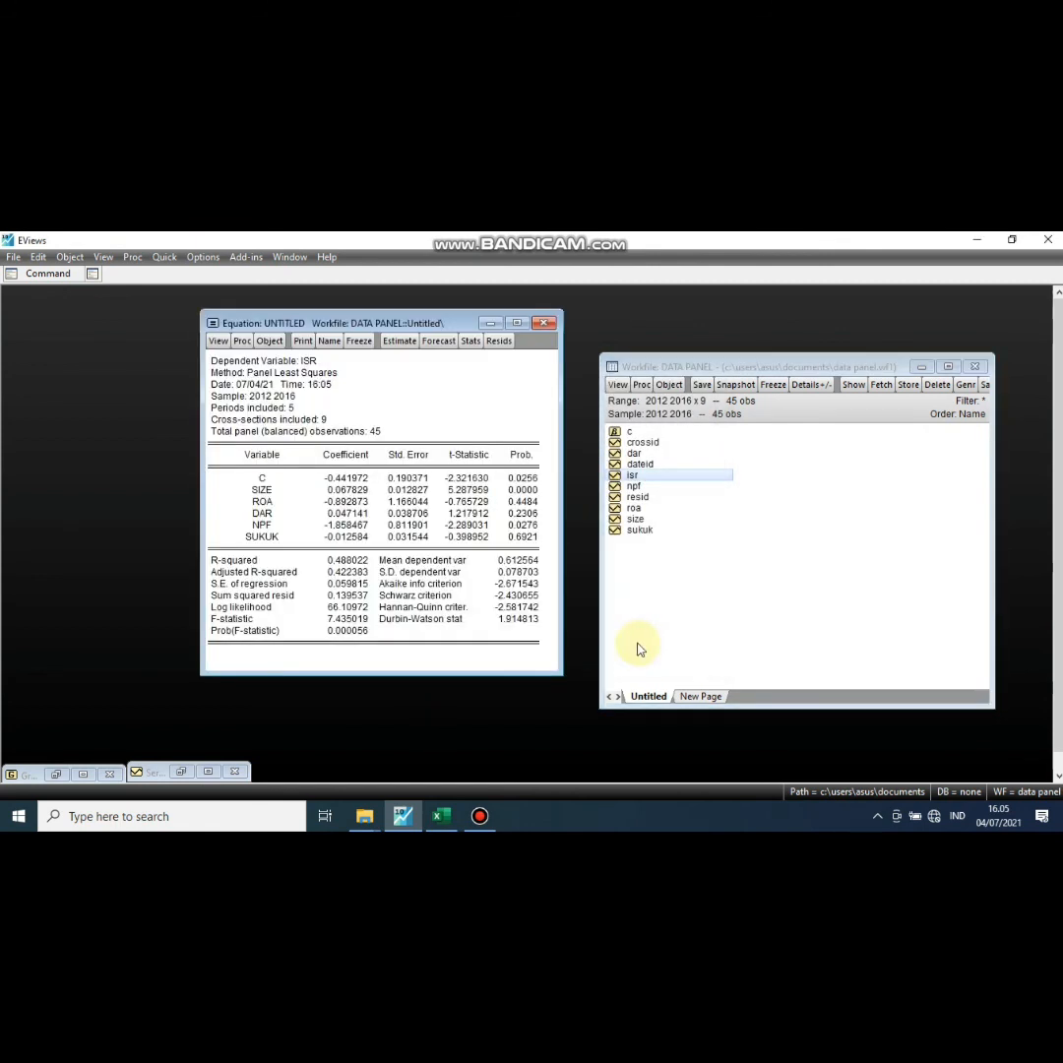
Maximize the equation output and save the equation in the workfile under the name eq01
left_click(517, 322)
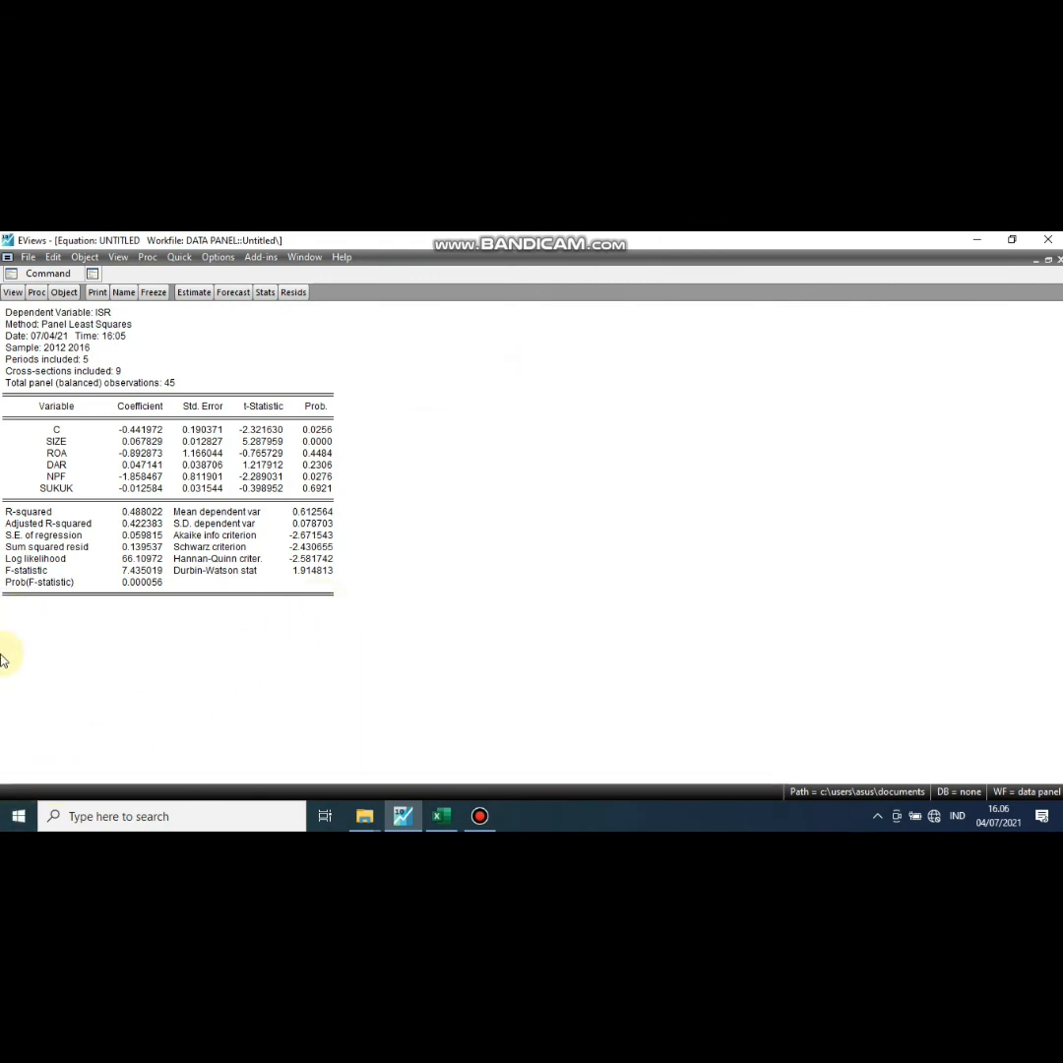
left_click(126, 295)
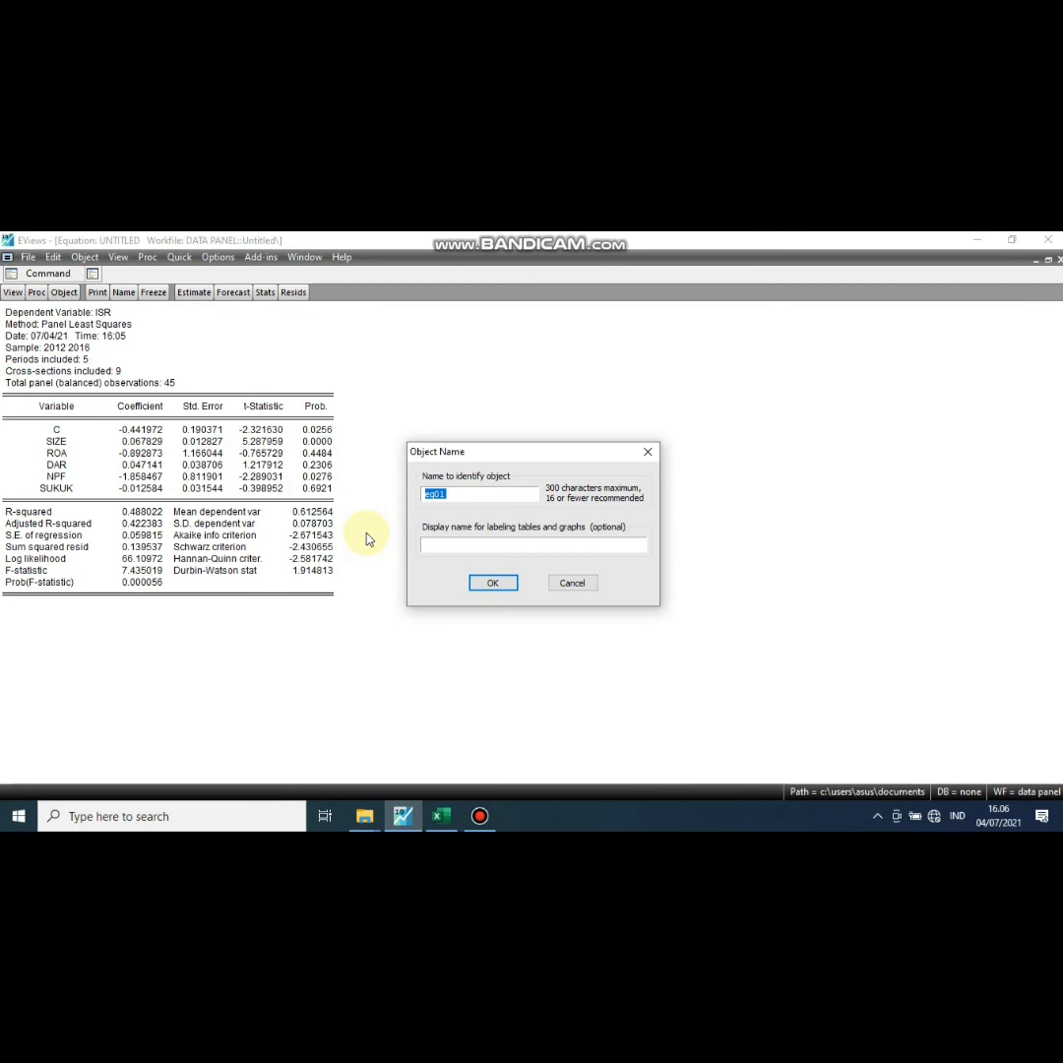
left_click(489, 584)
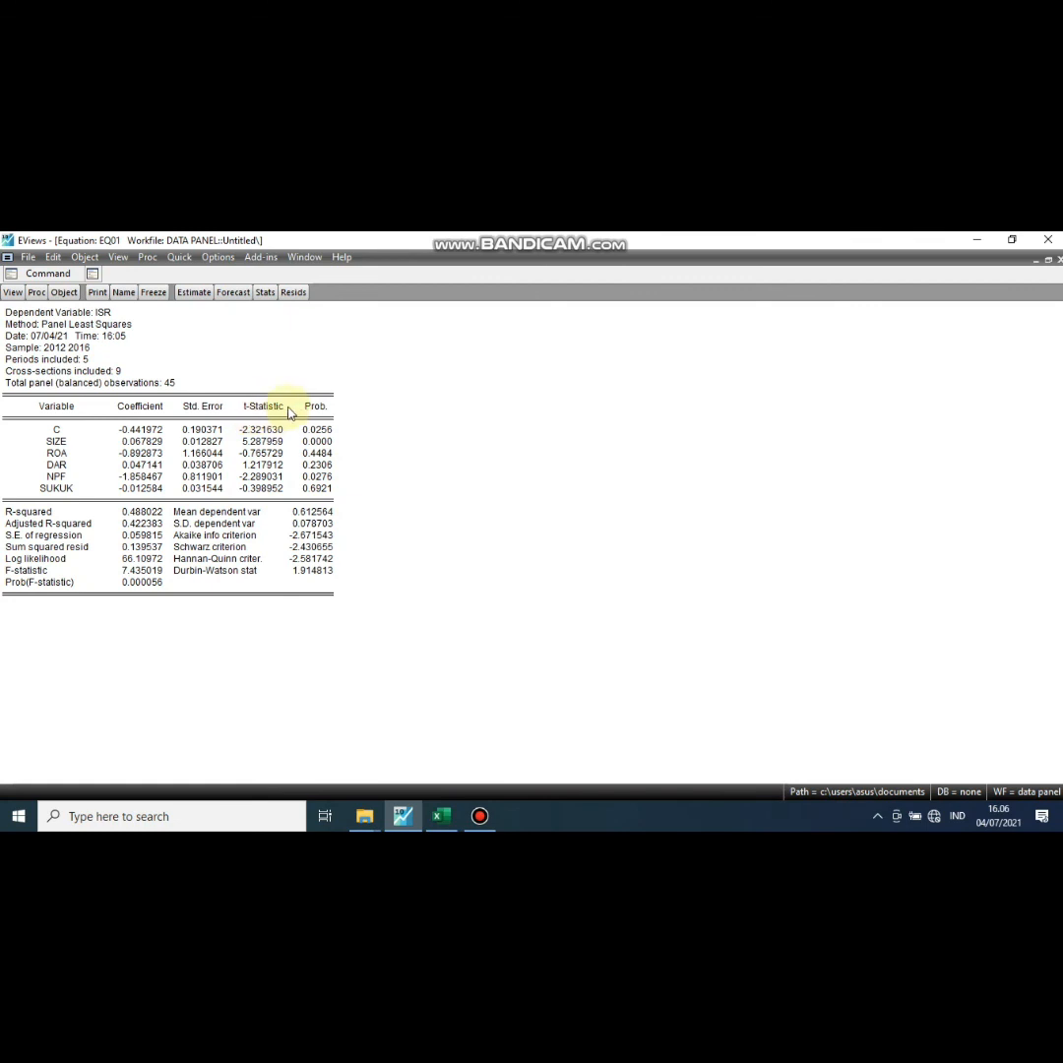
Re-estimate the eq01 equation with fixed cross-section effects and no period effects
left_click(192, 294)
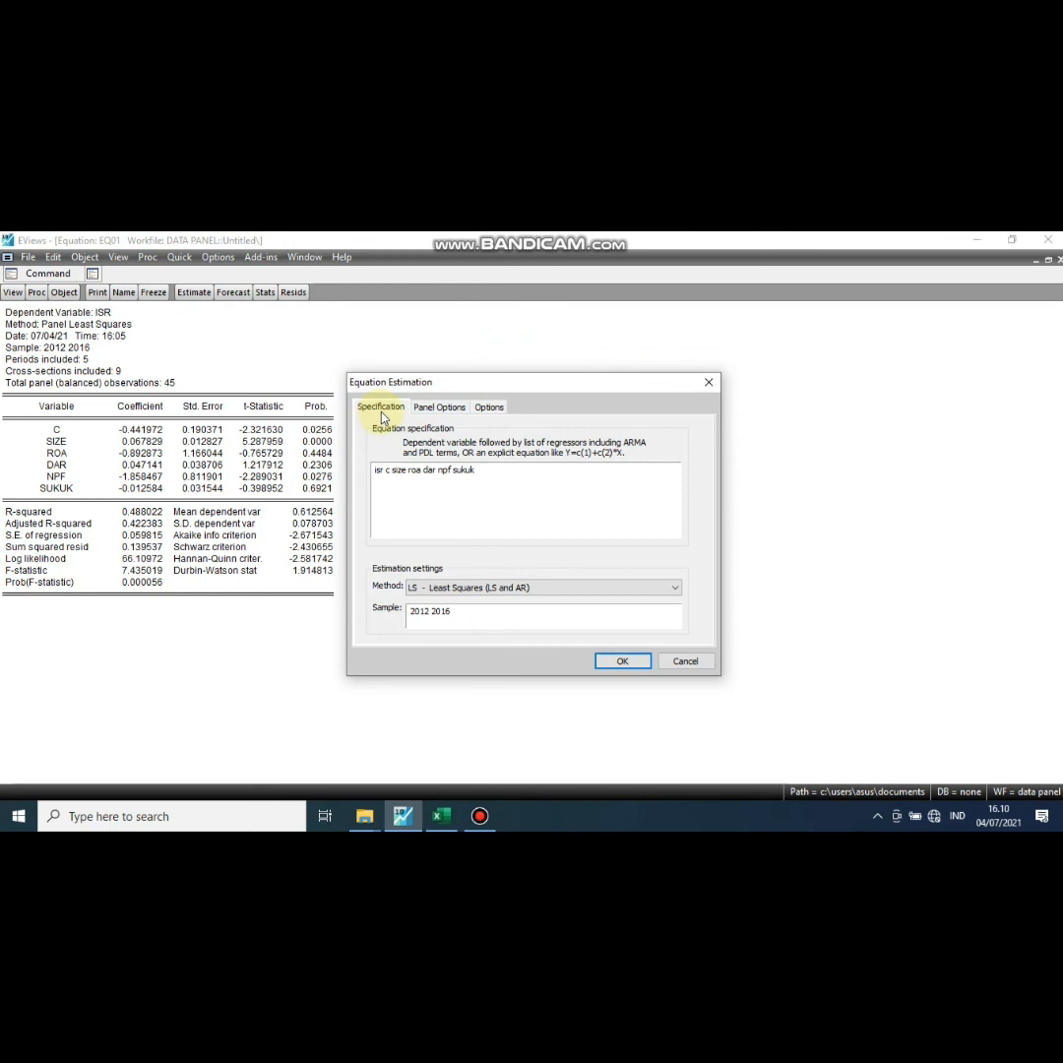
left_click(451, 409)
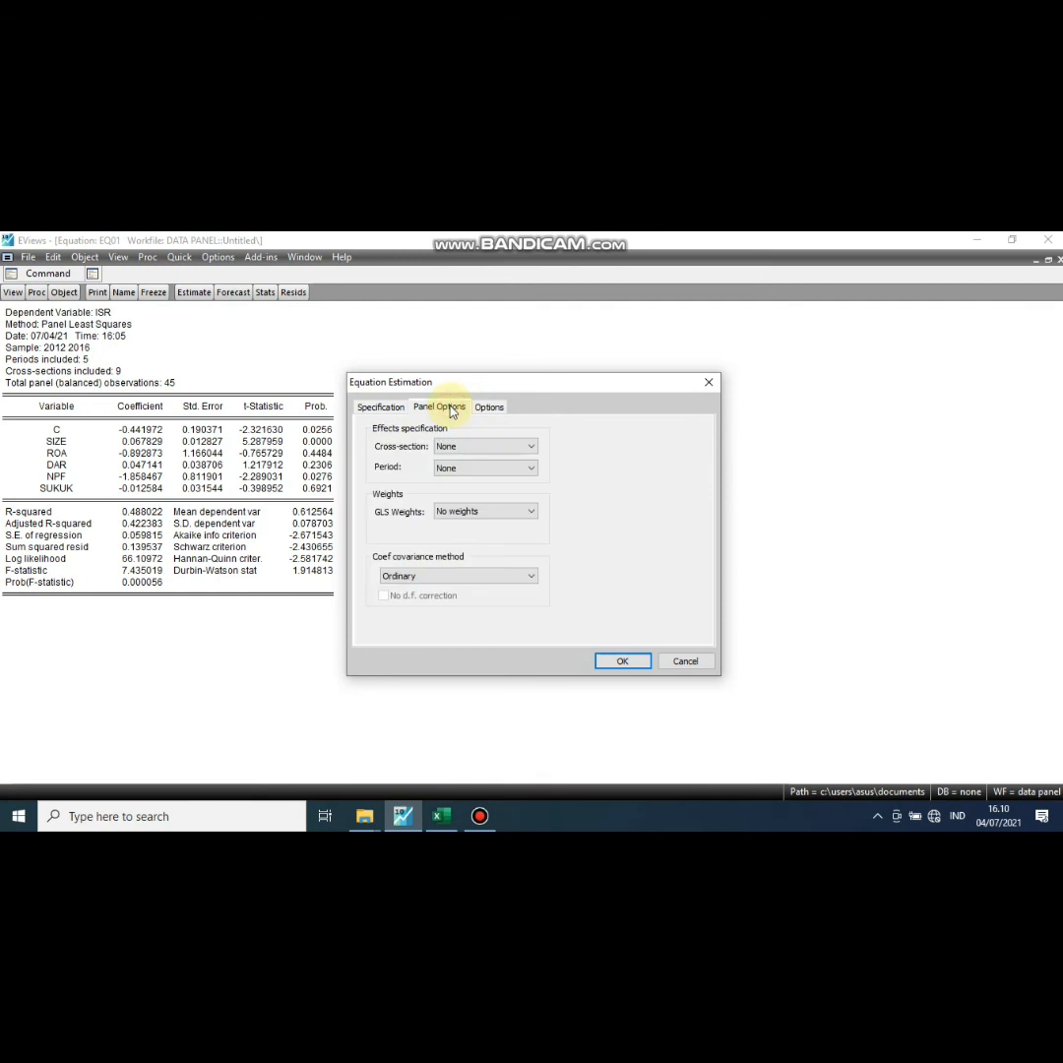
left_click(491, 446)
left_click(465, 471)
left_click(622, 663)
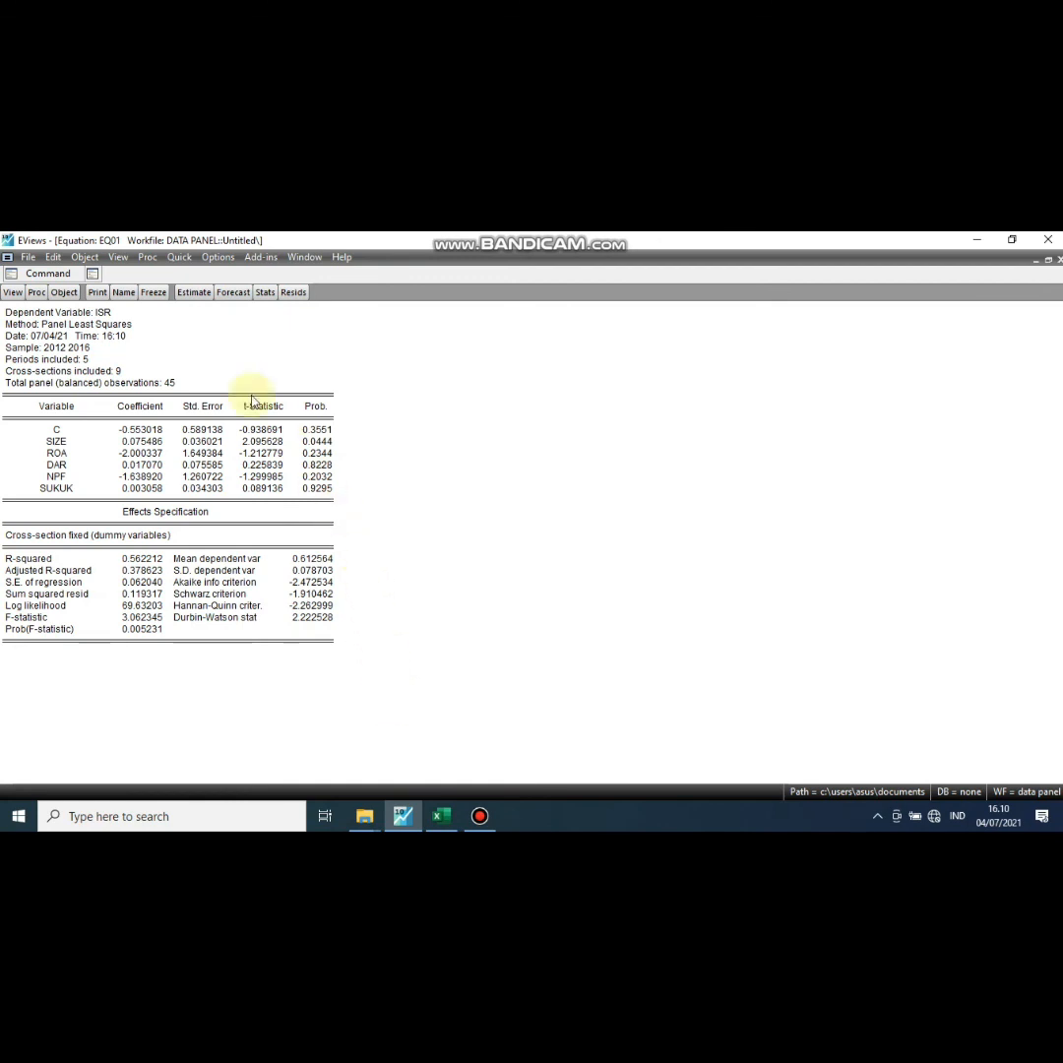
Re-estimate the eq01 equation with random cross-section effects, keeping period effects at none
left_click(200, 295)
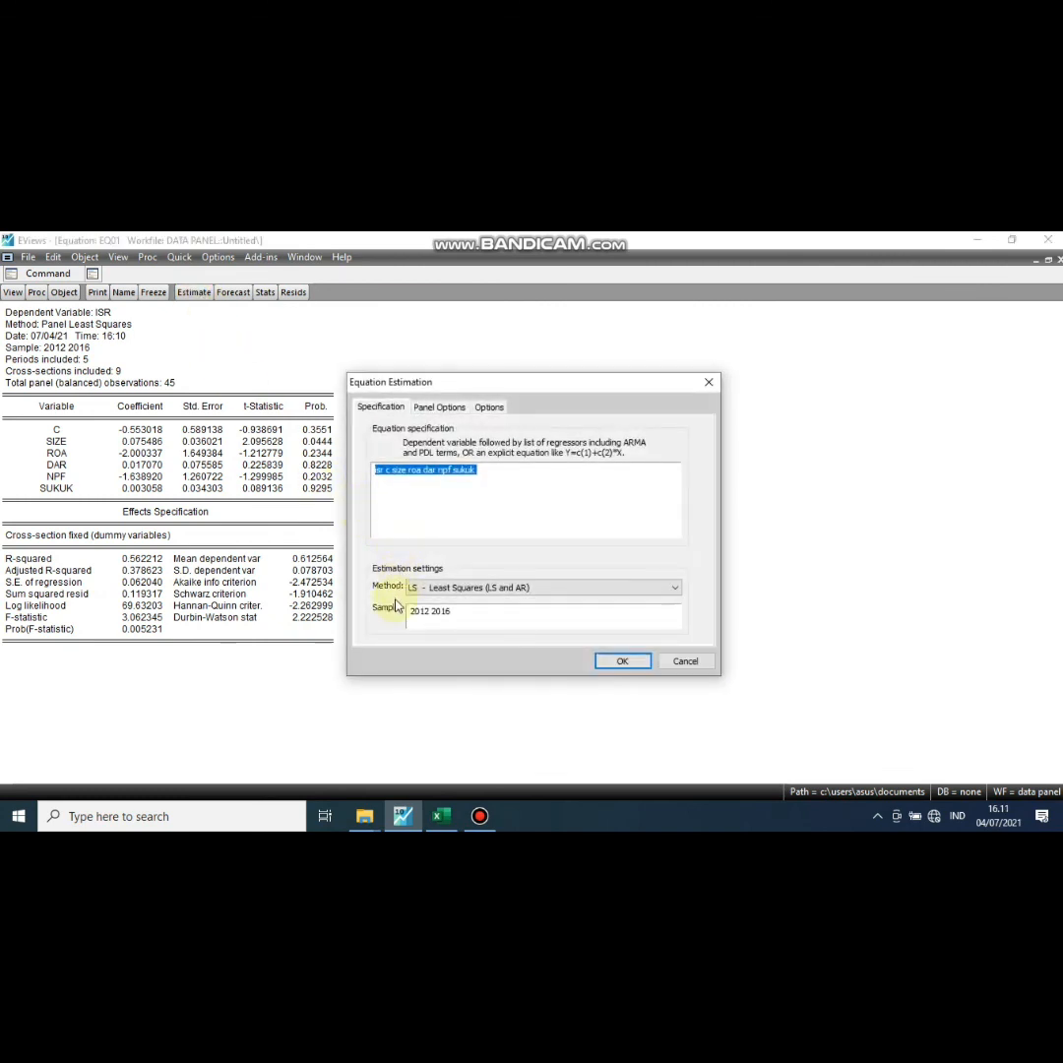
left_click(437, 408)
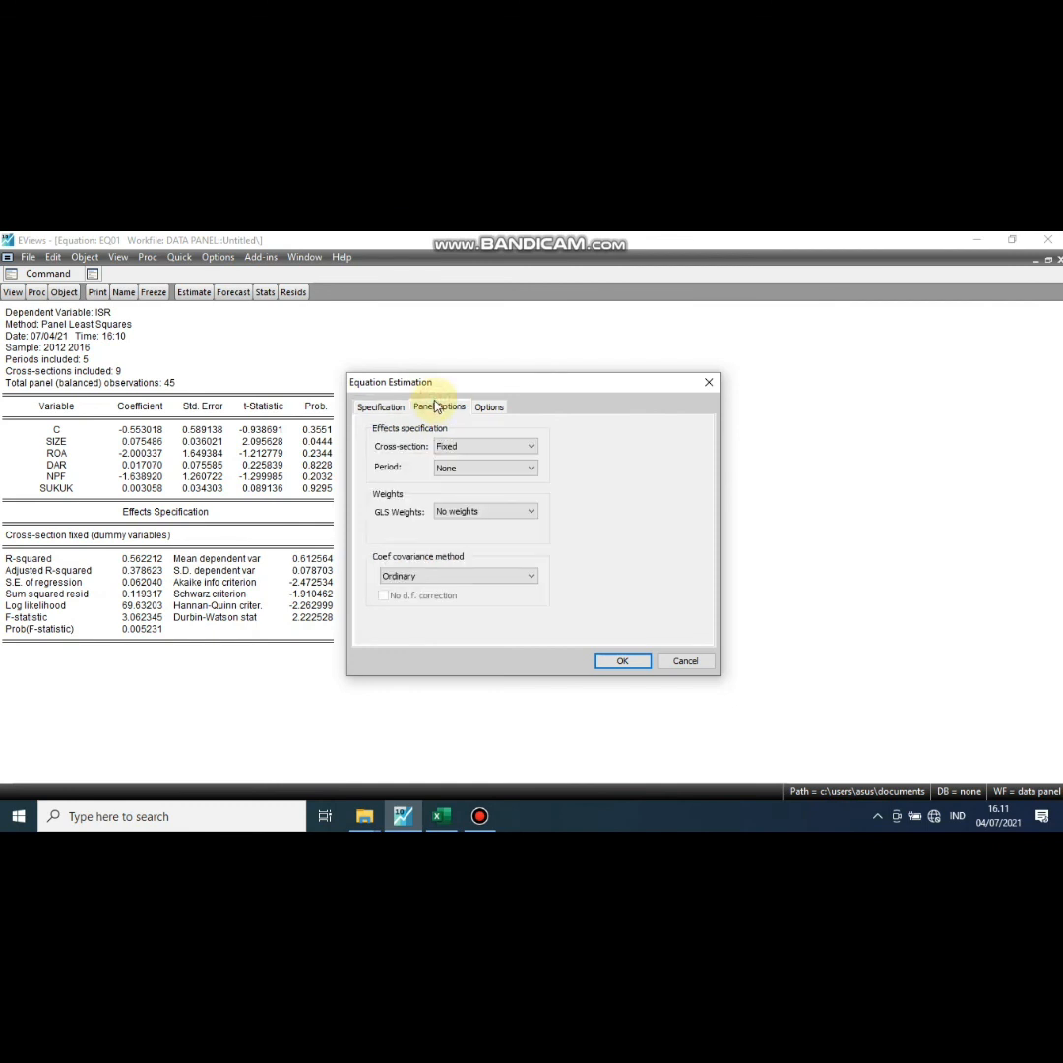
left_click(455, 448)
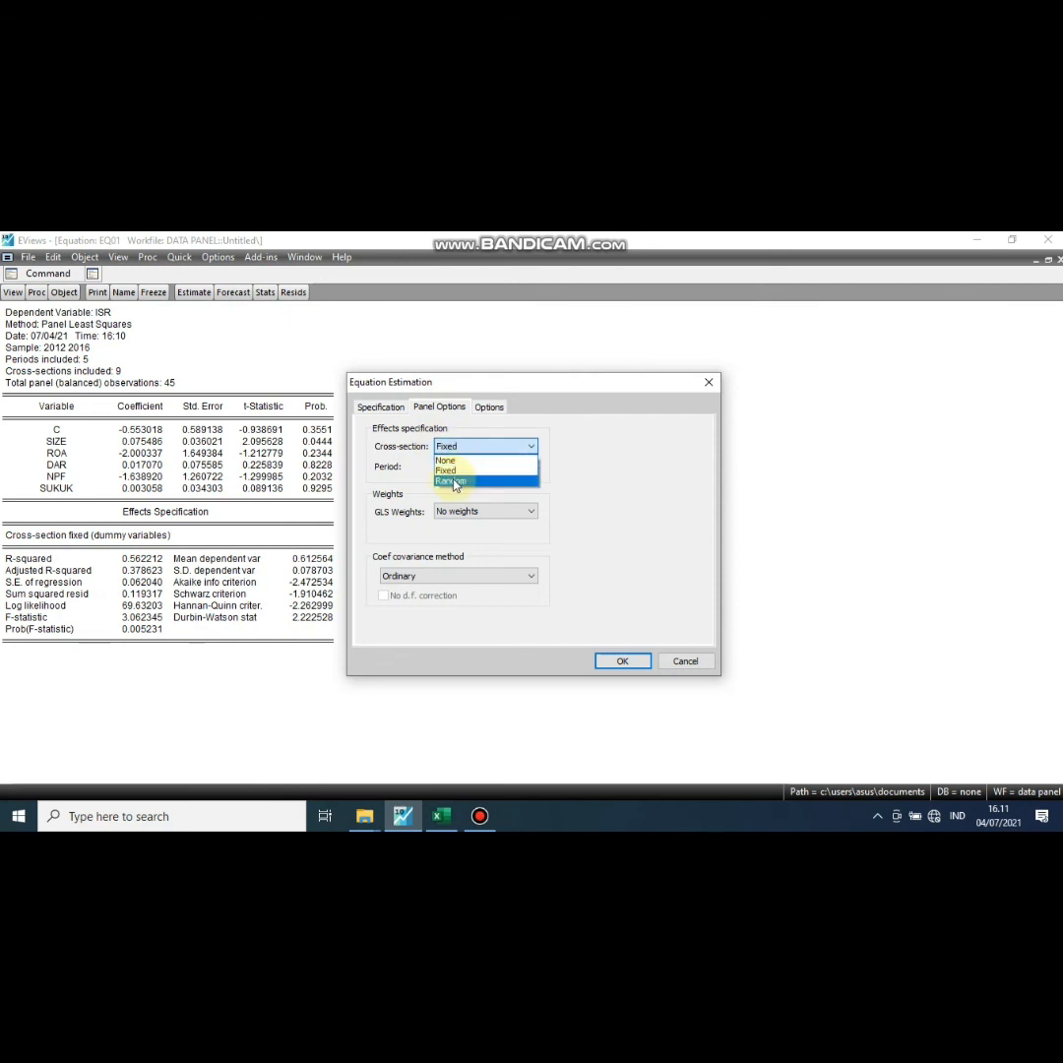
left_click(455, 483)
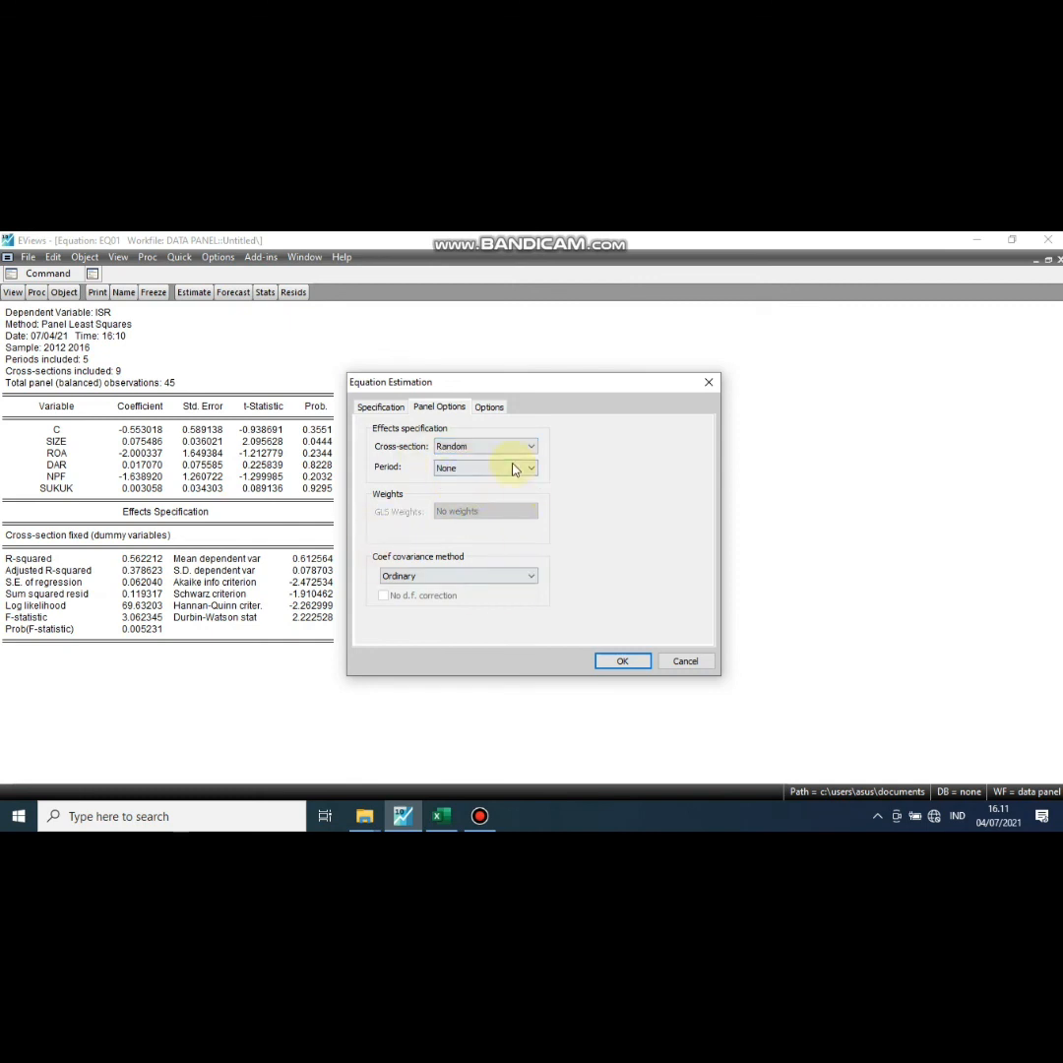
left_click(618, 670)
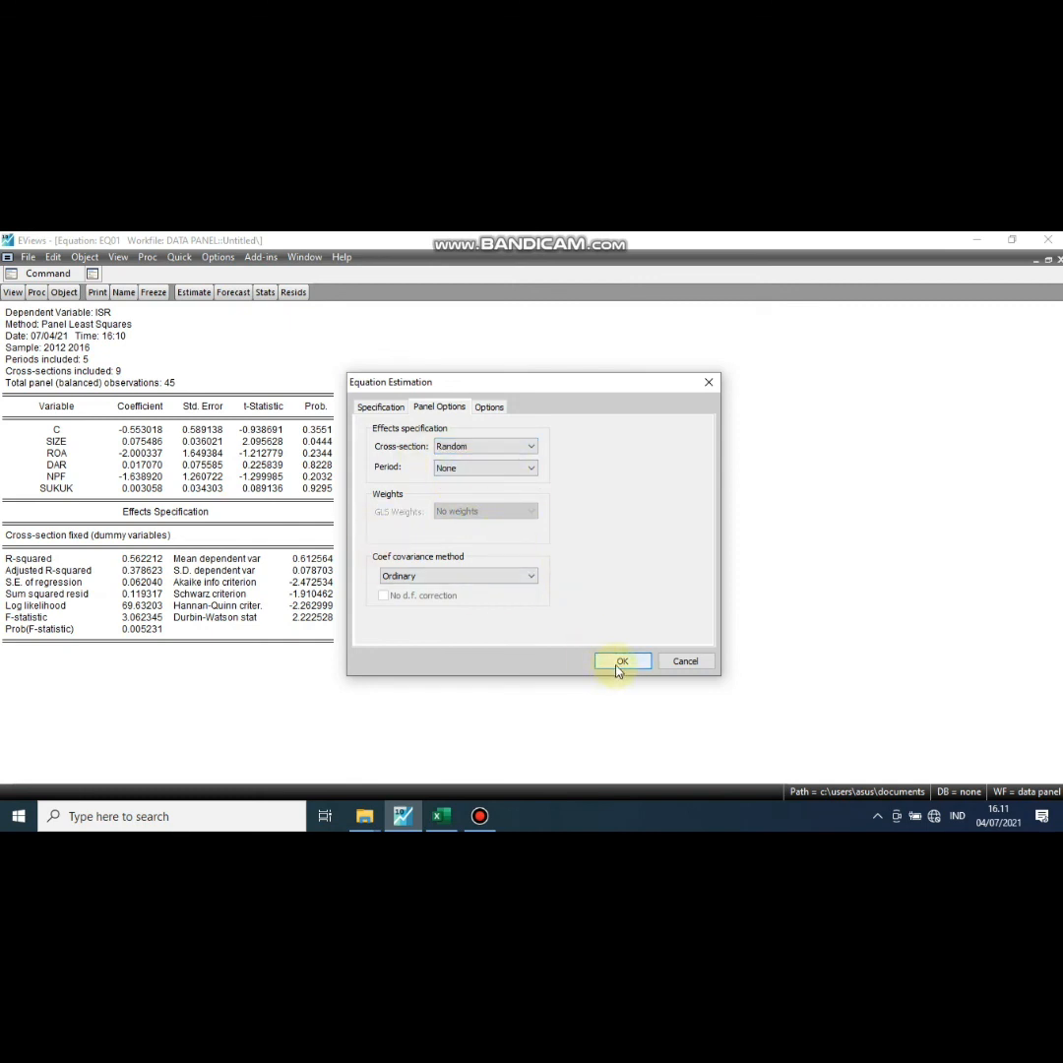